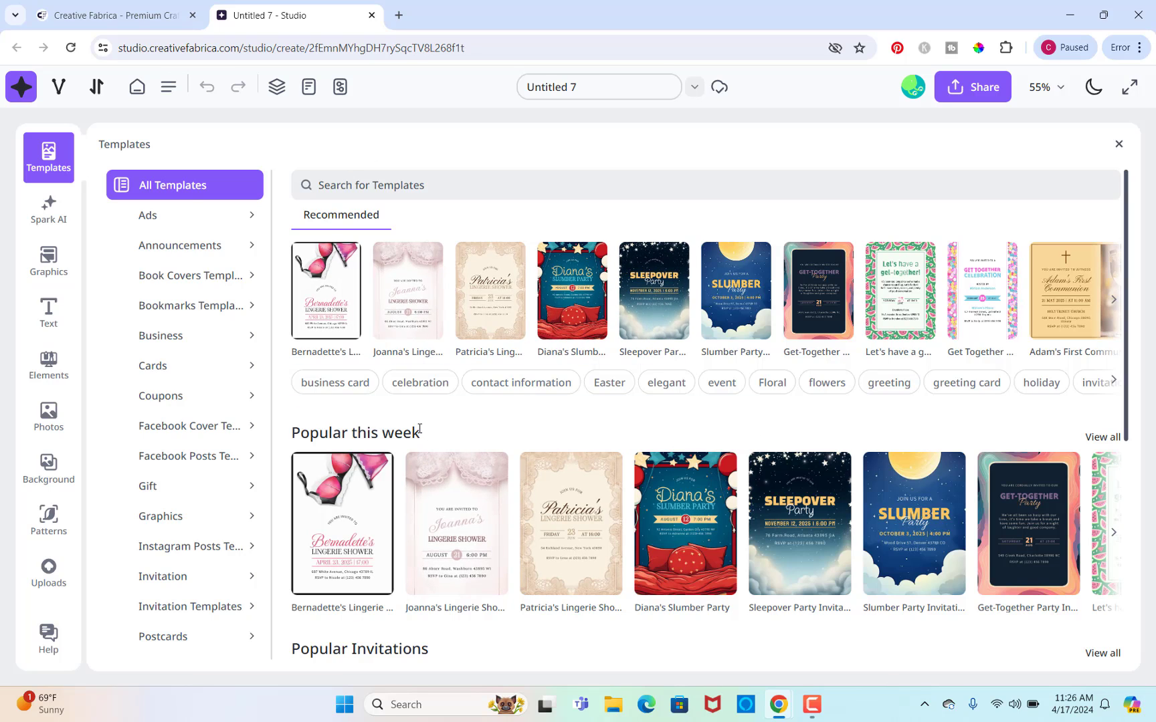
Scroll the Templates category list down to reveal Worksheets Templates
{"action": "scroll", "coordinate": [199, 485], "scroll_direction": "down", "scroll_amount": 2}
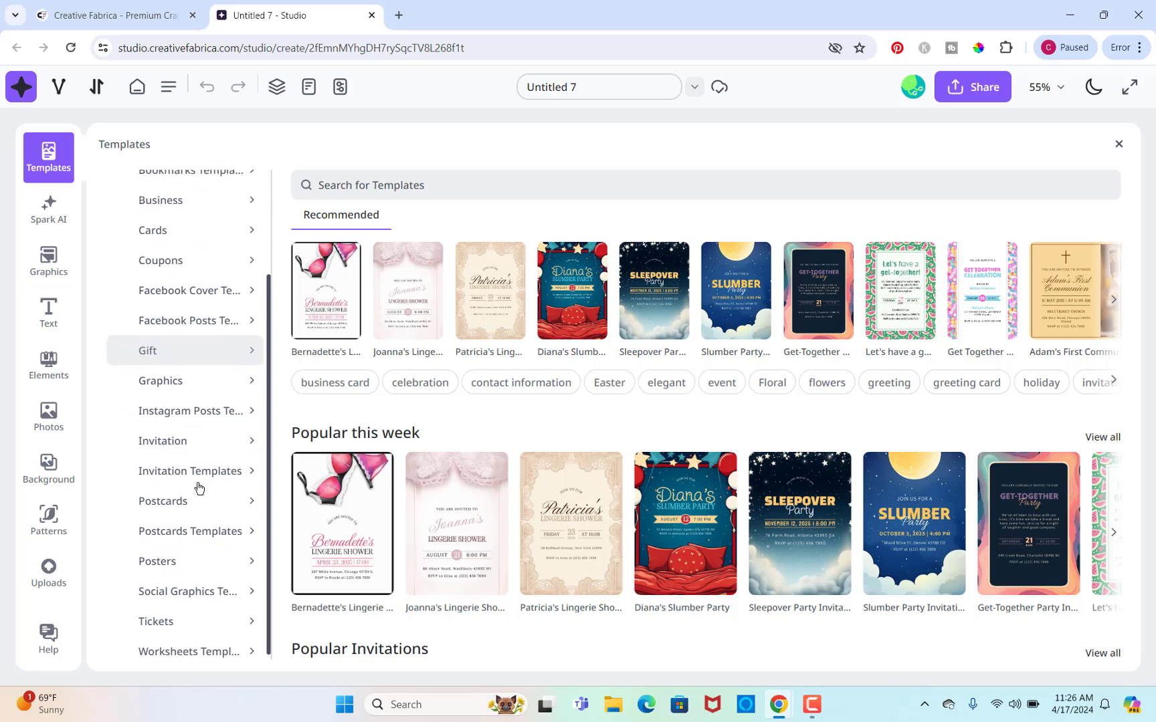
Browse the Worksheets Templates and choose Adding Friends to start a new design
{"action": "left_click", "coordinate": [195, 647]}
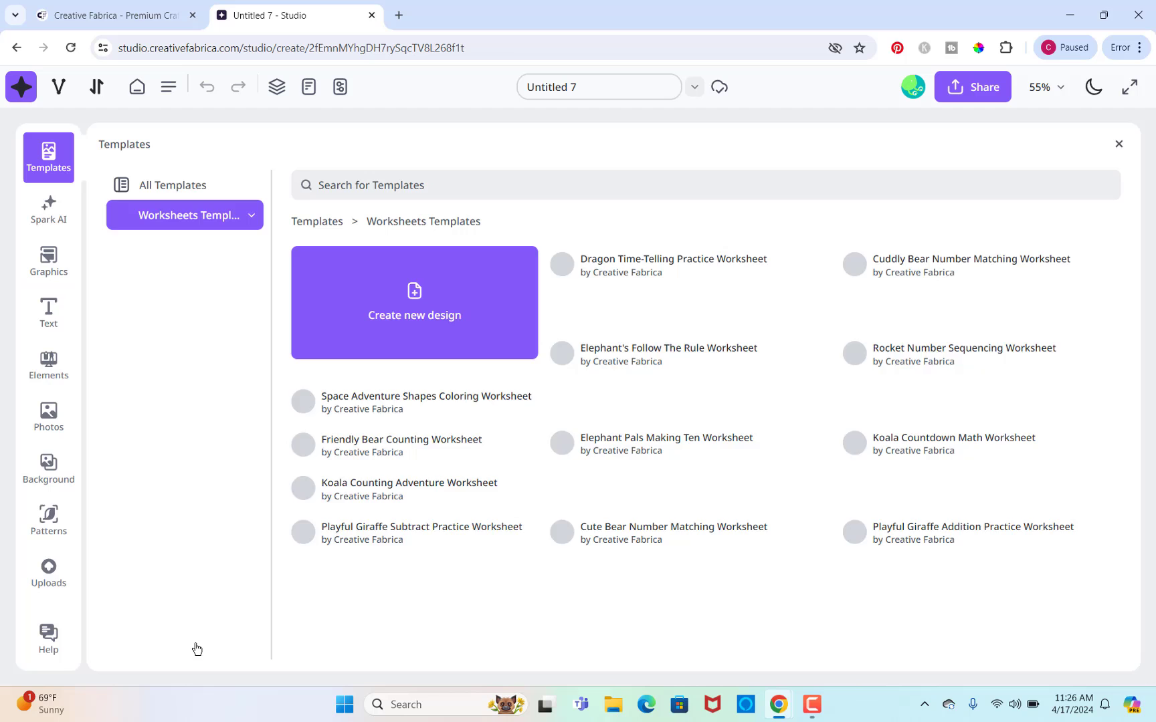
{"action": "scroll", "coordinate": [194, 648], "scroll_direction": "down", "scroll_amount": 4}
{"action": "scroll", "coordinate": [848, 239], "scroll_direction": "down", "scroll_amount": 2}
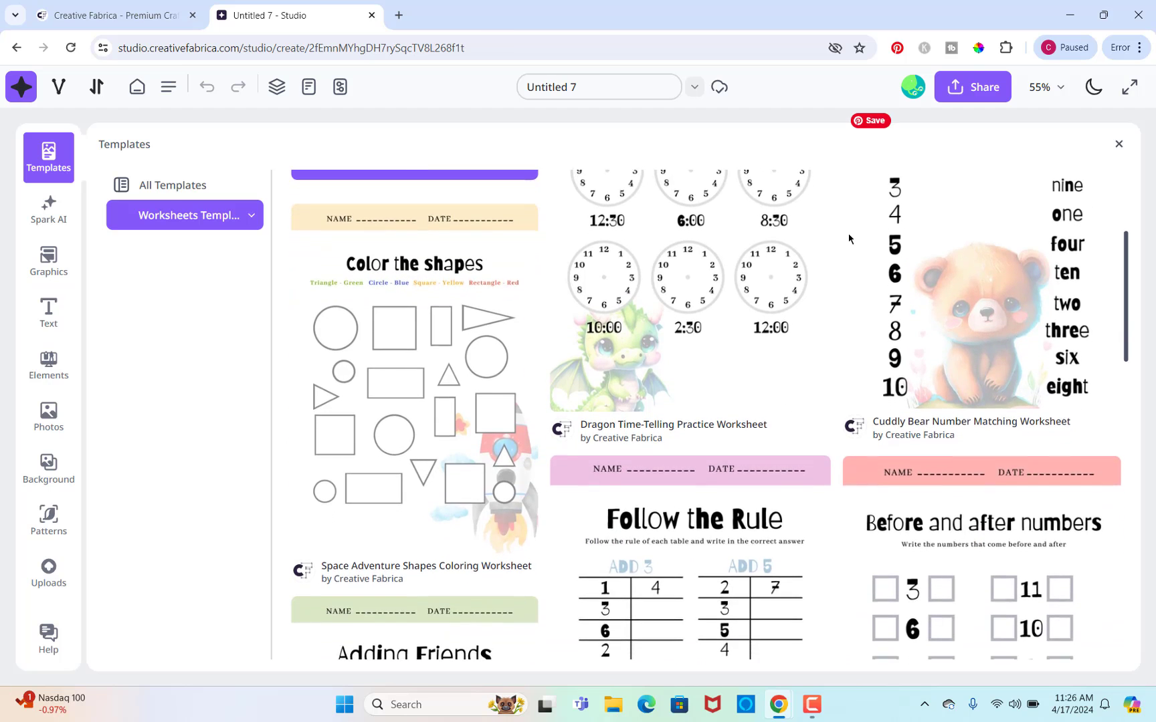
{"action": "scroll", "coordinate": [849, 239], "scroll_direction": "down", "scroll_amount": 5}
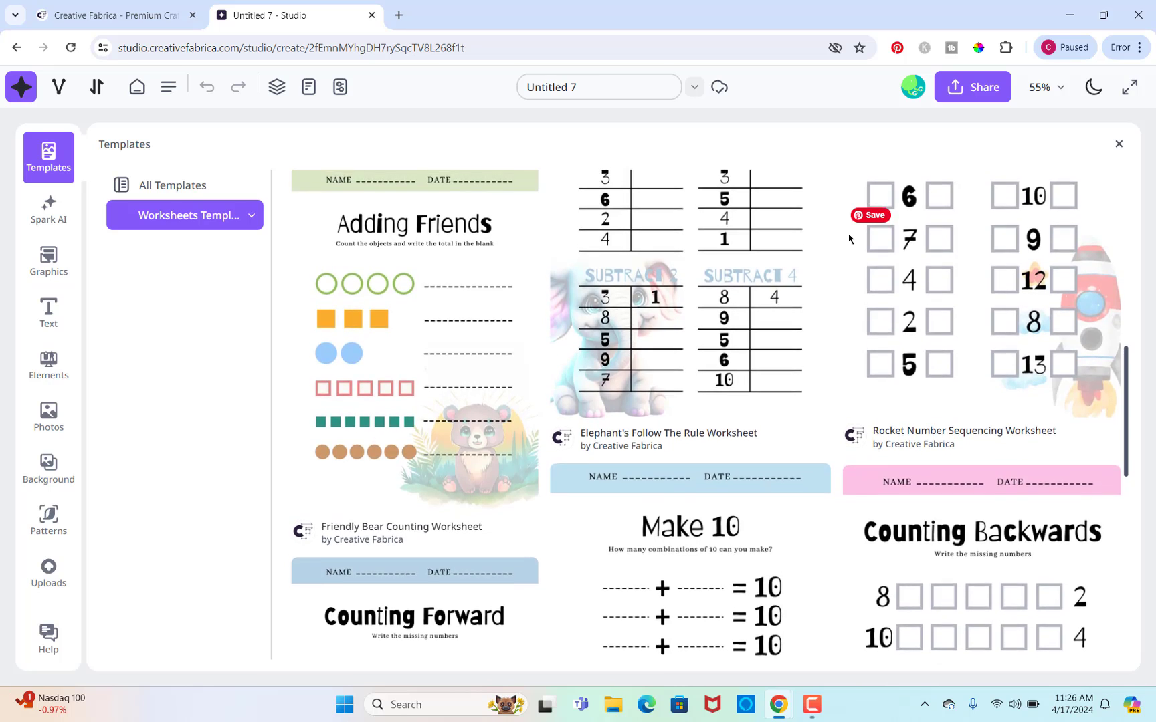
{"action": "scroll", "coordinate": [848, 239], "scroll_direction": "up", "scroll_amount": 2}
{"action": "scroll", "coordinate": [428, 267], "scroll_direction": "down", "scroll_amount": 2}
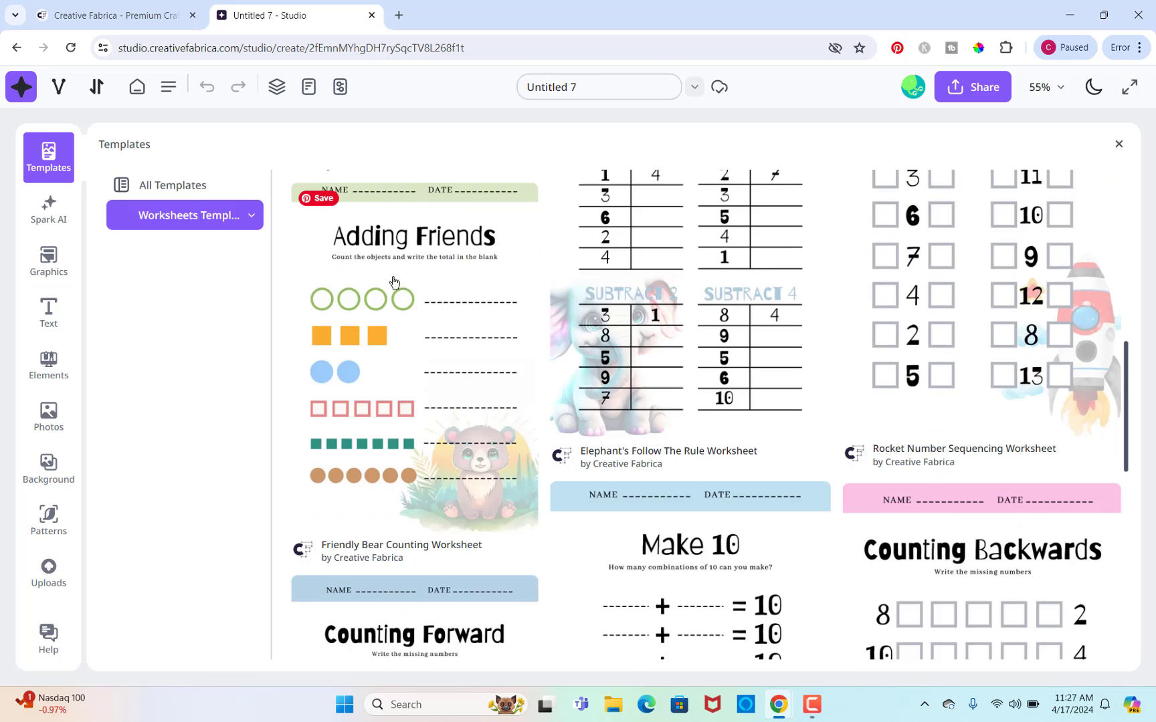
{"action": "left_click", "coordinate": [427, 279]}
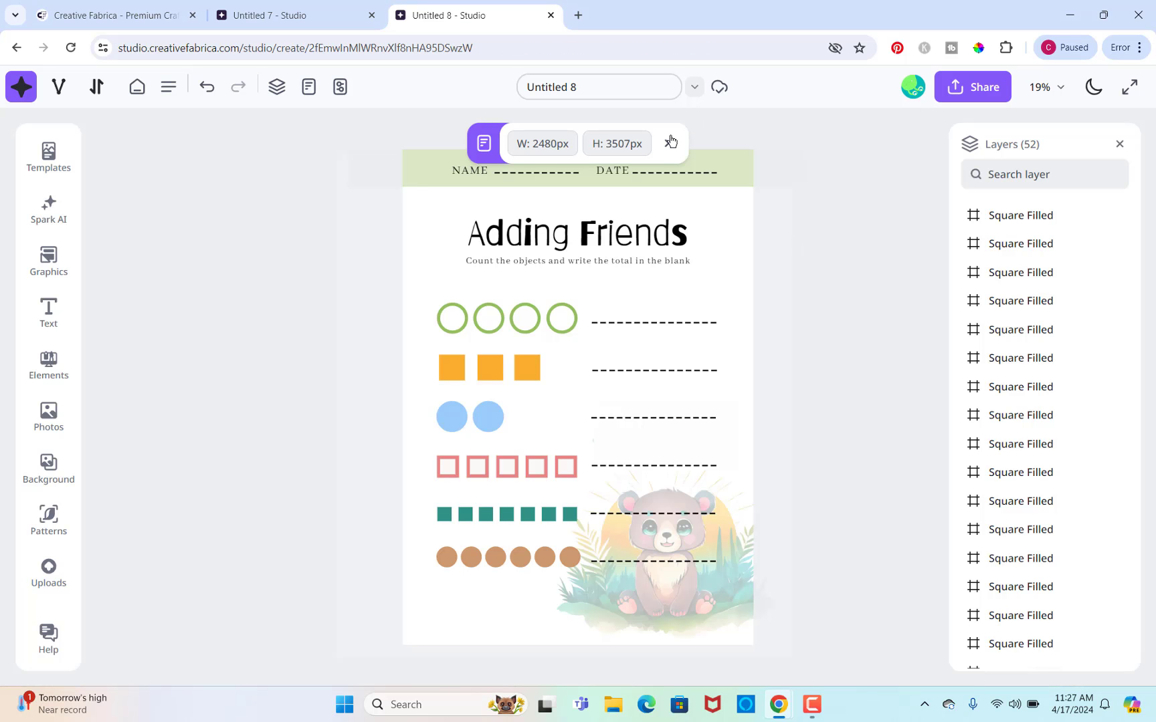
Dismiss the page-size popup and delete the faded overlay and the bear picture
{"action": "left_click", "coordinate": [668, 146]}
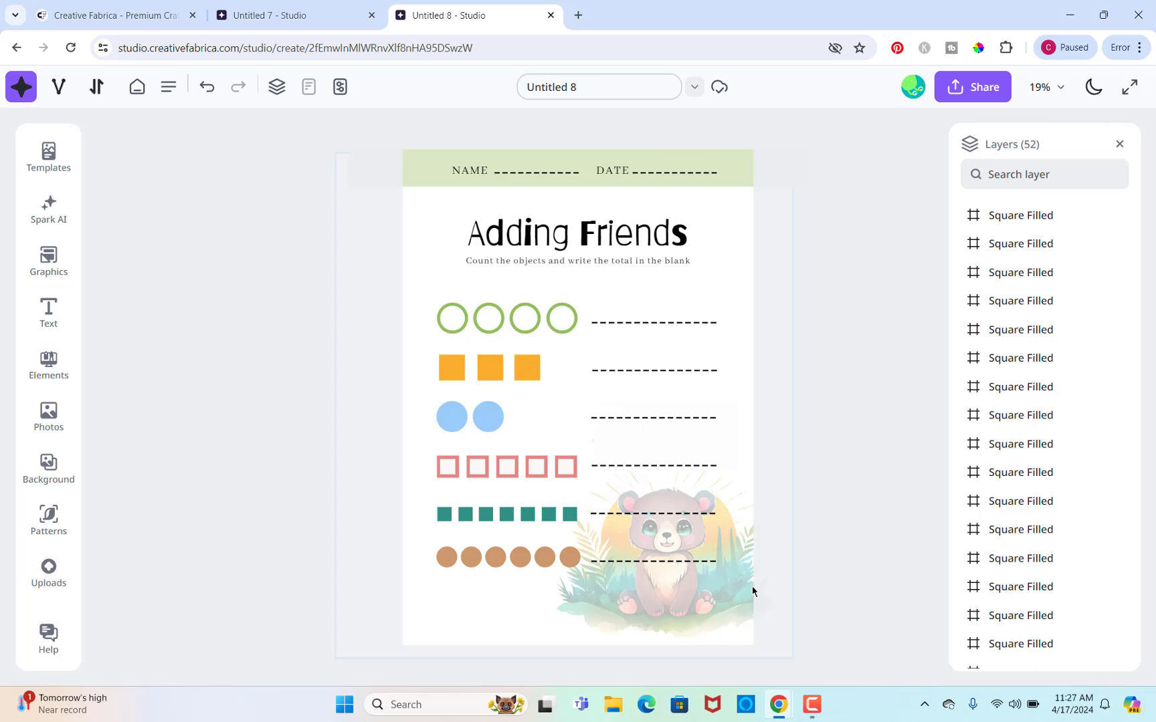
{"action": "left_click", "coordinate": [719, 597]}
{"action": "left_click", "coordinate": [584, 145]}
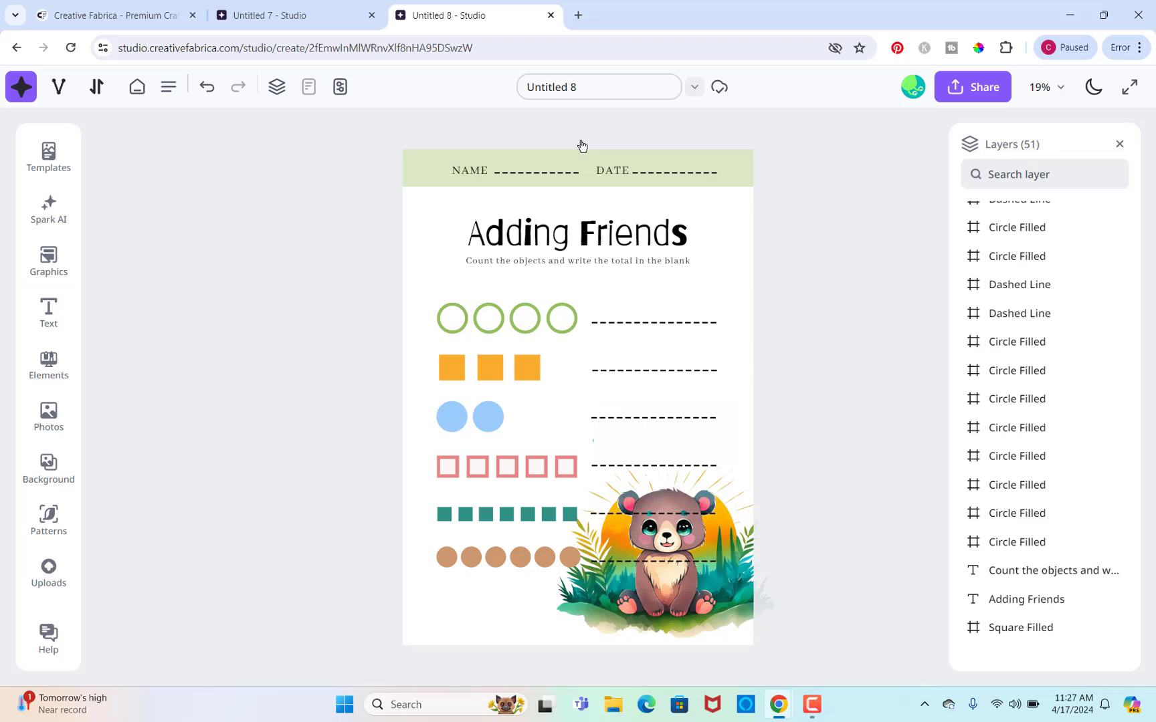
{"action": "left_click", "coordinate": [620, 590]}
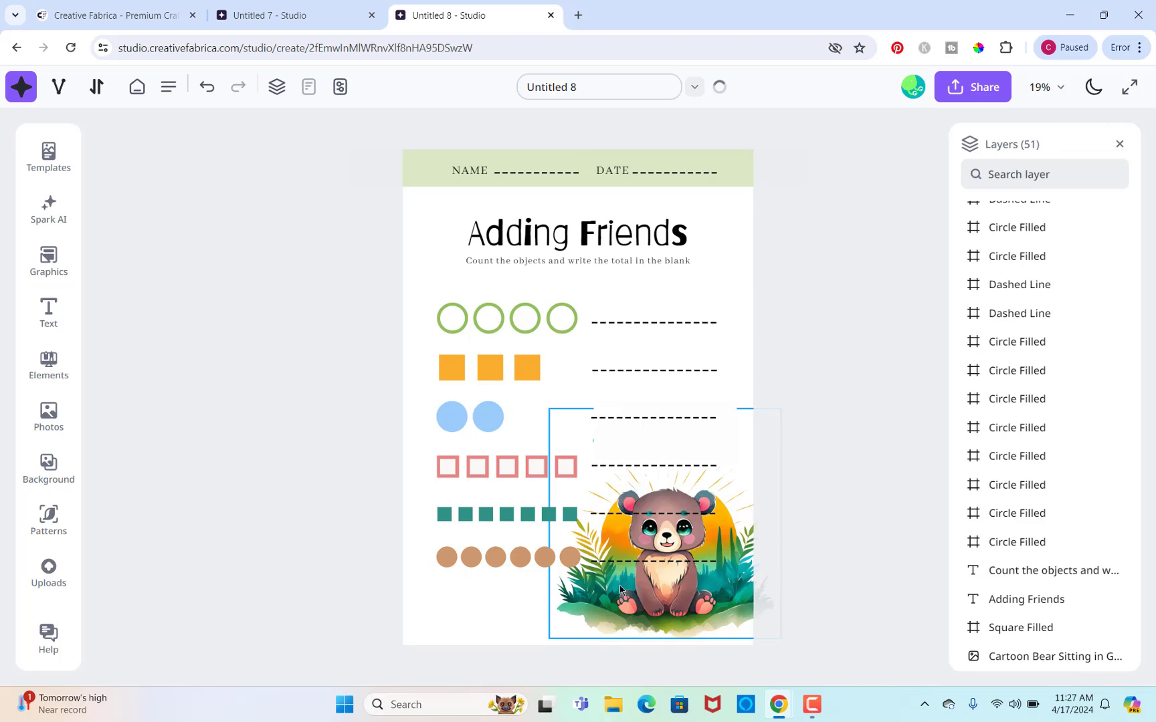
{"action": "left_click", "coordinate": [670, 604]}
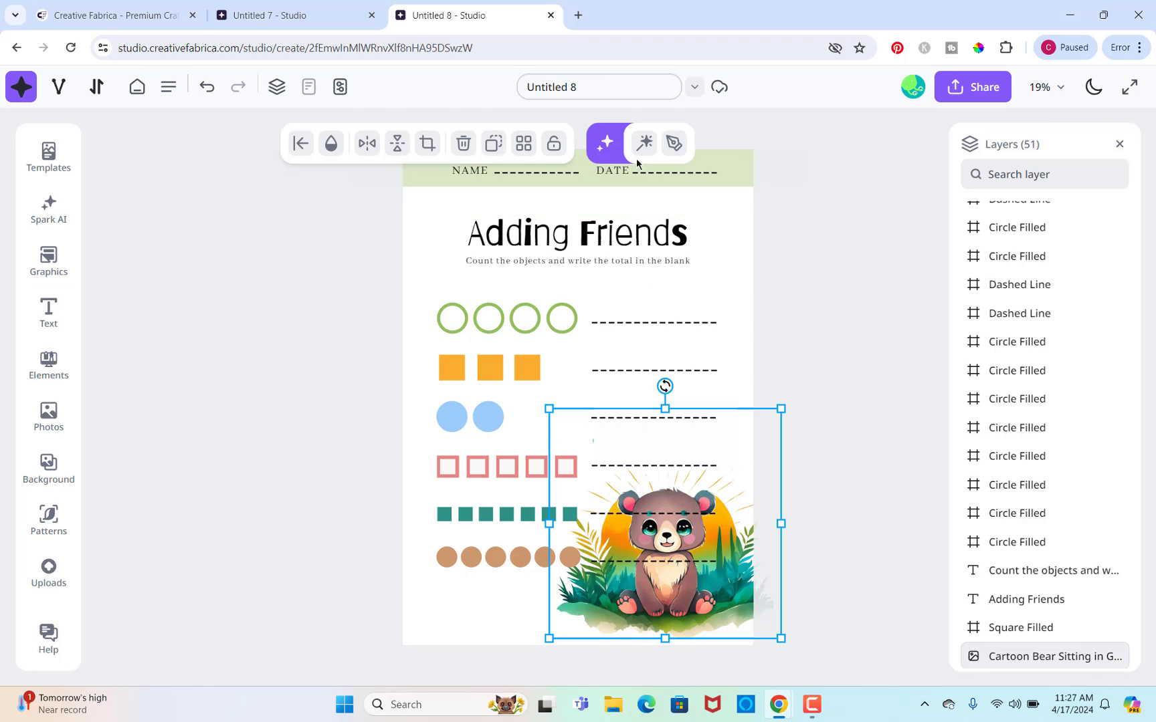
{"action": "key", "text": "Delete"}
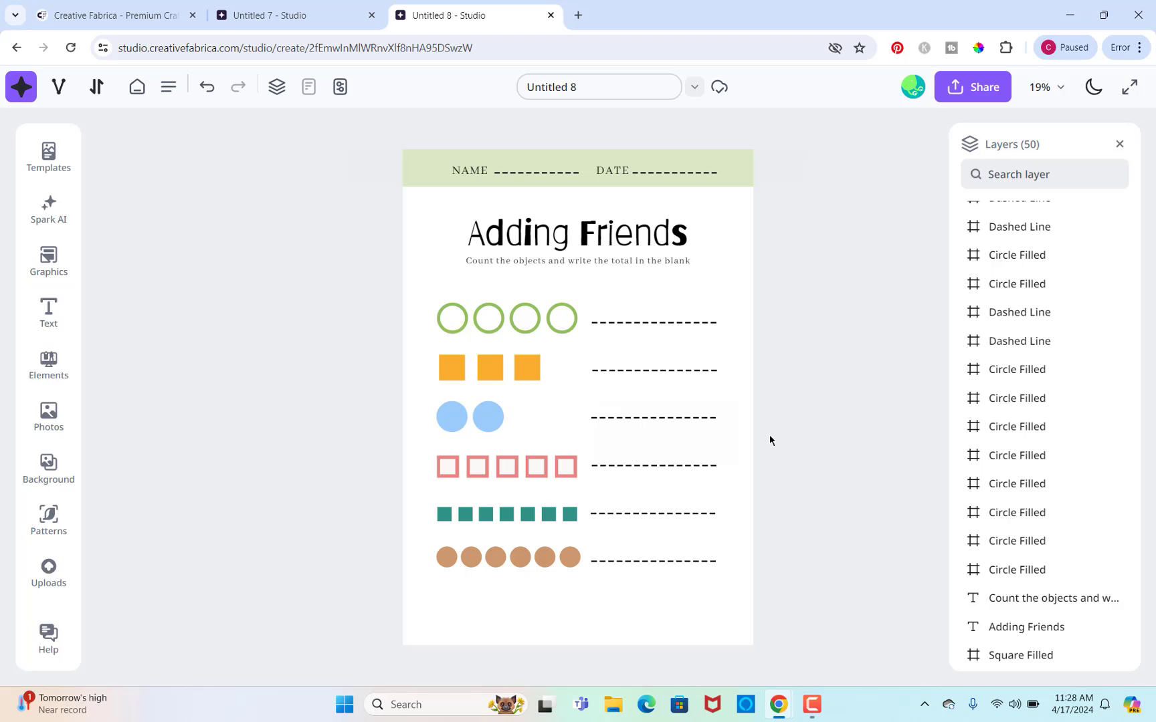
Delete the first row of green circles, leaving only its answer line
{"action": "left_click", "coordinate": [452, 319]}
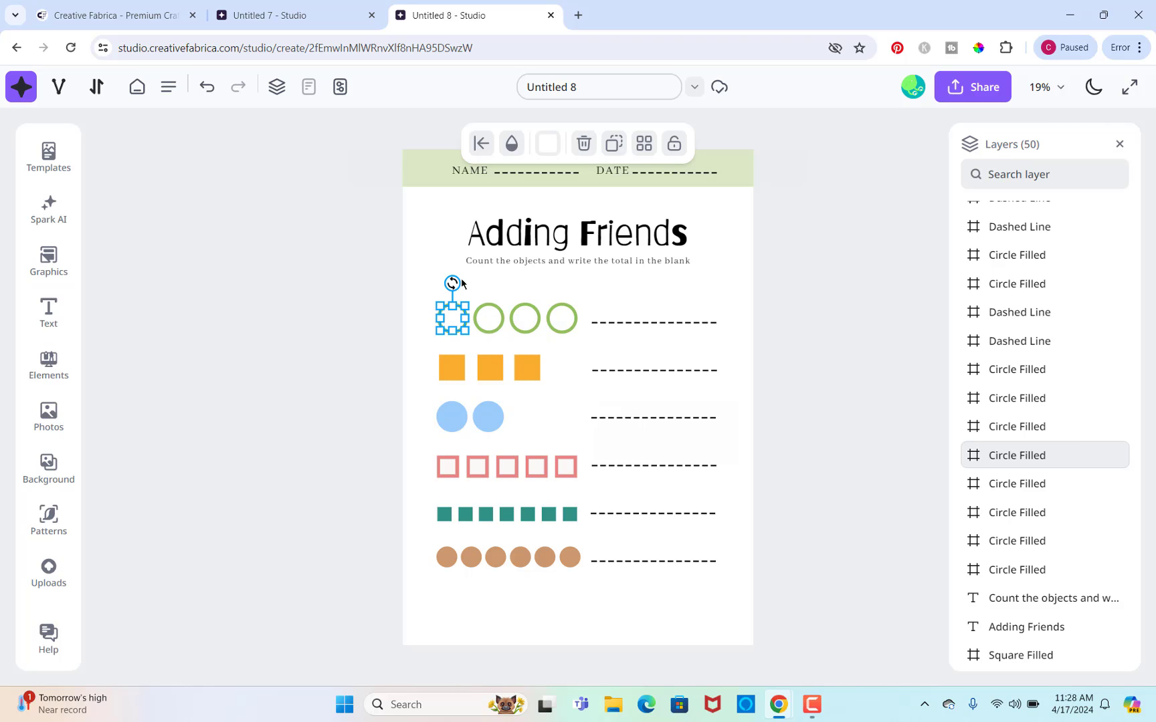
{"action": "key", "text": "Delete"}
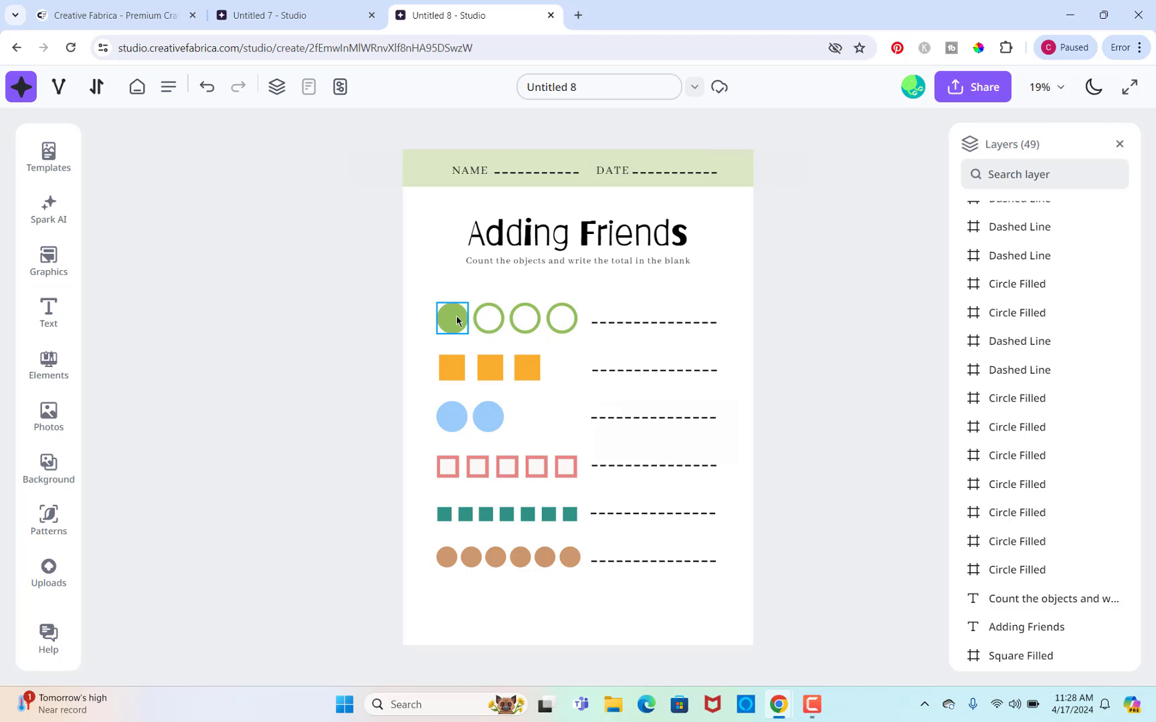
{"action": "left_click", "coordinate": [457, 320]}
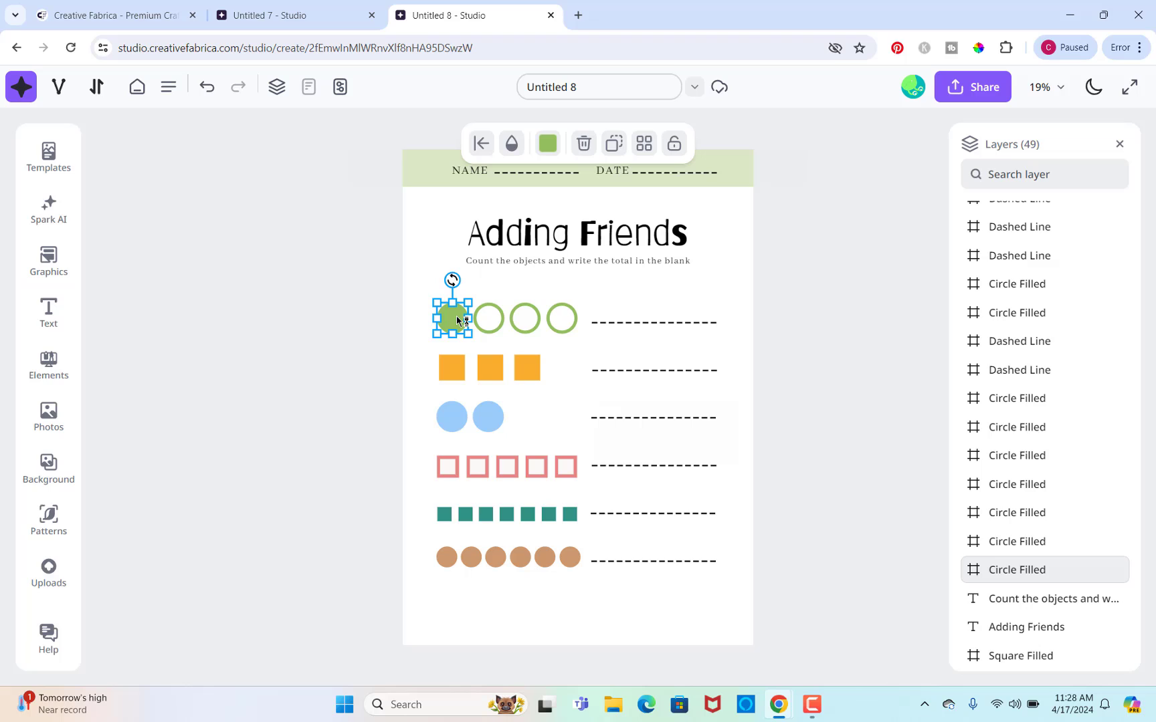
{"action": "left_click", "coordinate": [423, 289]}
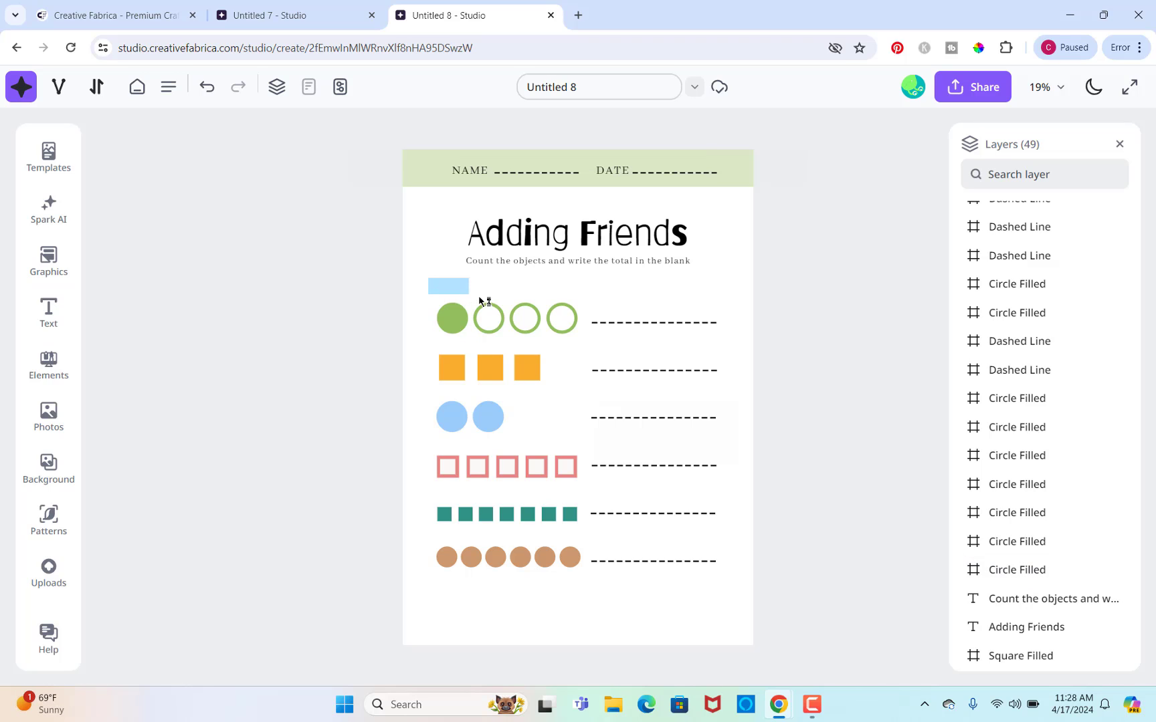
{"action": "left_click_drag", "start_coordinate": [479, 299], "coordinate": [580, 340]}
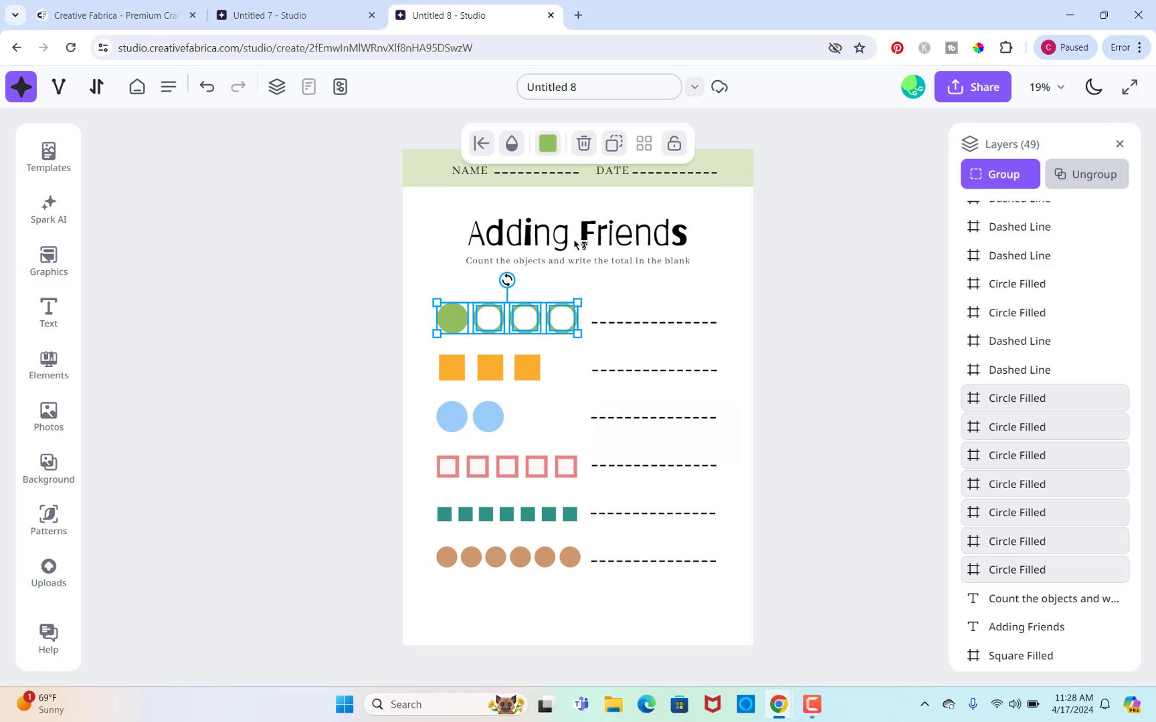
{"action": "left_click", "coordinate": [584, 144]}
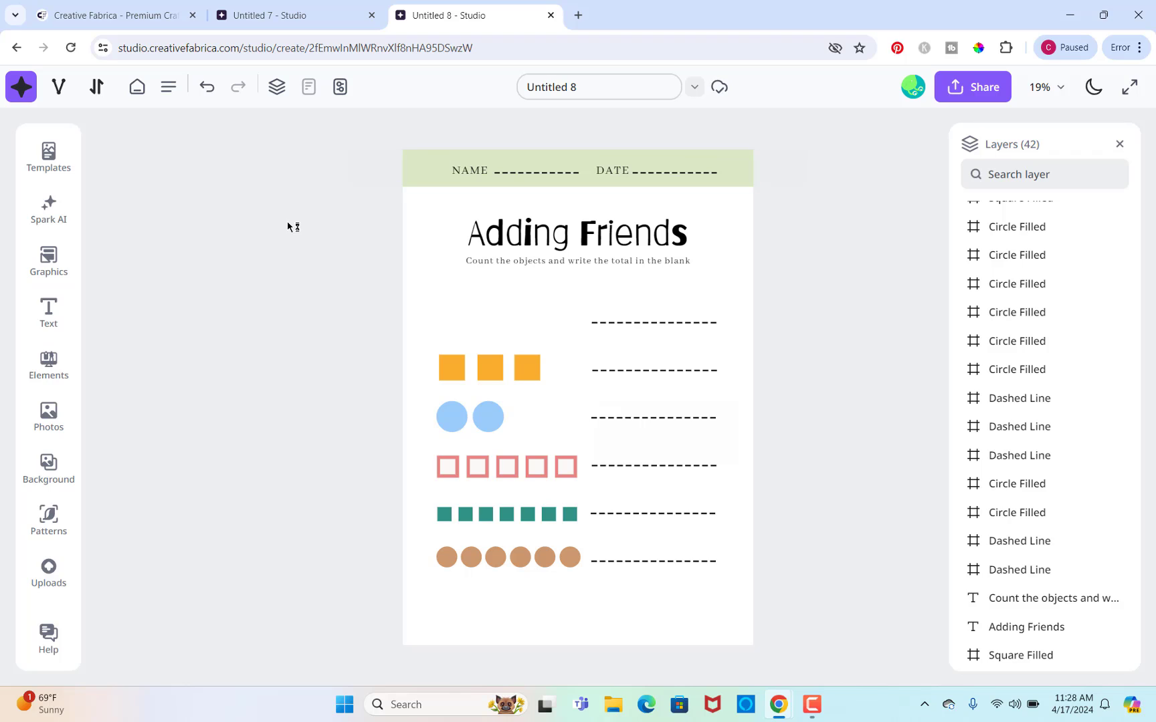
{"action": "left_click", "coordinate": [51, 263]}
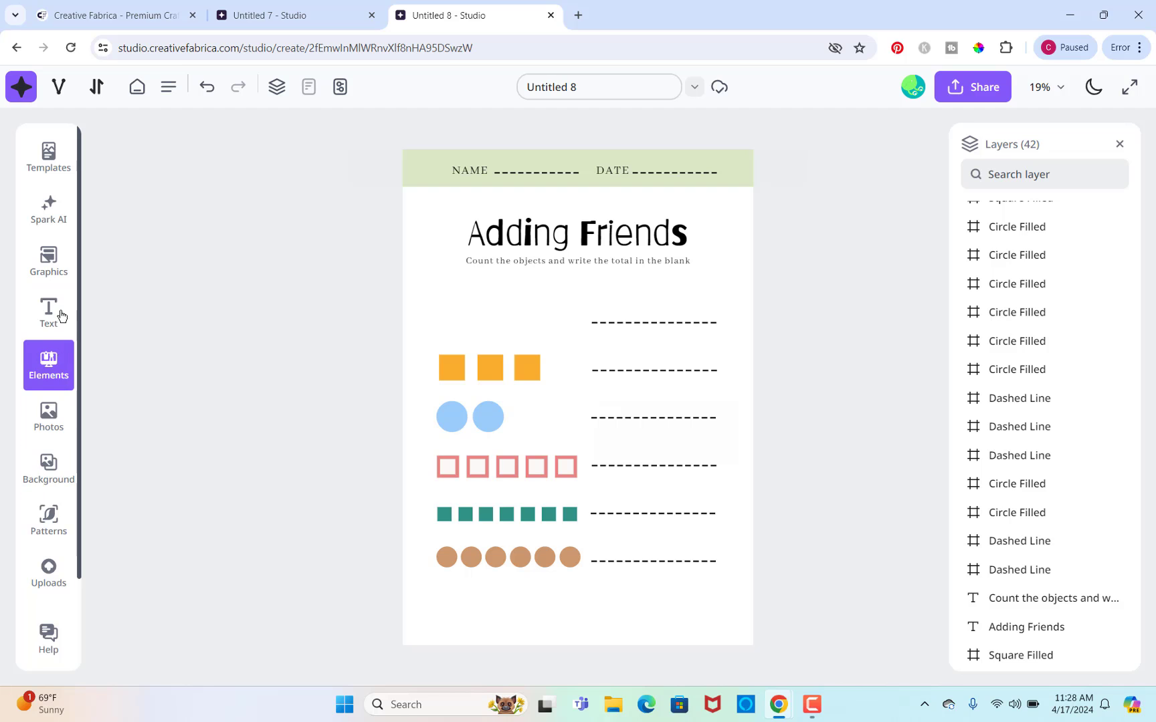
Search the graphics for 'flower', add the purple flower, and shrink it into the first row
{"action": "left_click", "coordinate": [56, 271]}
{"action": "scroll", "coordinate": [206, 443], "scroll_direction": "down", "scroll_amount": 4}
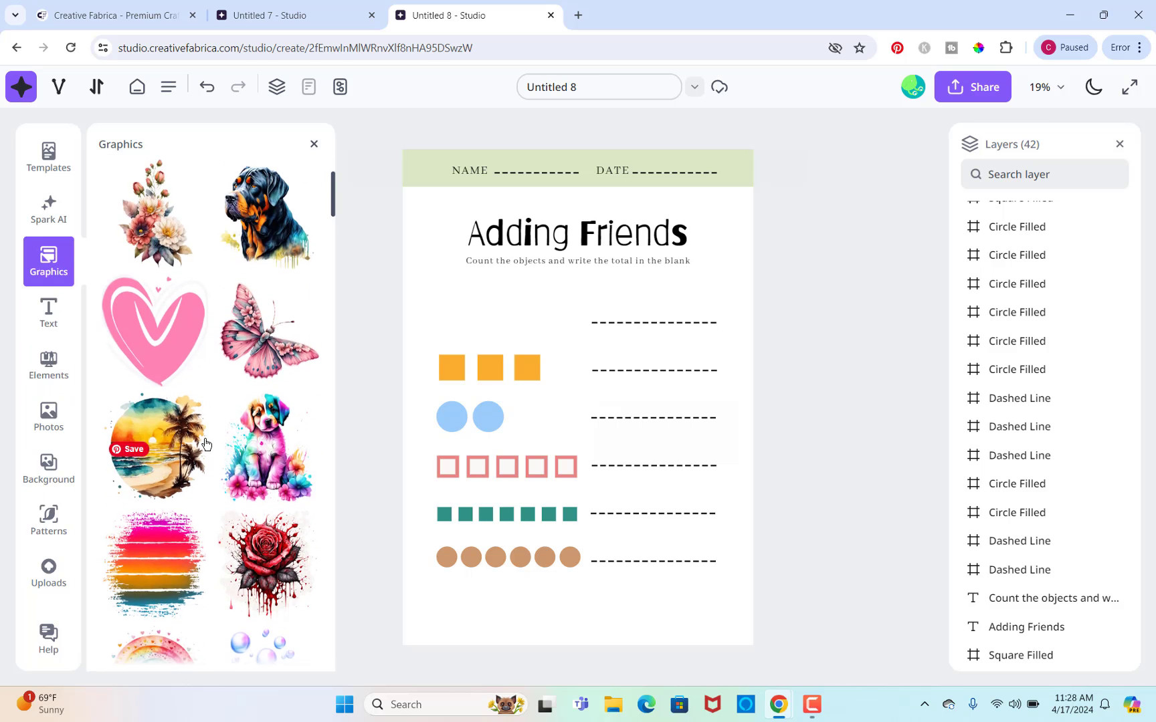
{"action": "scroll", "coordinate": [206, 444], "scroll_direction": "up", "scroll_amount": 5}
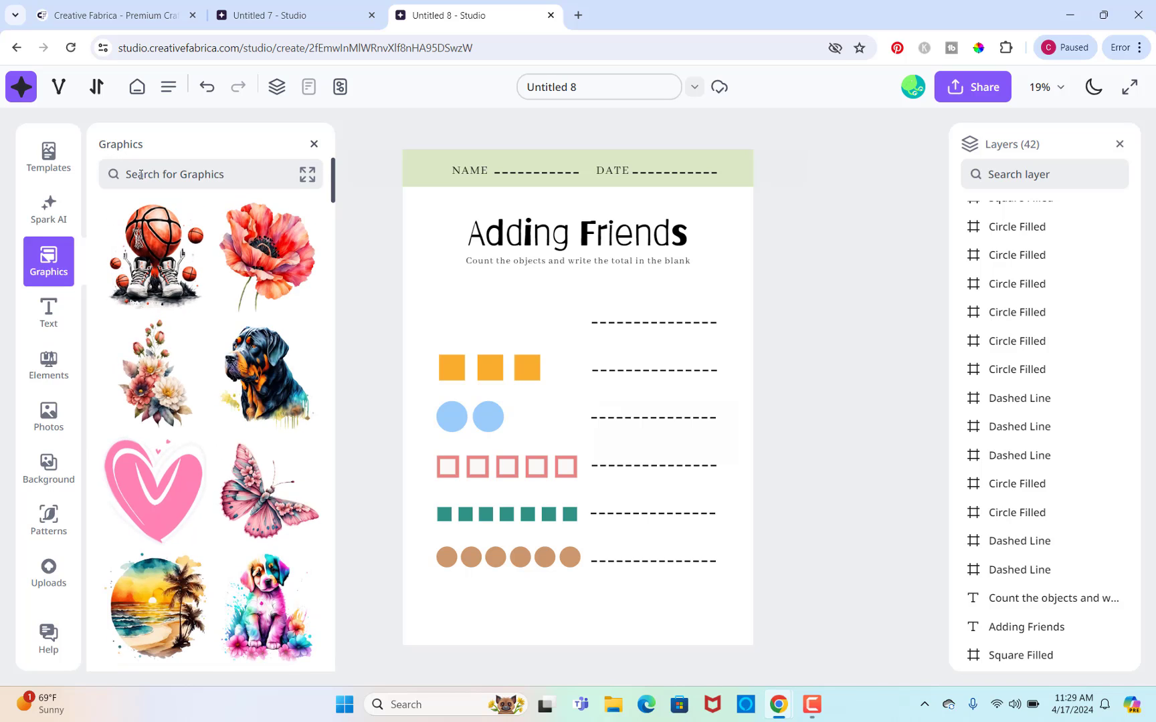
{"action": "left_click", "coordinate": [141, 175]}
{"action": "type", "text": "flower"}
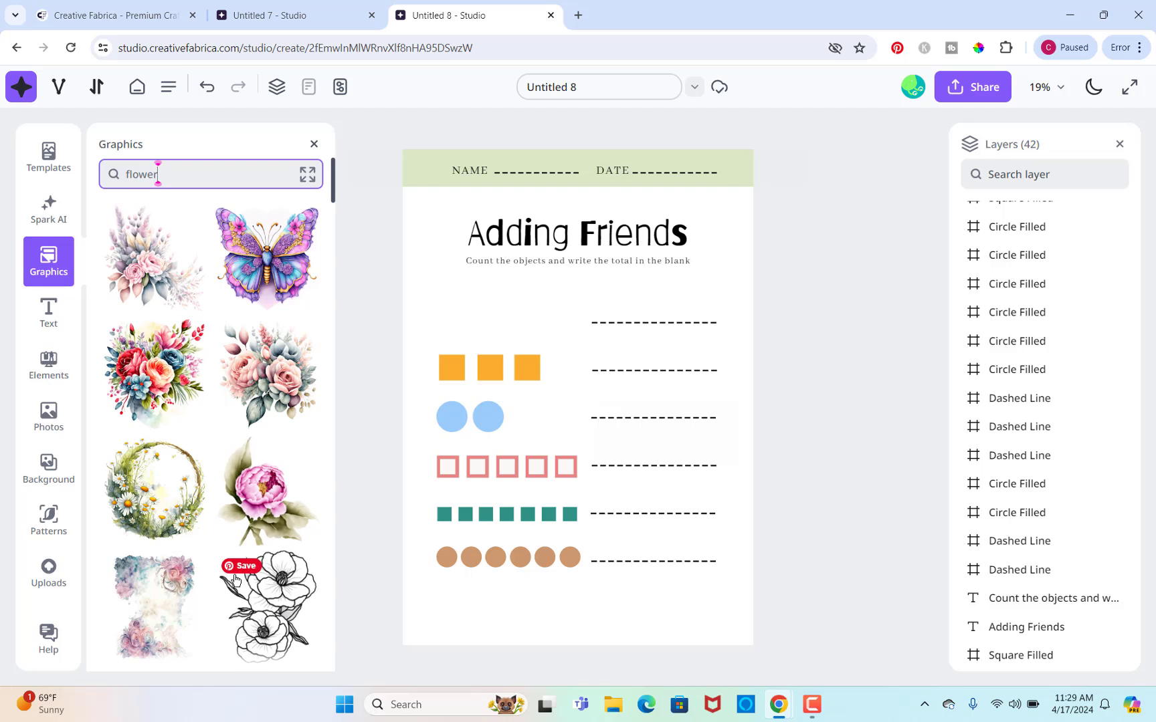
{"action": "scroll", "coordinate": [194, 549], "scroll_direction": "down", "scroll_amount": 4}
{"action": "scroll", "coordinate": [194, 550], "scroll_direction": "down", "scroll_amount": 10}
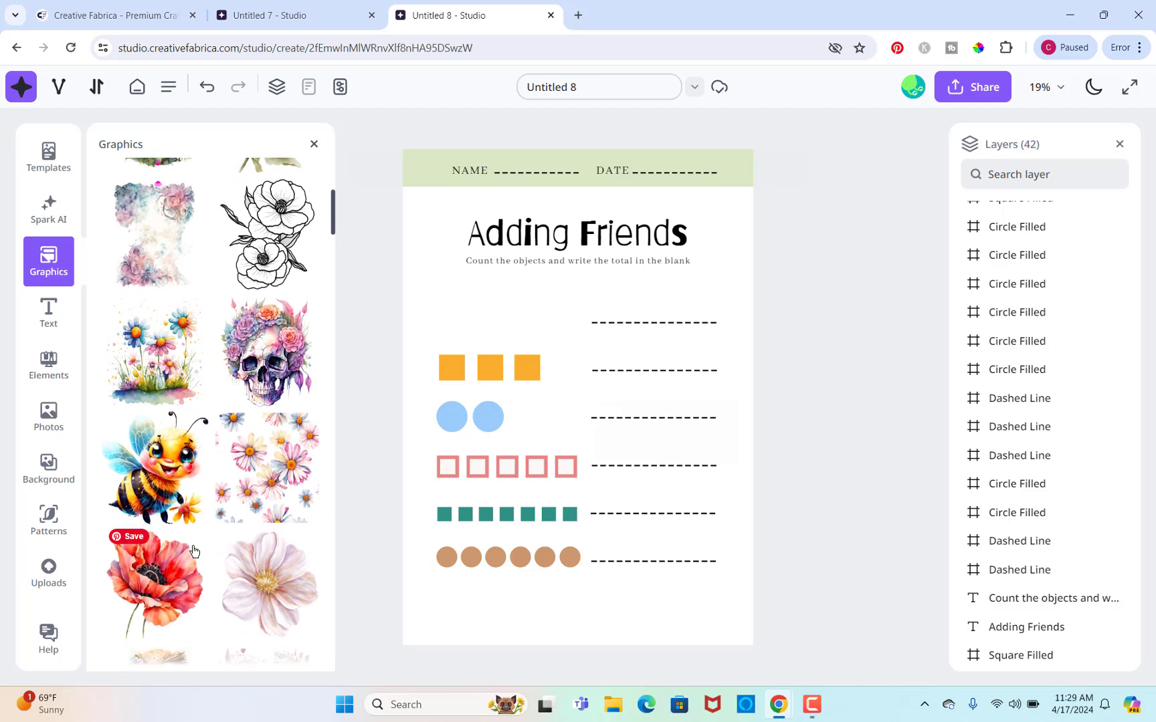
{"action": "scroll", "coordinate": [194, 549], "scroll_direction": "down", "scroll_amount": 12}
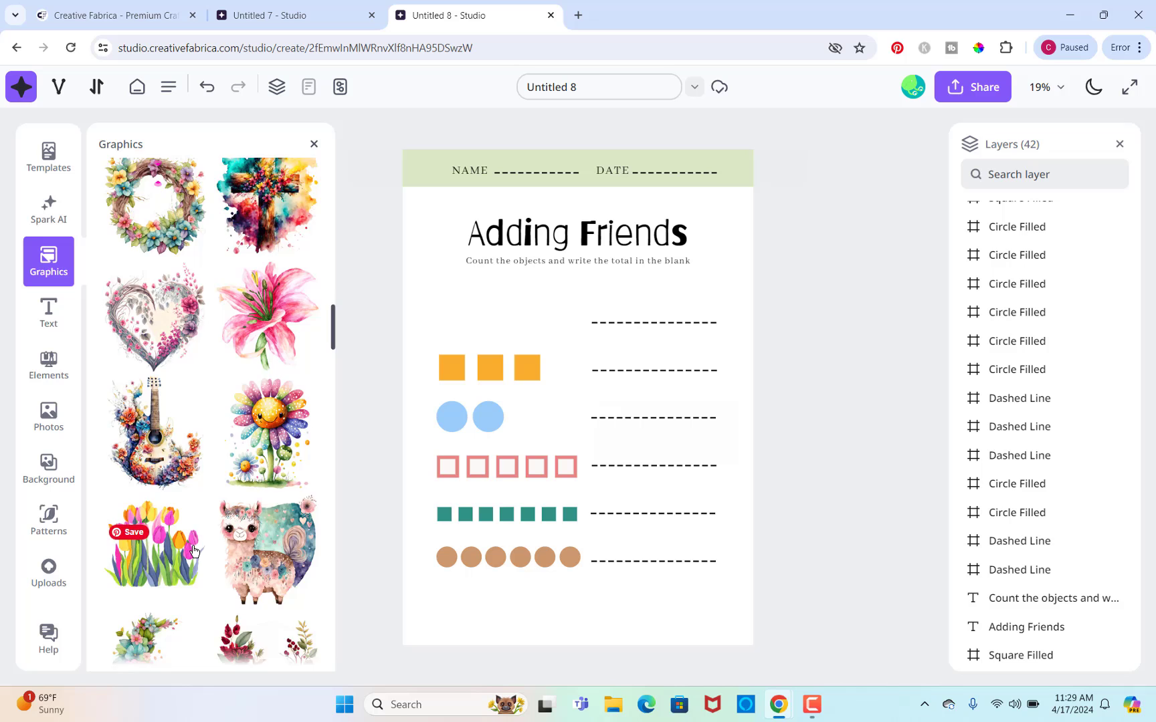
{"action": "scroll", "coordinate": [194, 550], "scroll_direction": "down", "scroll_amount": 3}
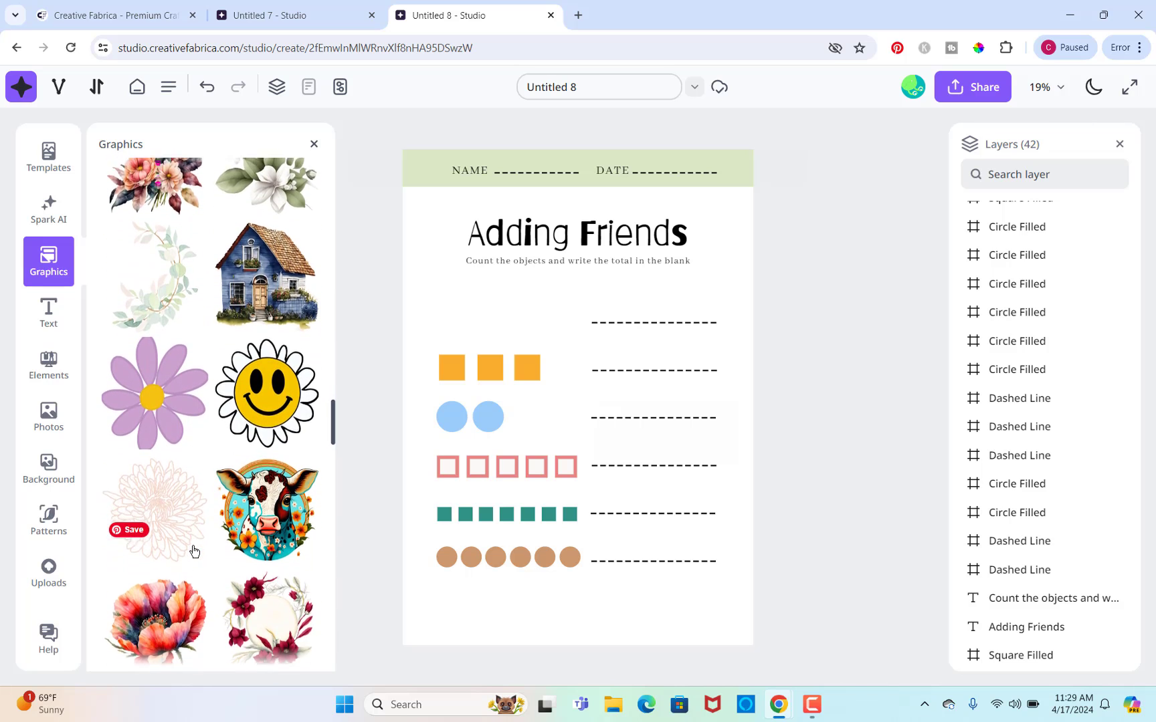
{"action": "left_click", "coordinate": [163, 350]}
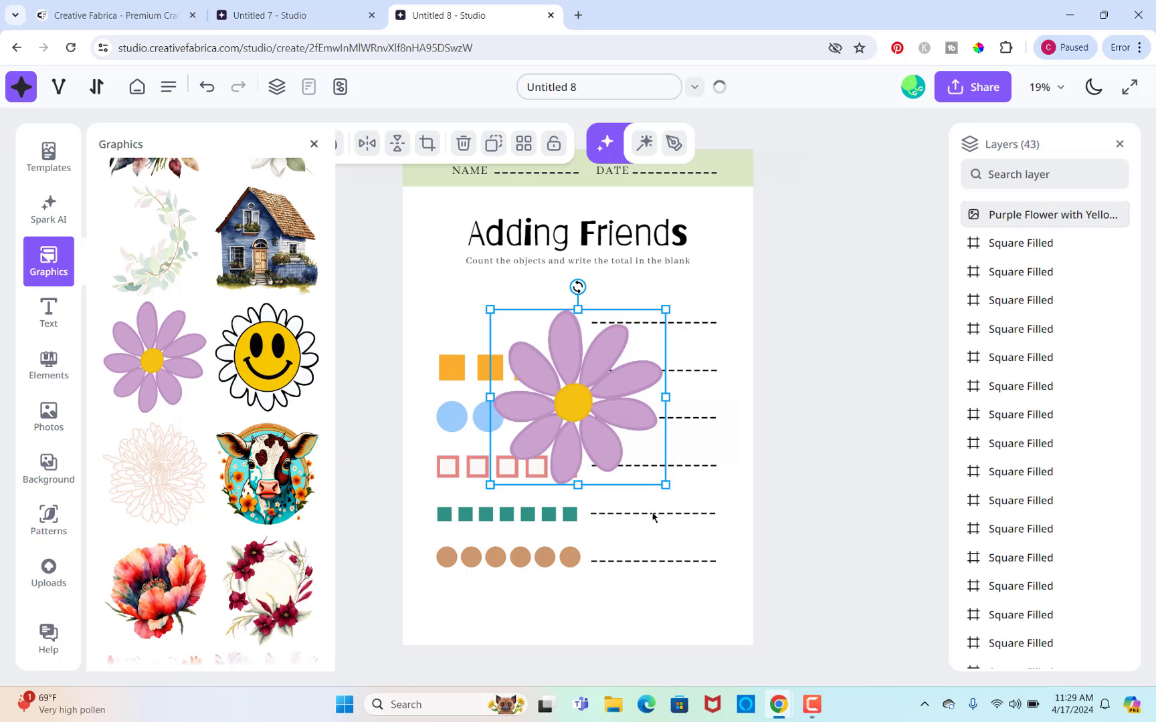
{"action": "left_click_drag", "start_coordinate": [666, 484], "coordinate": [451, 308]}
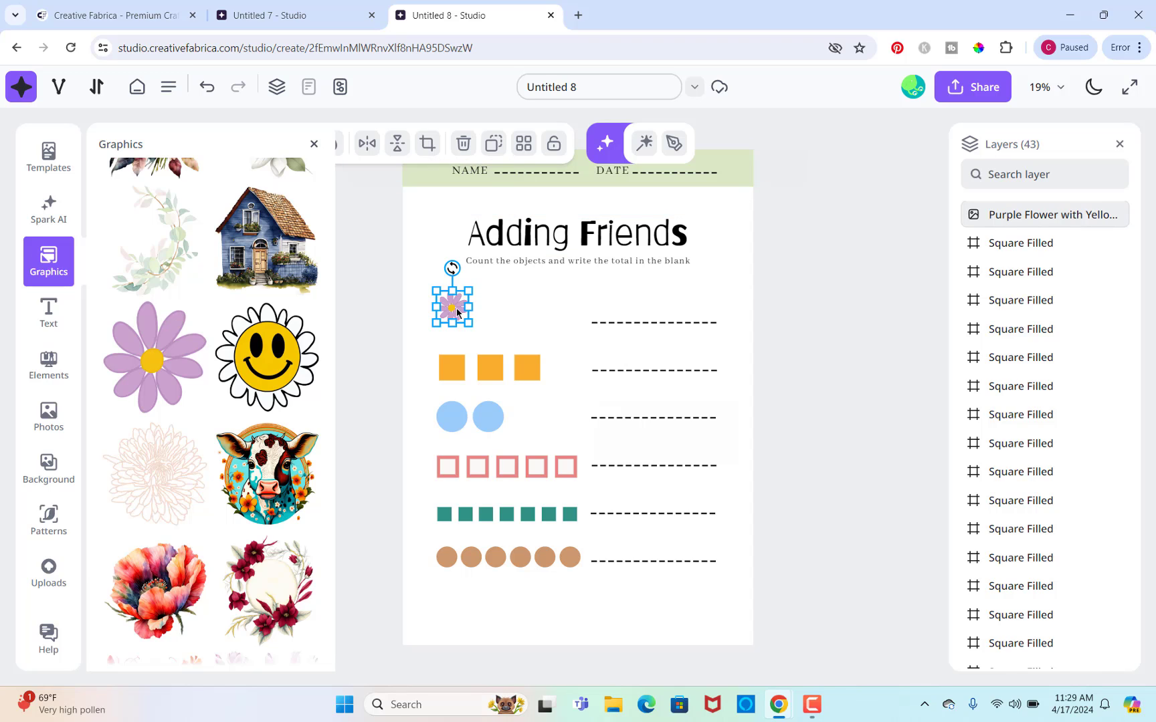
Duplicate the purple flower into a row of four, then select the orange squares
{"action": "left_click", "coordinate": [492, 144]}
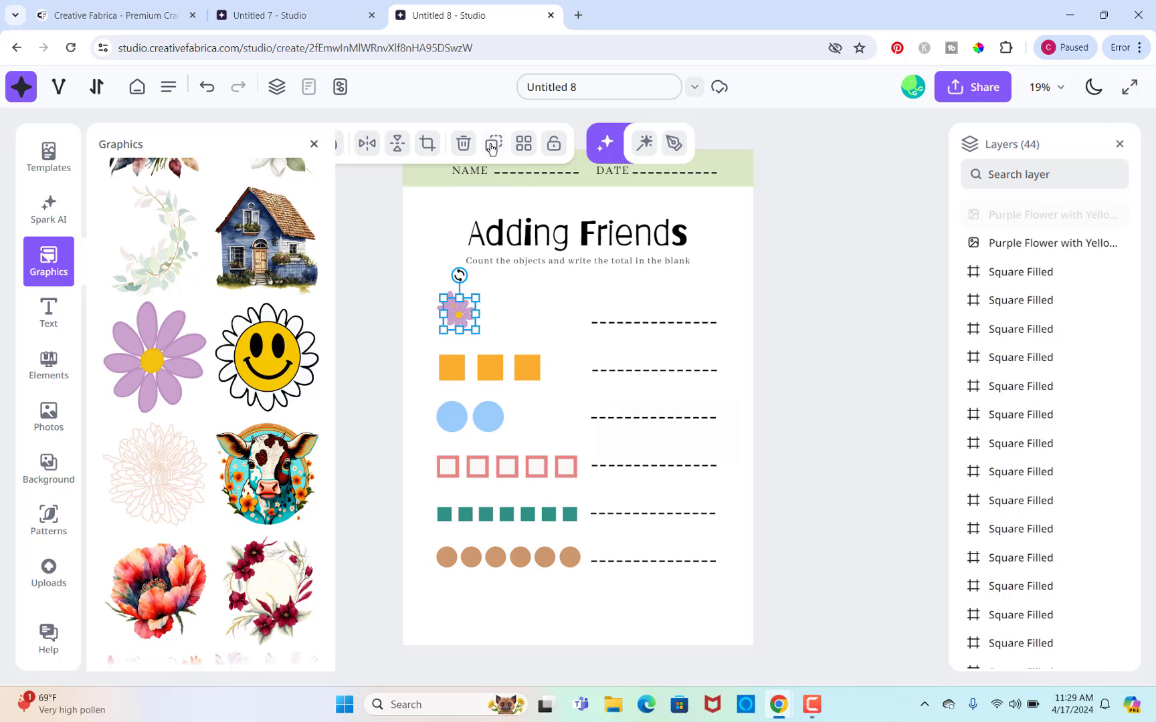
{"action": "left_click_drag", "start_coordinate": [466, 319], "coordinate": [488, 312]}
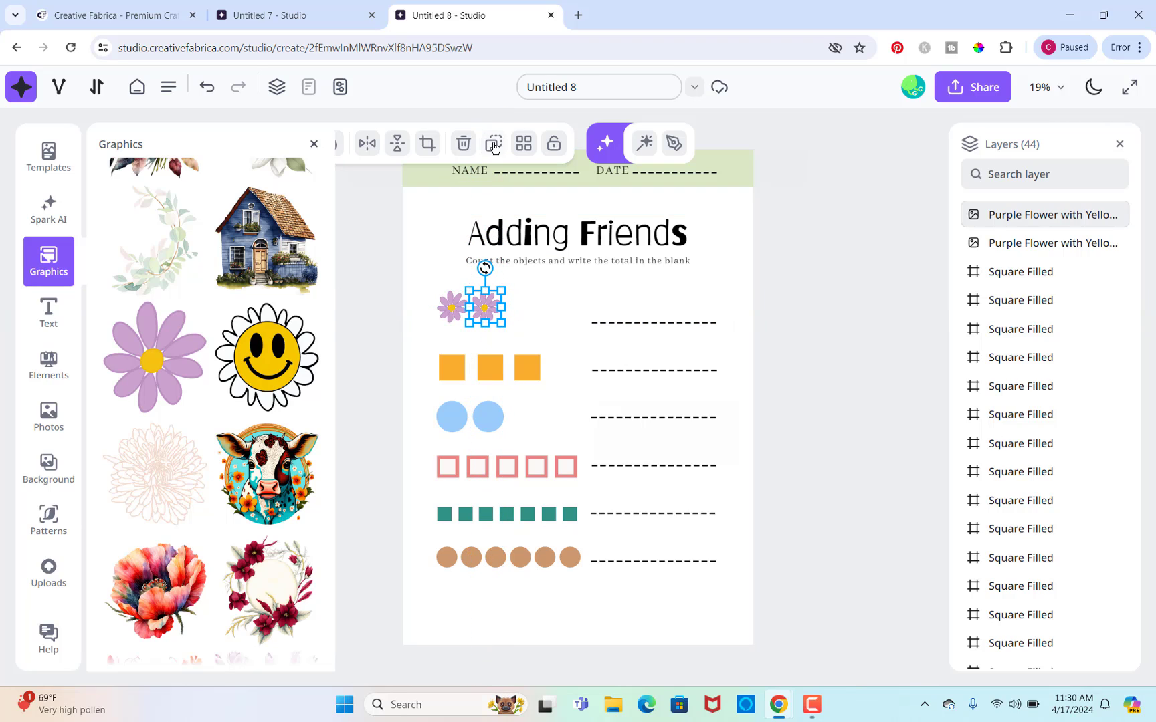
{"action": "left_click_drag", "start_coordinate": [433, 283], "coordinate": [506, 329]}
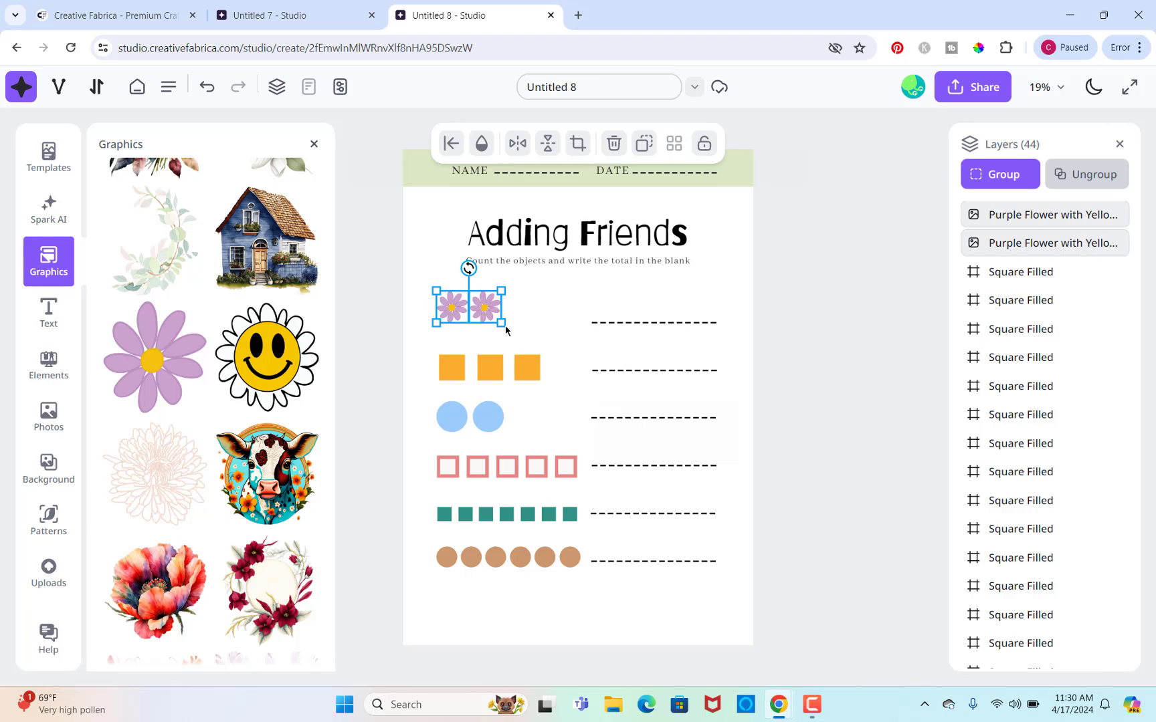
{"action": "left_click", "coordinate": [643, 145]}
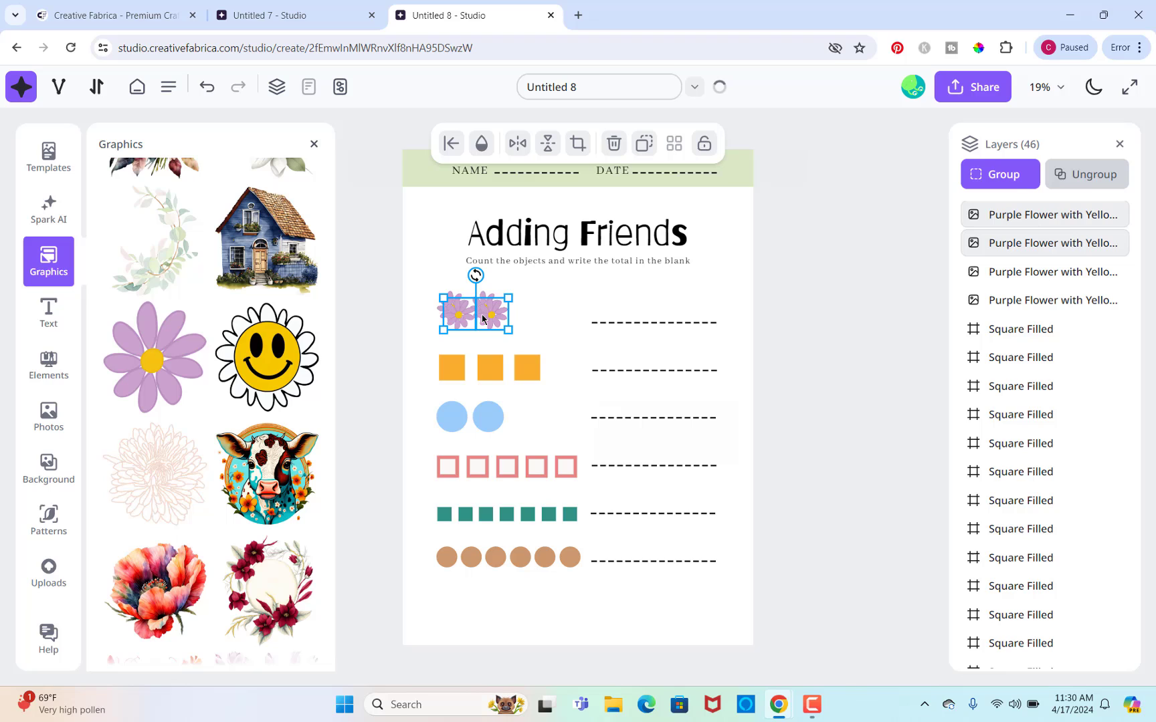
{"action": "left_click_drag", "start_coordinate": [484, 316], "coordinate": [542, 309]}
{"action": "left_click", "coordinate": [471, 343]}
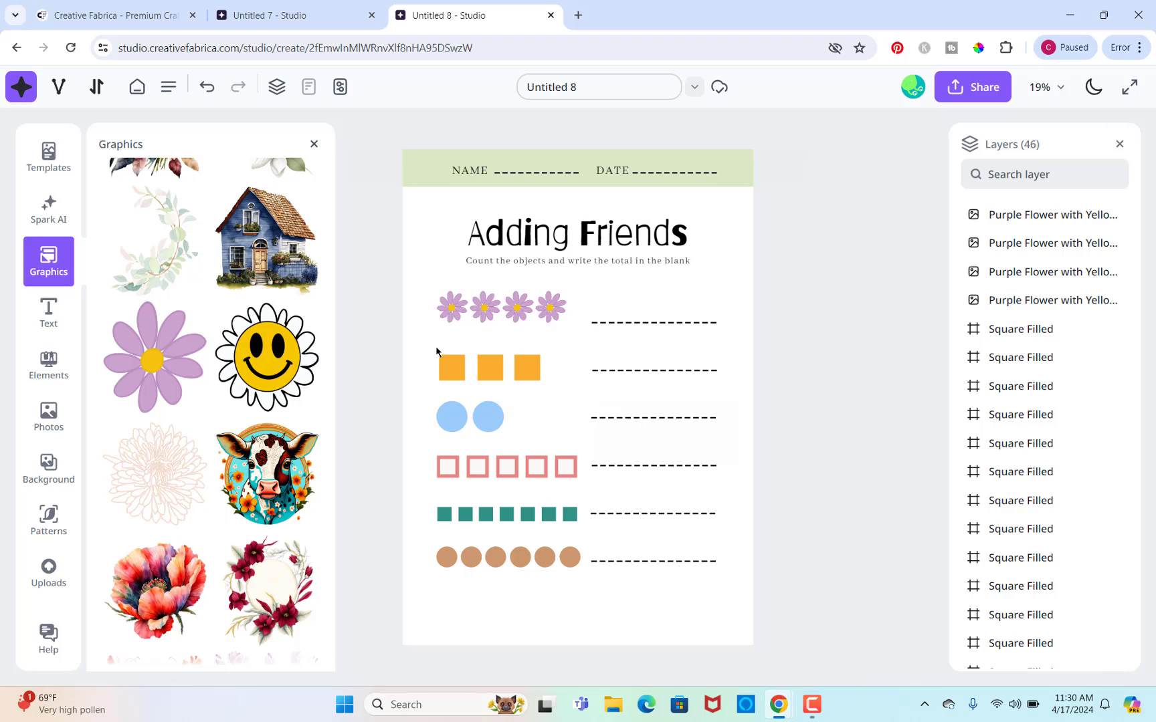
{"action": "left_click_drag", "start_coordinate": [436, 348], "coordinate": [551, 392]}
Delete the orange squares and place a resized sunglasses sun from a 'sun' search in row two
{"action": "key", "text": "Delete"}
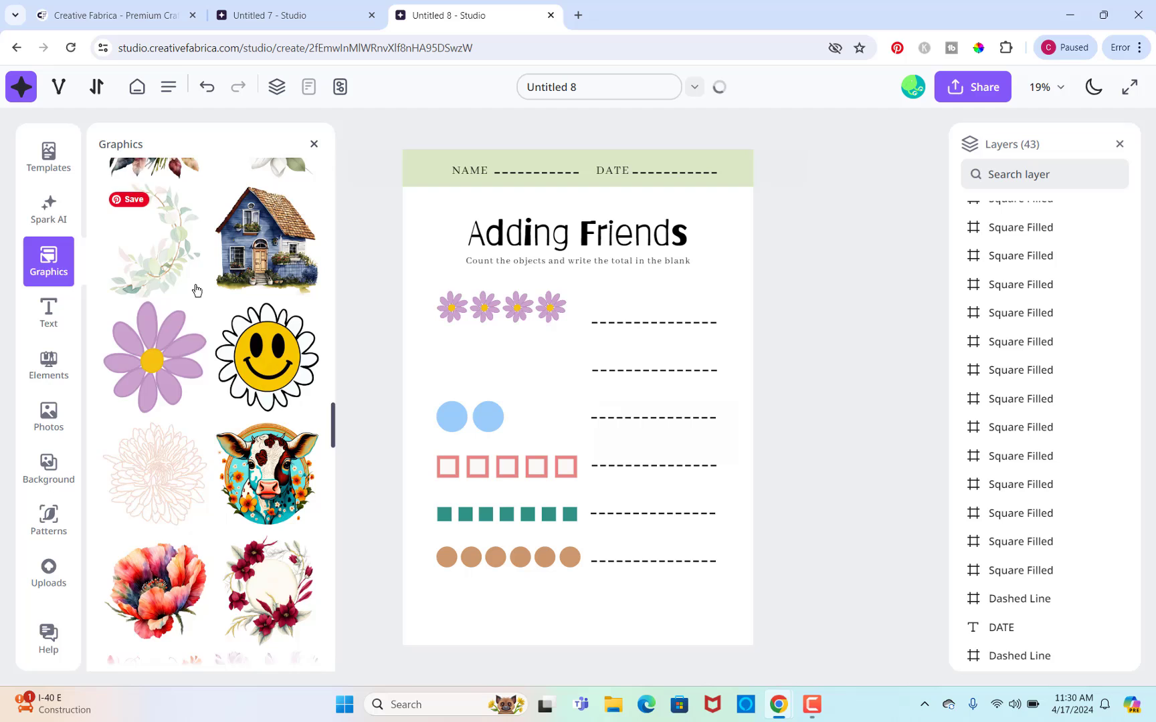
{"action": "scroll", "coordinate": [194, 289], "scroll_direction": "down", "scroll_amount": 5}
{"action": "scroll", "coordinate": [195, 289], "scroll_direction": "up", "scroll_amount": 5}
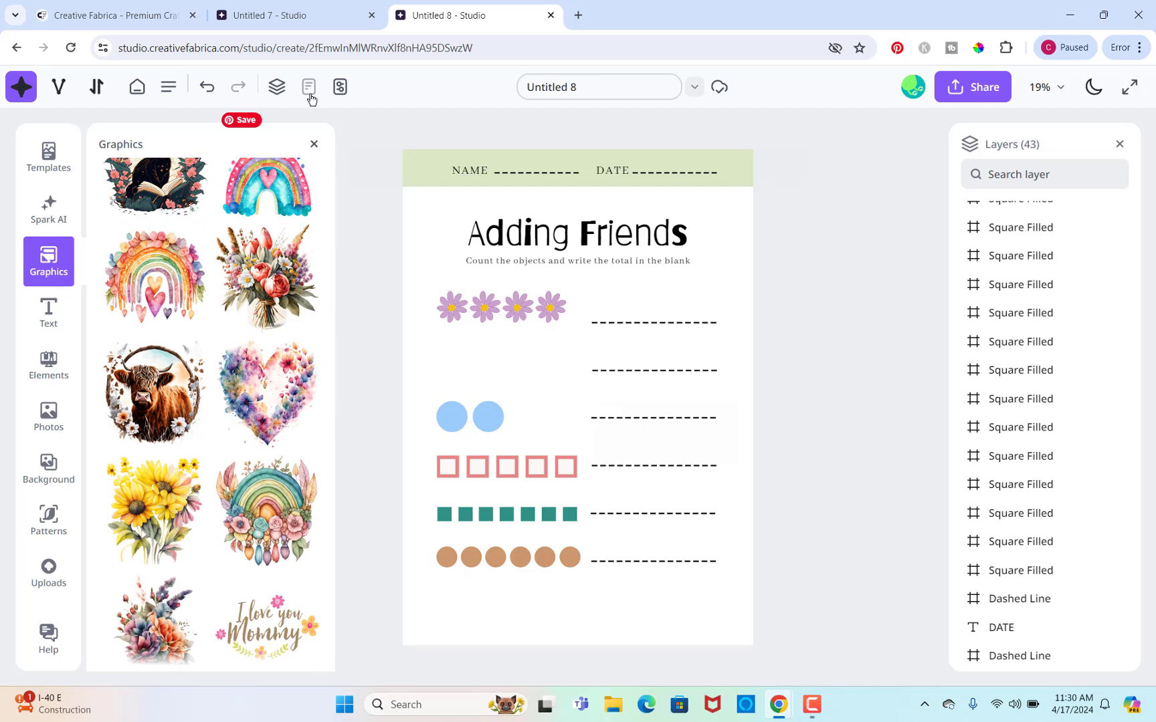
{"action": "left_click", "coordinate": [311, 145]}
{"action": "left_click", "coordinate": [43, 275]}
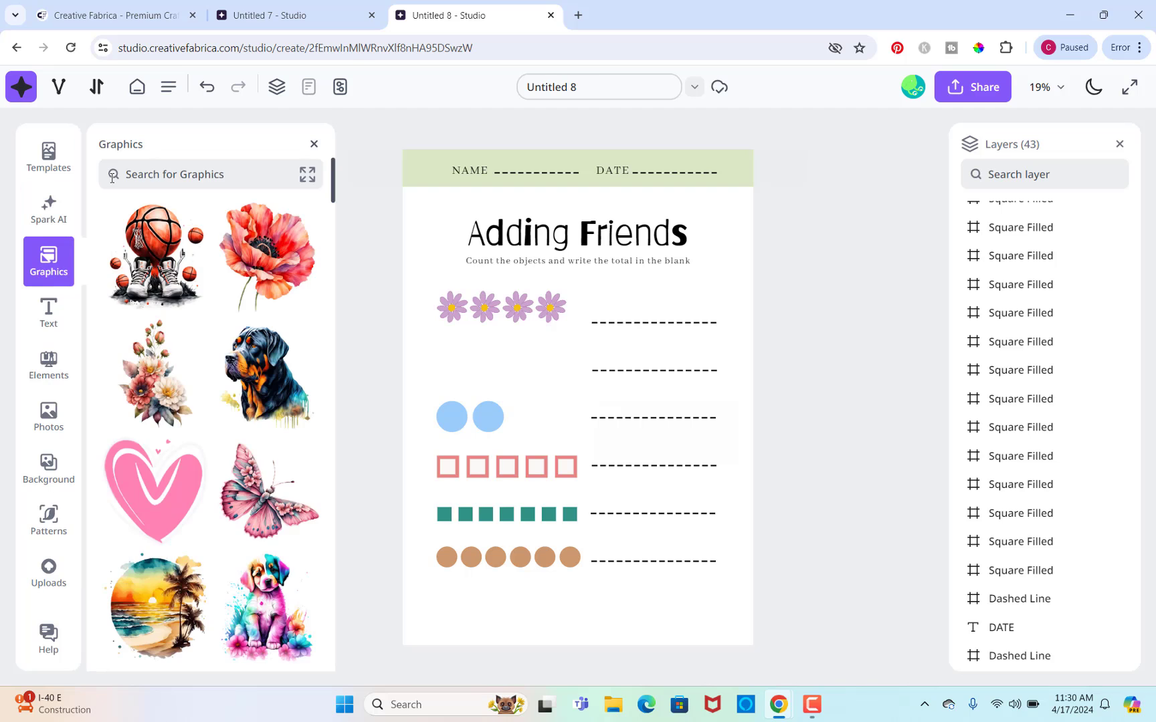
{"action": "left_click", "coordinate": [127, 175]}
{"action": "type", "text": "sun"}
{"action": "key", "text": "Return"}
{"action": "scroll", "coordinate": [154, 469], "scroll_direction": "down", "scroll_amount": 3}
{"action": "left_click", "coordinate": [154, 479]}
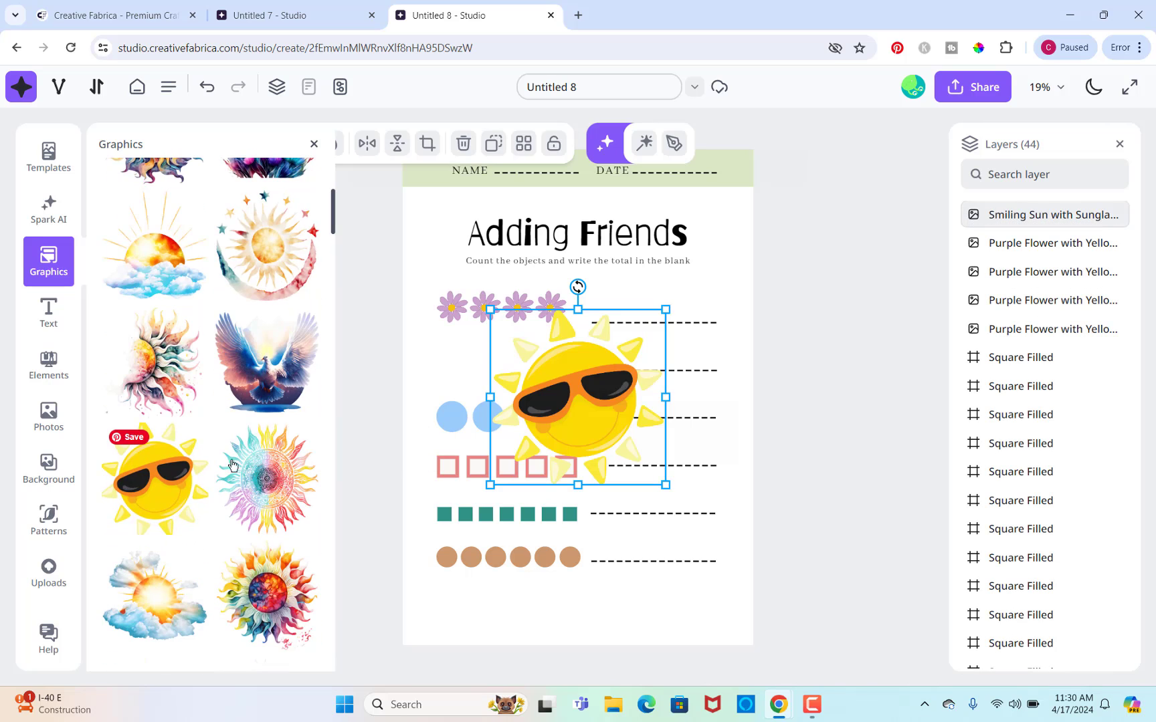
{"action": "left_click_drag", "start_coordinate": [666, 484], "coordinate": [492, 360]}
Duplicate the sun twice and line up the three suns in the second row
{"action": "left_click", "coordinate": [493, 143]}
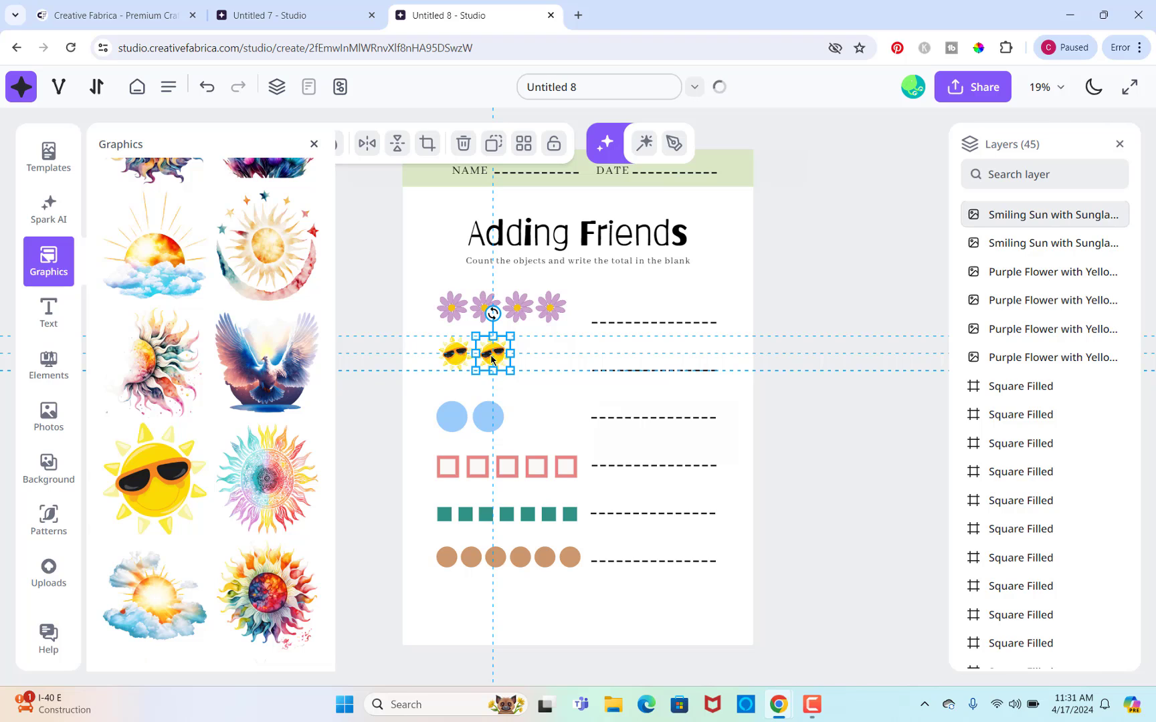
{"action": "left_click", "coordinate": [494, 143]}
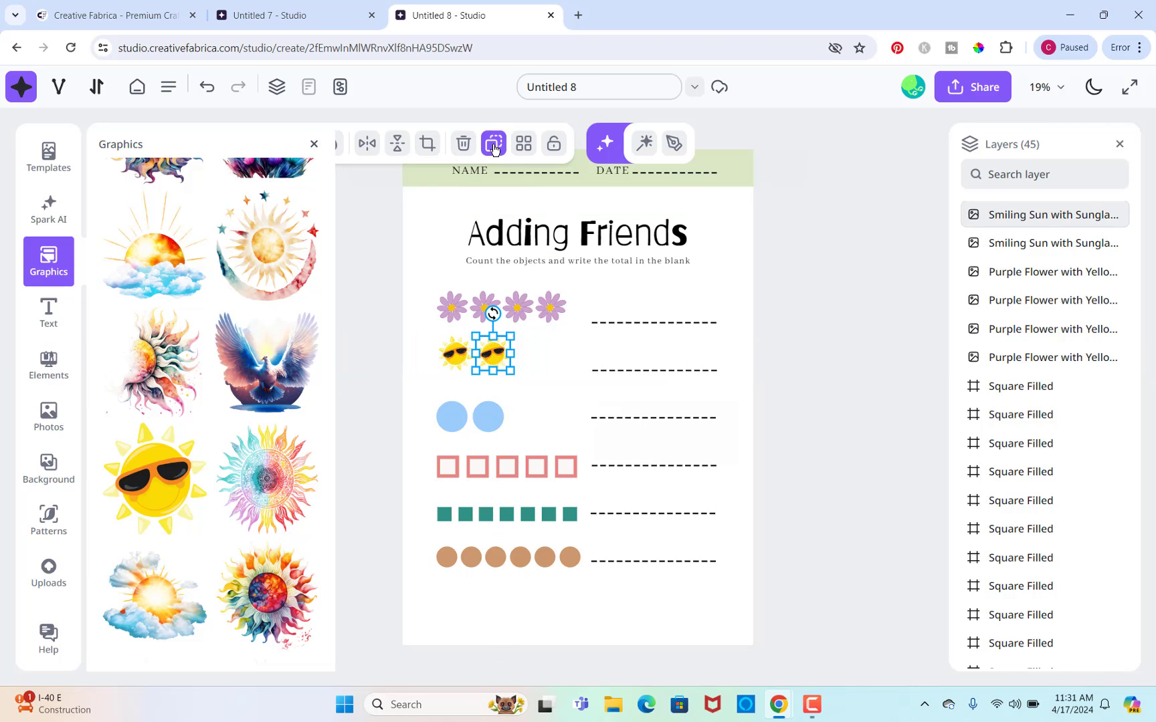
{"action": "left_click_drag", "start_coordinate": [508, 362], "coordinate": [528, 359]}
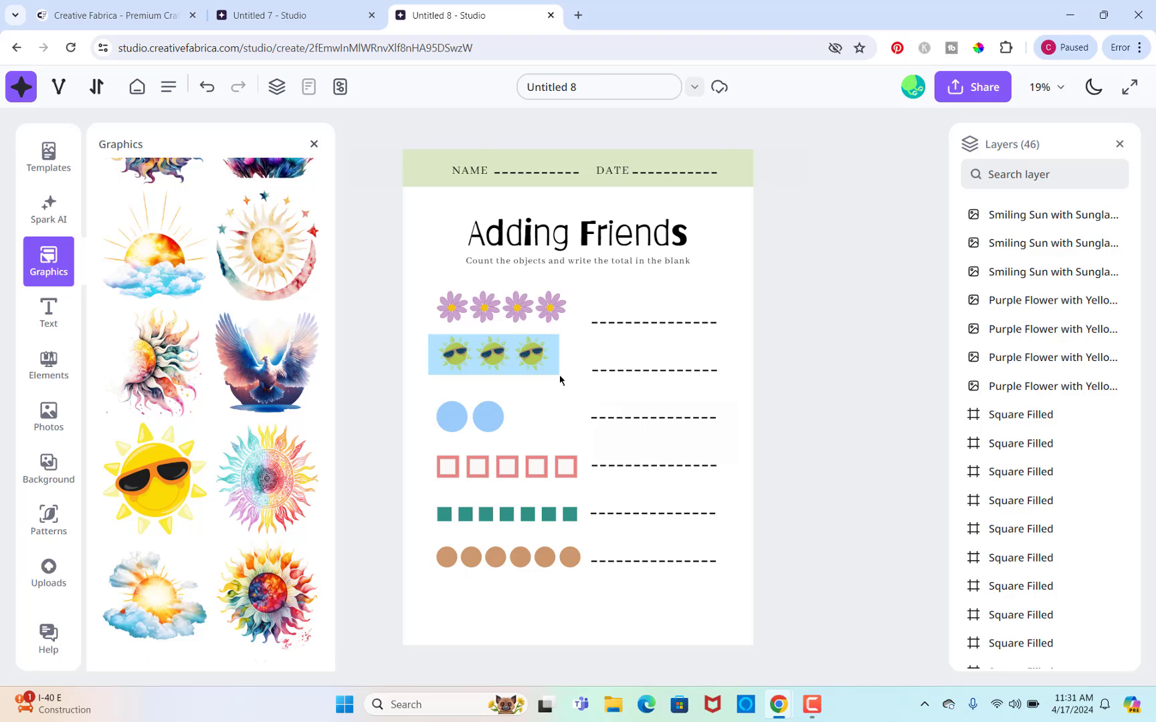
{"action": "left_click_drag", "start_coordinate": [560, 379], "coordinate": [560, 380]}
{"action": "left_click_drag", "start_coordinate": [499, 358], "coordinate": [498, 356]}
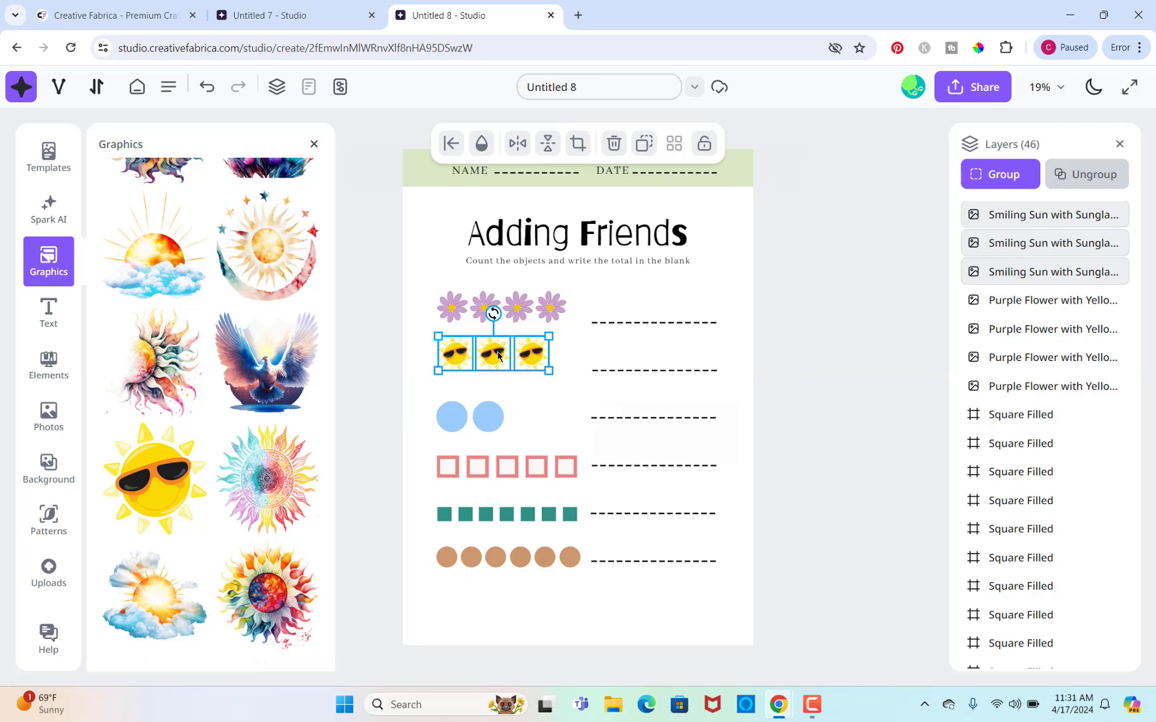
Replace the two blue circles with two resized flamingos from a 'flamingo' search in row three
{"action": "left_click", "coordinate": [546, 410]}
{"action": "left_click", "coordinate": [154, 172]}
{"action": "type", "text": "flamingo"}
{"action": "scroll", "coordinate": [198, 374], "scroll_direction": "down", "scroll_amount": 3}
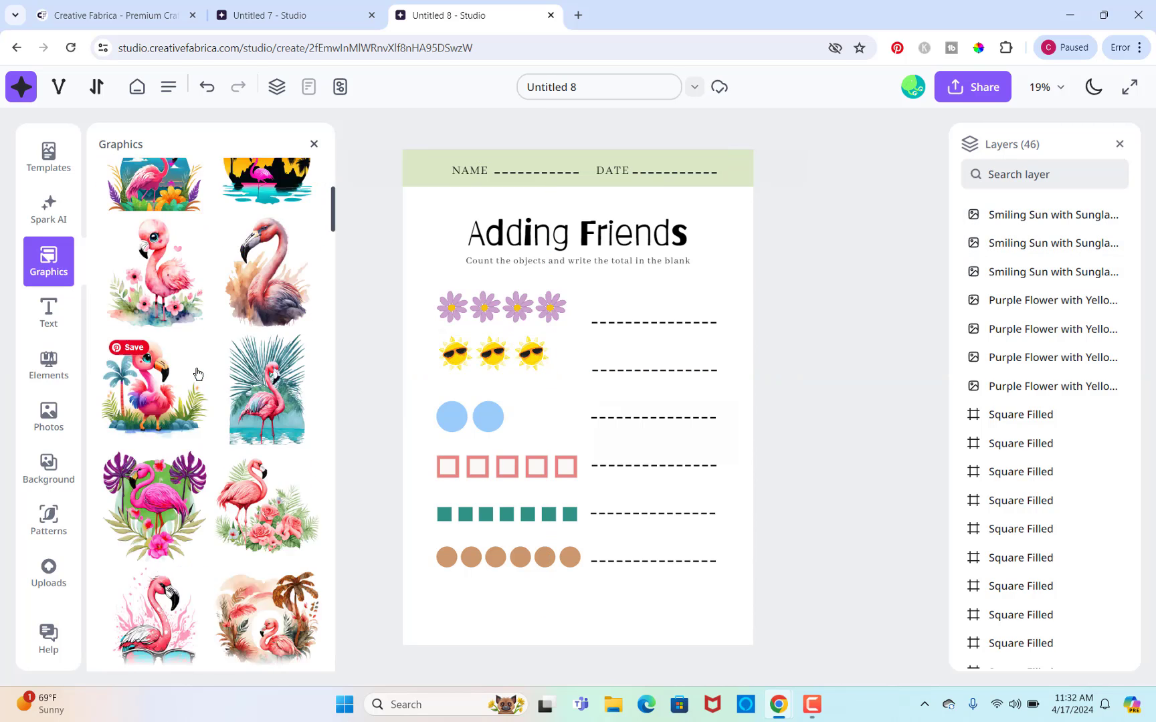
{"action": "scroll", "coordinate": [198, 373], "scroll_direction": "down", "scroll_amount": 10}
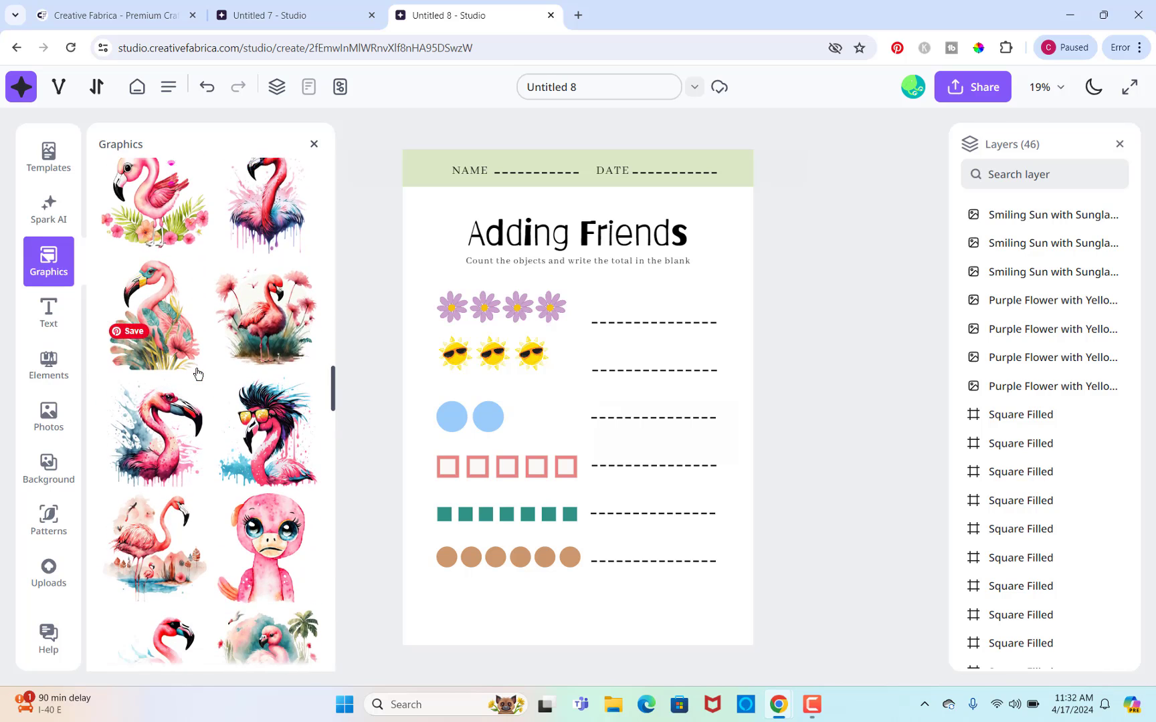
{"action": "scroll", "coordinate": [198, 374], "scroll_direction": "down", "scroll_amount": 2}
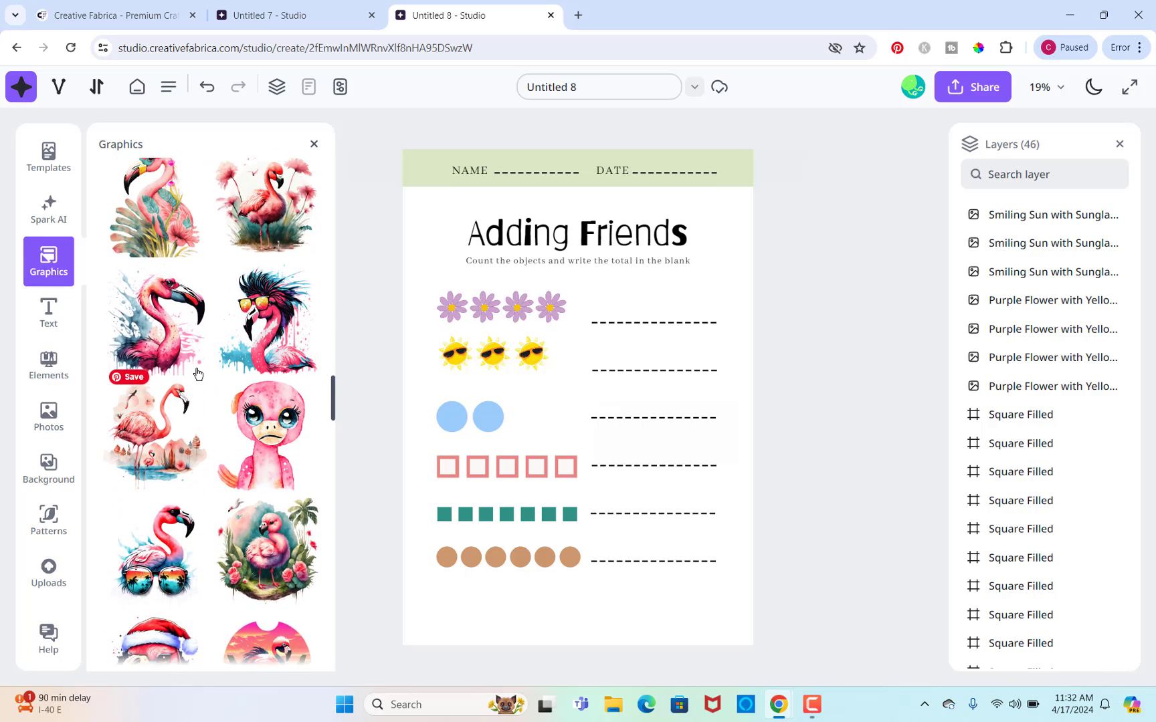
{"action": "scroll", "coordinate": [196, 373], "scroll_direction": "up", "scroll_amount": 3}
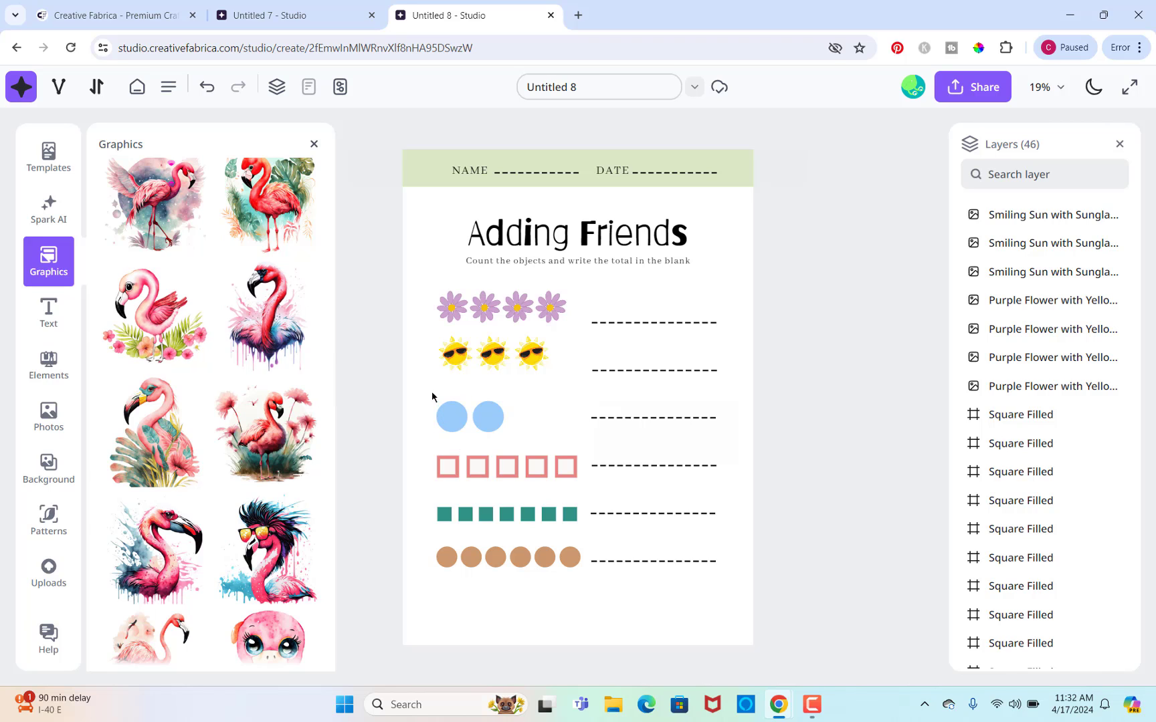
{"action": "left_click_drag", "start_coordinate": [437, 400], "coordinate": [521, 440]}
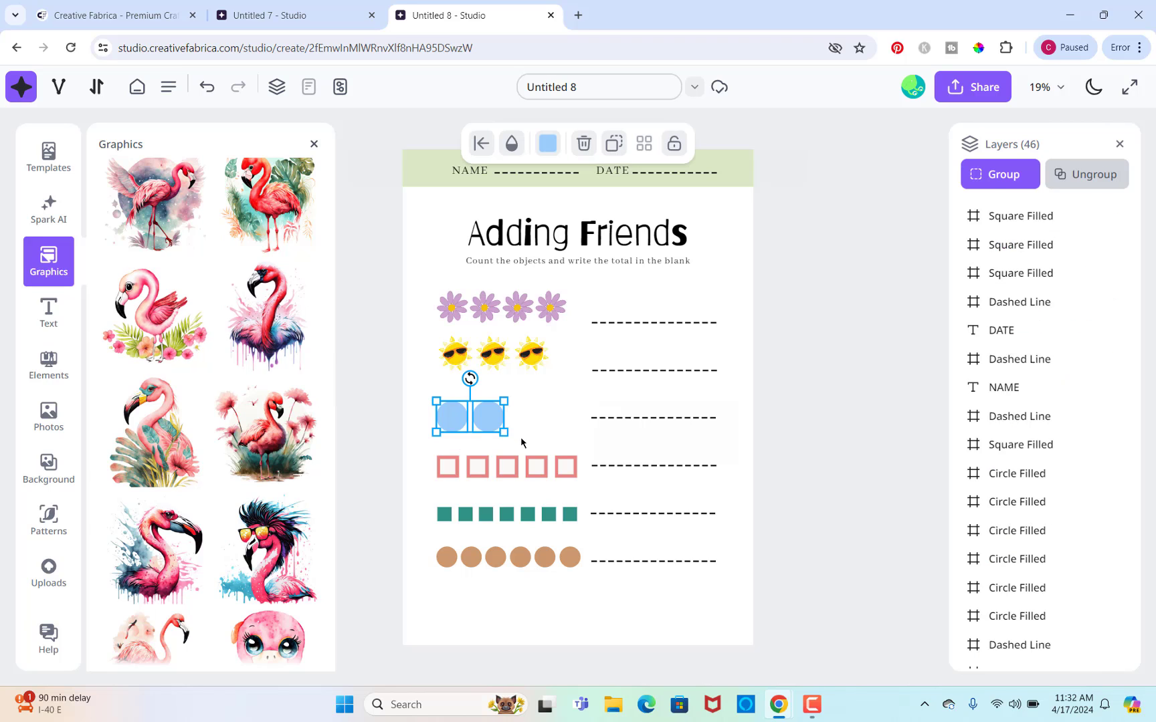
{"action": "left_click", "coordinate": [583, 144]}
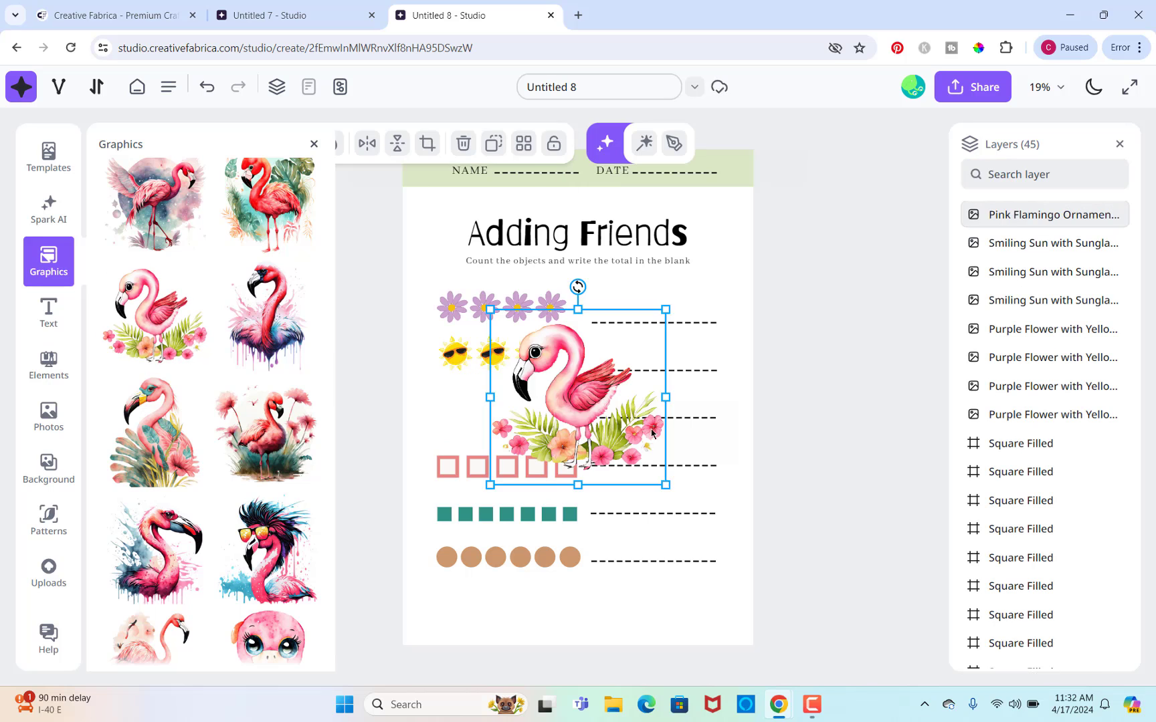
{"action": "left_click_drag", "start_coordinate": [671, 489], "coordinate": [533, 395]}
{"action": "left_click_drag", "start_coordinate": [511, 336], "coordinate": [583, 488]}
{"action": "key", "text": "ctrl+d"}
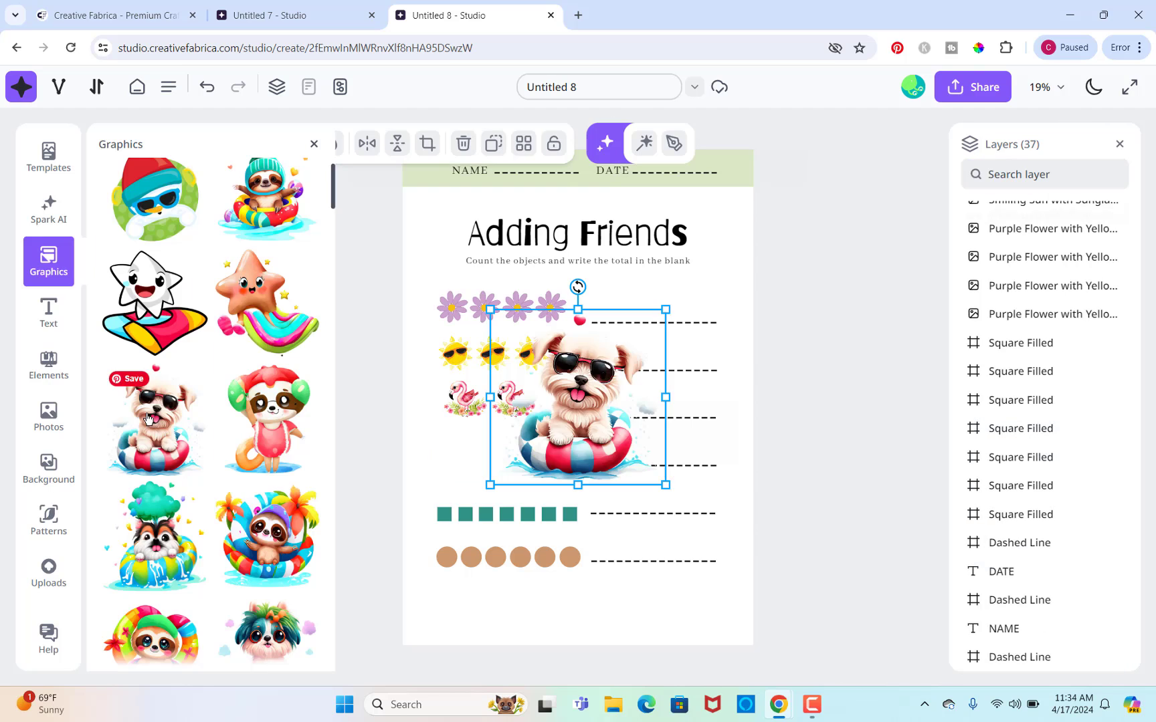
Place a resized sunglasses dog in the fourth row and duplicate it to five dogs
{"action": "left_click_drag", "start_coordinate": [665, 485], "coordinate": [536, 355]}
{"action": "left_click_drag", "start_coordinate": [513, 333], "coordinate": [449, 447]}
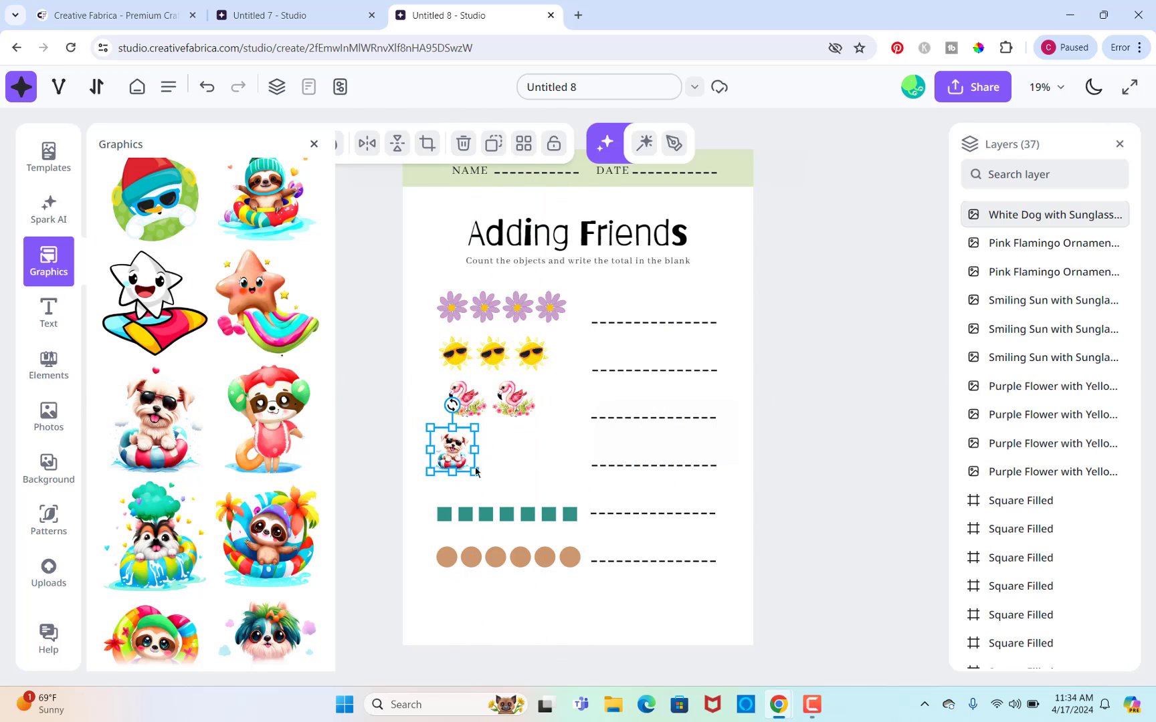
{"action": "key", "text": "ctrl+d"}
{"action": "key", "text": "ctrl+d"}
{"action": "key", "text": "ctrl+d"}
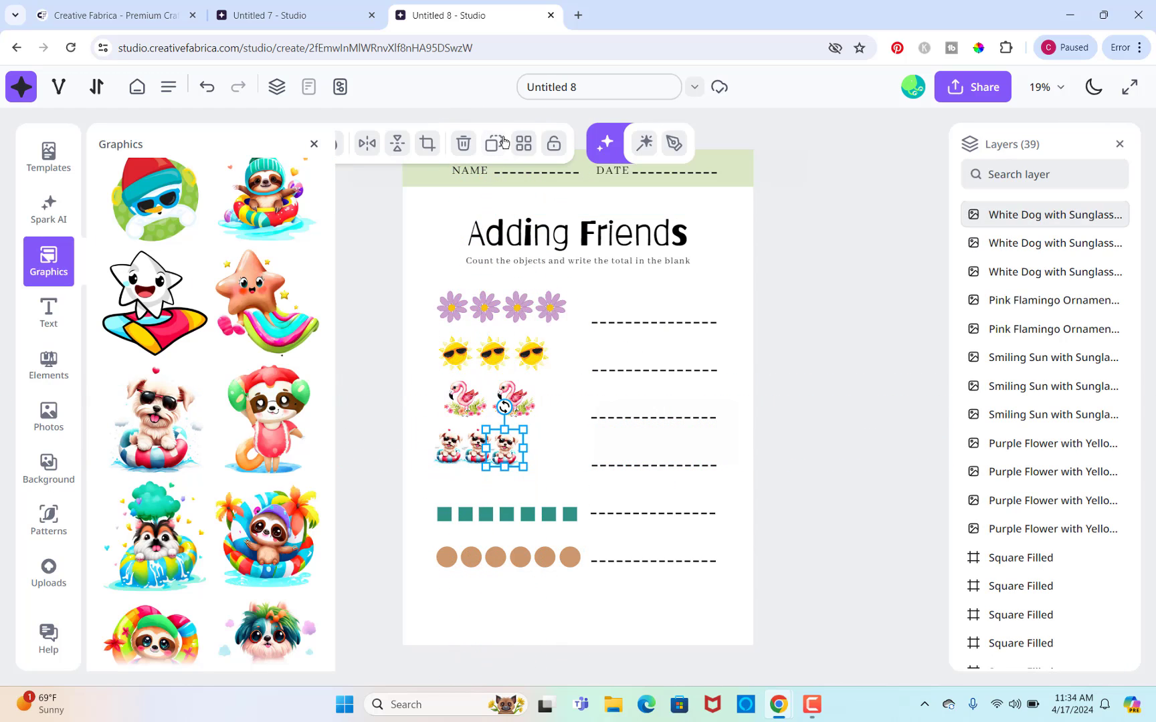
{"action": "left_click_drag", "start_coordinate": [519, 455], "coordinate": [555, 447]}
{"action": "left_click", "coordinate": [494, 143]}
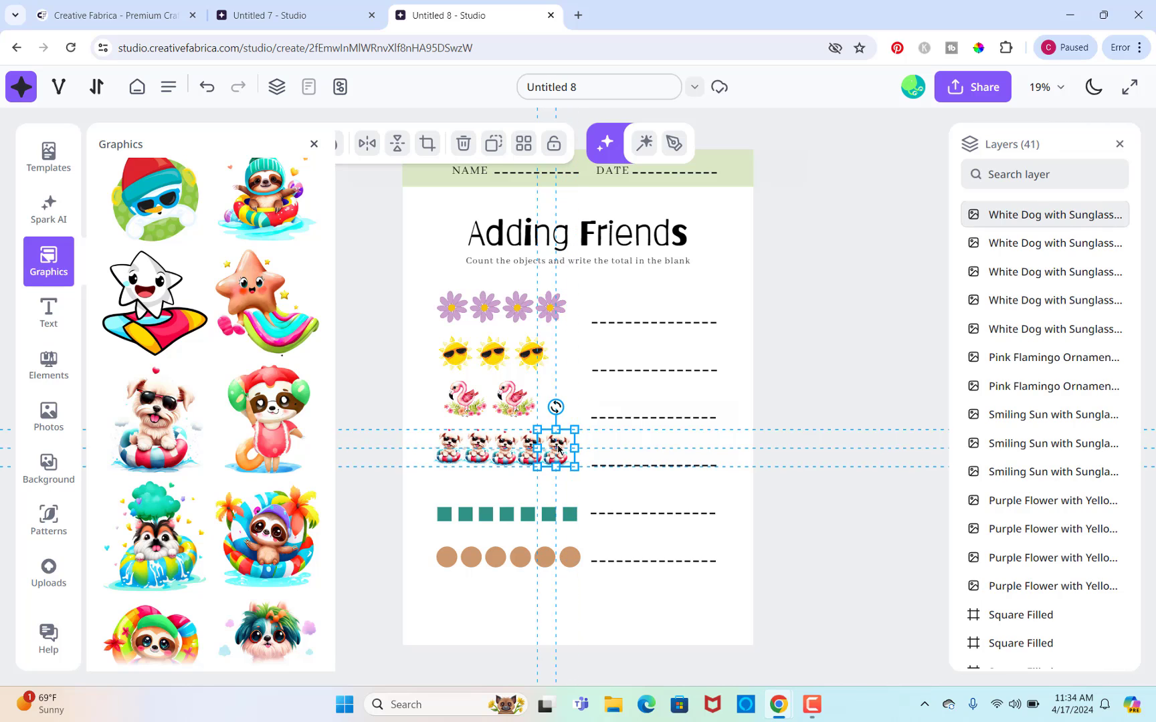
{"action": "left_click", "coordinate": [581, 150]}
Search 'palm tree' and place the Palm Tree in the Ocean graphic in the fifth row
{"action": "scroll", "coordinate": [314, 161], "scroll_direction": "up", "scroll_amount": 10}
{"action": "left_click", "coordinate": [171, 175]}
{"action": "type", "text": "palm tree"}
{"action": "key", "text": "Return"}
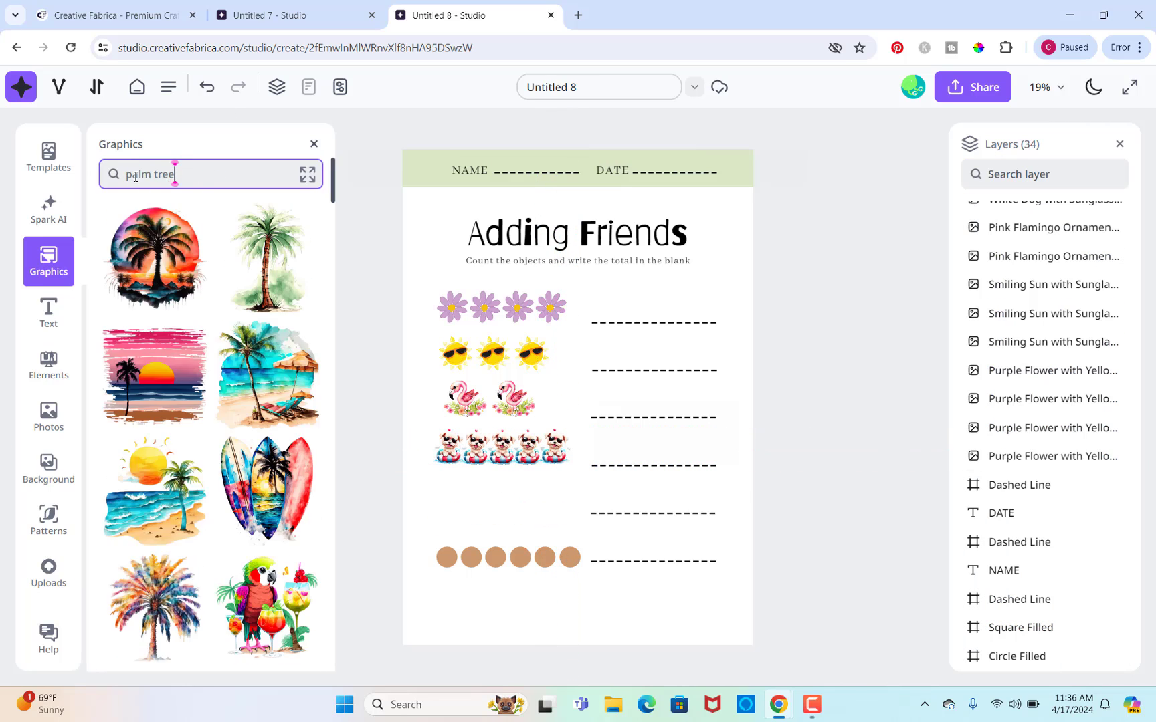
{"action": "scroll", "coordinate": [208, 496], "scroll_direction": "down", "scroll_amount": 3}
{"action": "scroll", "coordinate": [208, 496], "scroll_direction": "down", "scroll_amount": 5}
{"action": "left_click", "coordinate": [268, 370]}
{"action": "left_click_drag", "start_coordinate": [578, 397], "coordinate": [451, 488]}
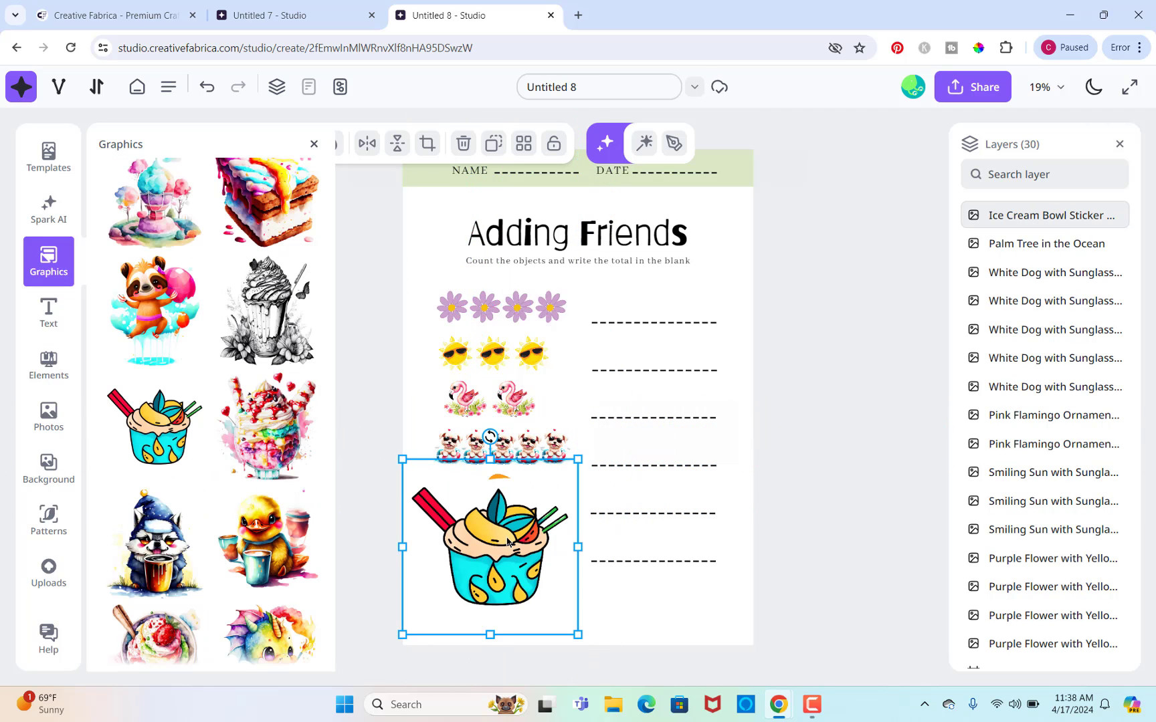
Resize the ice-cream bowl and duplicate it into six bowls in the sixth row
{"action": "left_click_drag", "start_coordinate": [402, 459], "coordinate": [571, 563]}
{"action": "key", "text": "ctrl+d"}
{"action": "left_click", "coordinate": [447, 552], "text": "shift"}
{"action": "key", "text": "ctrl+d"}
{"action": "key", "text": "ctrl+d"}
{"action": "left_click", "coordinate": [620, 615]}
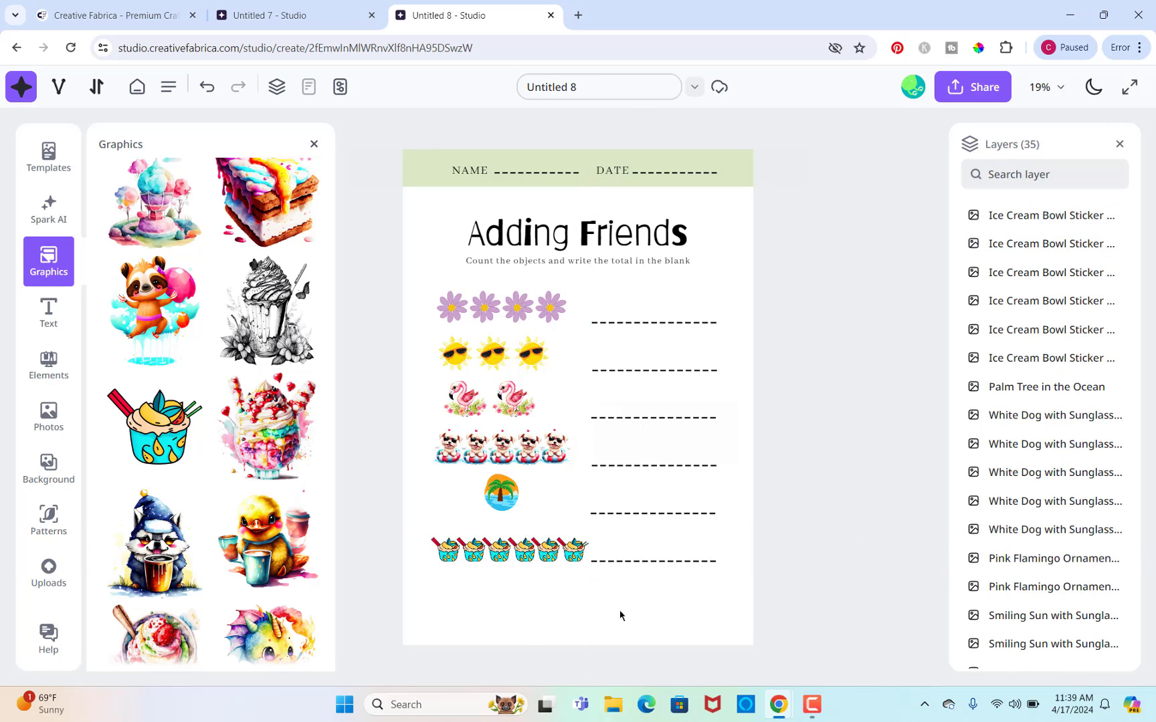
Recolour the header band behind NAME and DATE from pale teal to a light aqua
{"action": "left_click", "coordinate": [743, 157]}
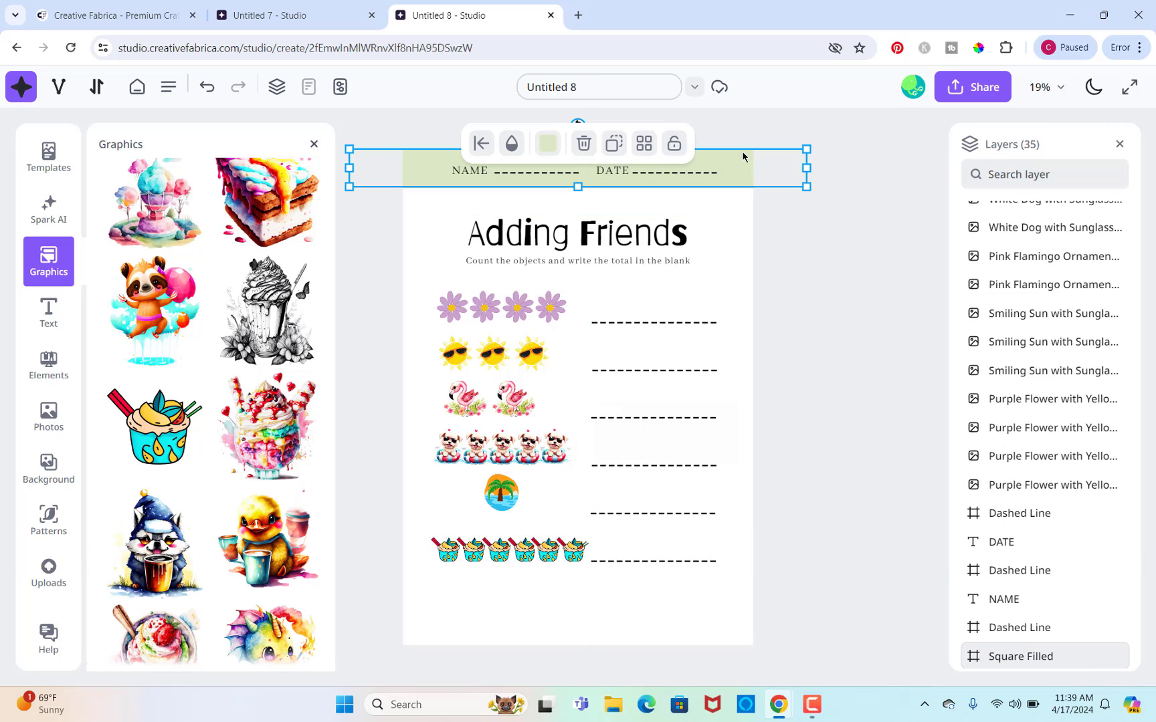
{"action": "left_click", "coordinate": [549, 144]}
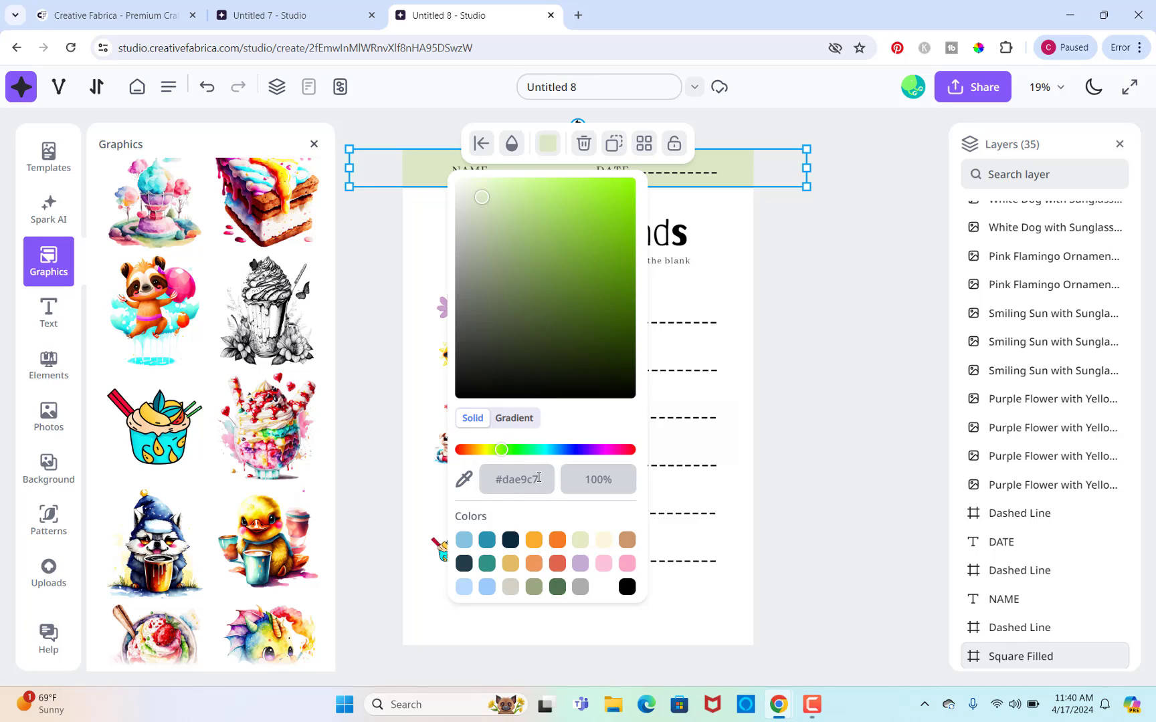
{"action": "left_click_drag", "start_coordinate": [502, 449], "coordinate": [545, 450]}
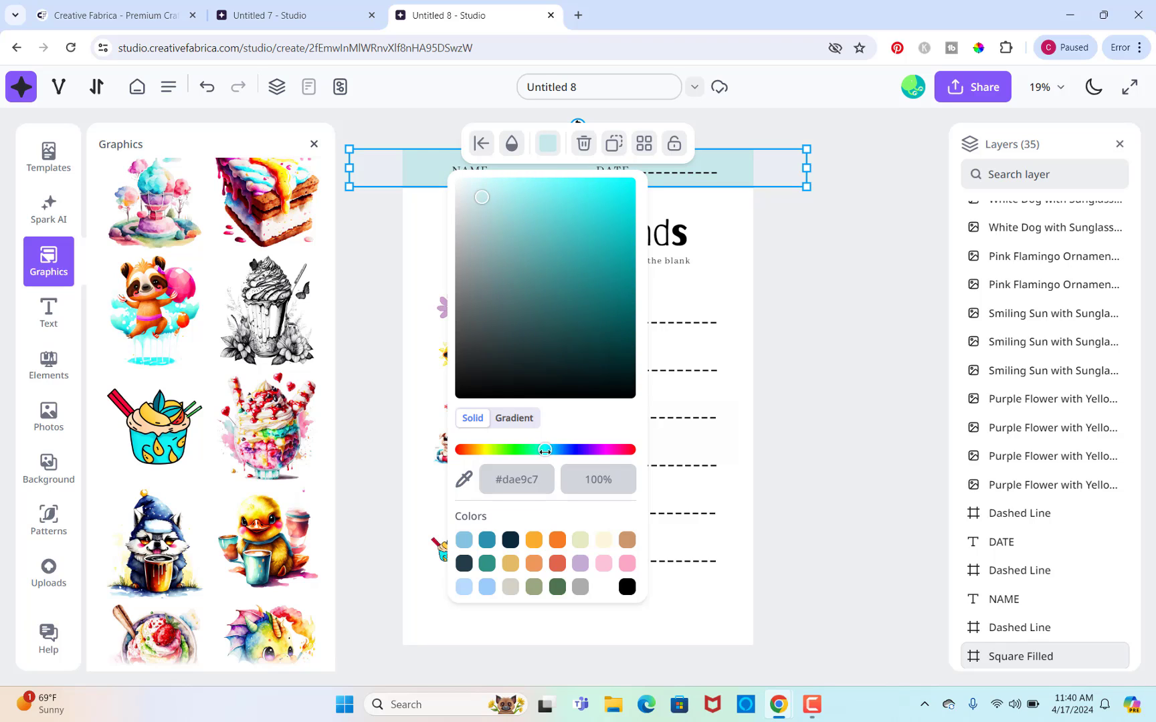
{"action": "left_click", "coordinate": [630, 182]}
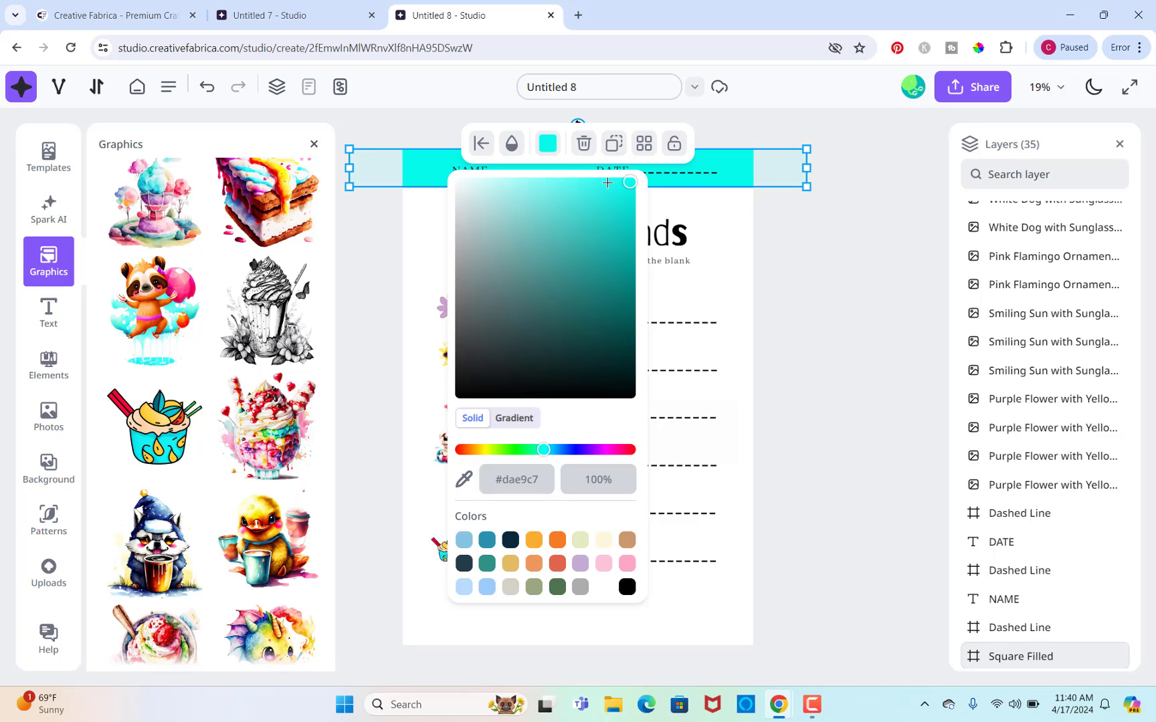
{"action": "left_click", "coordinate": [607, 182]}
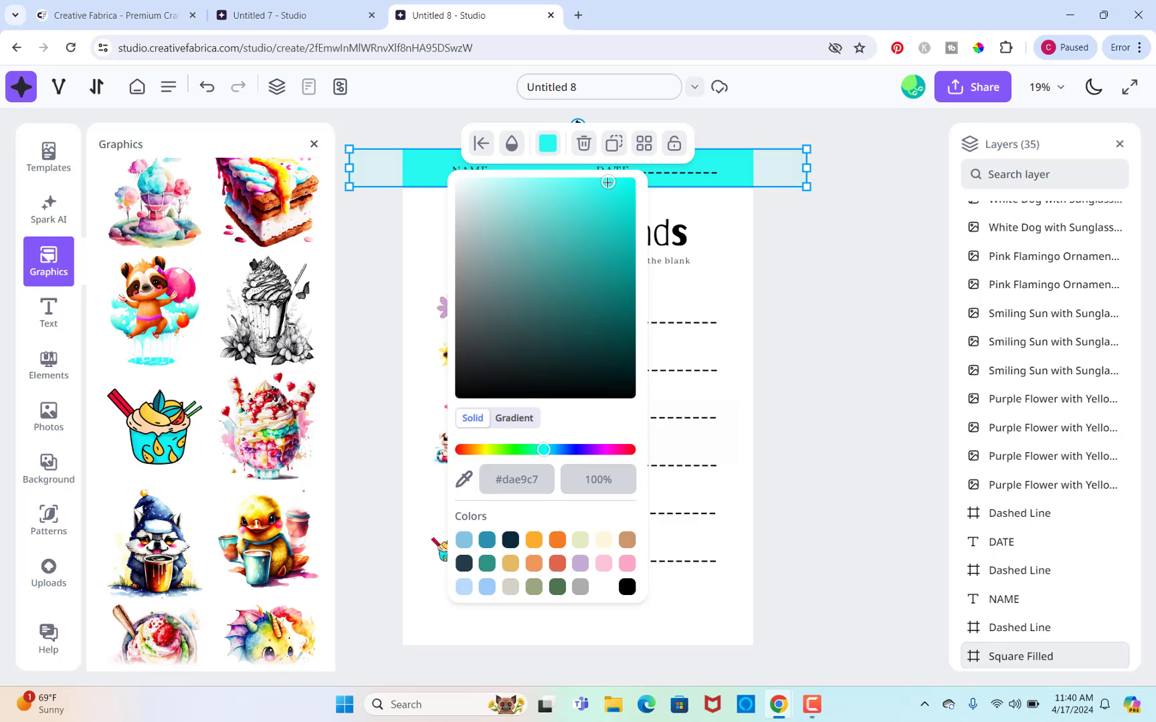
{"action": "left_click", "coordinate": [566, 181]}
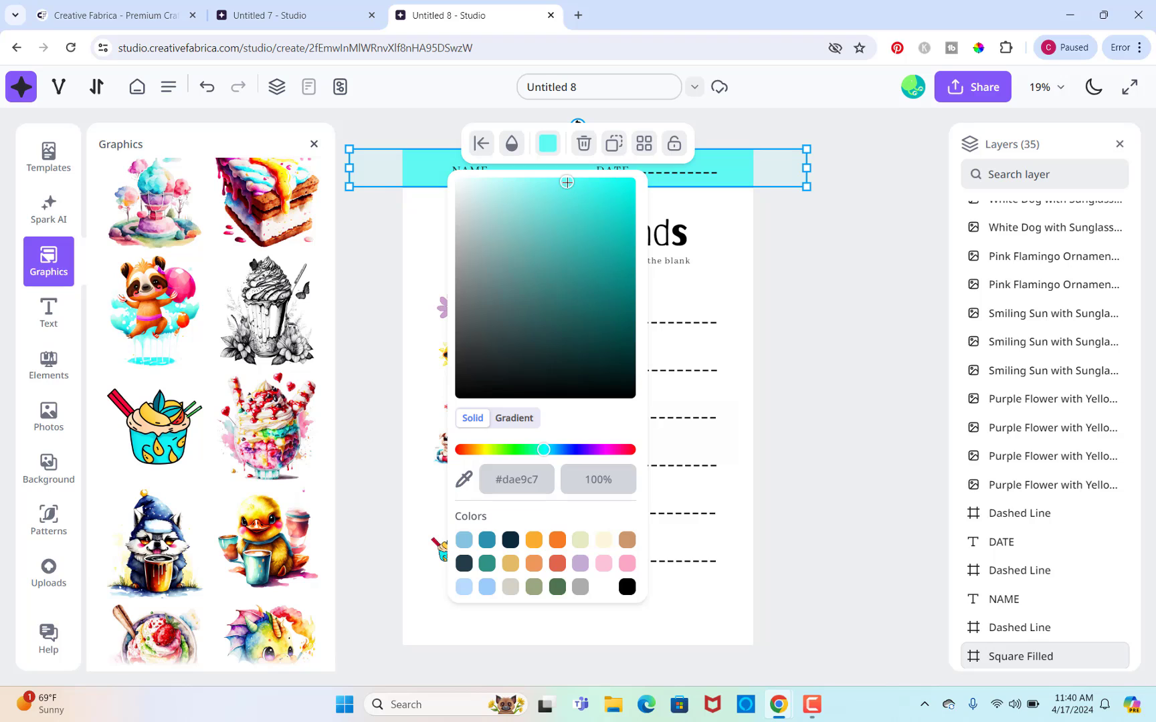
{"action": "left_click", "coordinate": [547, 182]}
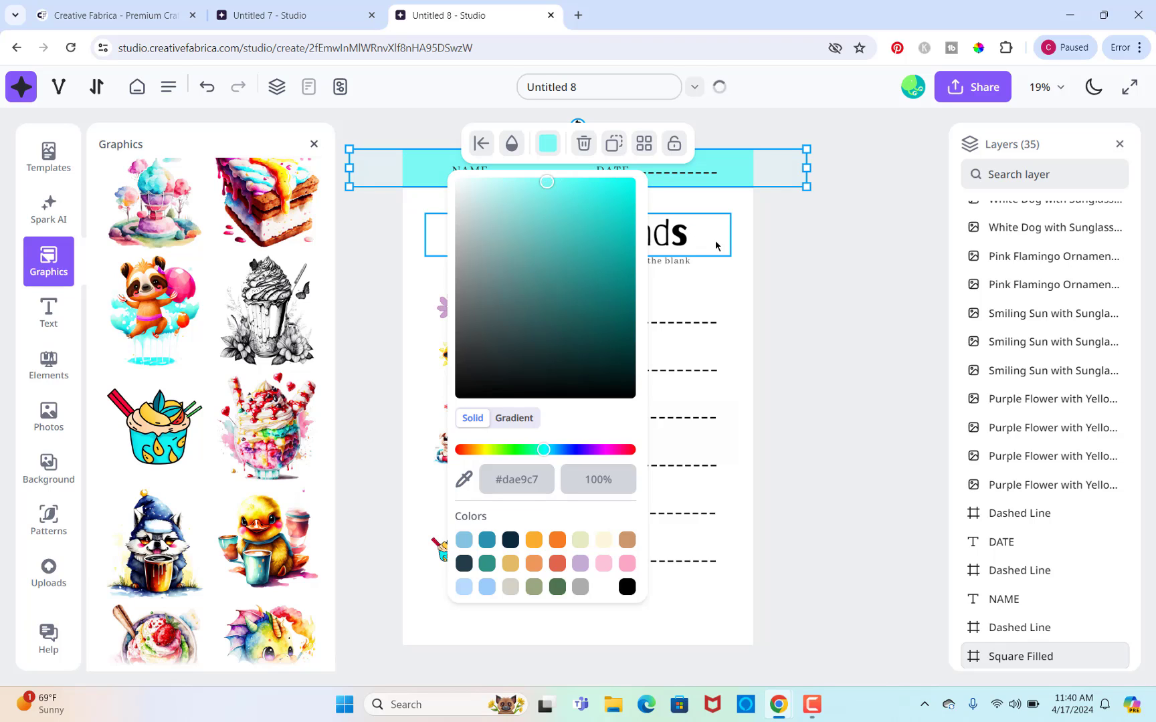
{"action": "left_click", "coordinate": [740, 263]}
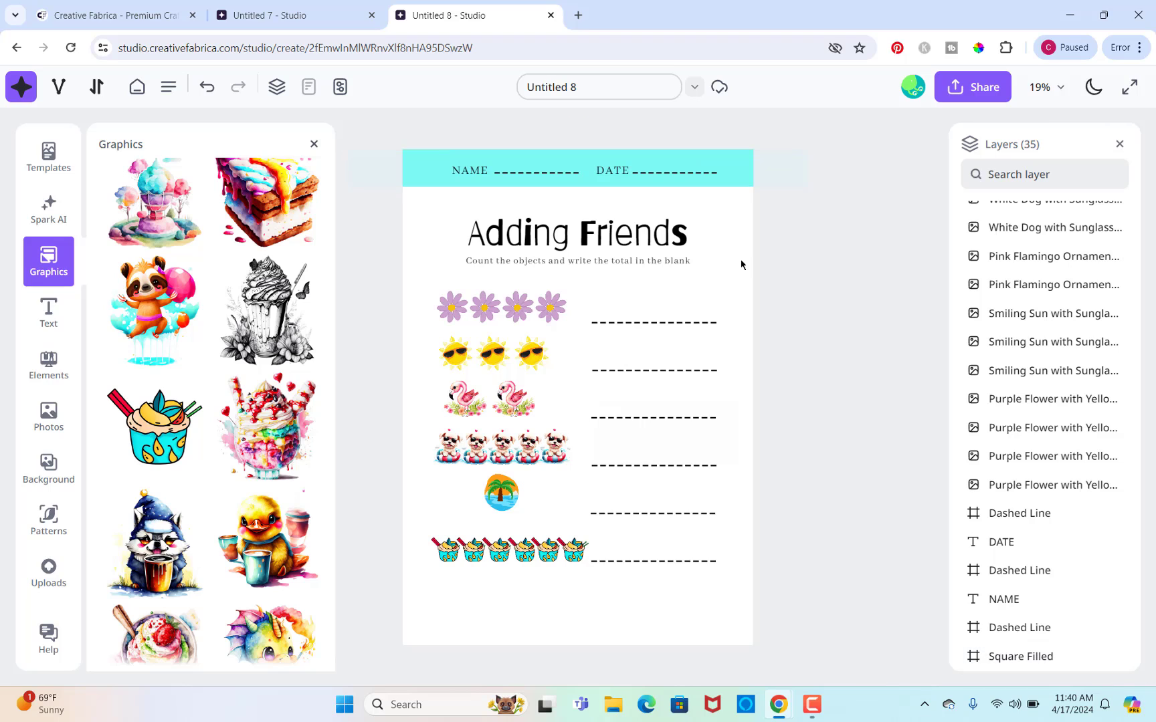
Replace the Adding Friends title with 'Summer Counting' and set it in the Coiny font
{"action": "left_click", "coordinate": [693, 238]}
{"action": "left_click_drag", "start_coordinate": [693, 238], "coordinate": [476, 221]}
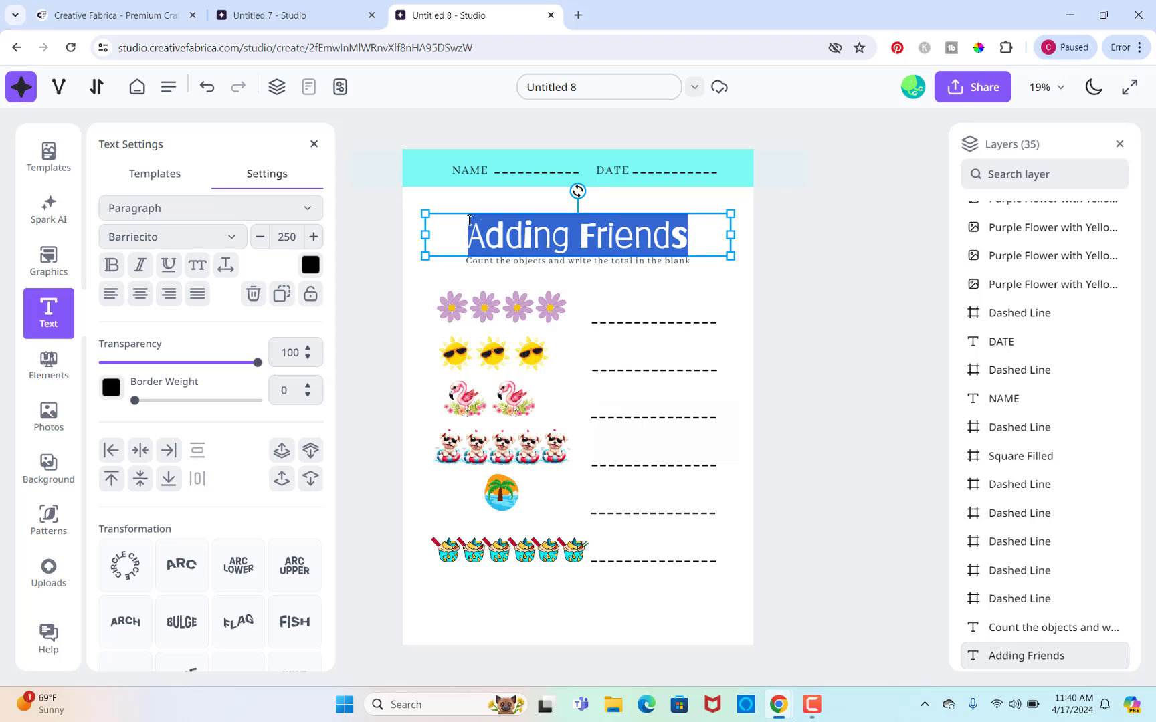
{"action": "type", "text": "S"}
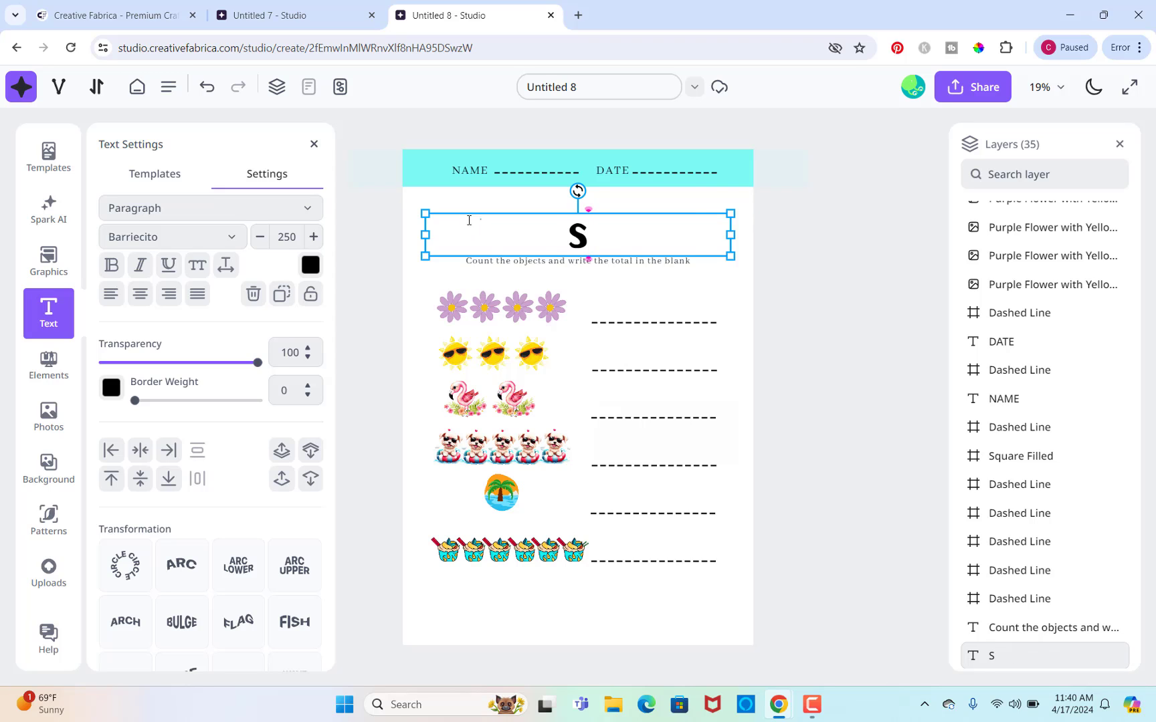
{"action": "type", "text": "ummer Co"}
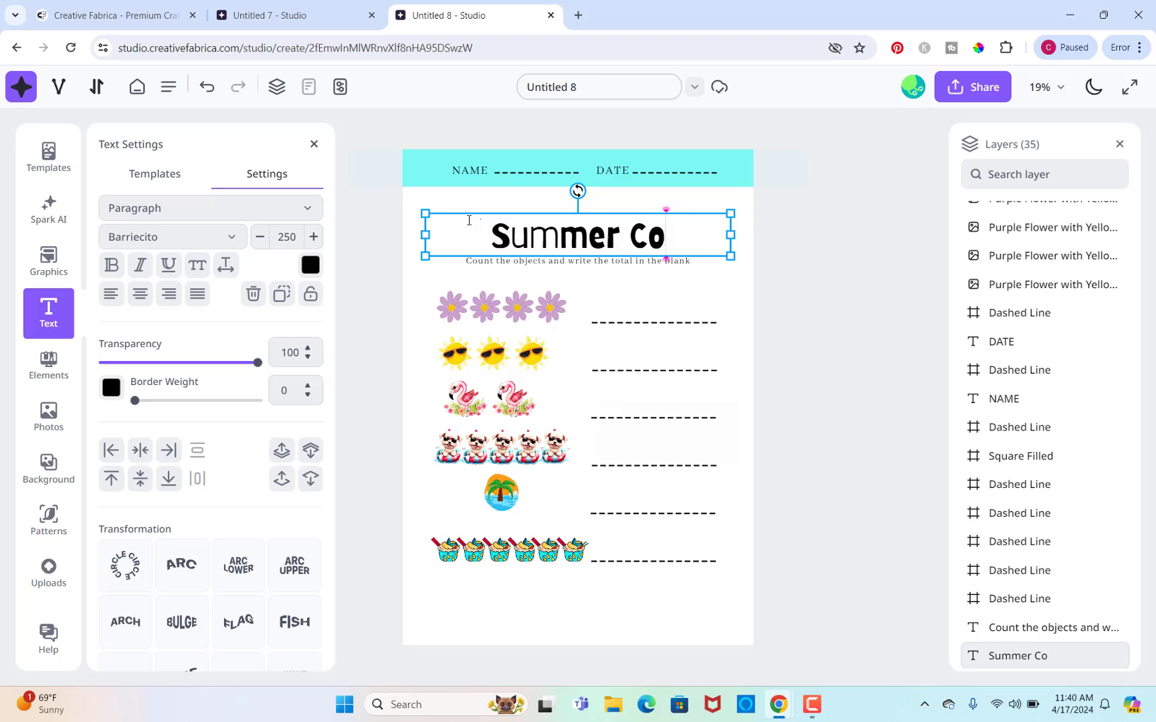
{"action": "type", "text": "unting"}
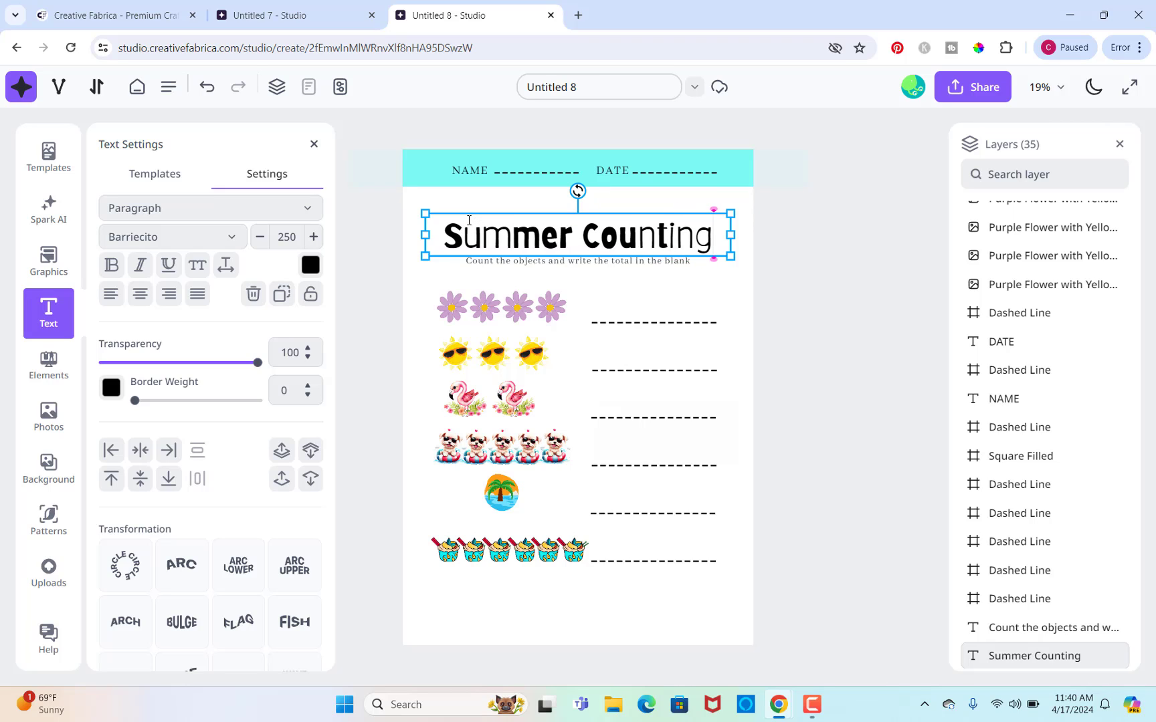
{"action": "left_click", "coordinate": [231, 239]}
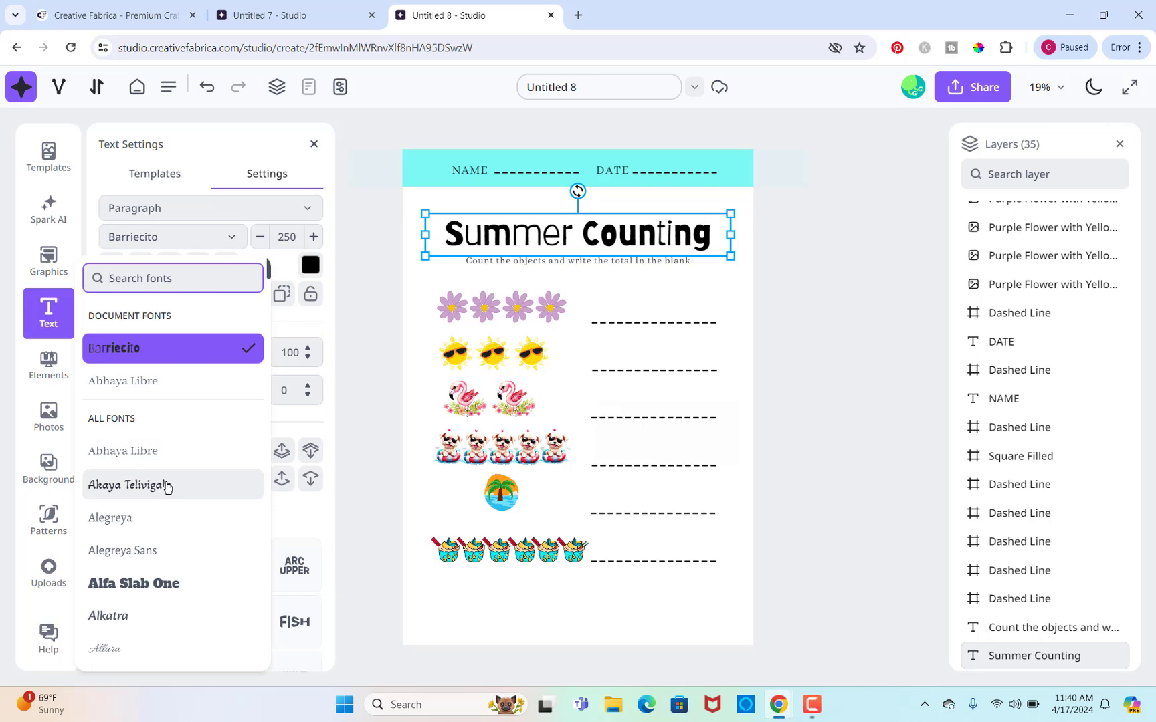
{"action": "scroll", "coordinate": [183, 528], "scroll_direction": "down", "scroll_amount": 4}
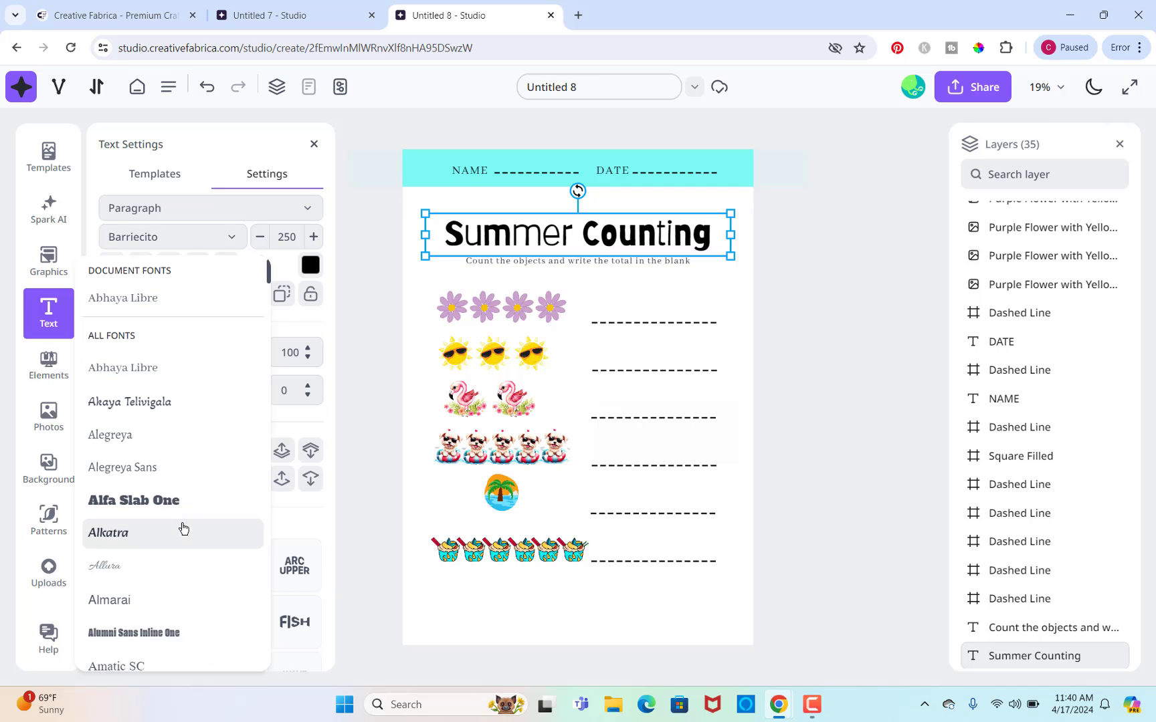
{"action": "scroll", "coordinate": [183, 529], "scroll_direction": "down", "scroll_amount": 3}
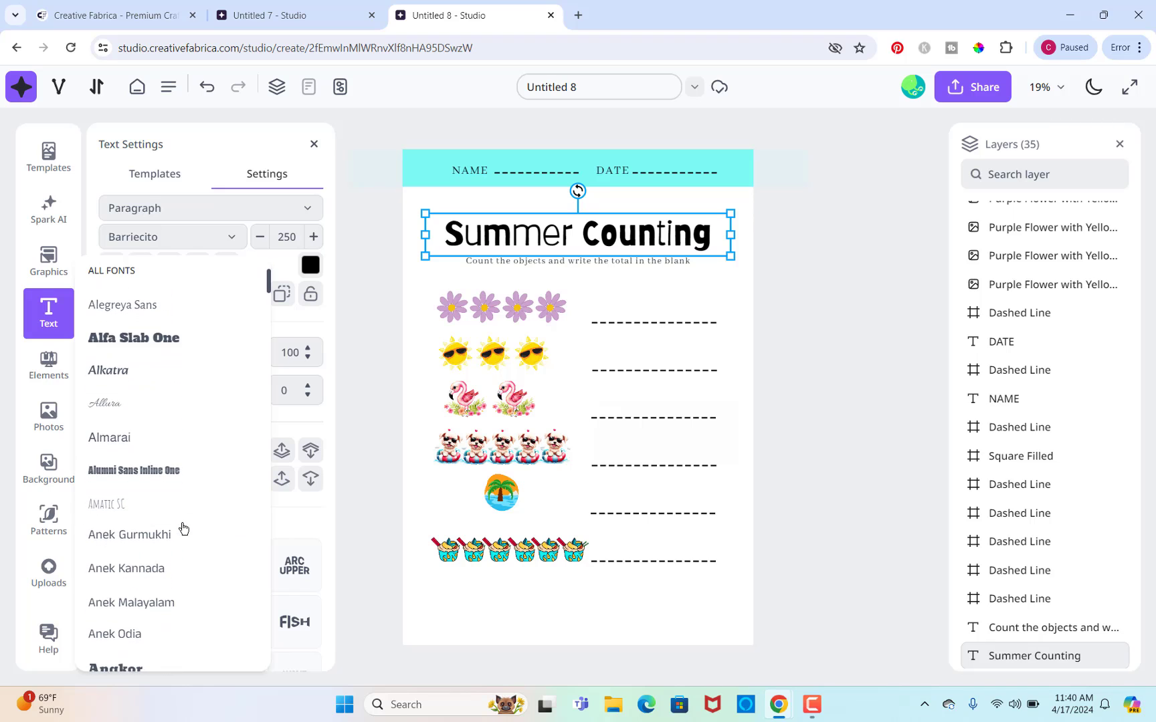
{"action": "scroll", "coordinate": [183, 528], "scroll_direction": "down", "scroll_amount": 4}
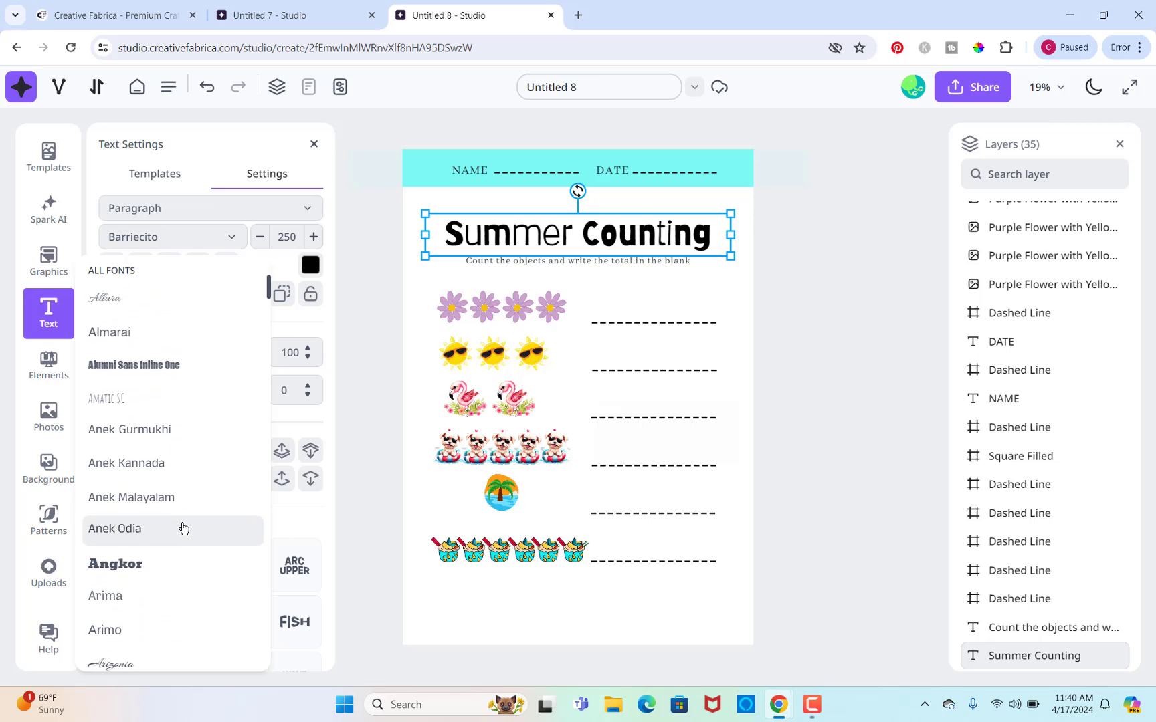
{"action": "scroll", "coordinate": [183, 529], "scroll_direction": "down", "scroll_amount": 3}
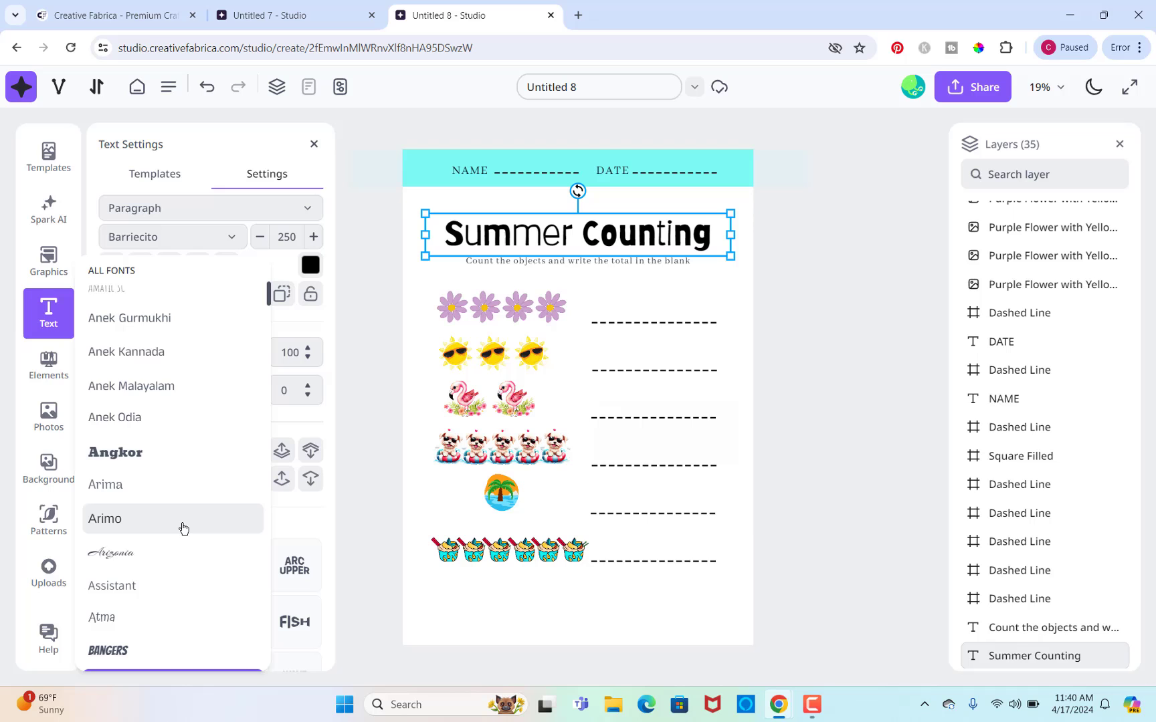
{"action": "scroll", "coordinate": [183, 528], "scroll_direction": "down", "scroll_amount": 2}
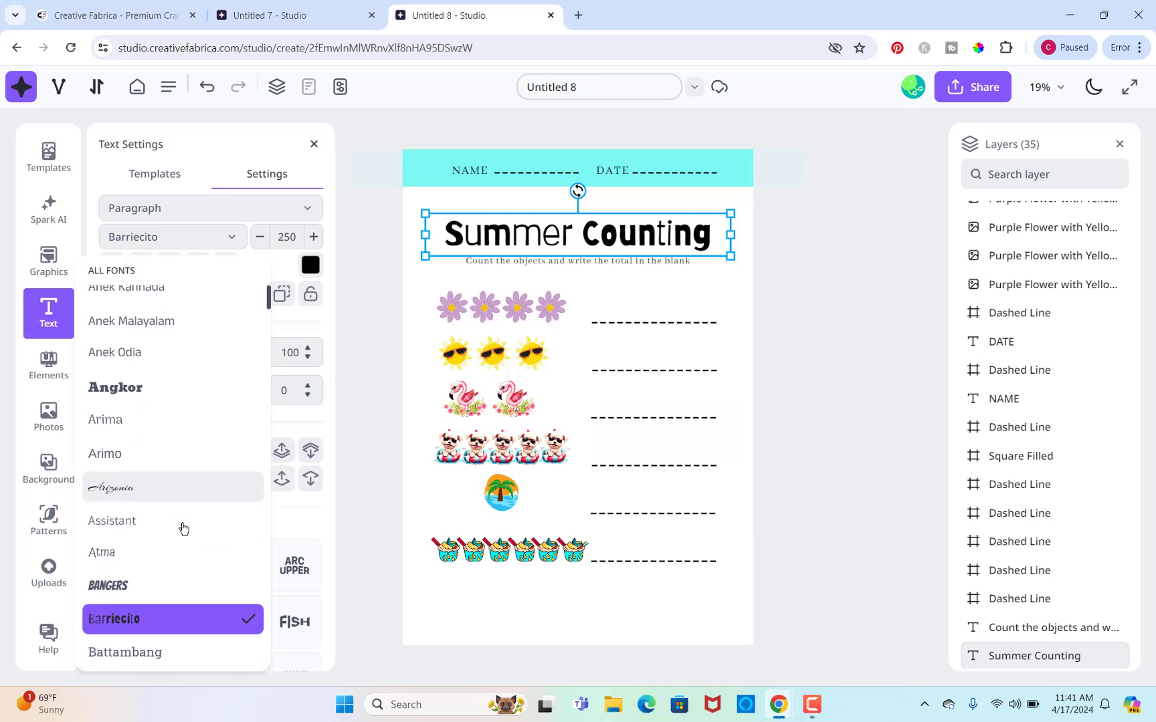
{"action": "scroll", "coordinate": [183, 529], "scroll_direction": "down", "scroll_amount": 12}
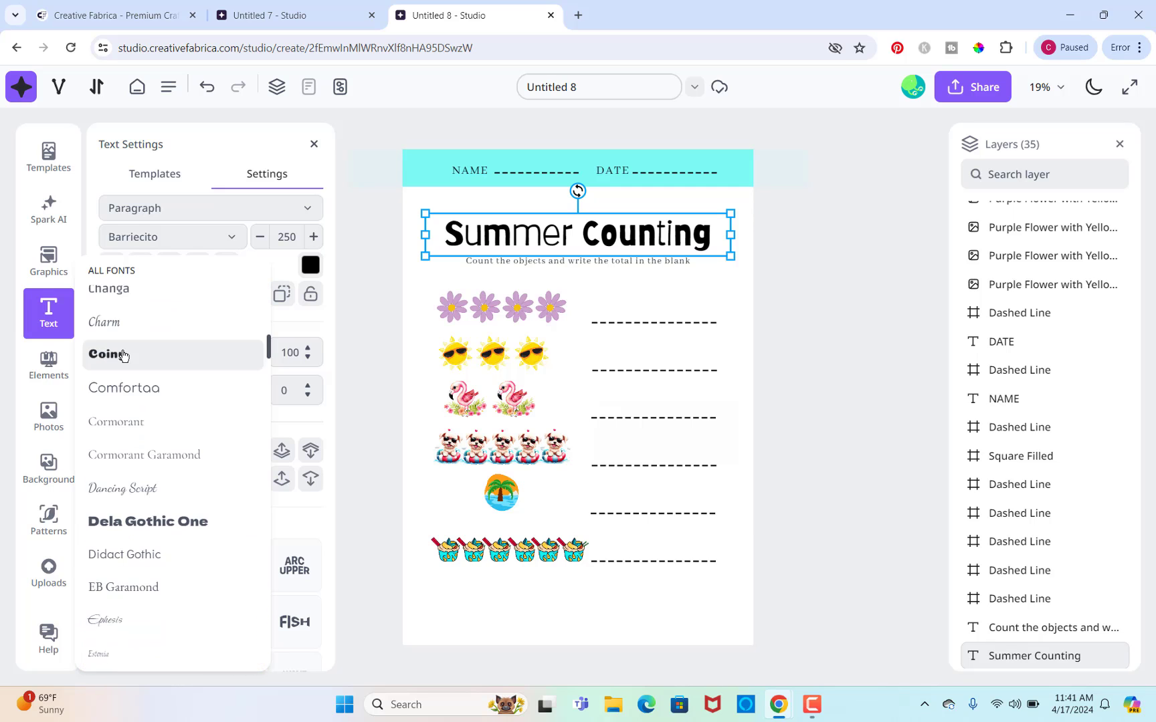
{"action": "left_click", "coordinate": [121, 354]}
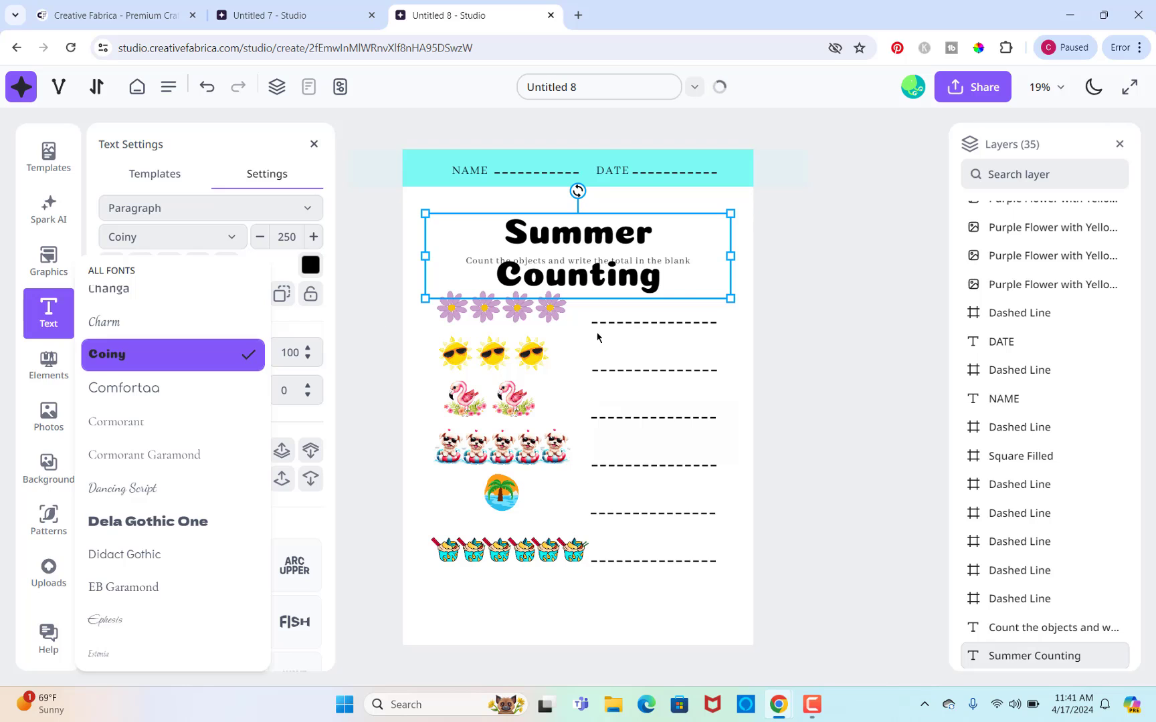
Resize and centre the title so it fits on one line above the instructions
{"action": "left_click_drag", "start_coordinate": [731, 256], "coordinate": [772, 255]}
{"action": "left_click_drag", "start_coordinate": [653, 238], "coordinate": [638, 231]}
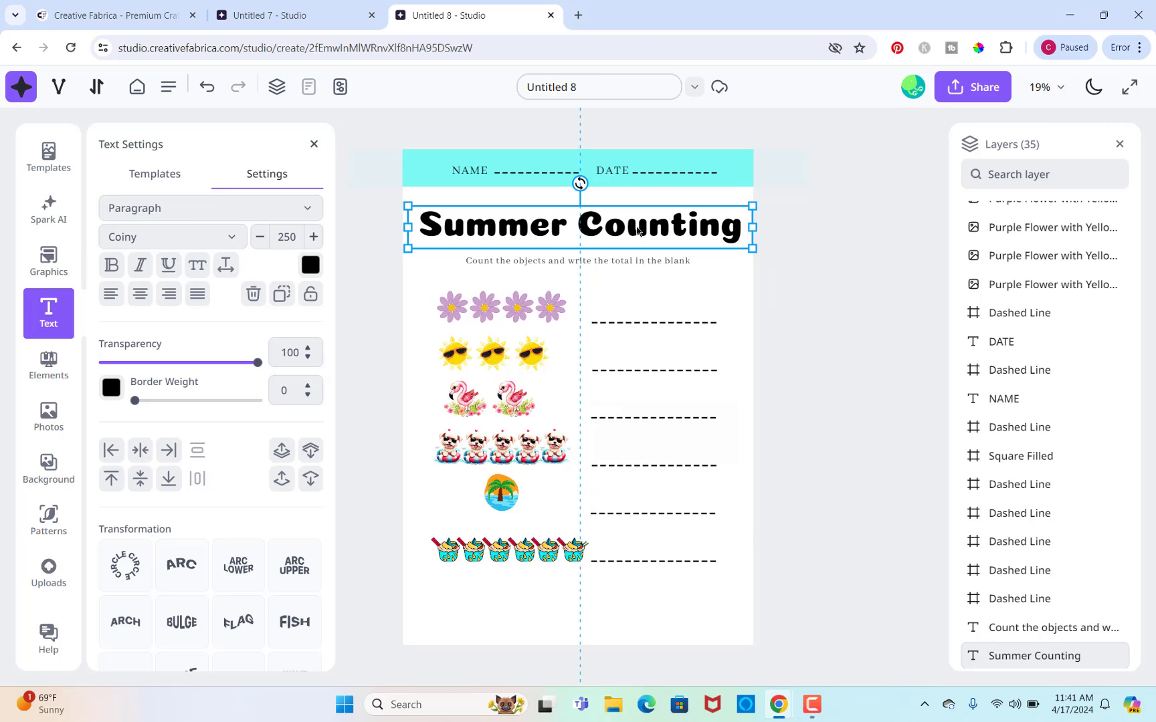
{"action": "left_click_drag", "start_coordinate": [752, 248], "coordinate": [718, 238]}
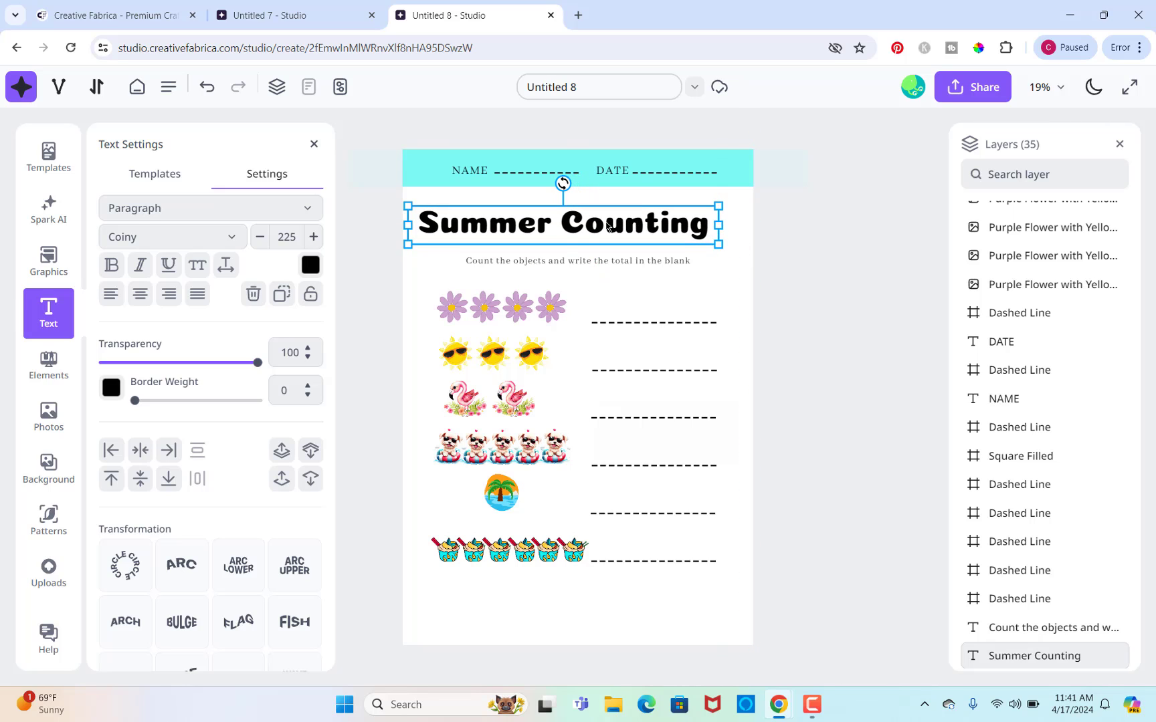
{"action": "left_click_drag", "start_coordinate": [608, 227], "coordinate": [626, 229]}
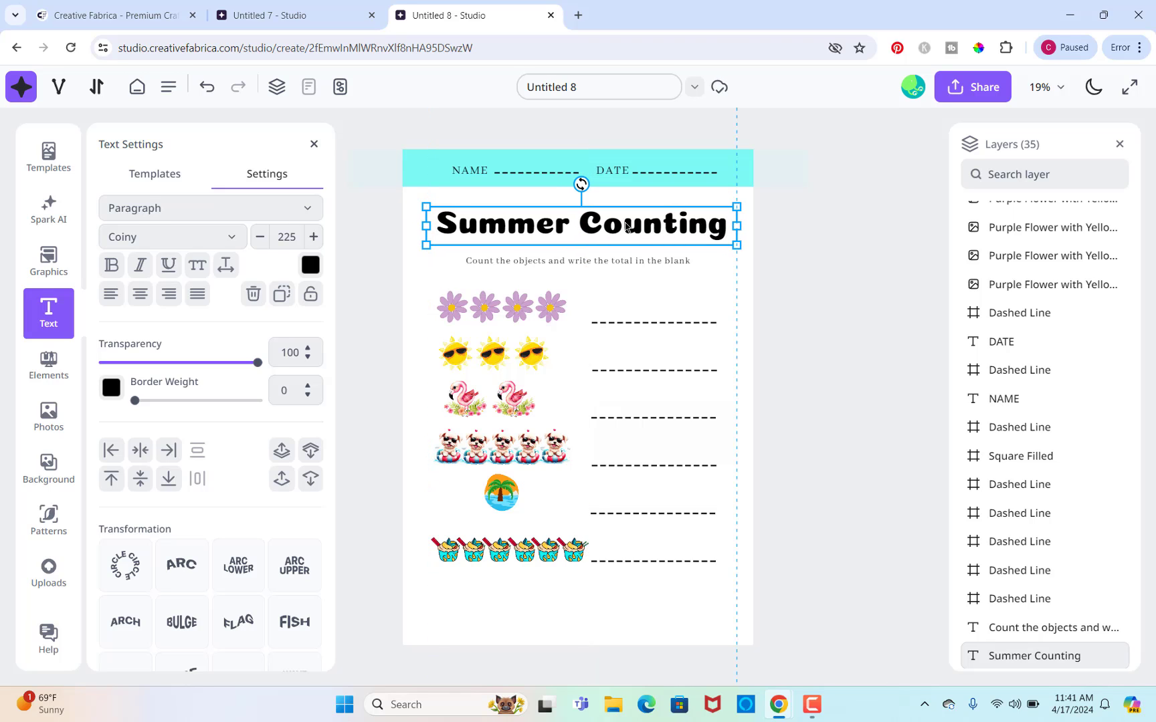
Replace the instruction line with 'Write the number of objects on the line' and move it just below the title
{"action": "left_click", "coordinate": [689, 262]}
{"action": "left_click_drag", "start_coordinate": [689, 261], "coordinate": [463, 269]}
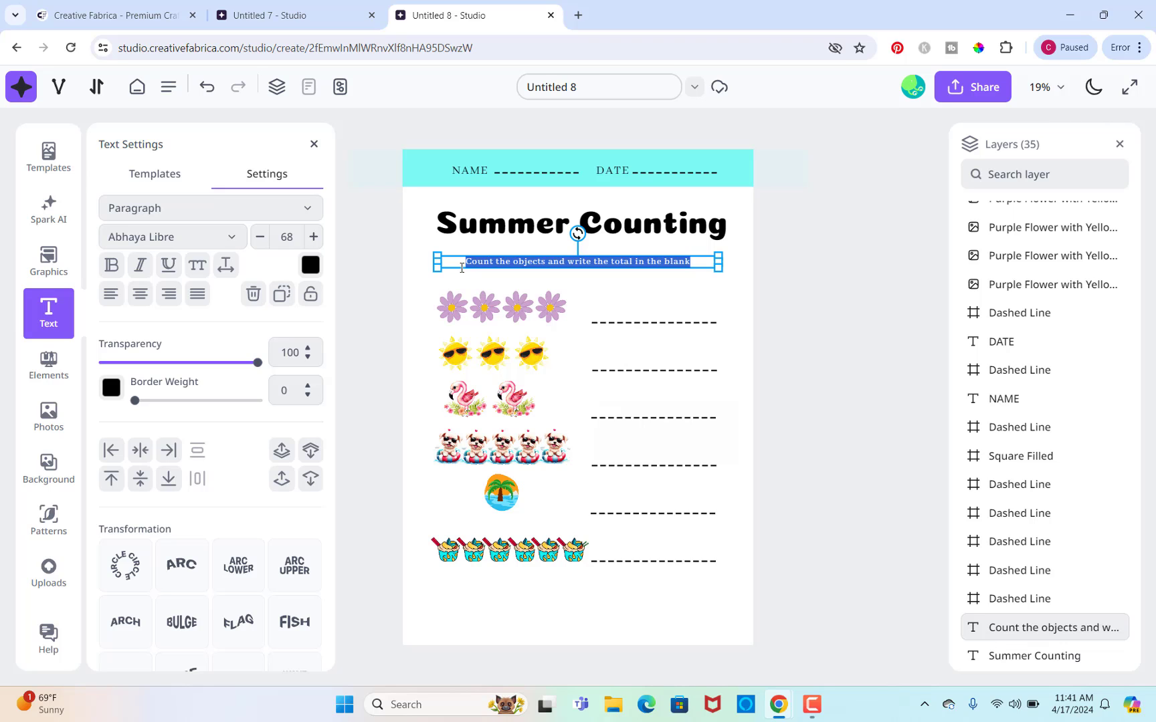
{"action": "type", "text": "Write the number of ob"}
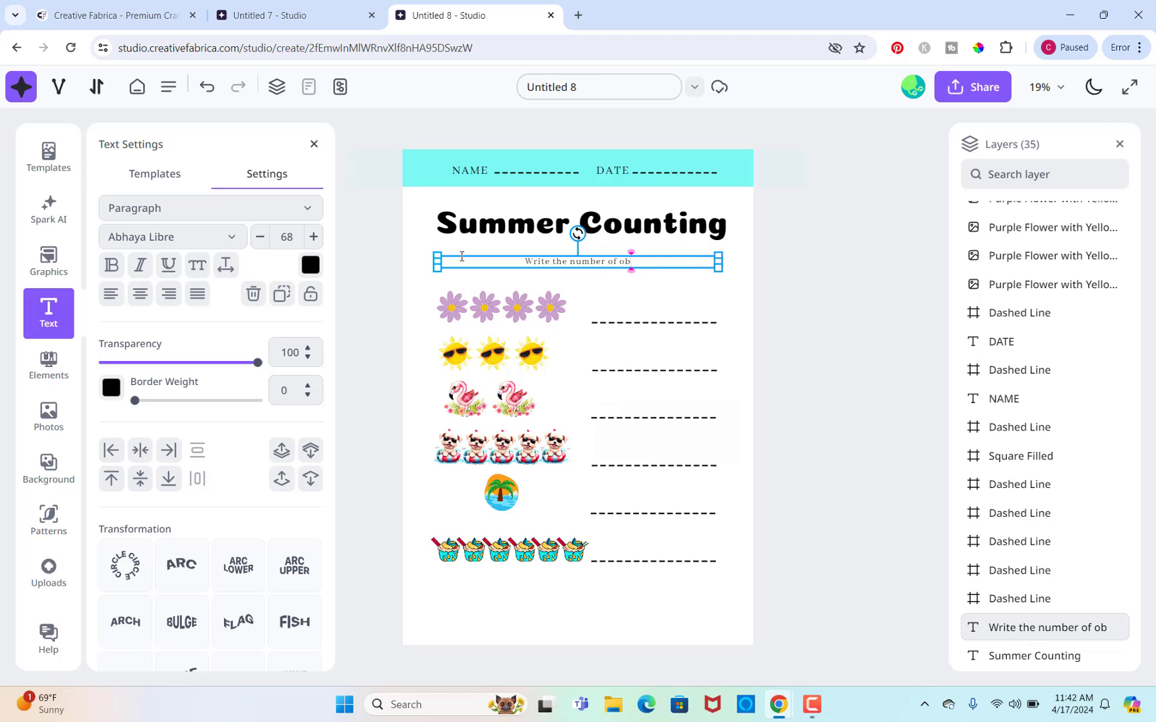
{"action": "type", "text": "jects on the line"}
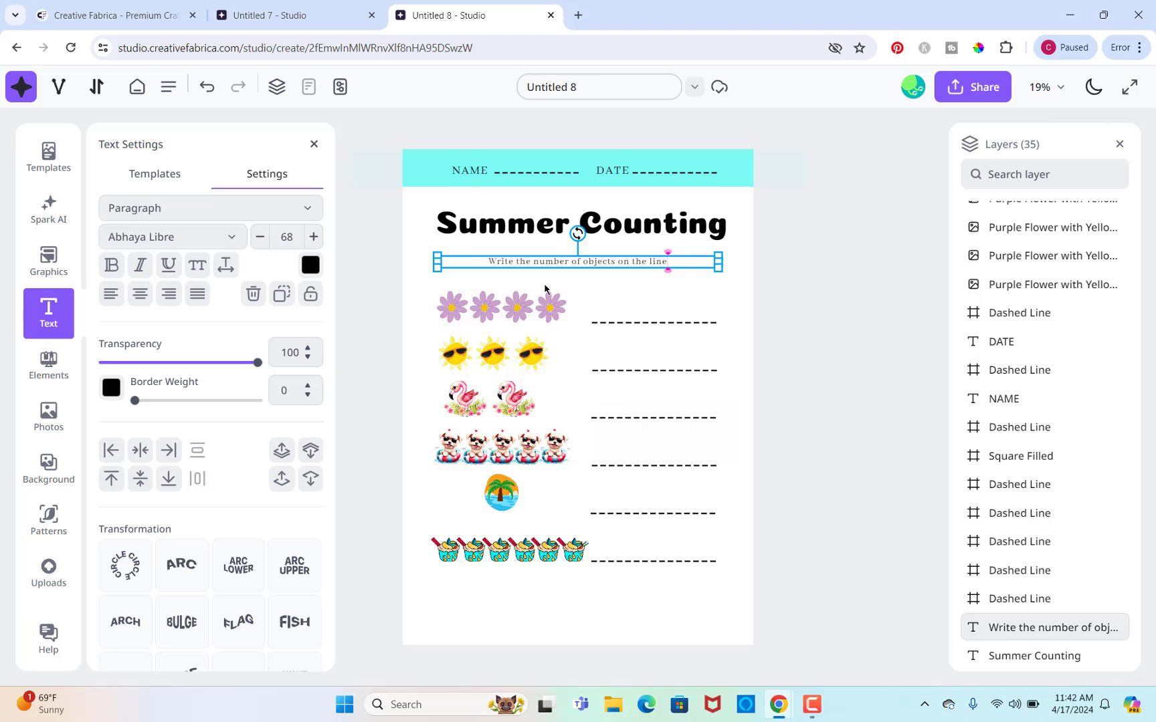
{"action": "left_click", "coordinate": [744, 336]}
{"action": "left_click_drag", "start_coordinate": [588, 261], "coordinate": [587, 253]}
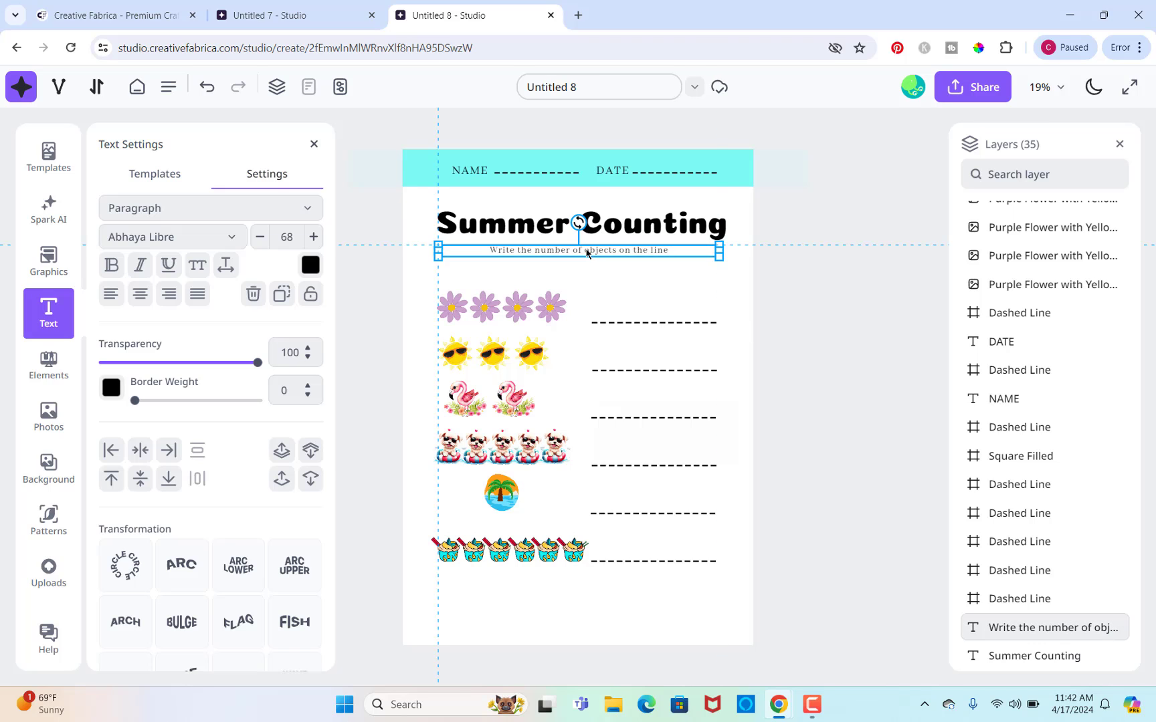
{"action": "left_click", "coordinate": [736, 302]}
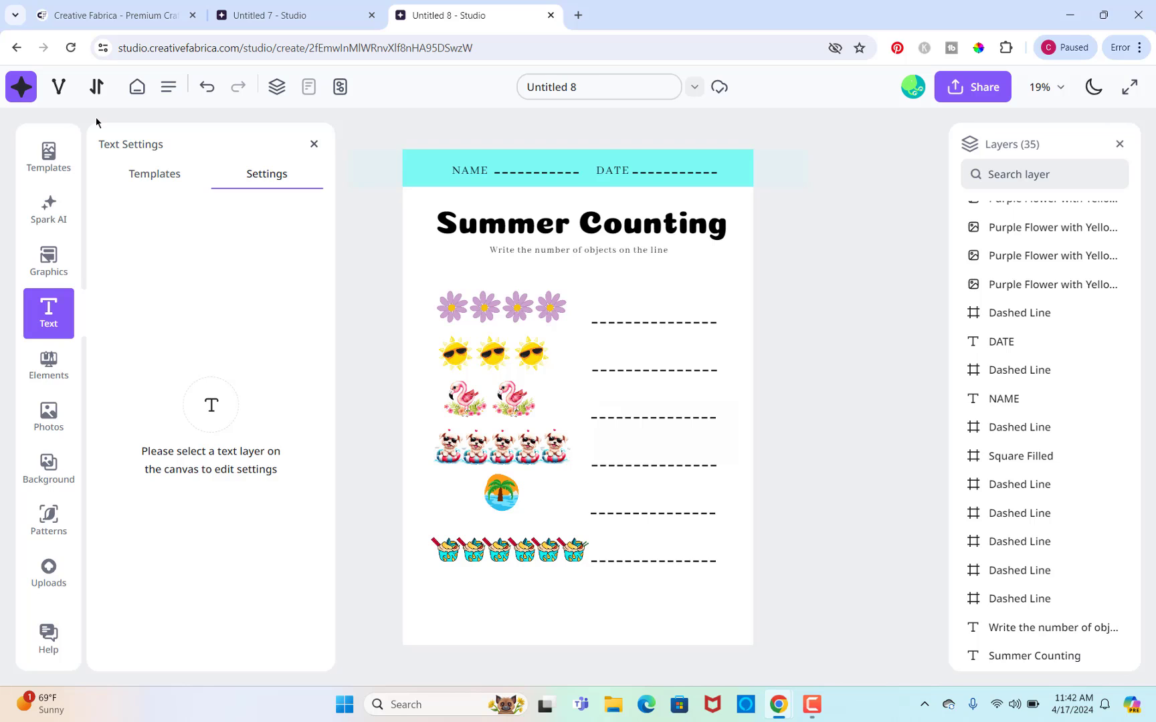
Create a new blank design from the 8.5 x 11 in Notebook print preset, Untitled 9
{"action": "left_click", "coordinate": [137, 86]}
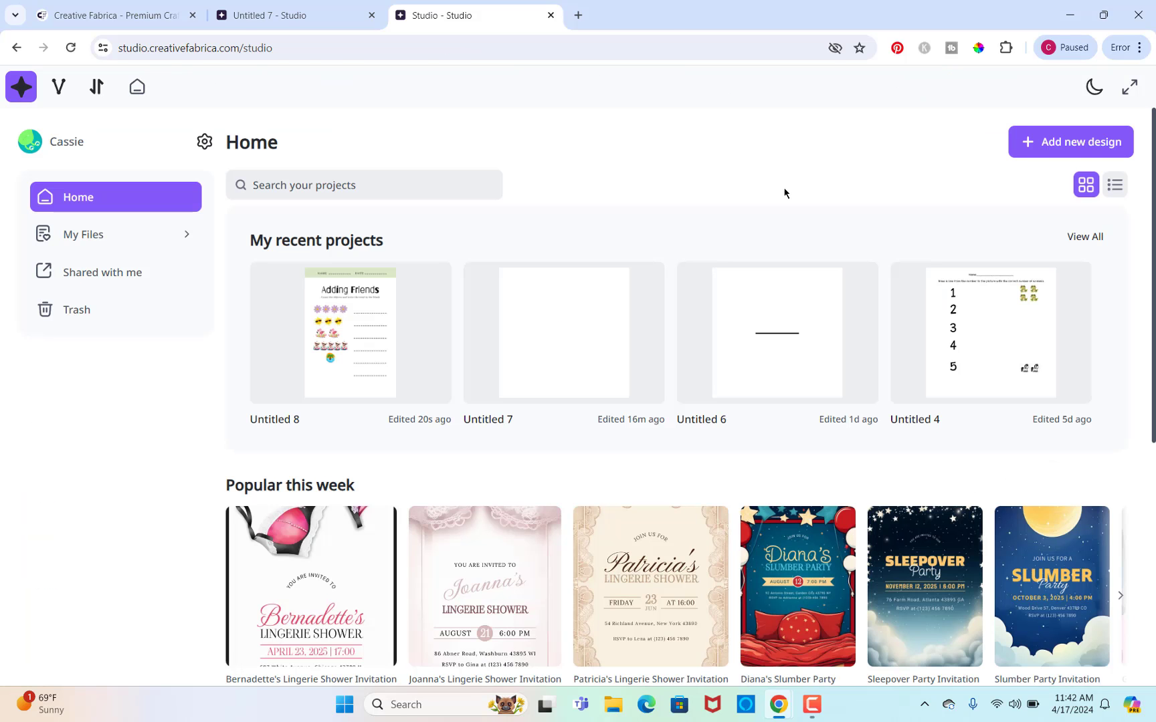
{"action": "left_click", "coordinate": [1059, 144]}
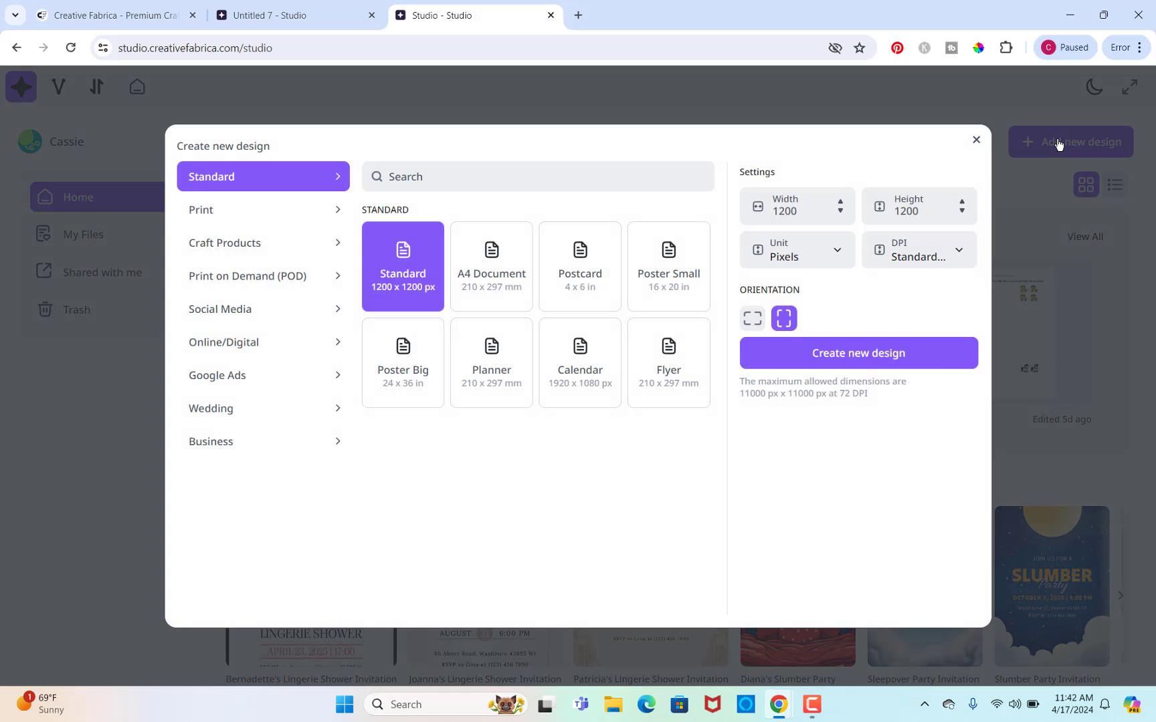
{"action": "left_click", "coordinate": [235, 214]}
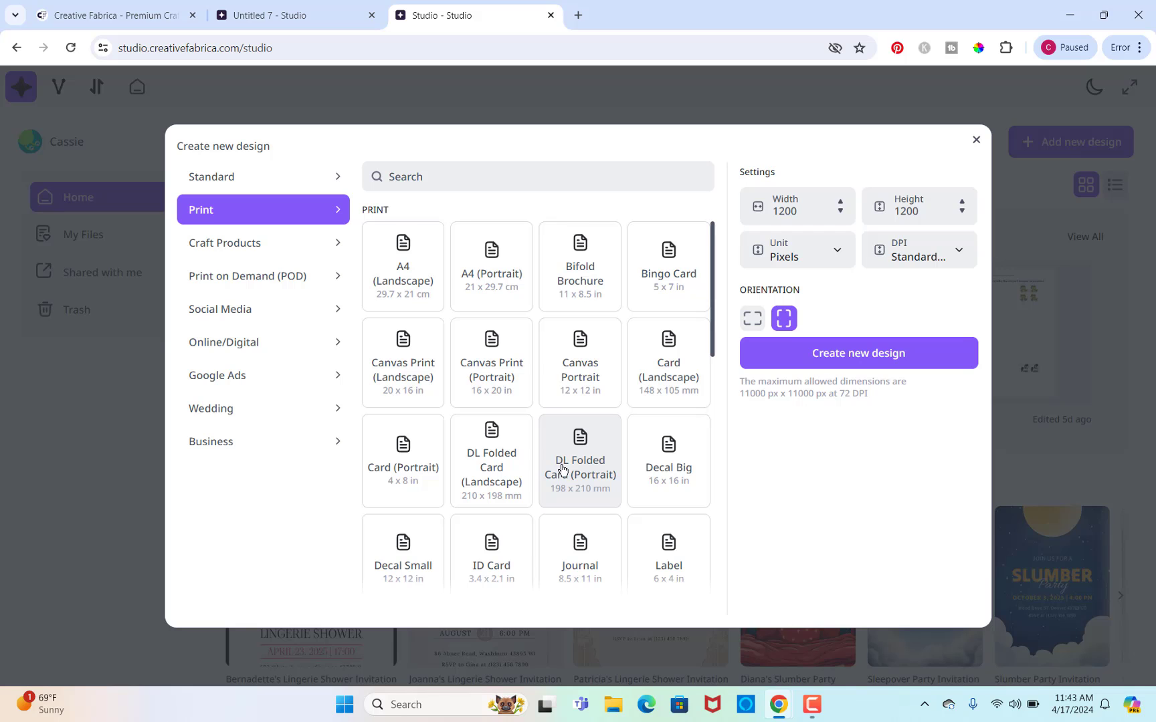
{"action": "scroll", "coordinate": [562, 470], "scroll_direction": "down", "scroll_amount": 3}
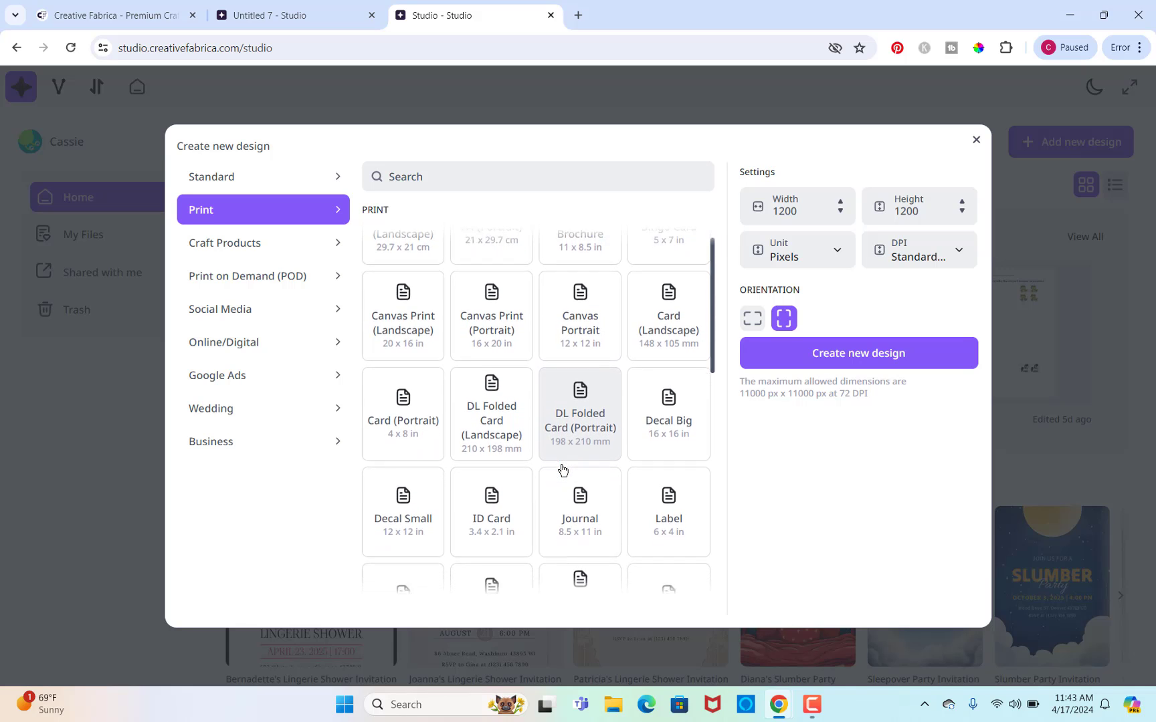
{"action": "scroll", "coordinate": [562, 470], "scroll_direction": "down", "scroll_amount": 1}
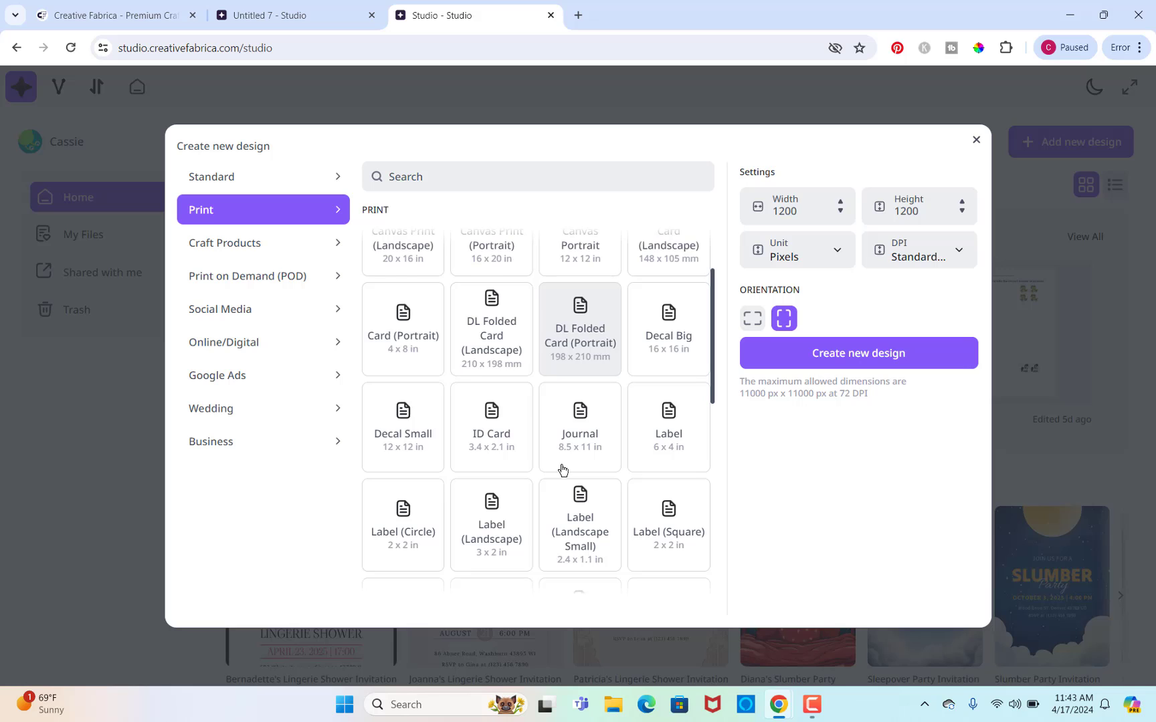
{"action": "scroll", "coordinate": [562, 470], "scroll_direction": "down", "scroll_amount": 1}
{"action": "scroll", "coordinate": [563, 470], "scroll_direction": "down", "scroll_amount": 2}
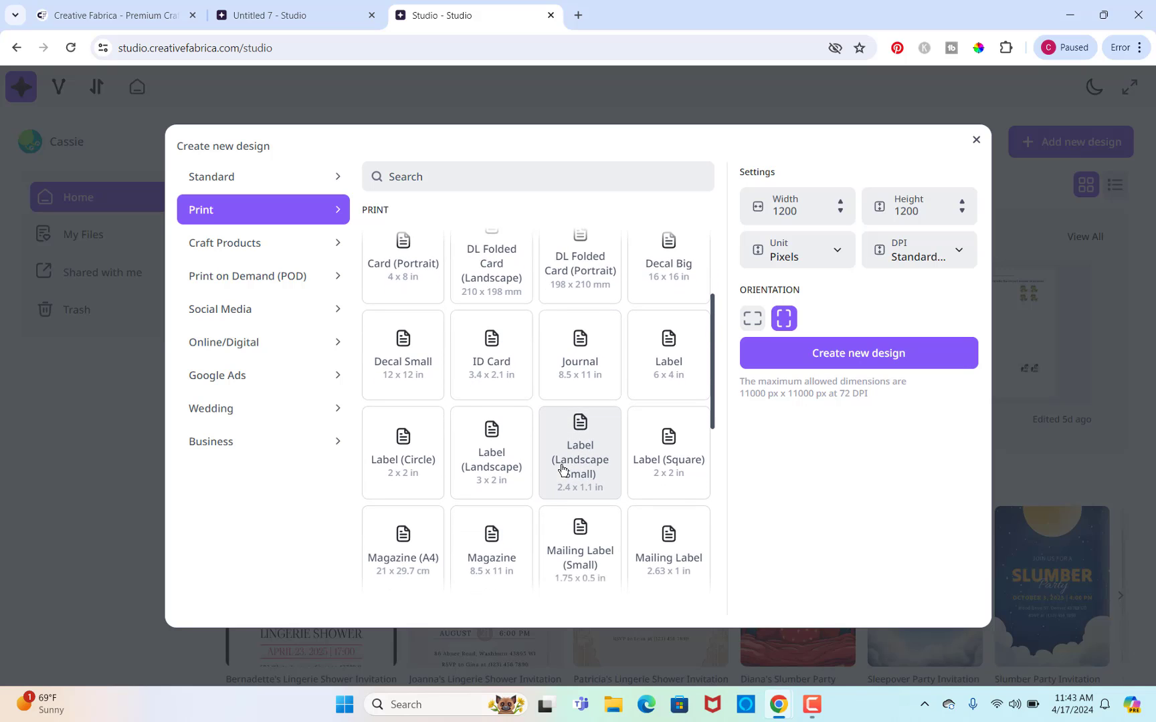
{"action": "scroll", "coordinate": [563, 470], "scroll_direction": "down", "scroll_amount": 8}
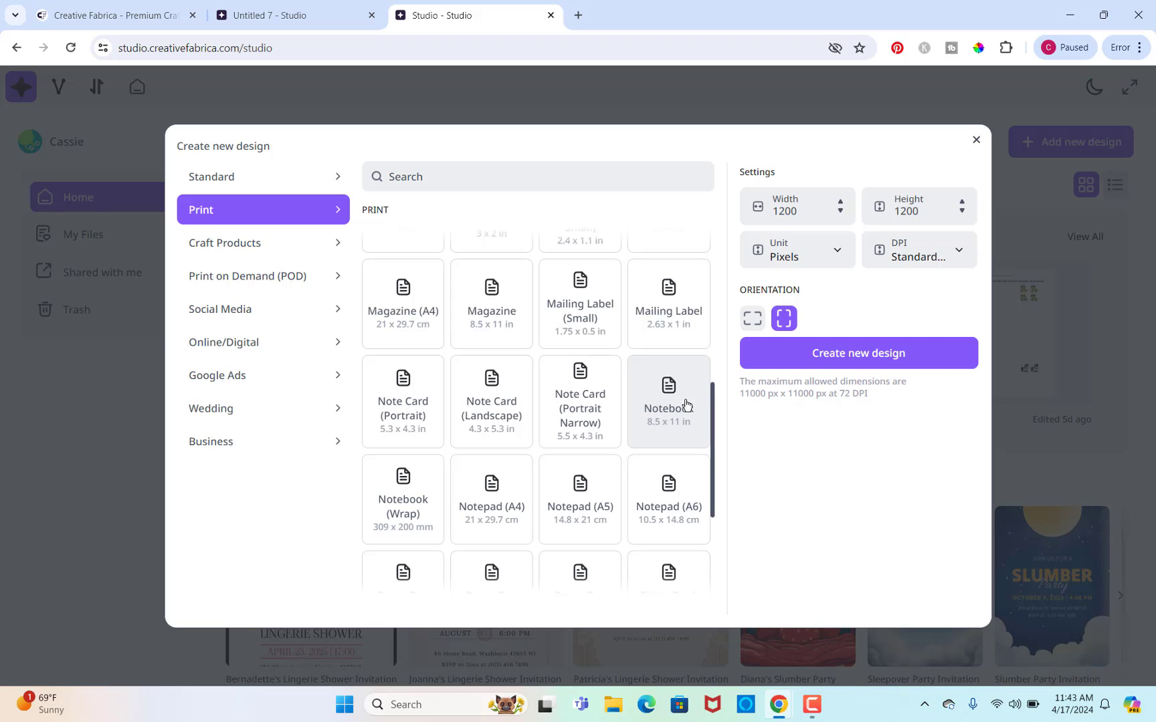
{"action": "left_click", "coordinate": [661, 398]}
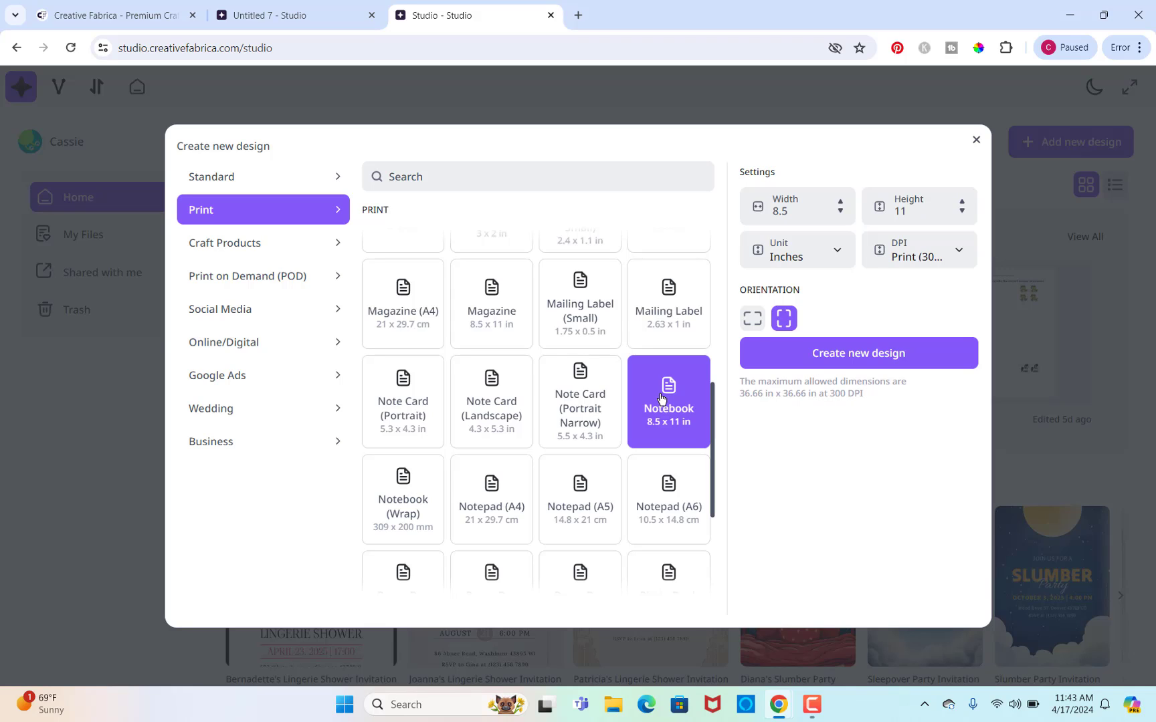
{"action": "left_click", "coordinate": [828, 360]}
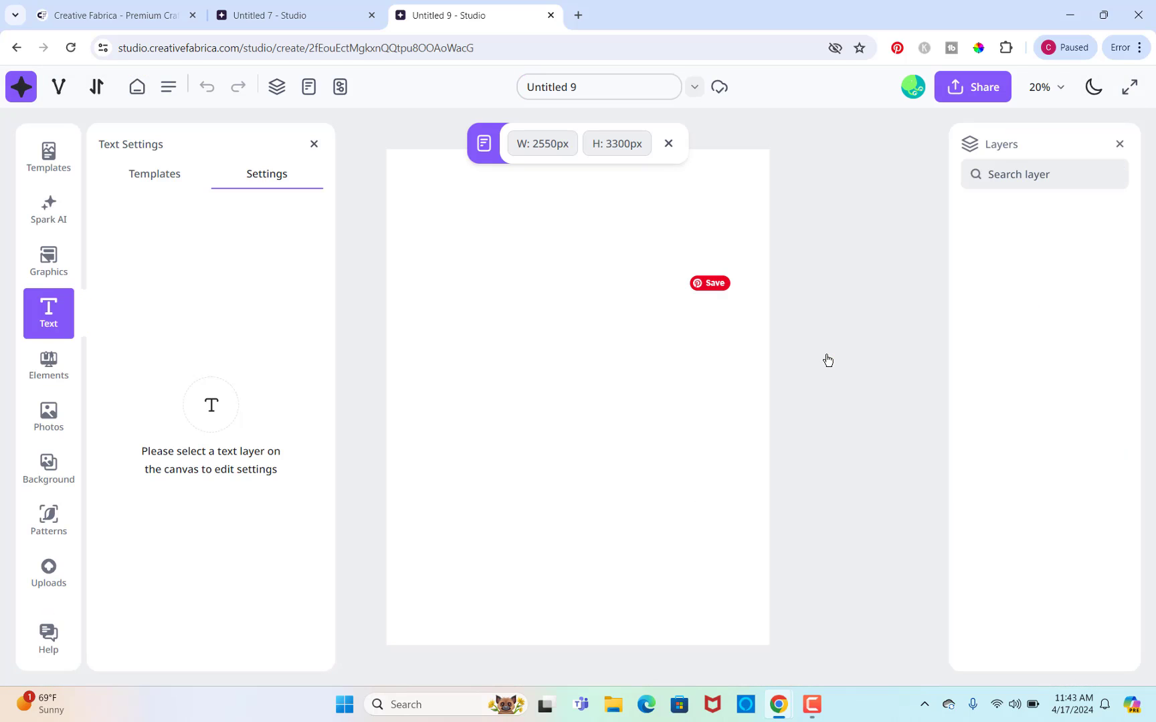
{"action": "left_click", "coordinate": [48, 365]}
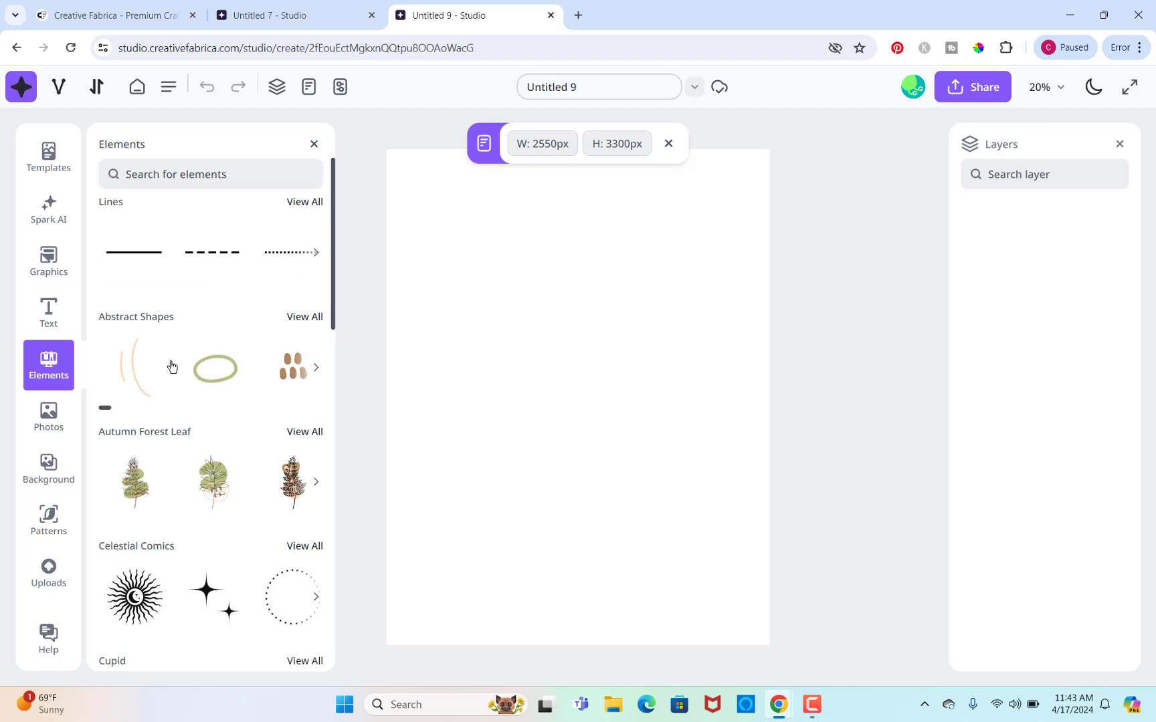
{"action": "scroll", "coordinate": [190, 492], "scroll_direction": "down", "scroll_amount": 3}
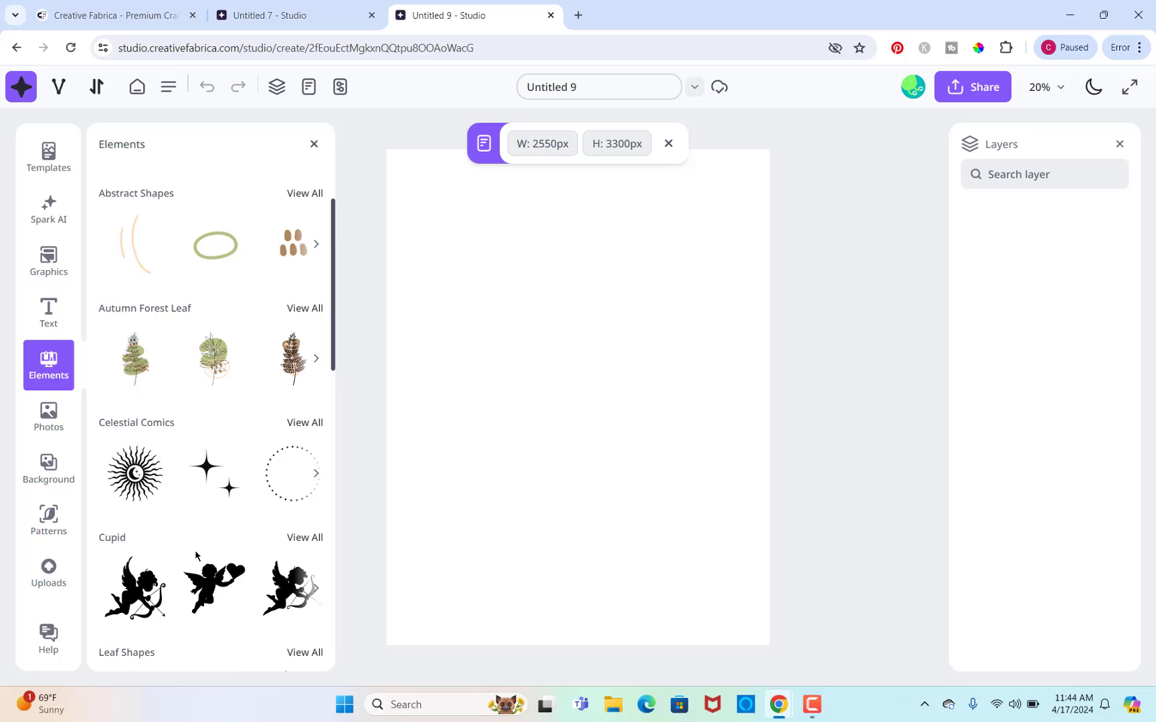
{"action": "scroll", "coordinate": [196, 555], "scroll_direction": "down", "scroll_amount": 6}
{"action": "scroll", "coordinate": [196, 558], "scroll_direction": "down", "scroll_amount": 5}
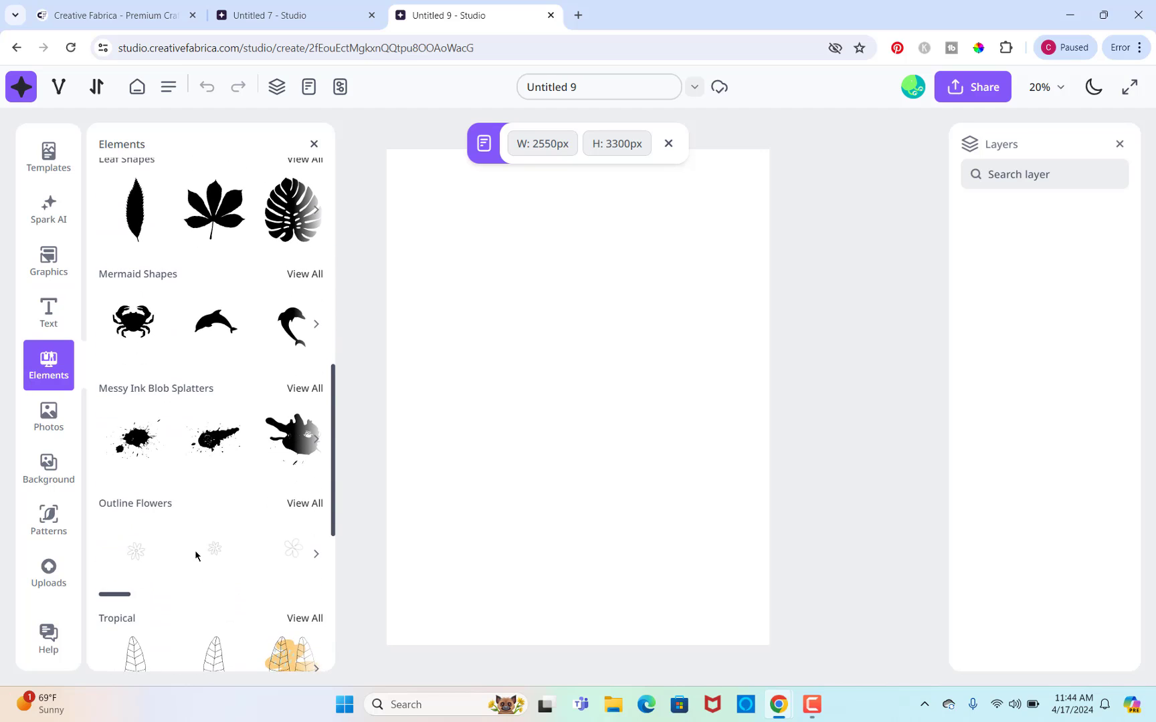
{"action": "scroll", "coordinate": [195, 555], "scroll_direction": "down", "scroll_amount": 5}
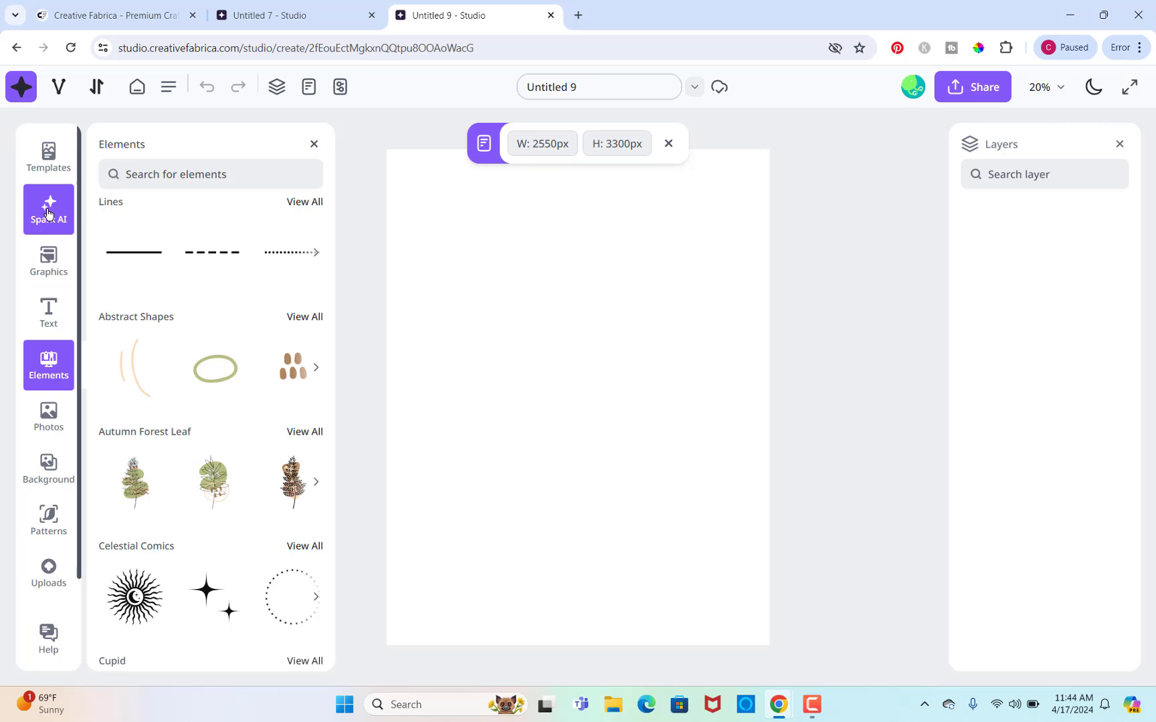
Generate Spark AI images from the prompt 'cute dog smiling'
{"action": "left_click", "coordinate": [46, 212]}
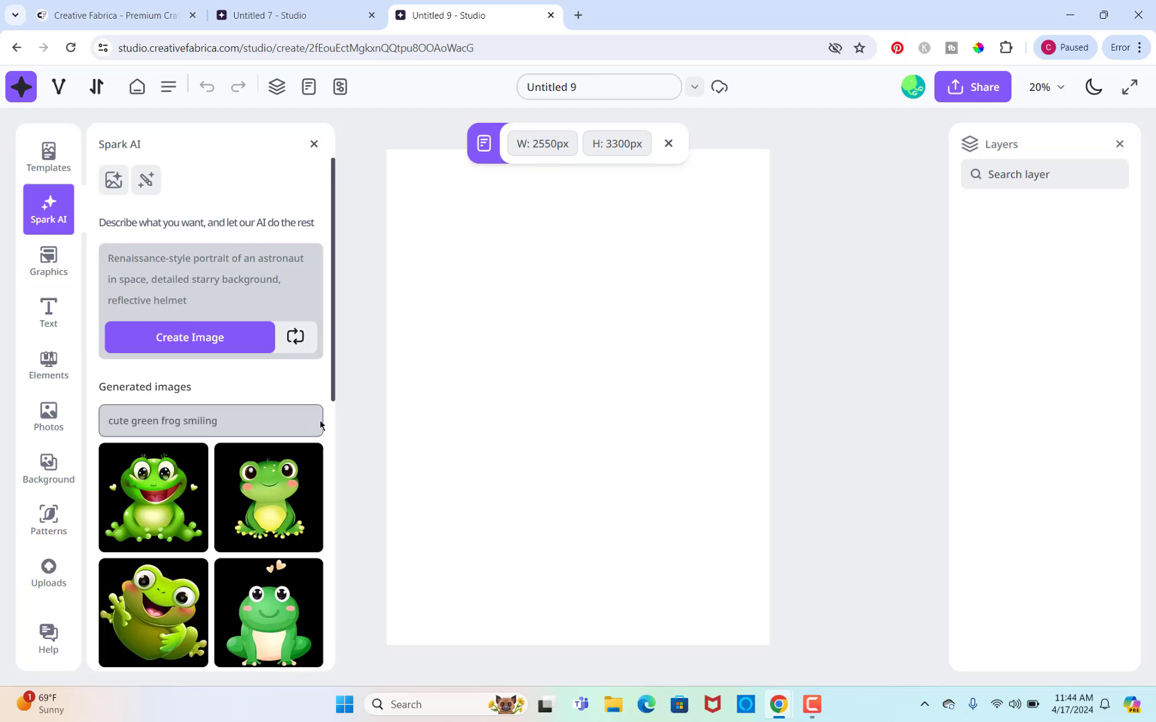
{"action": "scroll", "coordinate": [313, 505], "scroll_direction": "down", "scroll_amount": 2}
{"action": "scroll", "coordinate": [313, 505], "scroll_direction": "up", "scroll_amount": 1}
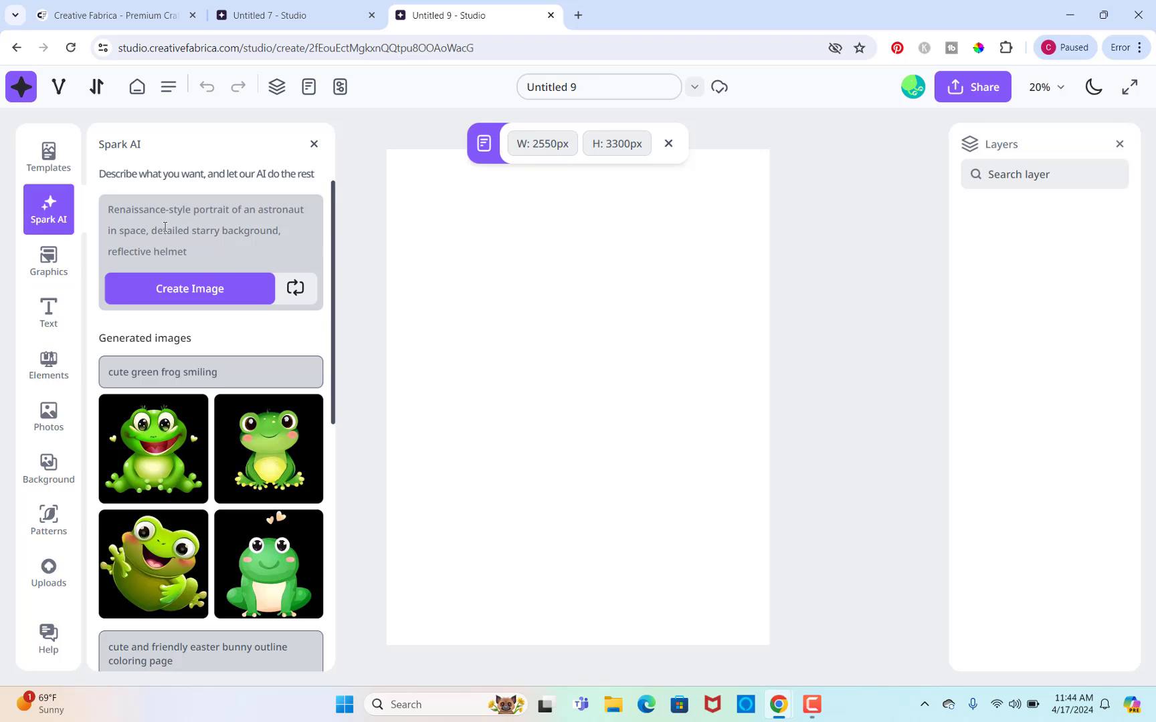
{"action": "left_click", "coordinate": [109, 205]}
{"action": "key", "text": "ctrl+a"}
{"action": "key", "text": "BackSpace"}
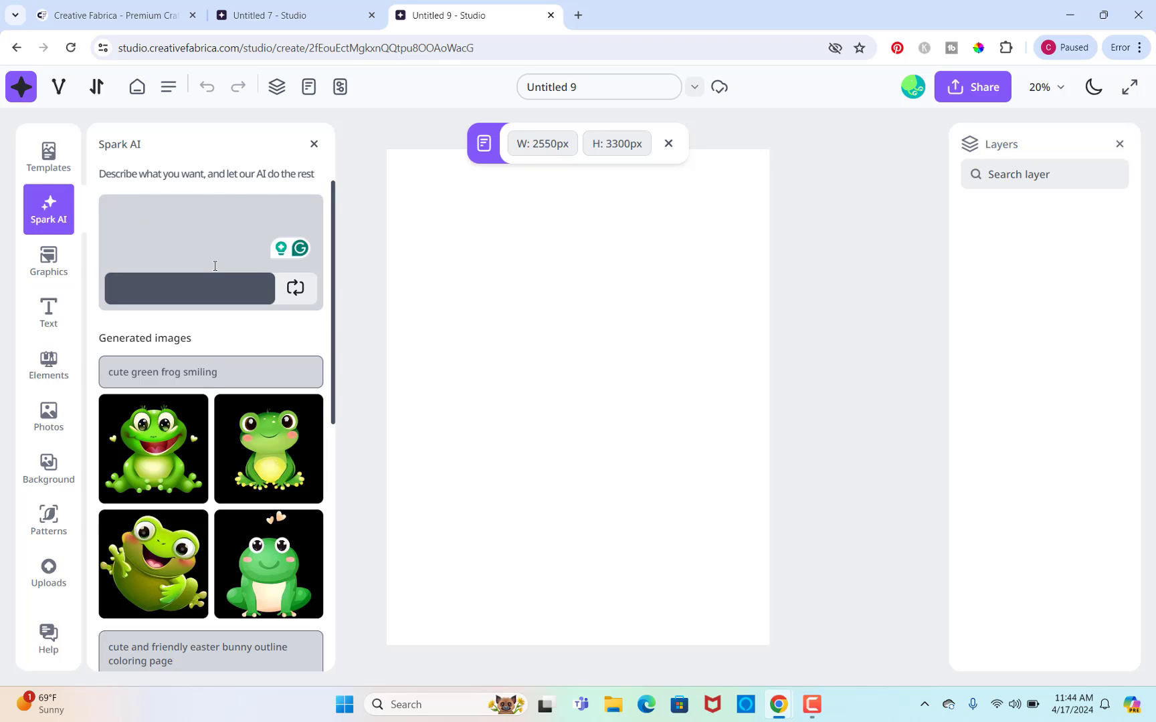
{"action": "type", "text": "cute"}
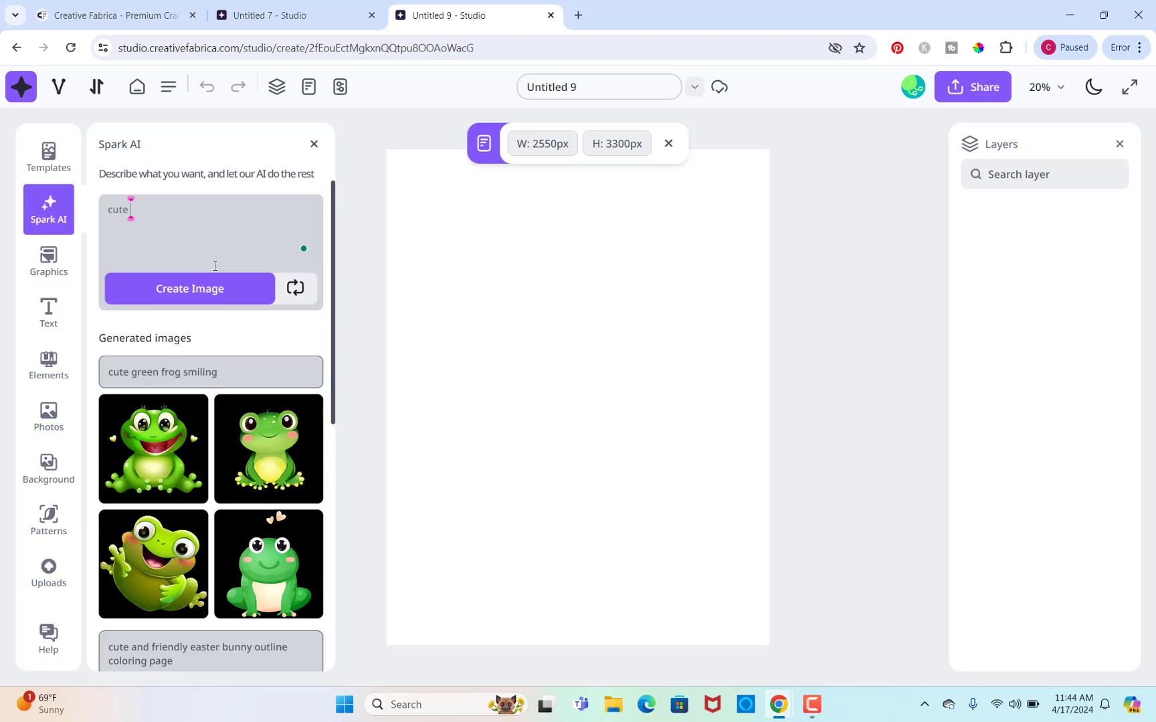
{"action": "type", "text": " dog"}
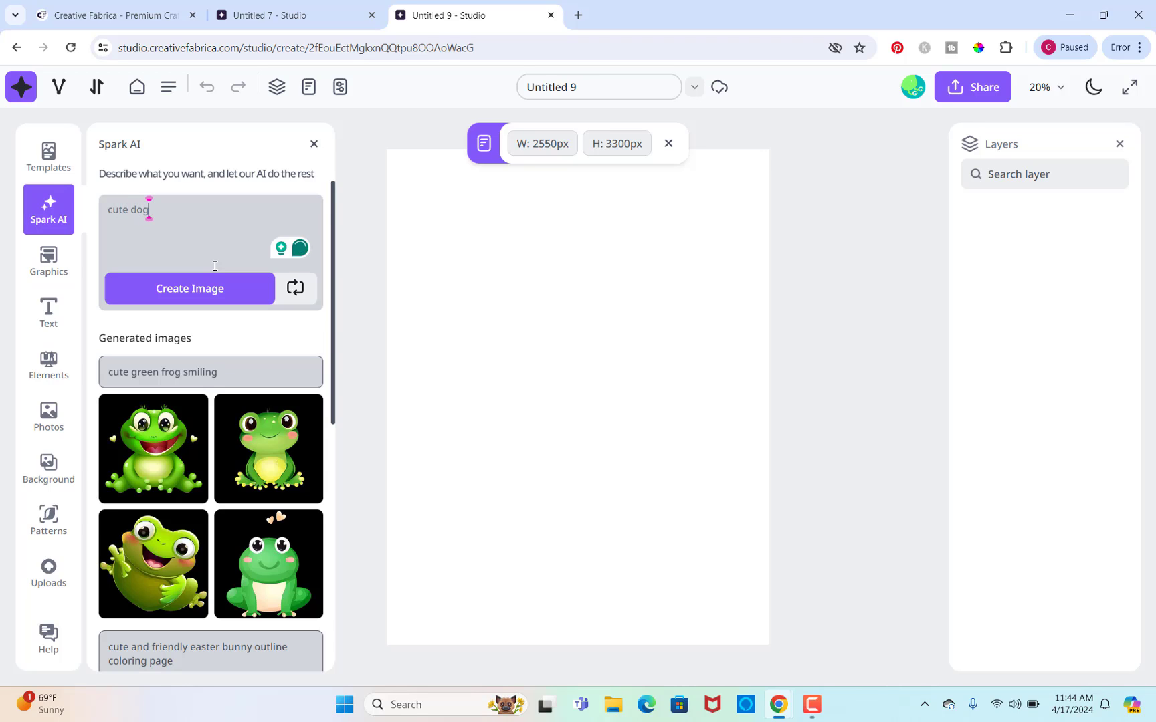
{"action": "type", "text": " smiling"}
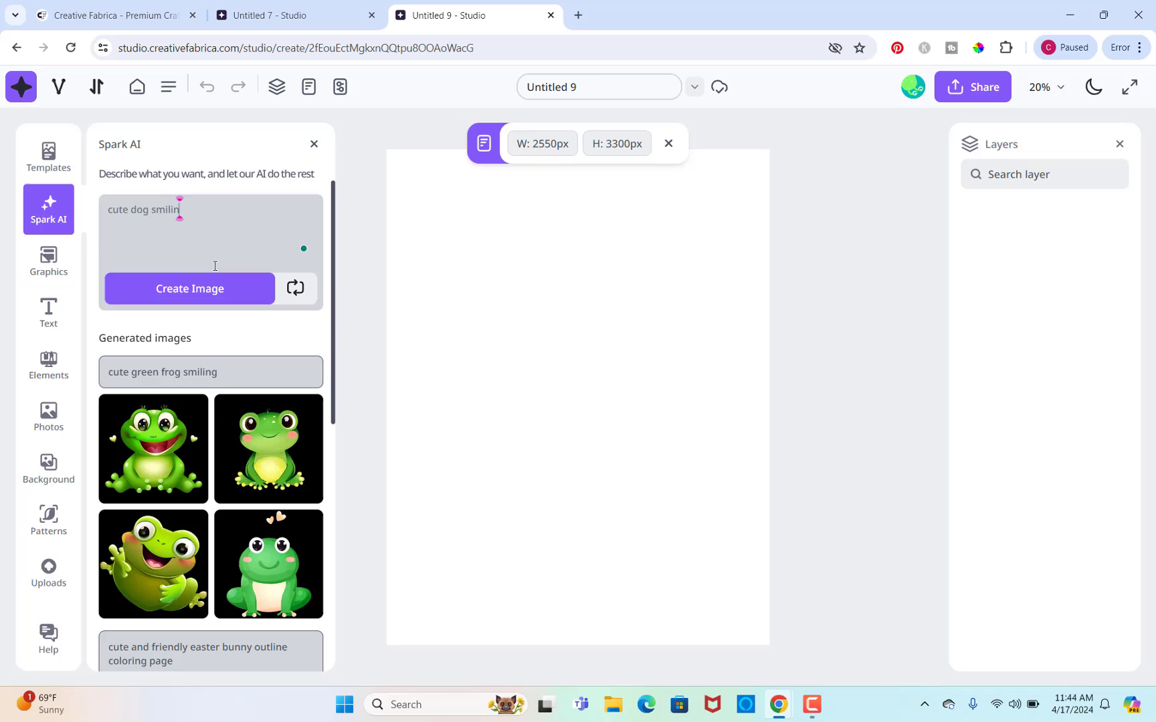
{"action": "left_click", "coordinate": [189, 293]}
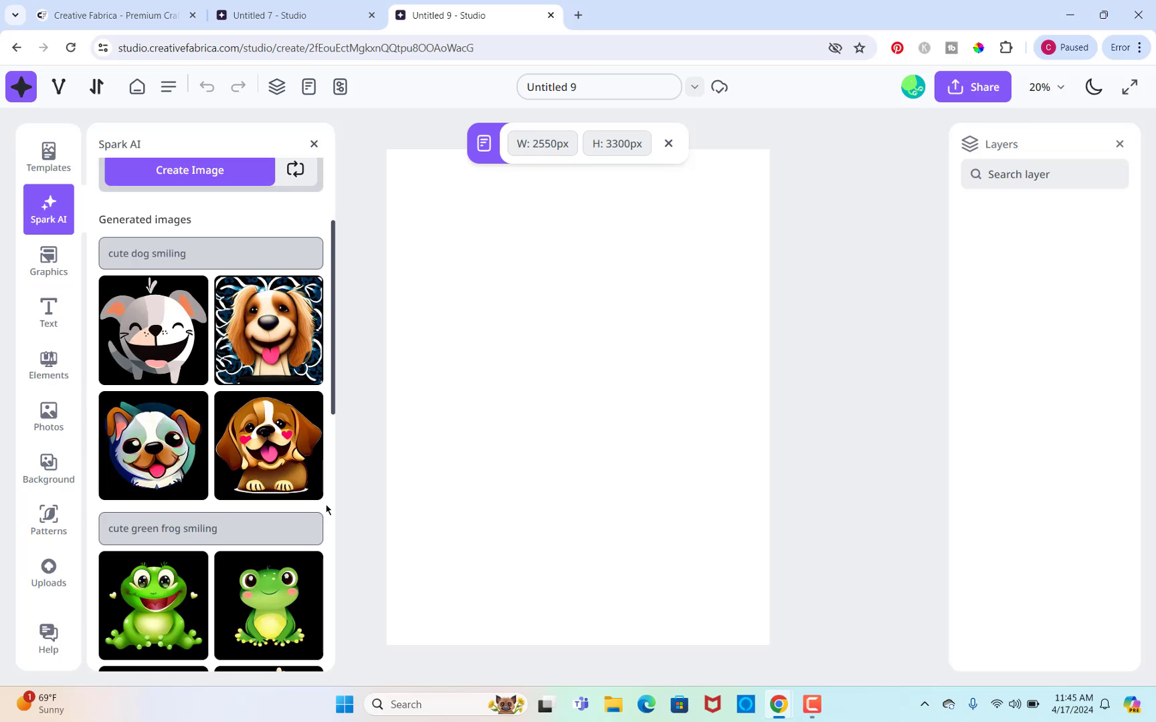
Change the prompt to 'cute bird smiling' and generate a new image set
{"action": "scroll", "coordinate": [327, 509], "scroll_direction": "down", "scroll_amount": 2}
{"action": "scroll", "coordinate": [326, 509], "scroll_direction": "up", "scroll_amount": 3}
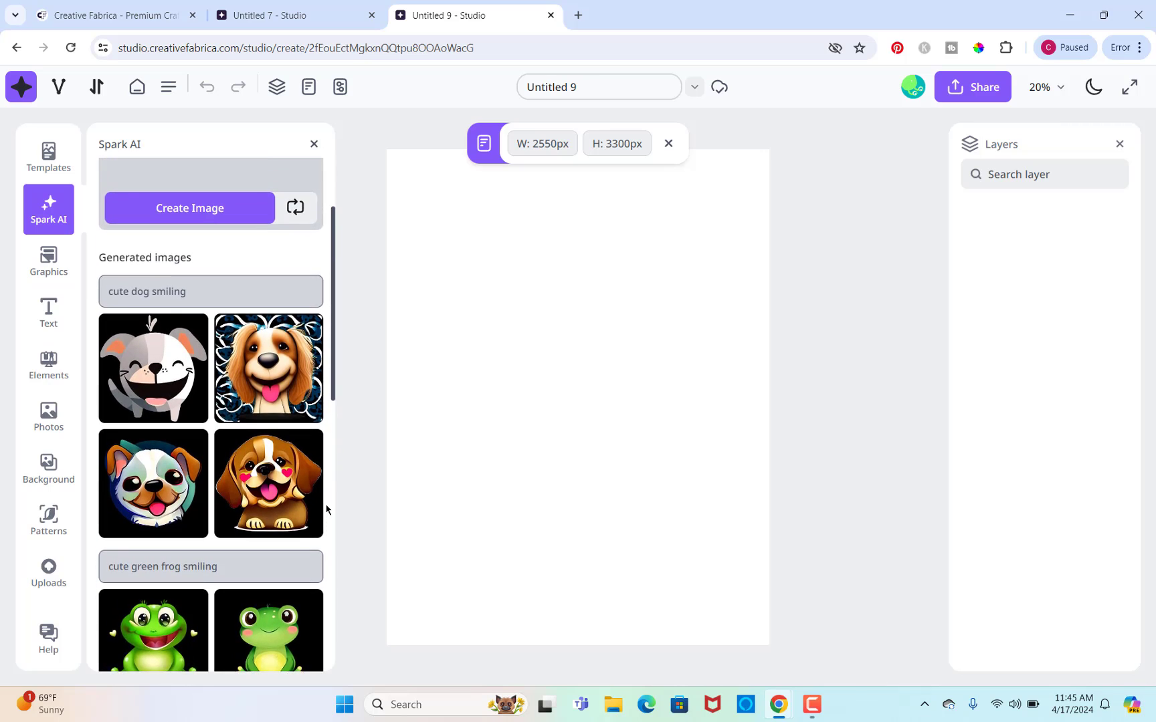
{"action": "scroll", "coordinate": [327, 510], "scroll_direction": "up", "scroll_amount": 1}
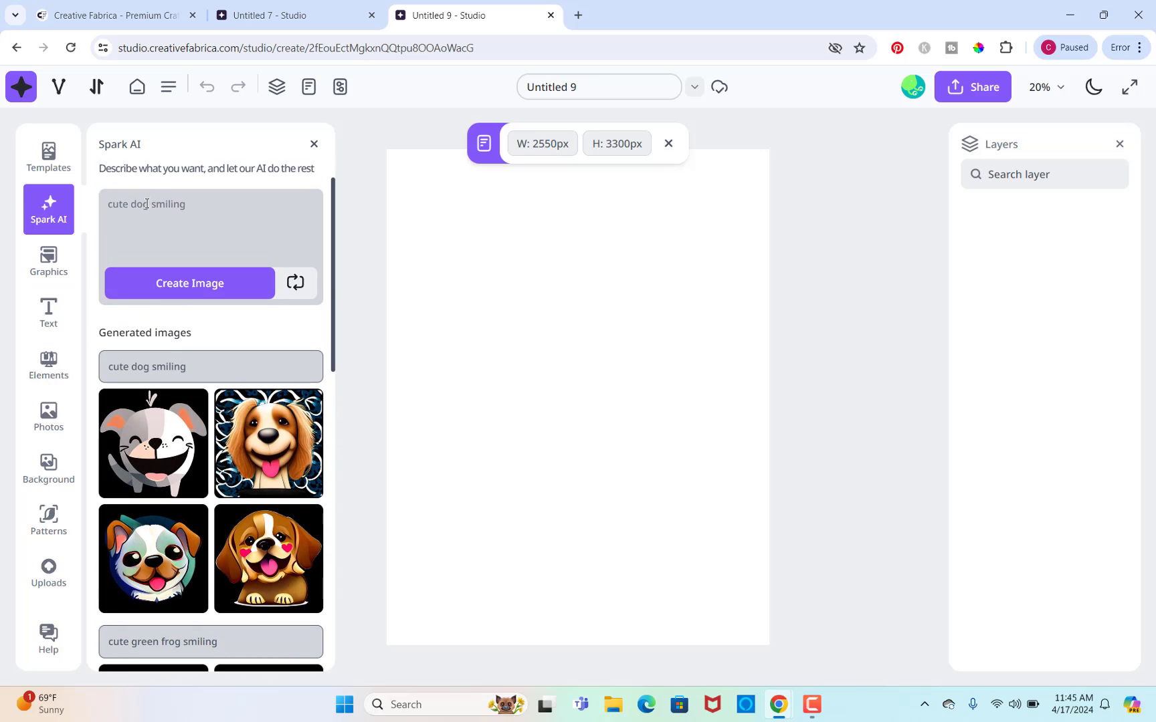
{"action": "left_click_drag", "start_coordinate": [148, 203], "coordinate": [134, 199]}
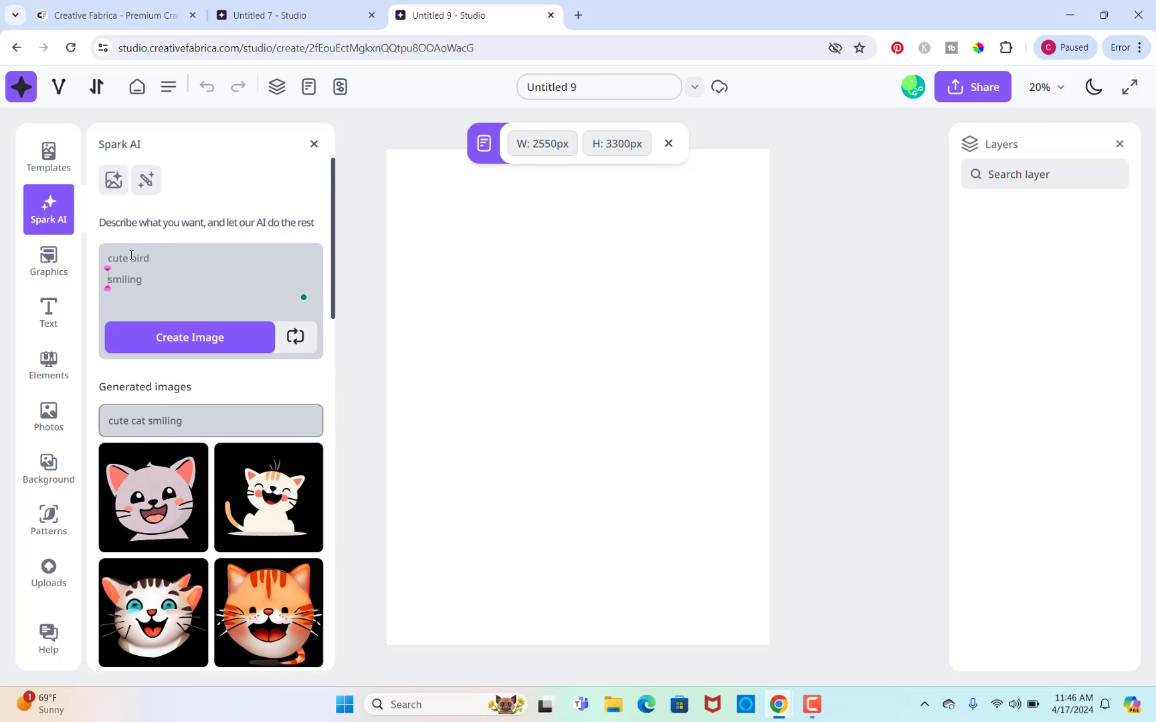
{"action": "key", "text": "BackSpace"}
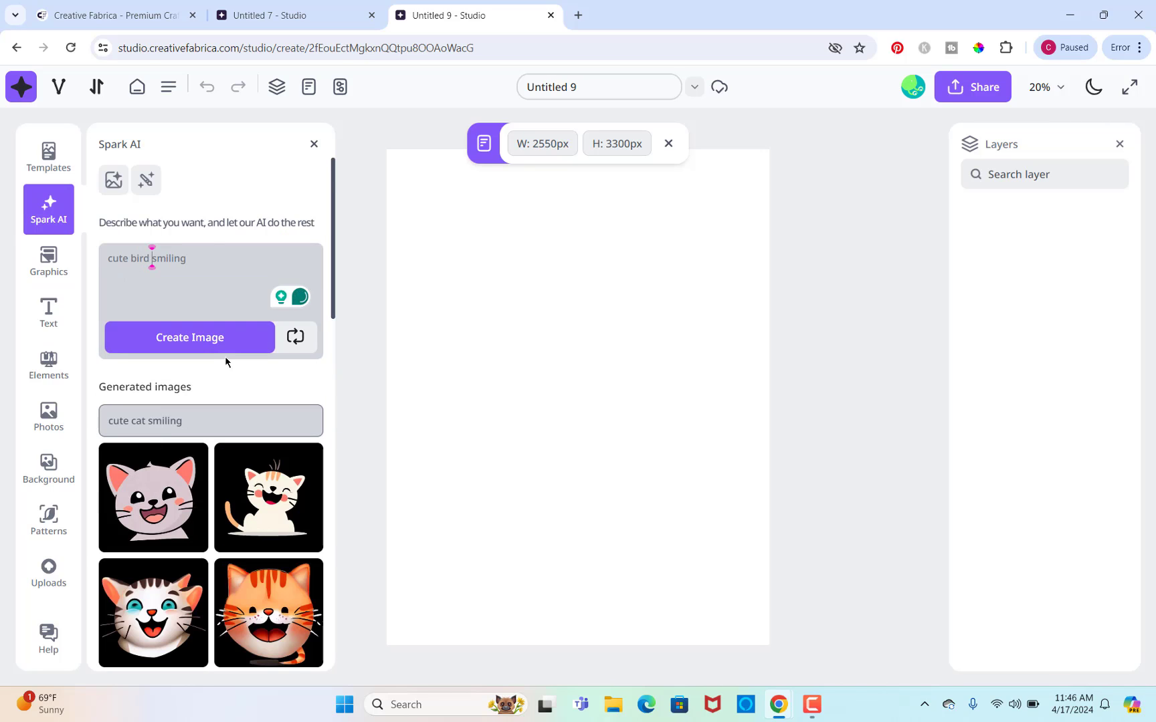
{"action": "left_click", "coordinate": [204, 337]}
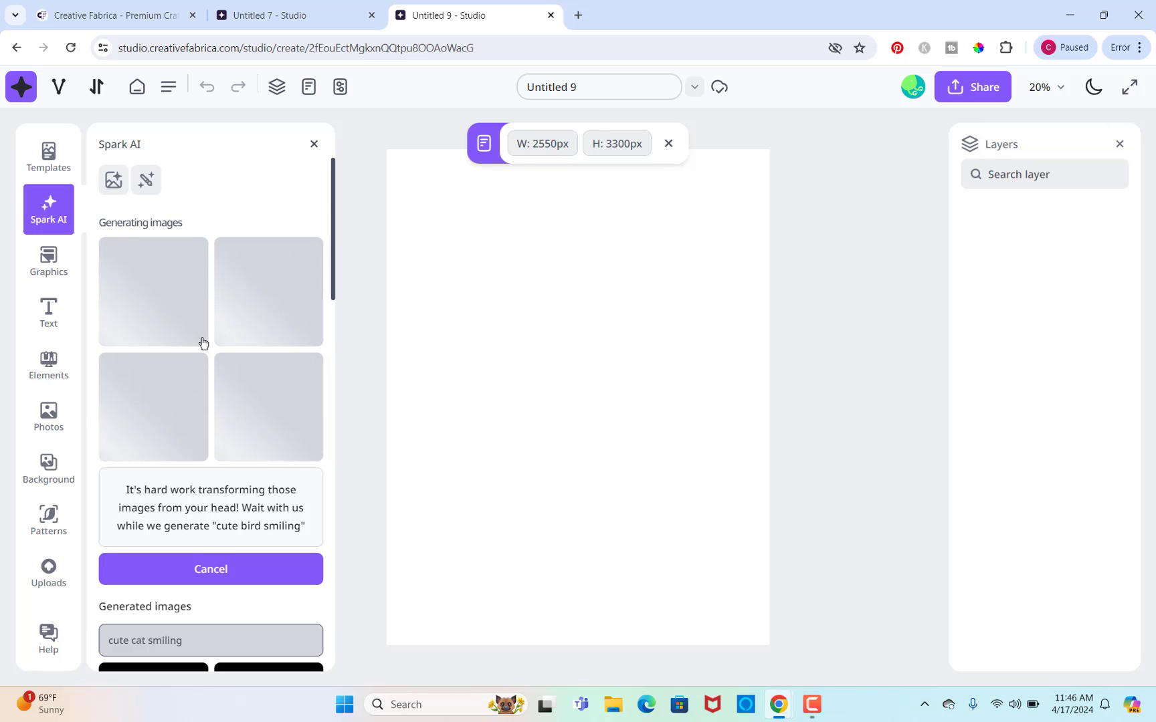
Add the teal bird, grey cat, heart-eyed dog and green frog images to the page
{"action": "left_click", "coordinate": [265, 326]}
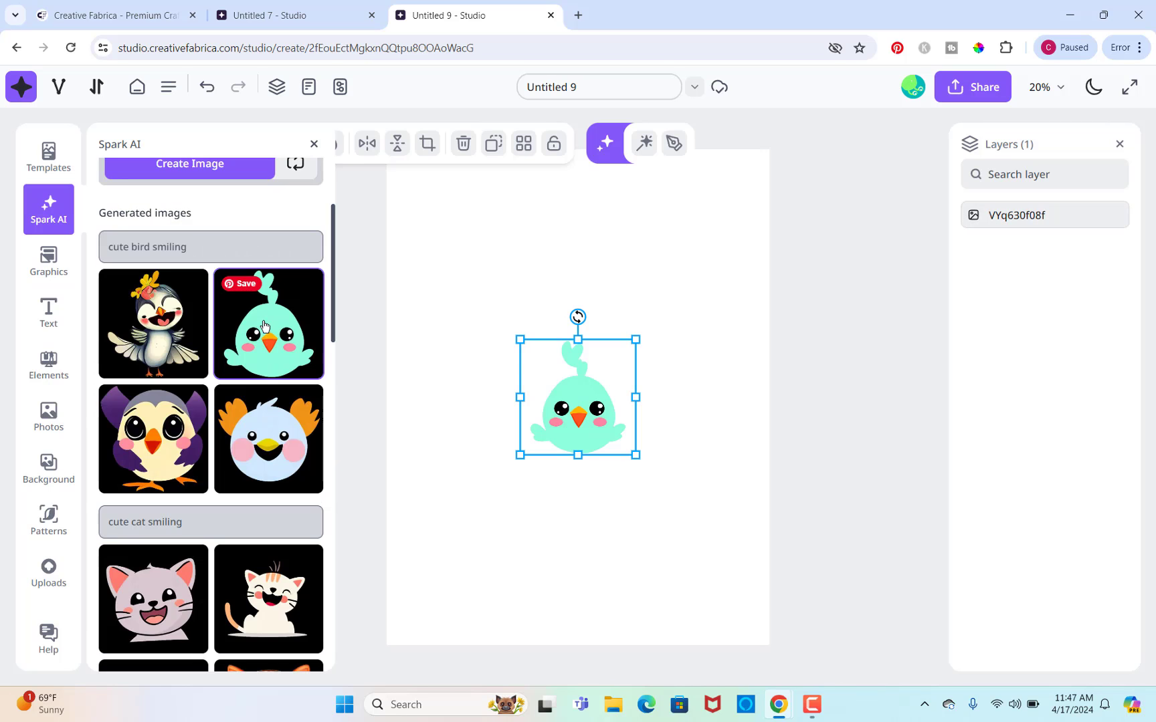
{"action": "left_click_drag", "start_coordinate": [585, 390], "coordinate": [475, 274]}
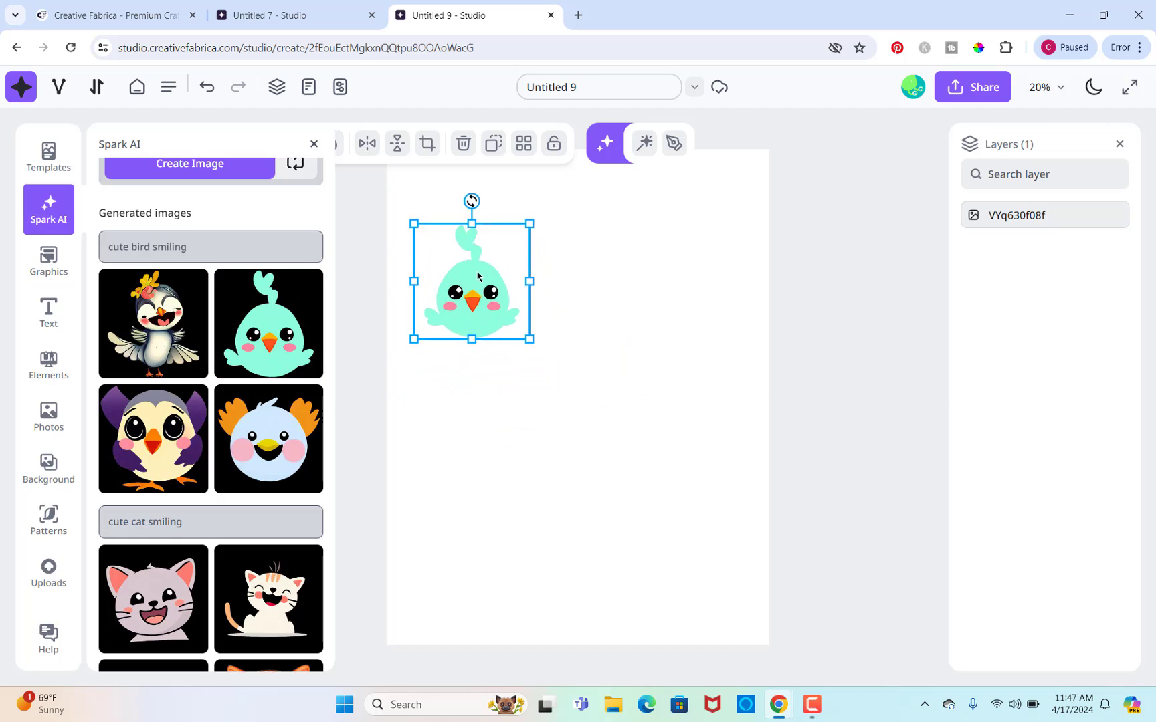
{"action": "scroll", "coordinate": [302, 495], "scroll_direction": "down", "scroll_amount": 4}
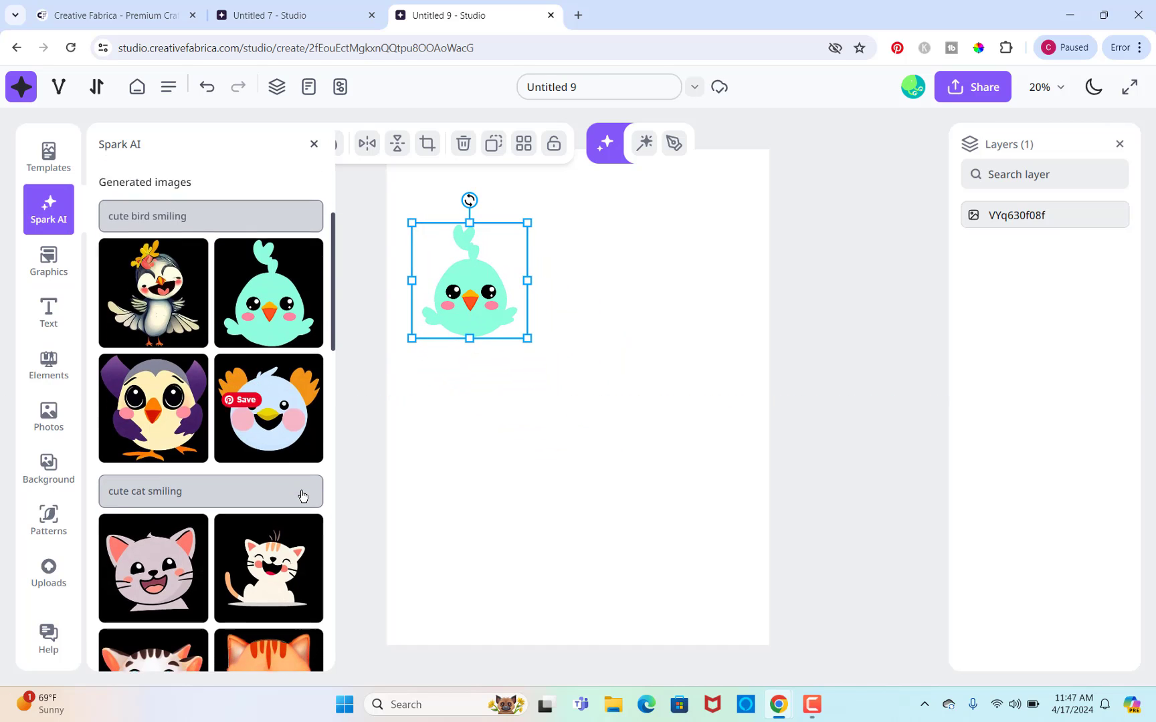
{"action": "scroll", "coordinate": [241, 415], "scroll_direction": "down", "scroll_amount": 1}
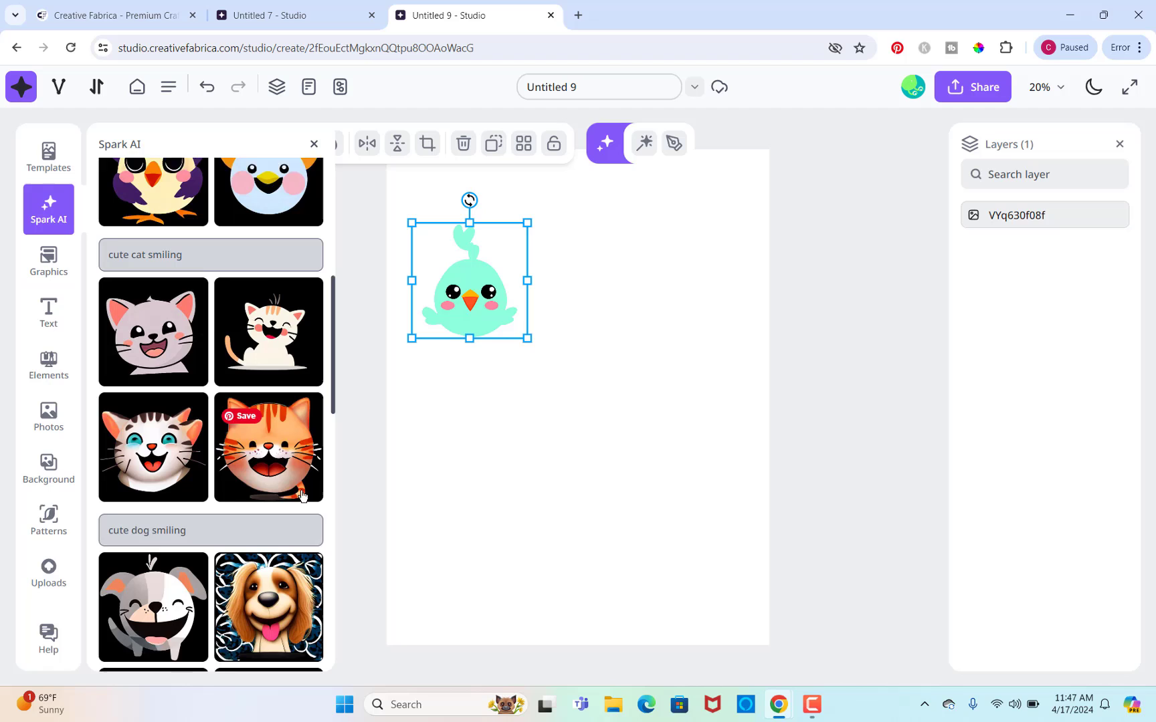
{"action": "left_click", "coordinate": [173, 327]}
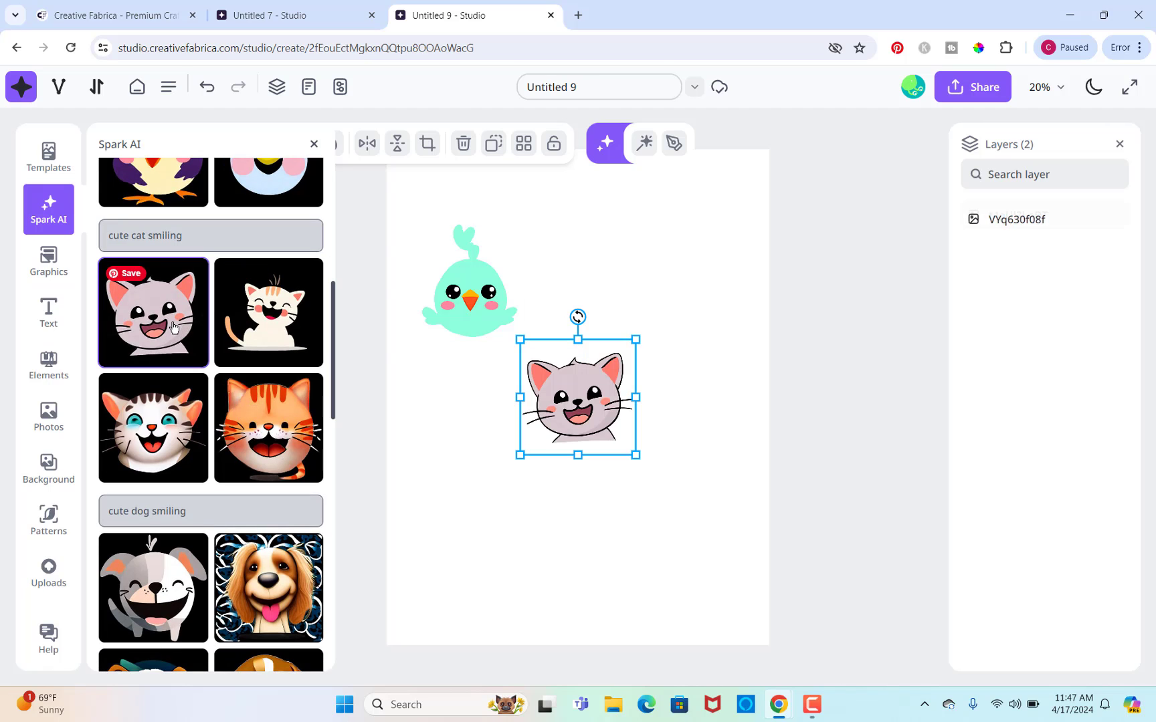
{"action": "scroll", "coordinate": [289, 527], "scroll_direction": "down", "scroll_amount": 2}
{"action": "scroll", "coordinate": [289, 527], "scroll_direction": "down", "scroll_amount": 2}
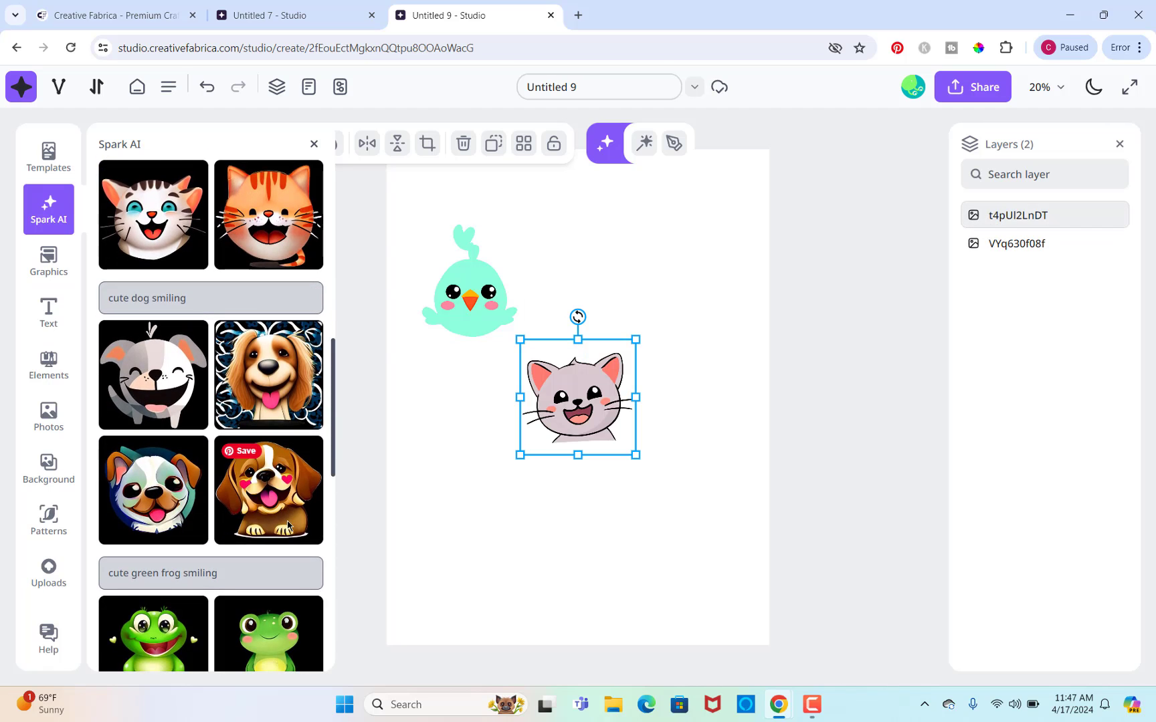
{"action": "left_click", "coordinate": [269, 503]}
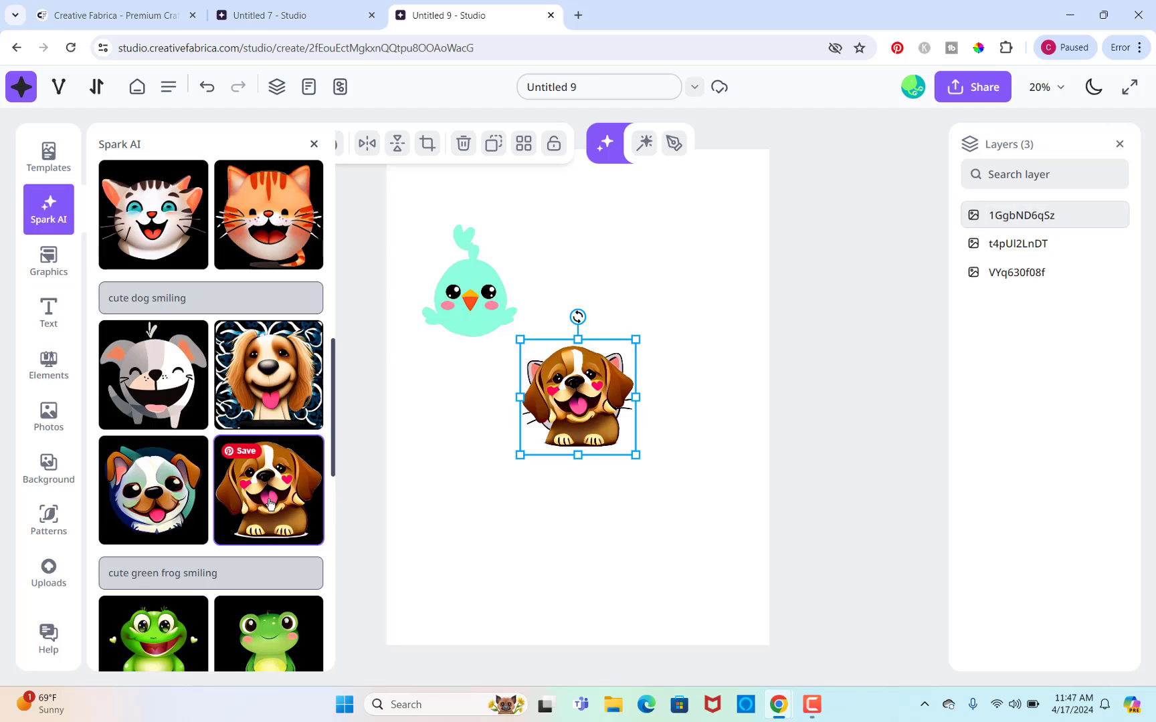
{"action": "scroll", "coordinate": [257, 468], "scroll_direction": "down", "scroll_amount": 5}
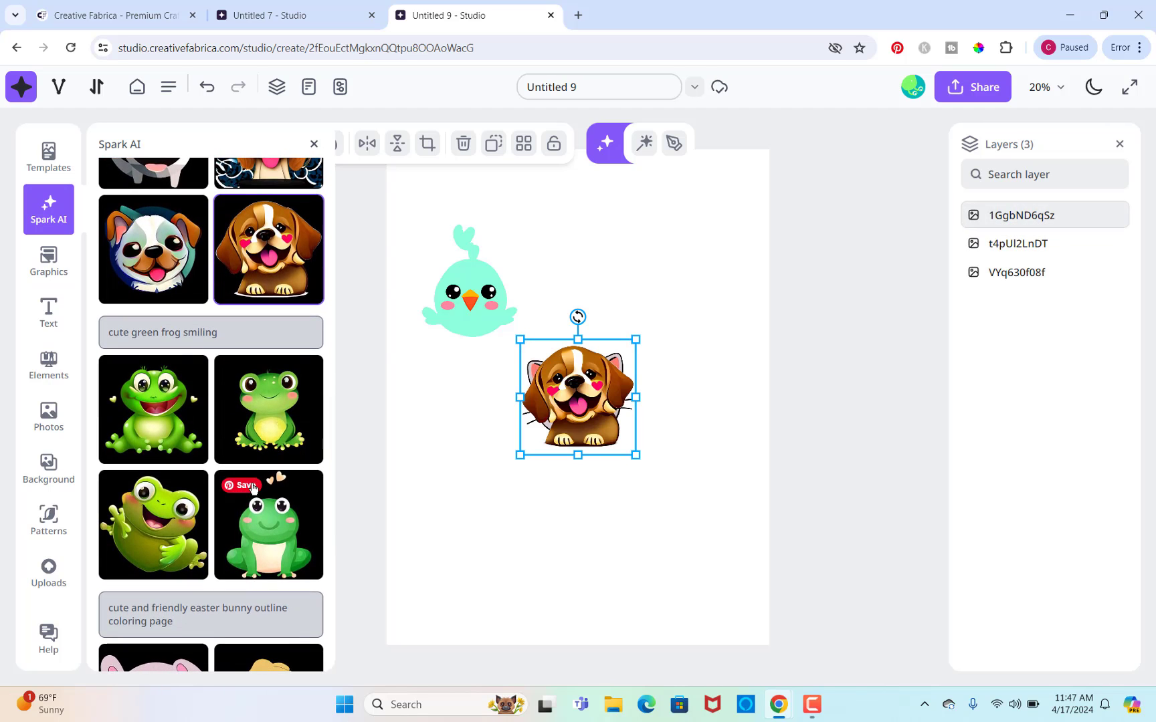
{"action": "left_click", "coordinate": [266, 394]}
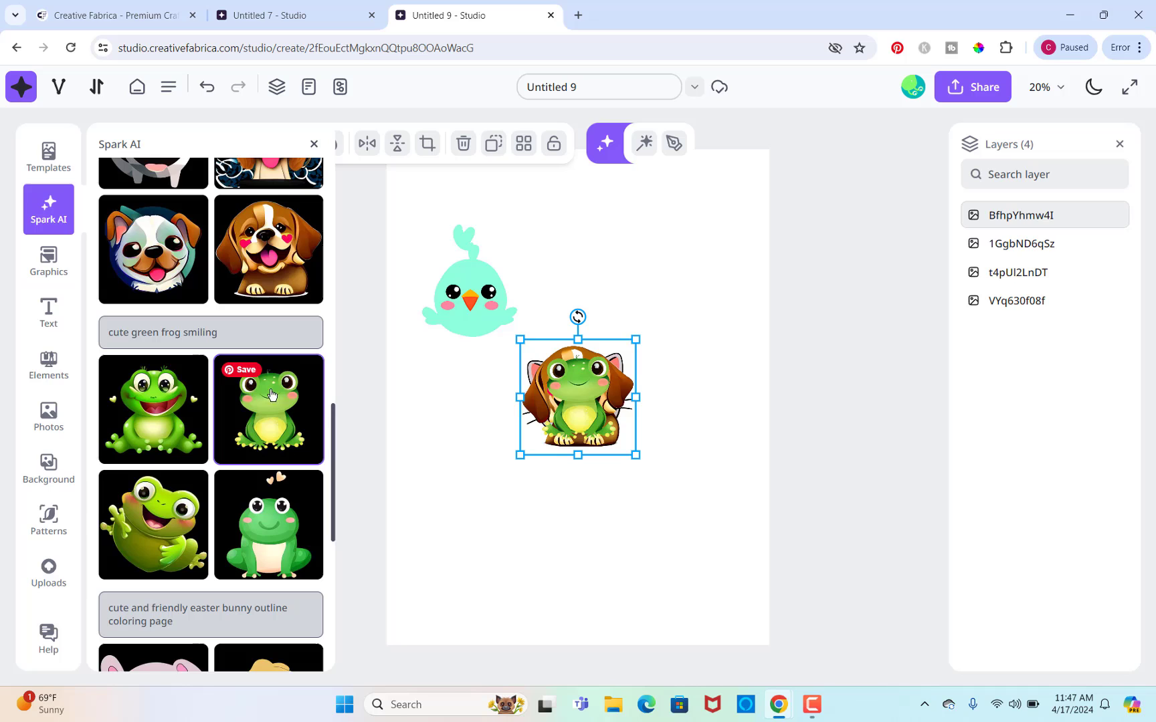
Shrink the dog, cat and bird and stack all four animals in a left-hand column
{"action": "left_click_drag", "start_coordinate": [582, 411], "coordinate": [470, 573]}
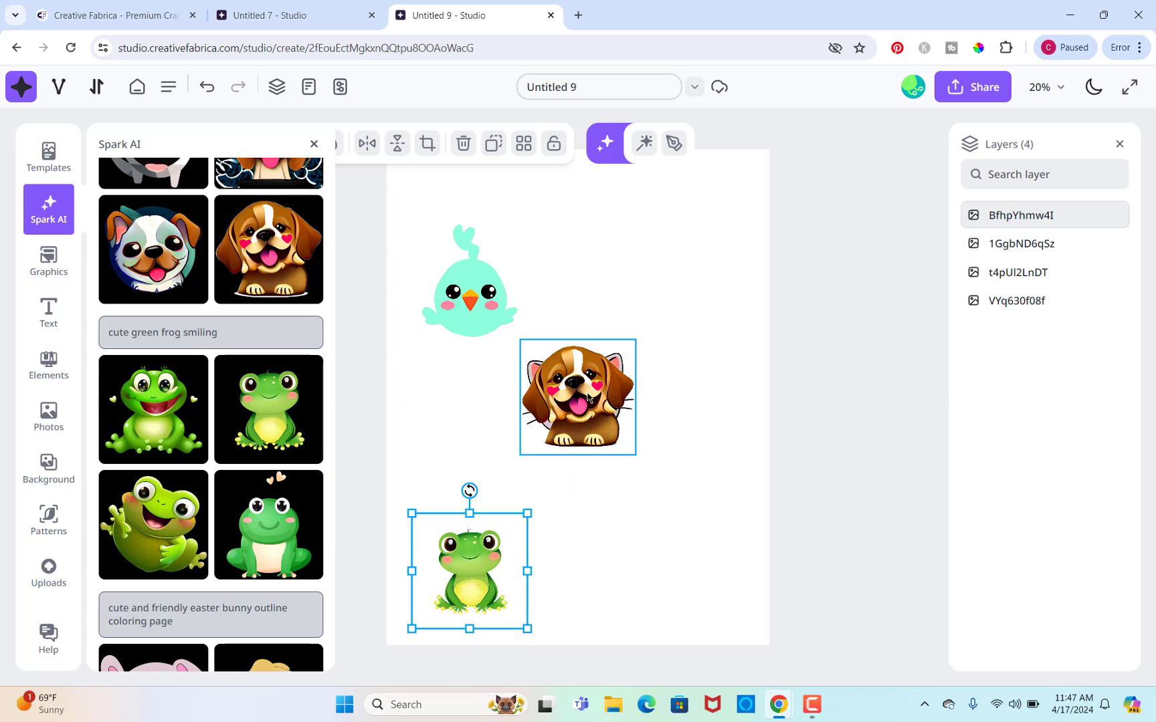
{"action": "left_click_drag", "start_coordinate": [588, 397], "coordinate": [486, 469]}
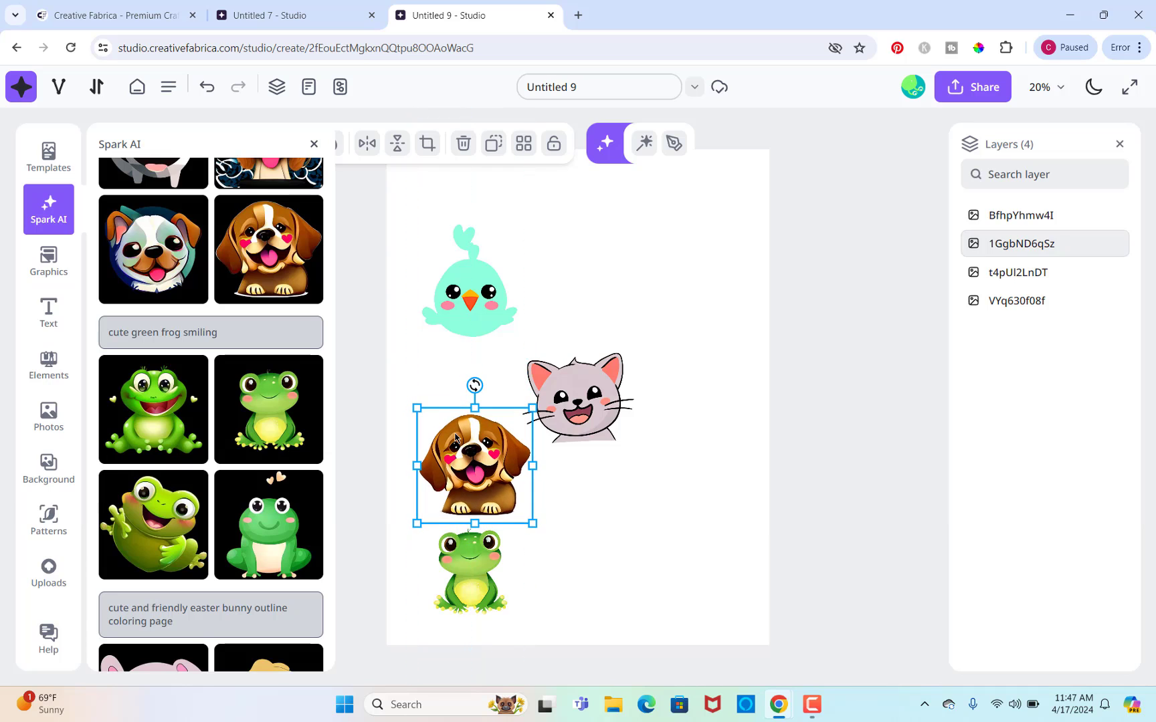
{"action": "left_click_drag", "start_coordinate": [417, 407], "coordinate": [442, 430]}
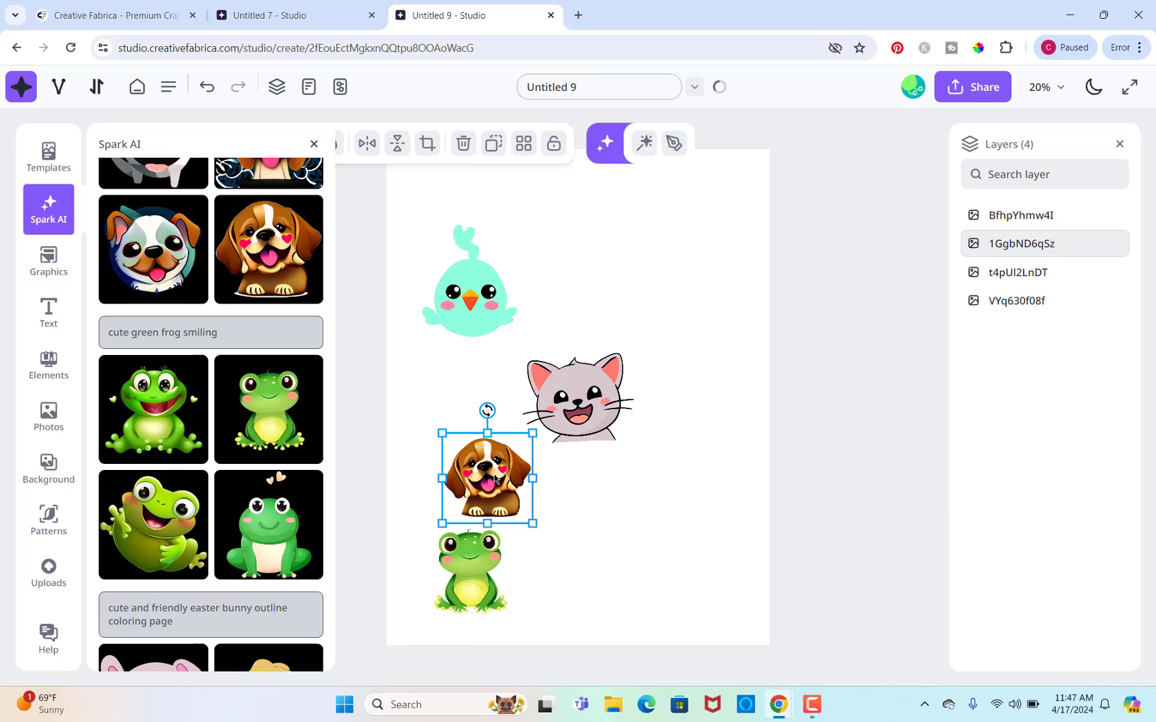
{"action": "left_click_drag", "start_coordinate": [495, 477], "coordinate": [476, 473]}
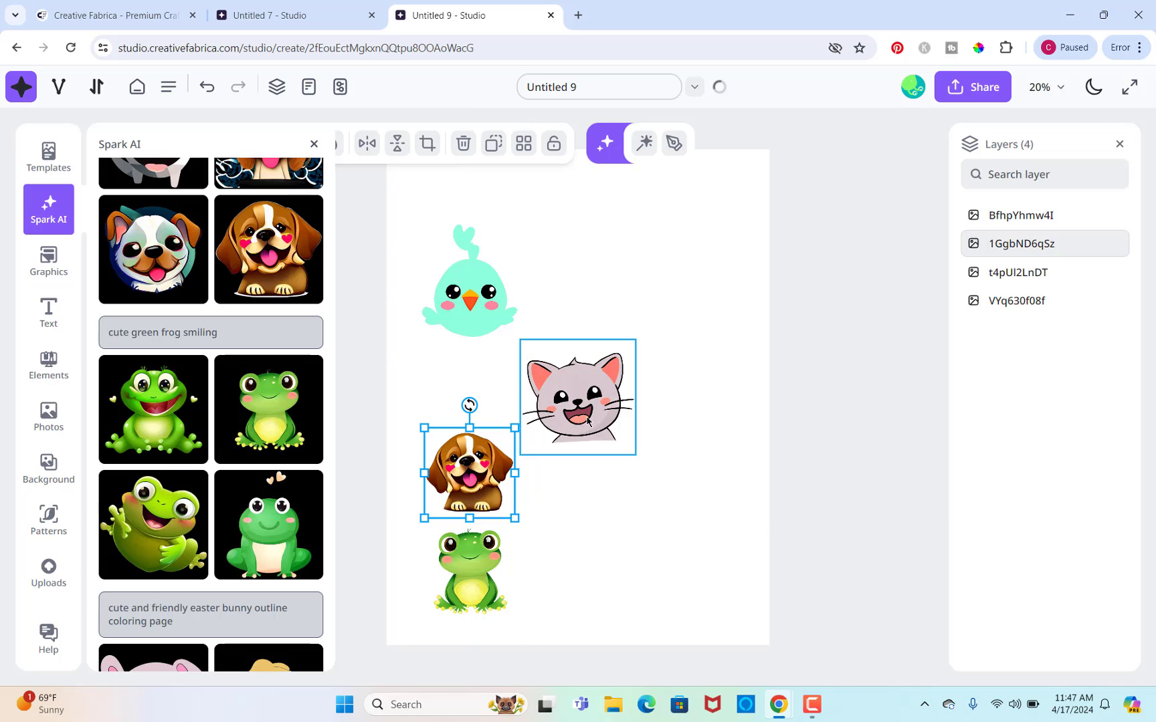
{"action": "left_click_drag", "start_coordinate": [581, 411], "coordinate": [471, 387]}
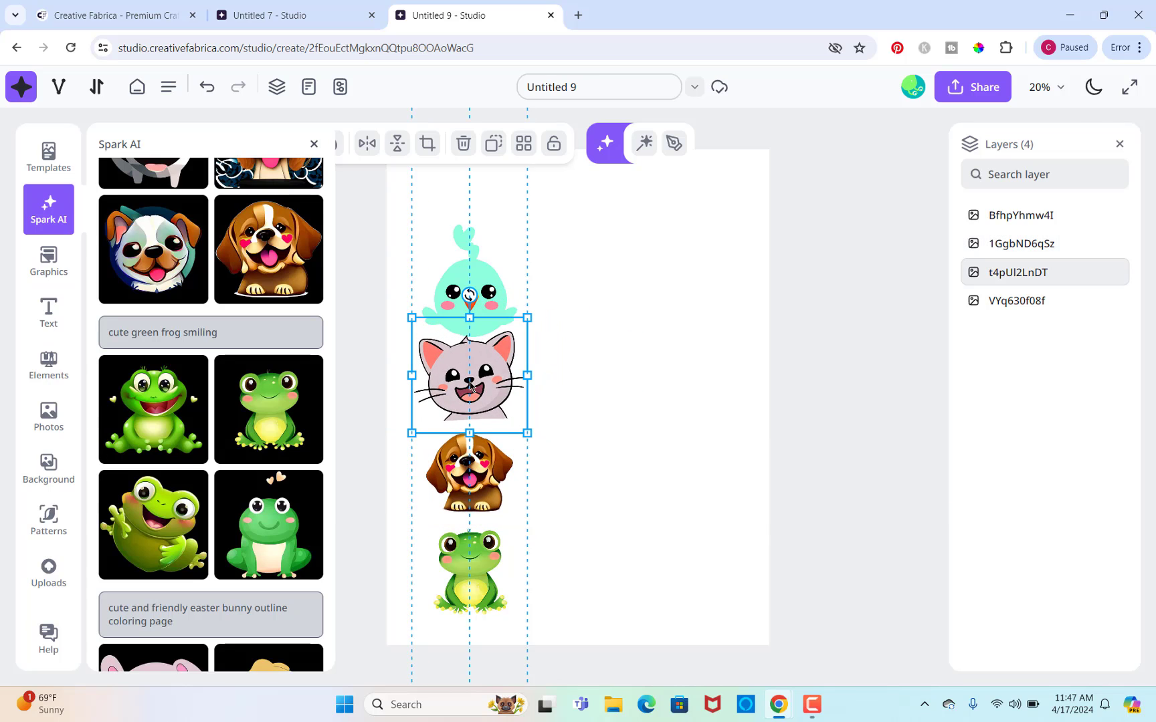
{"action": "left_click_drag", "start_coordinate": [411, 317], "coordinate": [438, 347]}
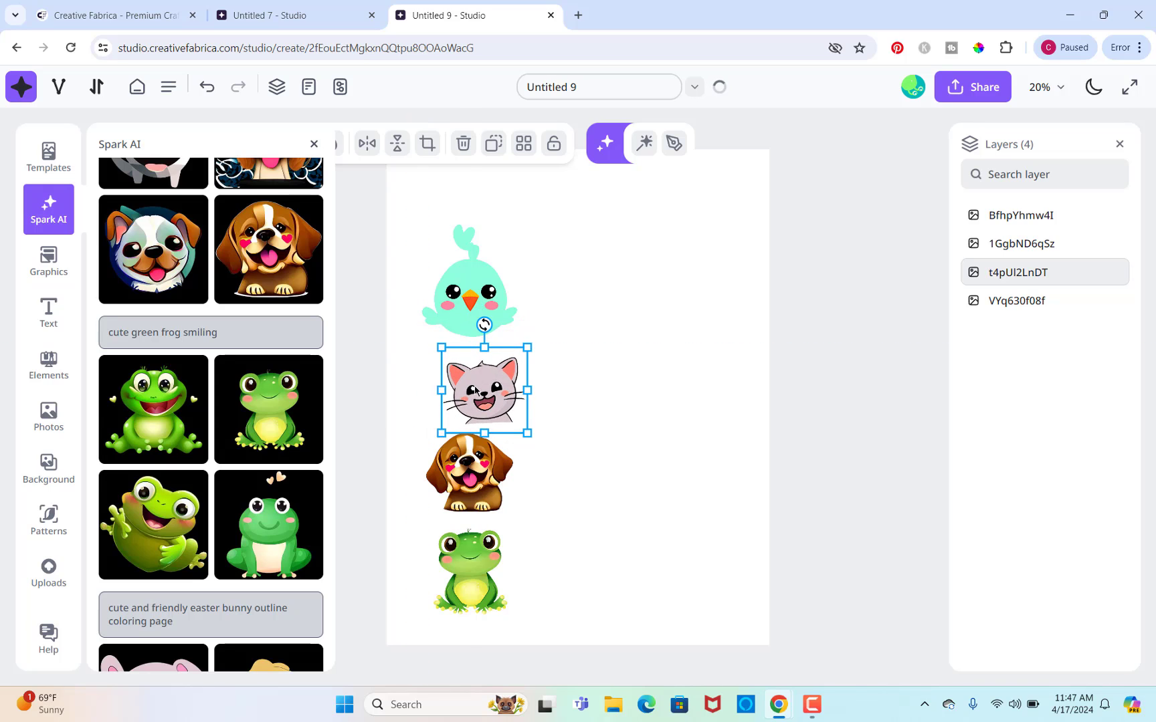
{"action": "left_click_drag", "start_coordinate": [488, 400], "coordinate": [472, 390]}
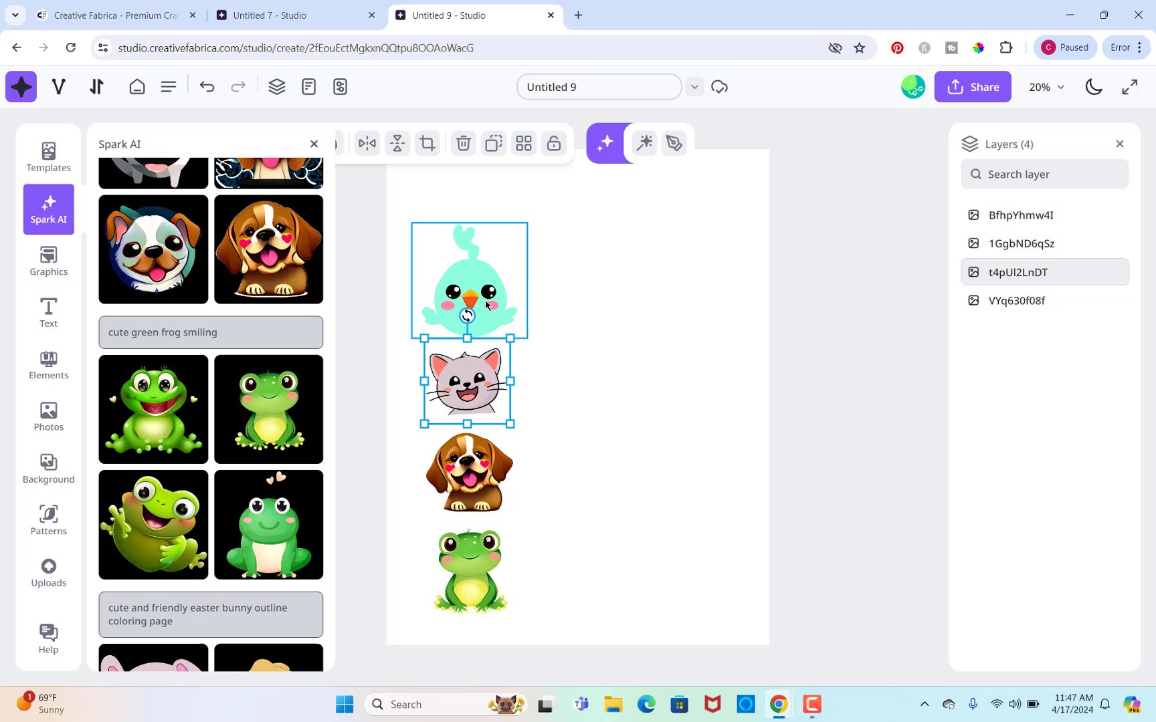
{"action": "left_click", "coordinate": [487, 306]}
{"action": "left_click_drag", "start_coordinate": [527, 339], "coordinate": [509, 323]}
Add a subheading reading 'Name' plus a long underscore line, widened and placed at the top centre
{"action": "left_click", "coordinate": [48, 312]}
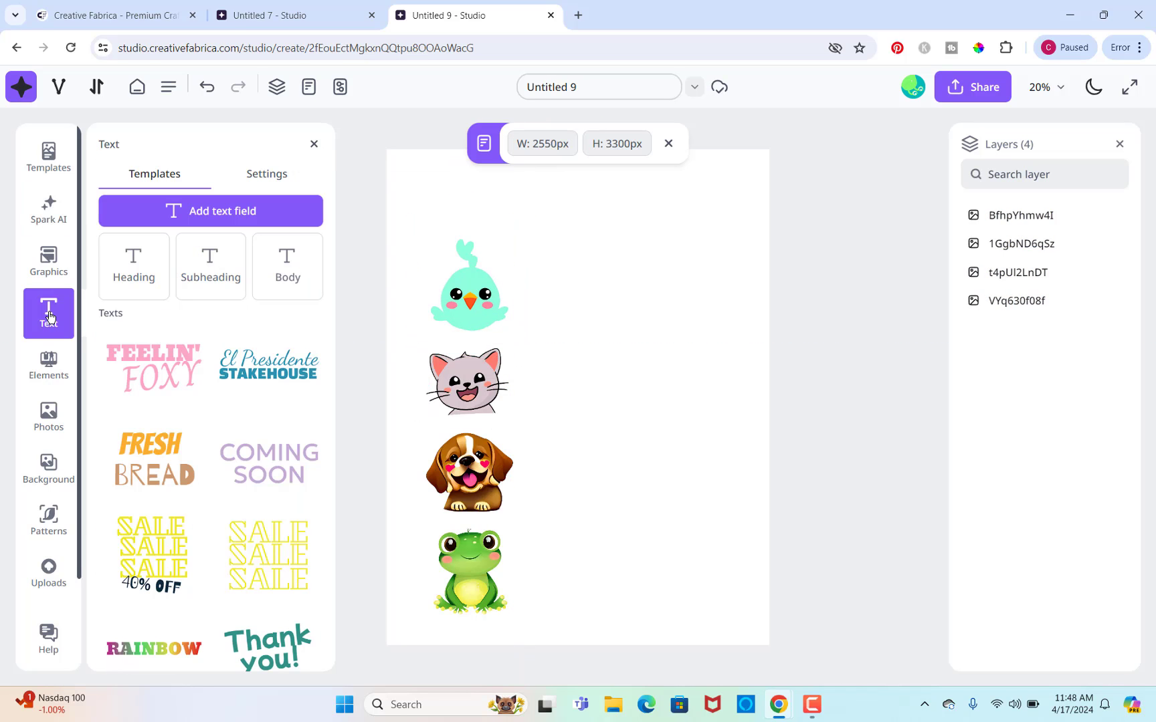
{"action": "left_click", "coordinate": [214, 265]}
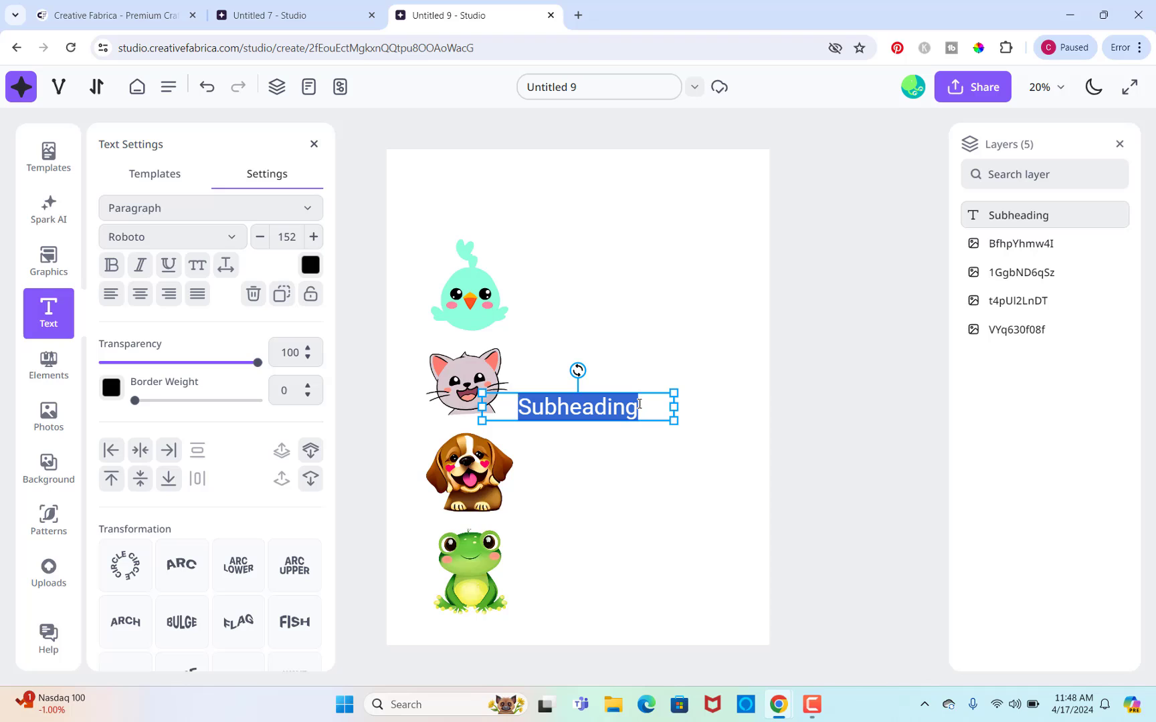
{"action": "type", "text": "Name"}
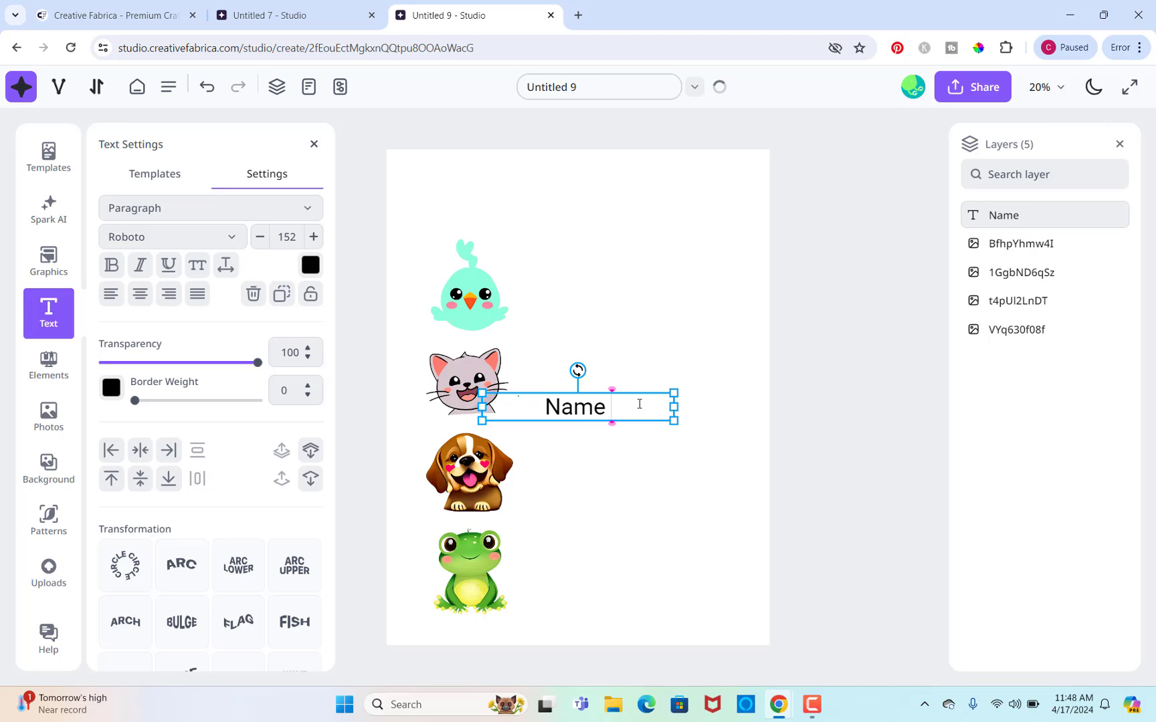
{"action": "type", "text": "  __"}
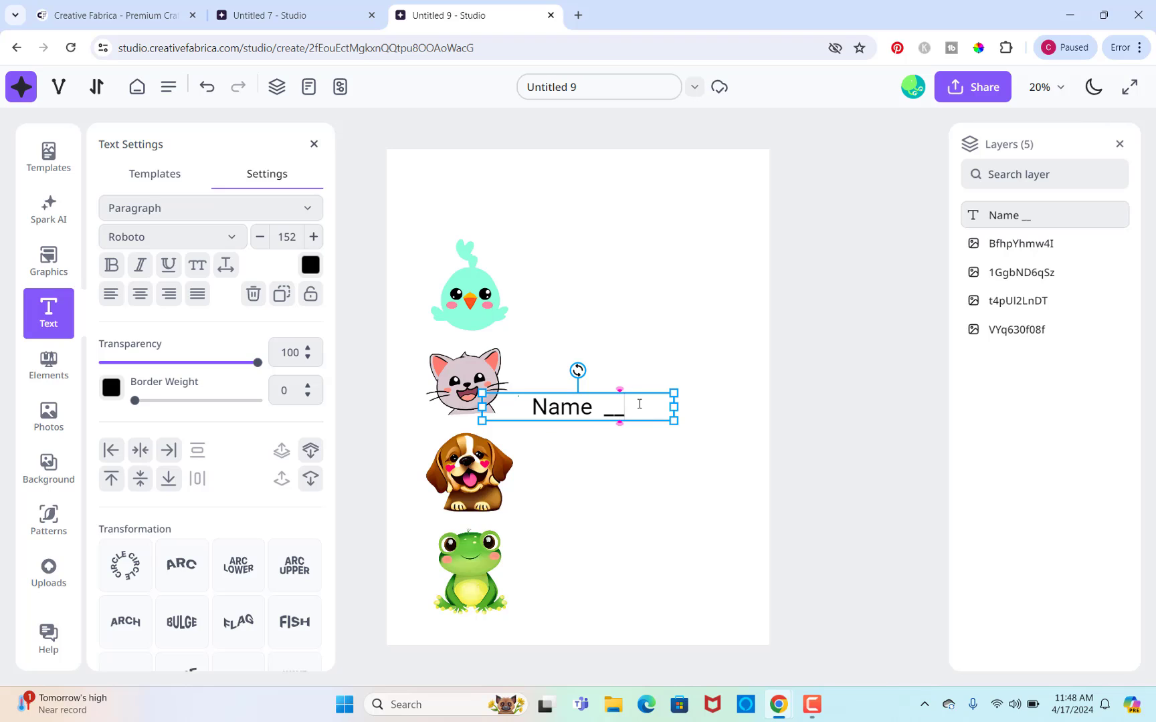
{"action": "type", "text": "_______"}
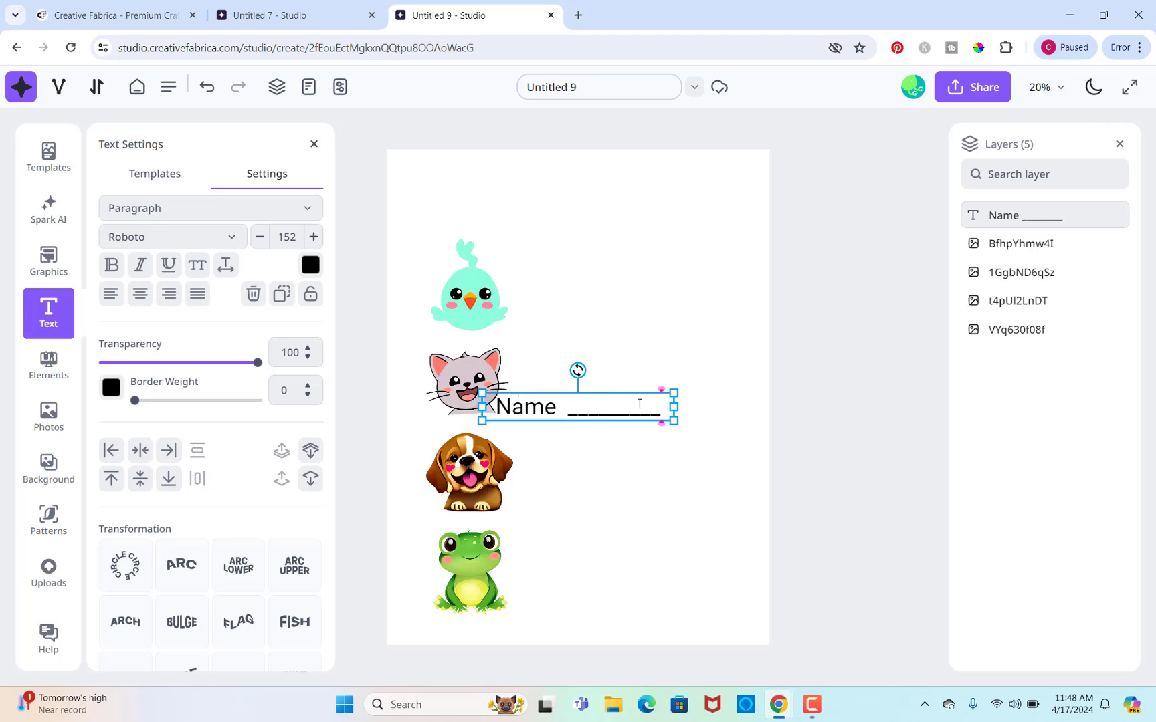
{"action": "type", "text": "_____"}
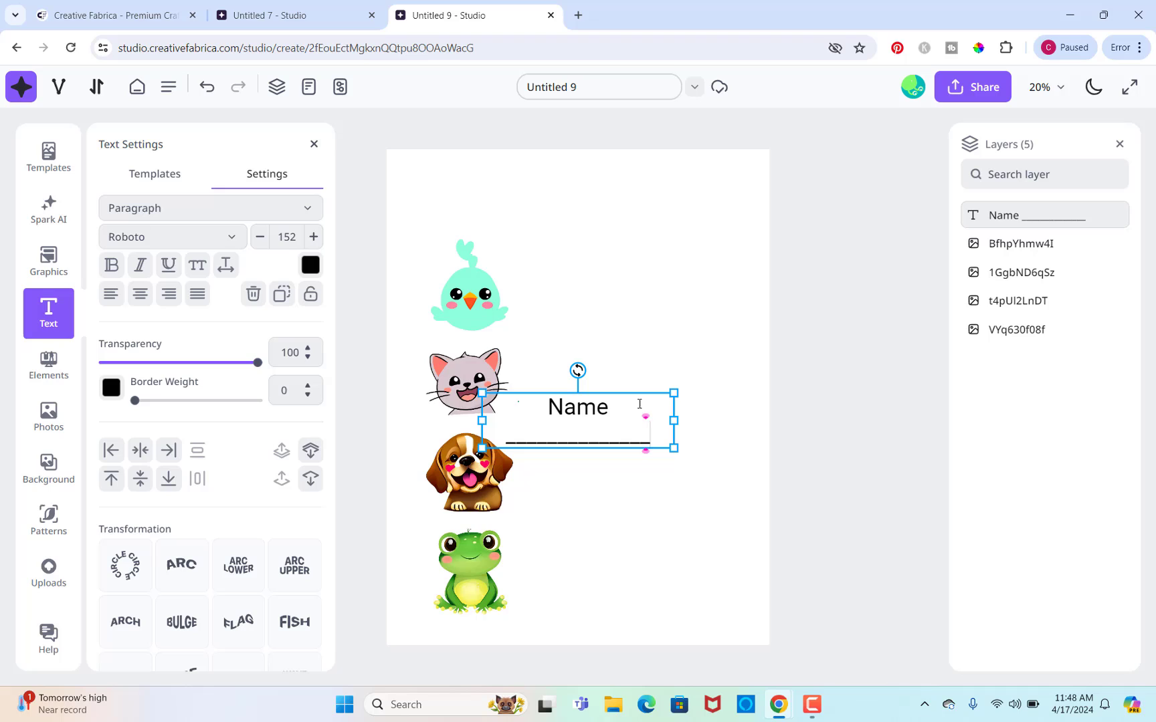
{"action": "type", "text": "_____"}
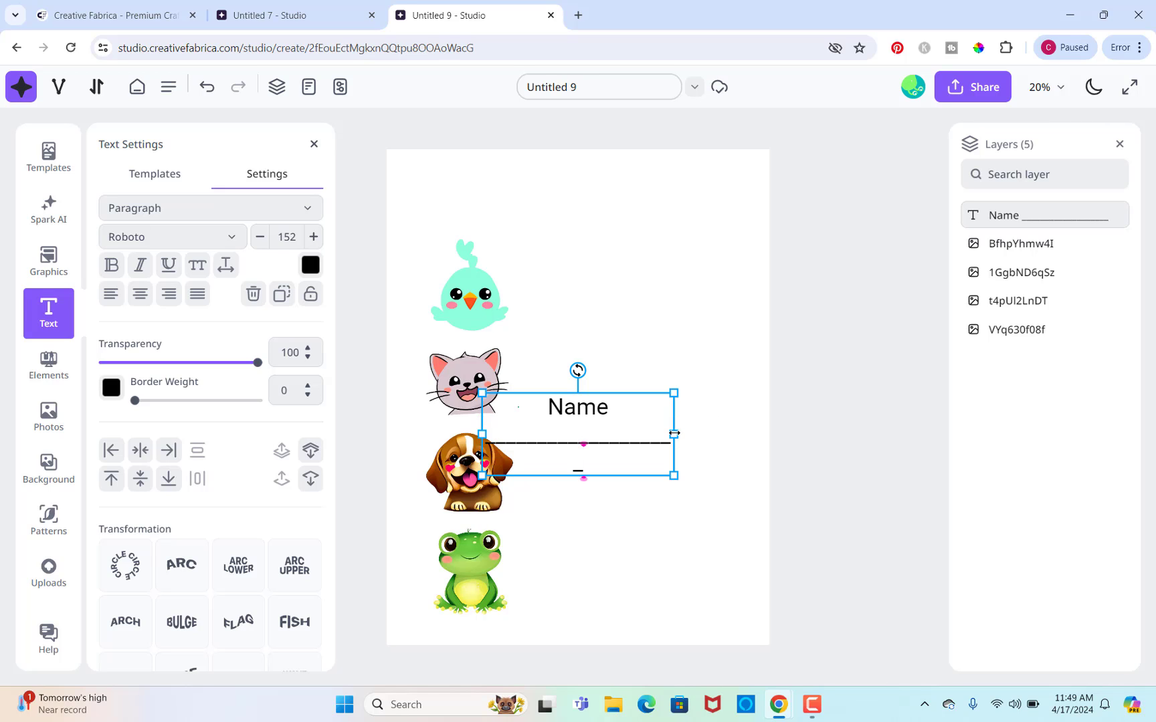
{"action": "left_click_drag", "start_coordinate": [675, 434], "coordinate": [761, 431]}
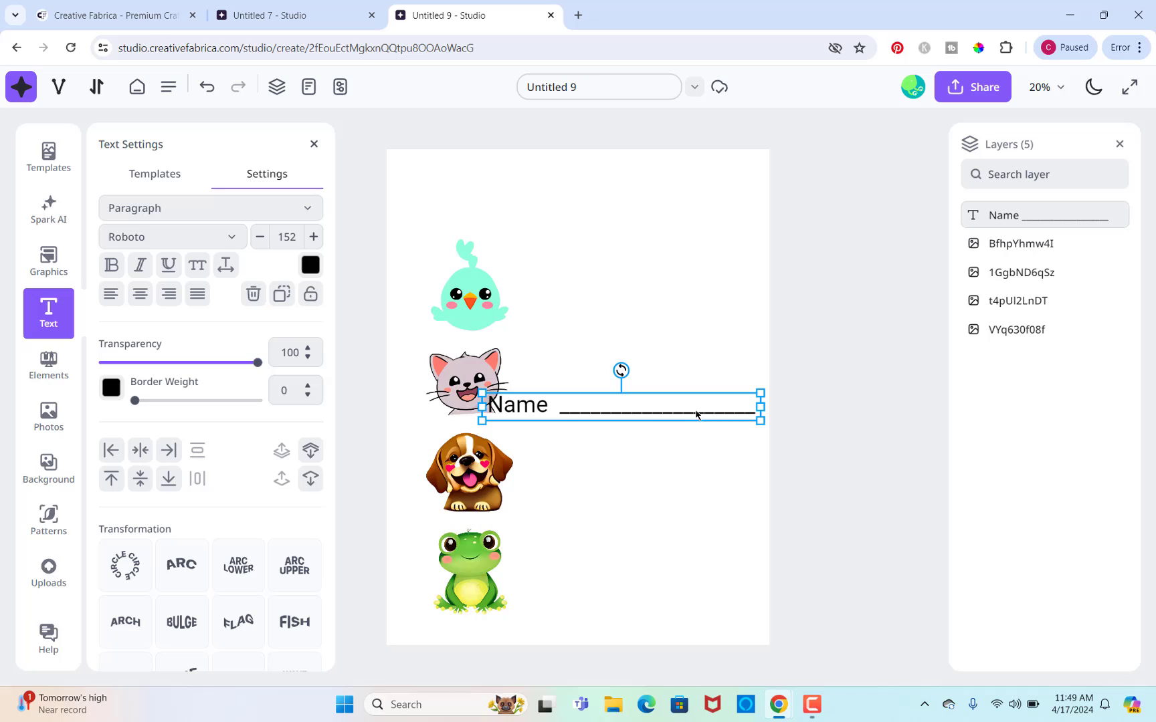
{"action": "left_click_drag", "start_coordinate": [659, 408], "coordinate": [619, 206]}
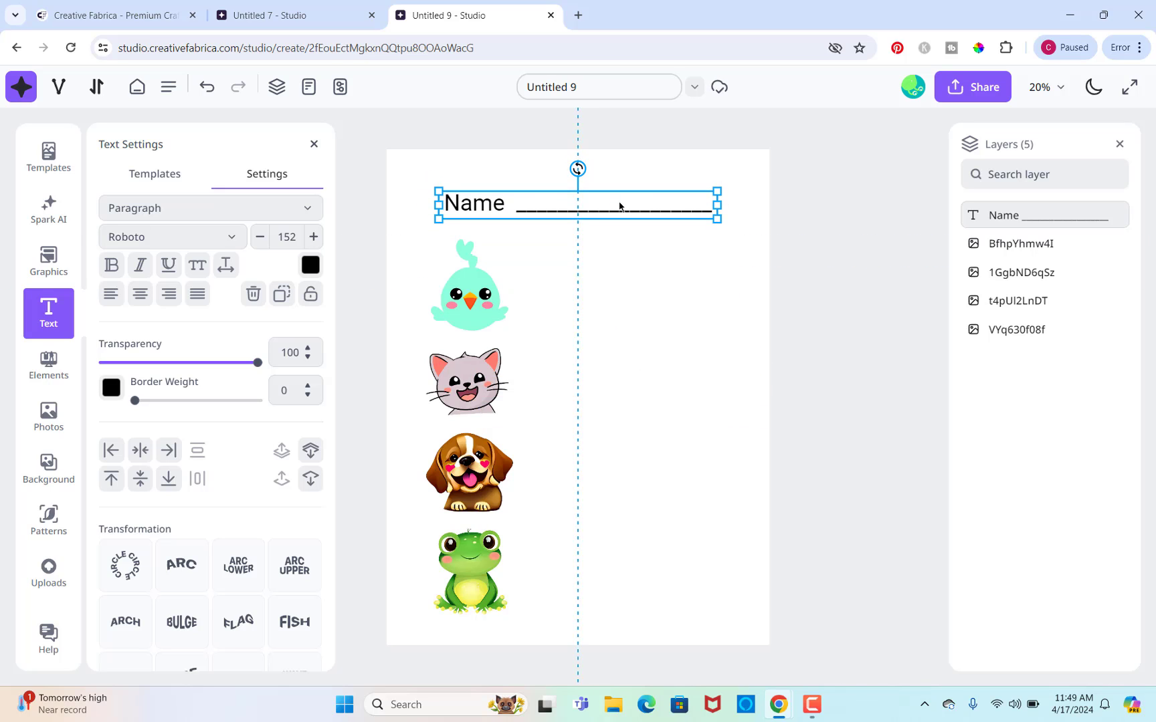
Set the 'Name ____' line in Didact Gothic instead of Roboto
{"action": "left_click", "coordinate": [234, 240]}
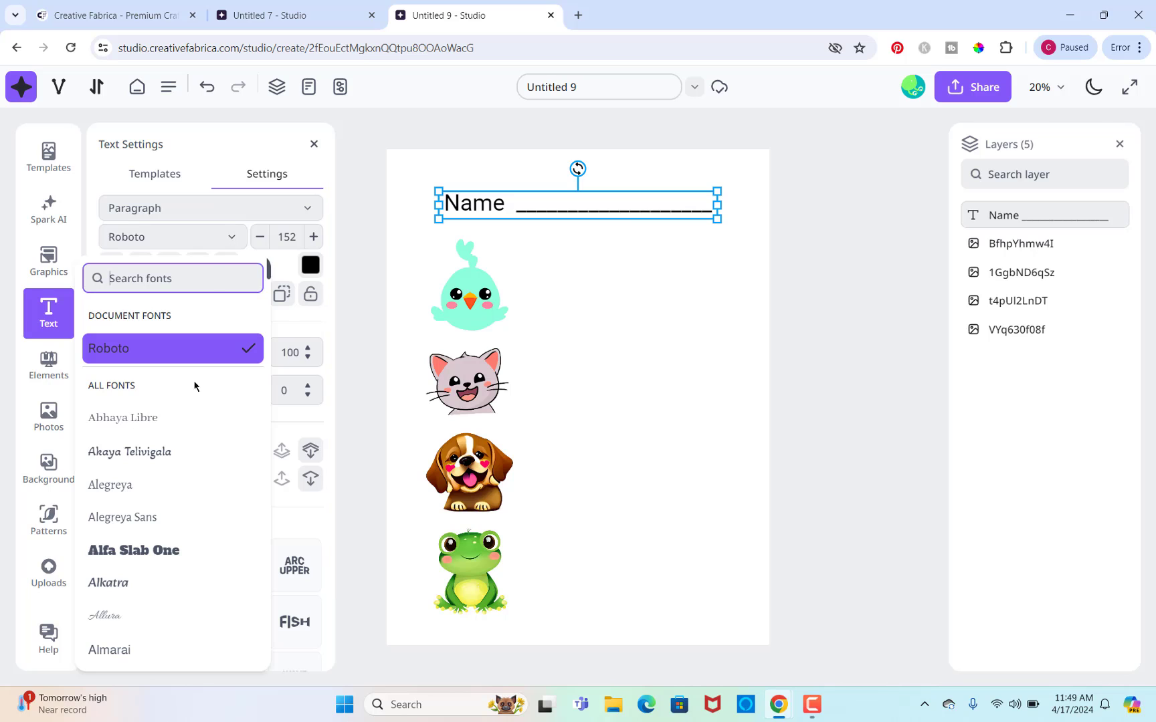
{"action": "scroll", "coordinate": [188, 550], "scroll_direction": "down", "scroll_amount": 3}
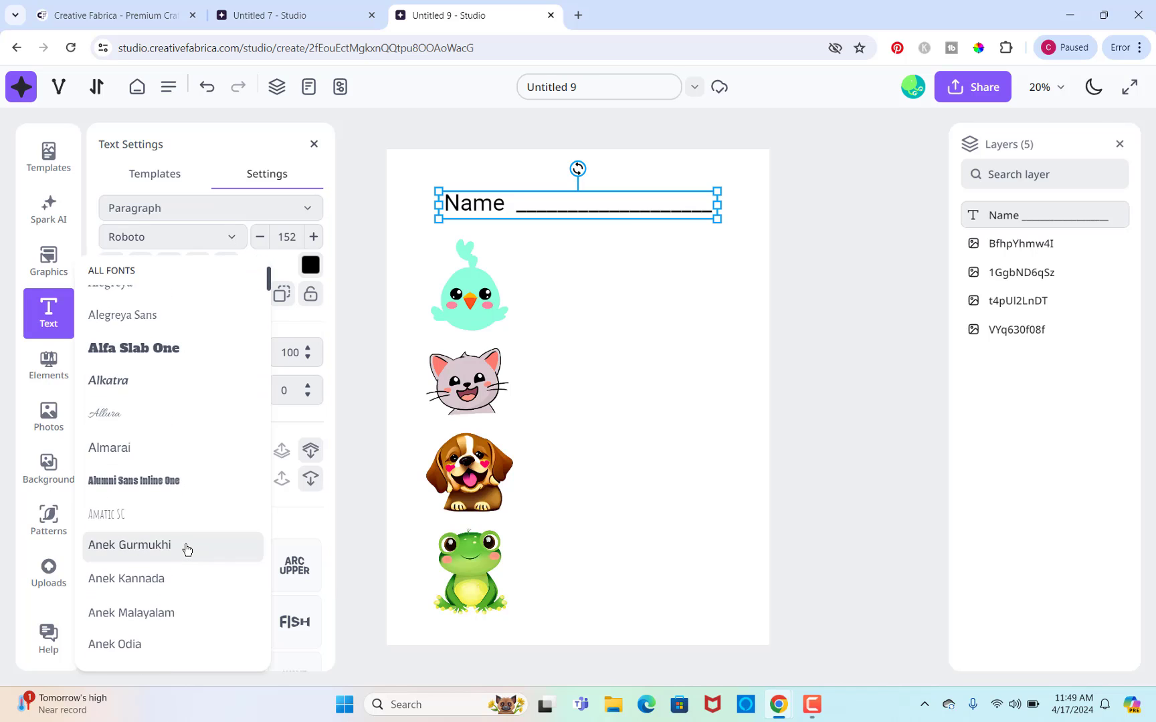
{"action": "scroll", "coordinate": [187, 550], "scroll_direction": "down", "scroll_amount": 5}
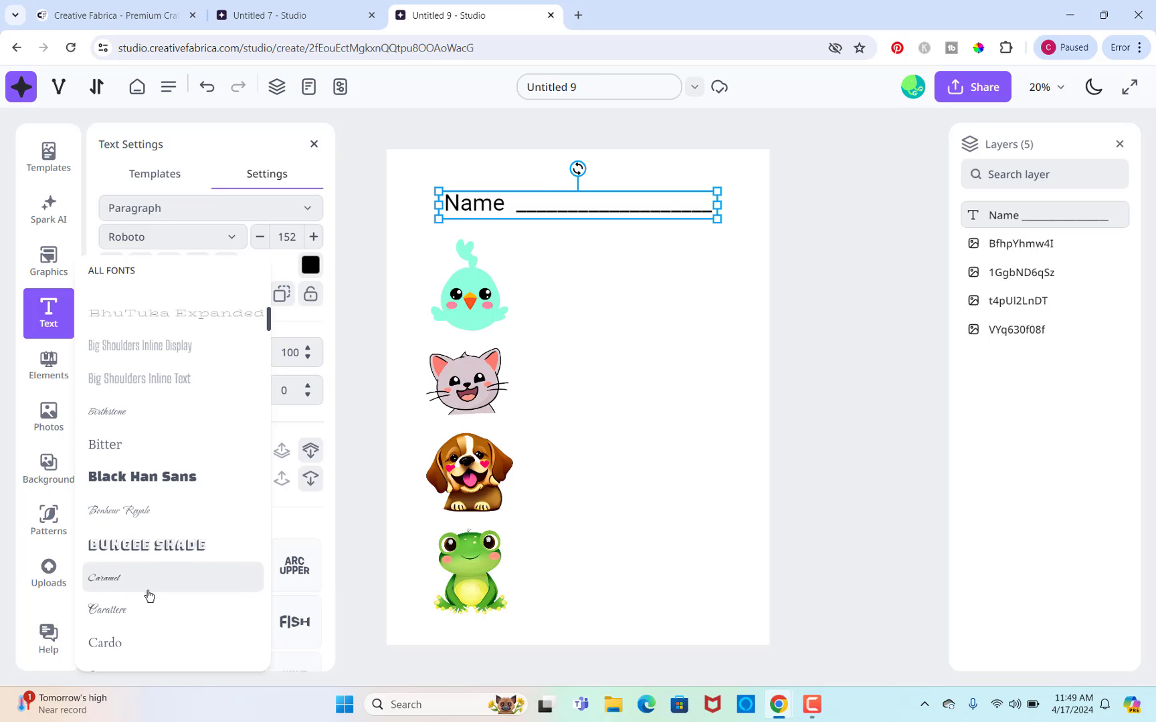
{"action": "scroll", "coordinate": [149, 596], "scroll_direction": "down", "scroll_amount": 1}
{"action": "scroll", "coordinate": [148, 595], "scroll_direction": "down", "scroll_amount": 4}
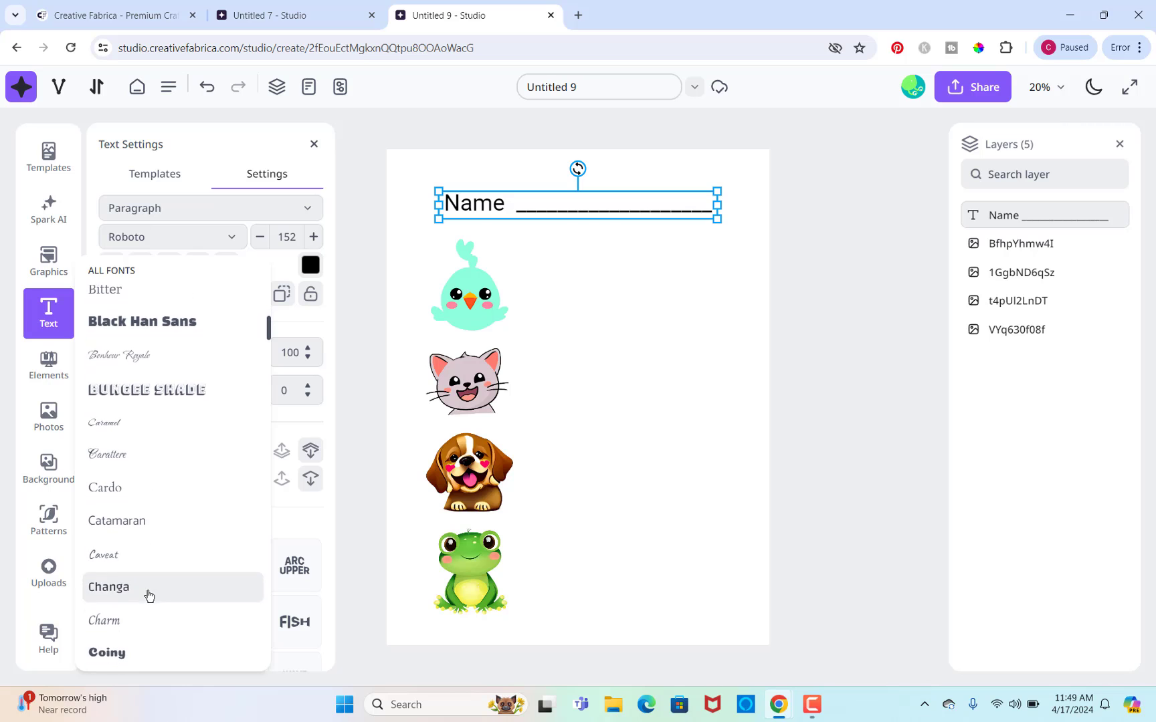
{"action": "scroll", "coordinate": [148, 595], "scroll_direction": "down", "scroll_amount": 4}
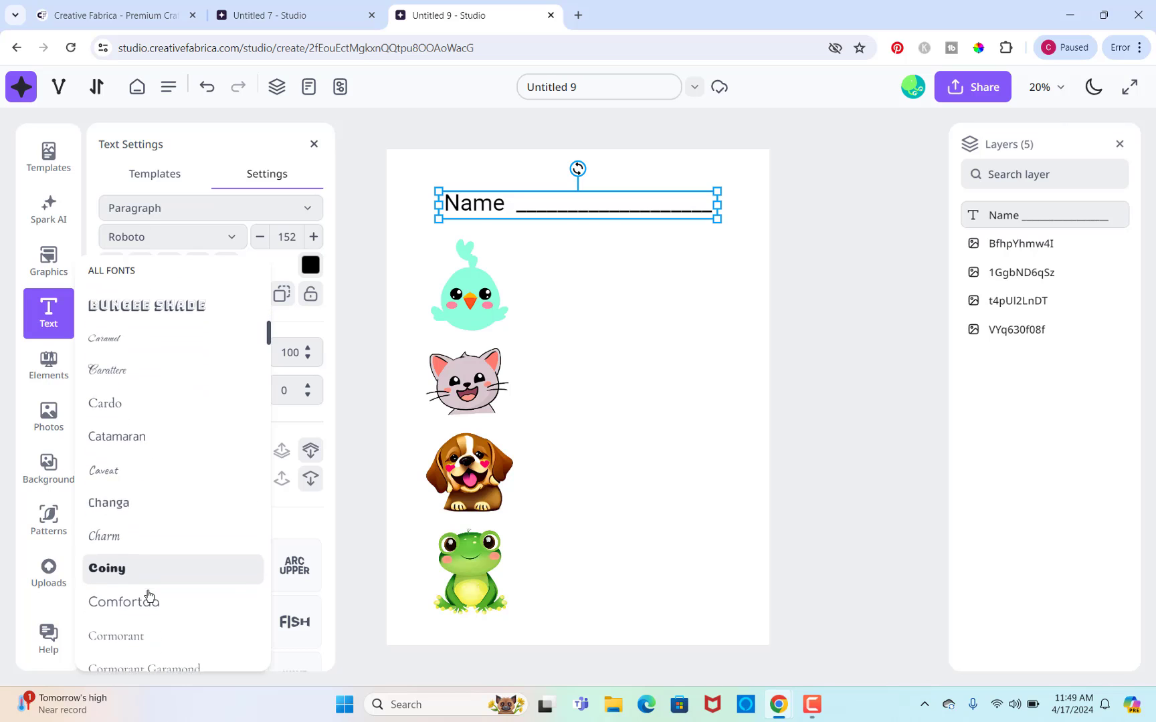
{"action": "scroll", "coordinate": [149, 595], "scroll_direction": "down", "scroll_amount": 4}
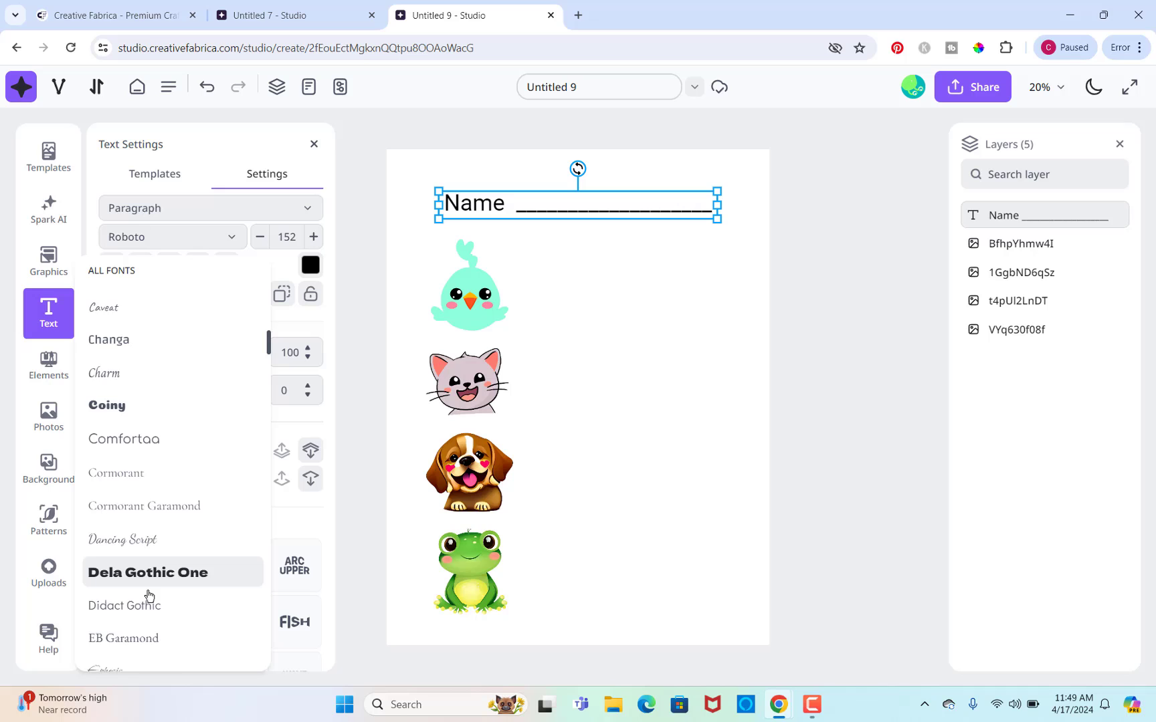
{"action": "scroll", "coordinate": [148, 595], "scroll_direction": "down", "scroll_amount": 3}
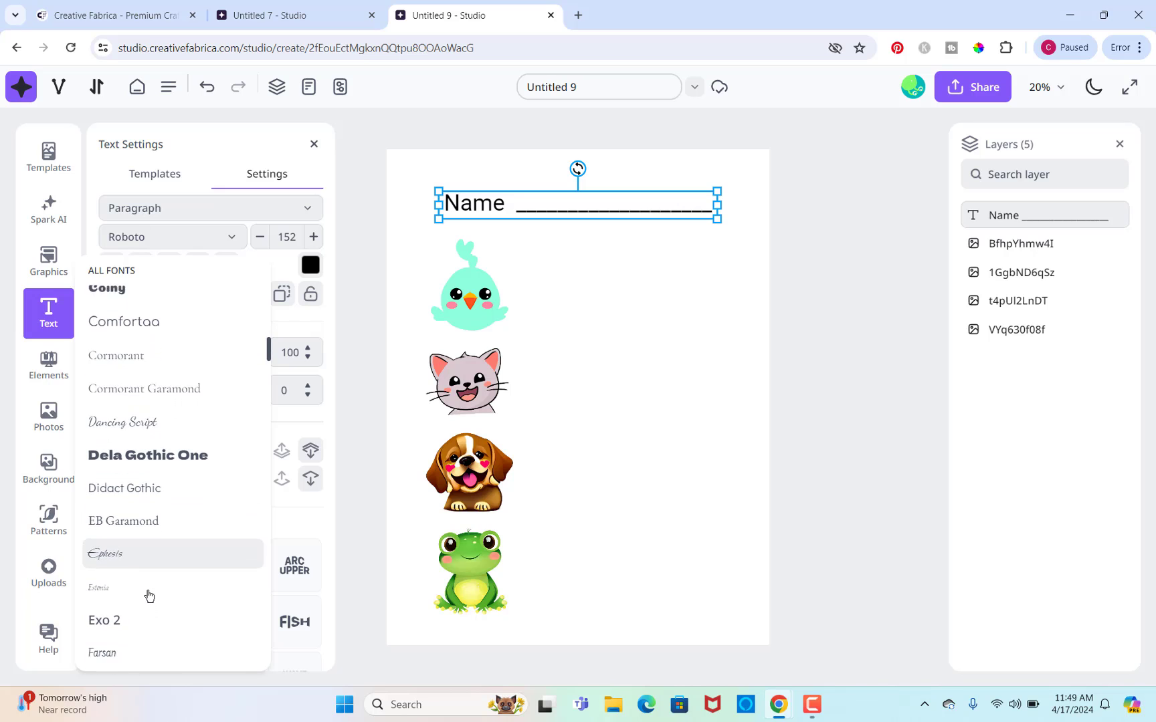
{"action": "left_click", "coordinate": [116, 466]}
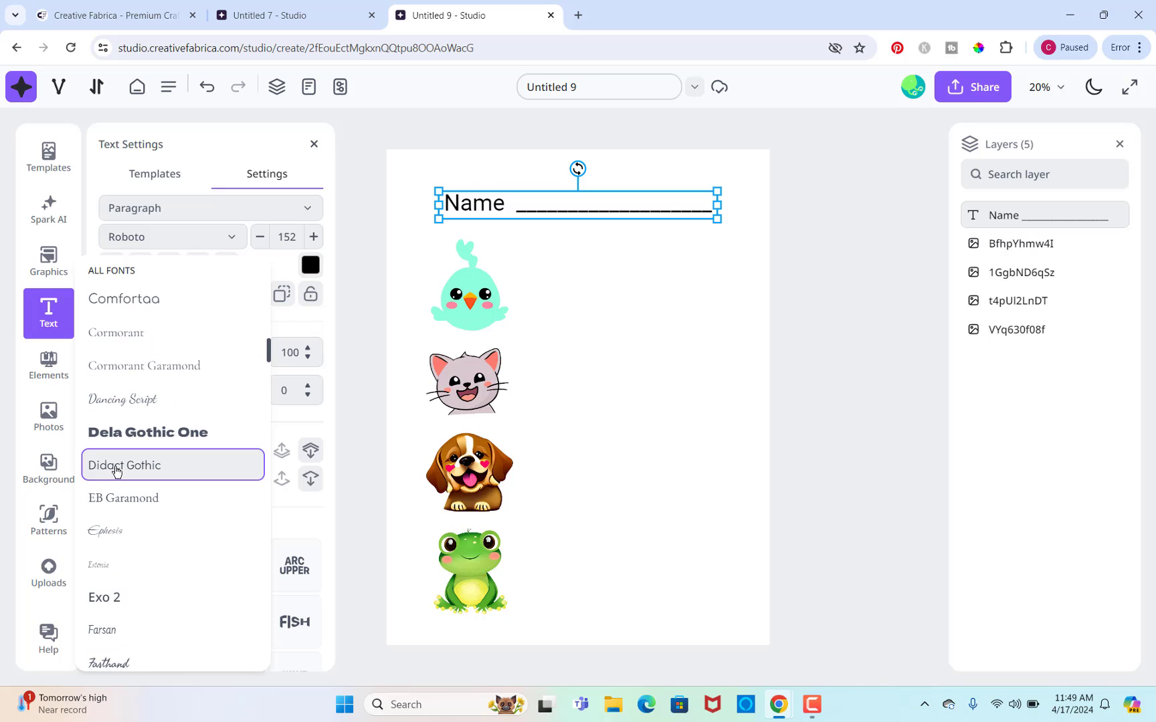
Add a body text line reading 'Draw a line from the picture to the matching name.' under the Name line
{"action": "left_click", "coordinate": [579, 305]}
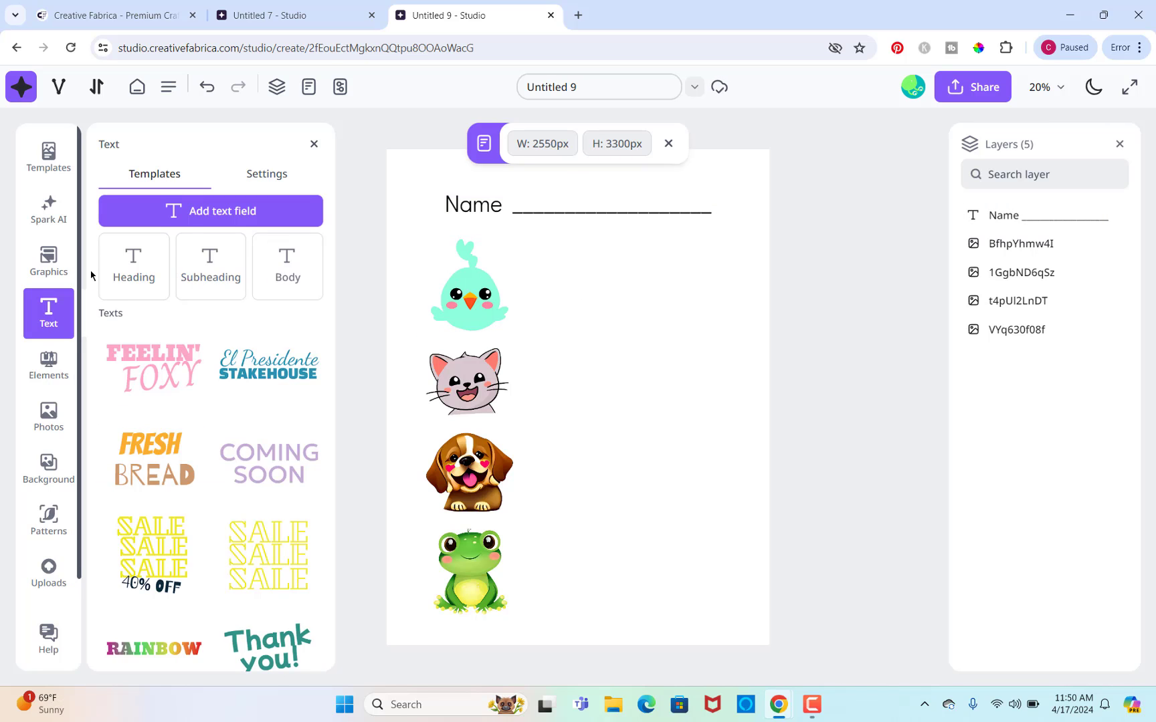
{"action": "left_click", "coordinate": [290, 275]}
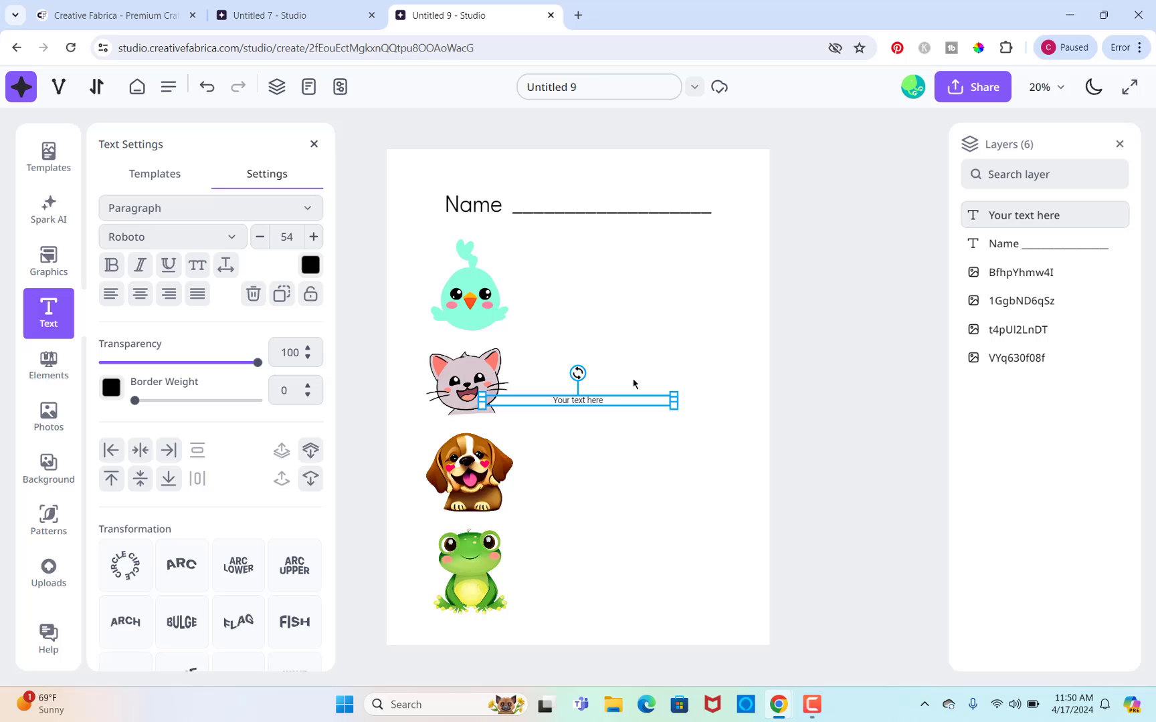
{"action": "type", "text": "Match the picture with the name"}
{"action": "type", "text": "."}
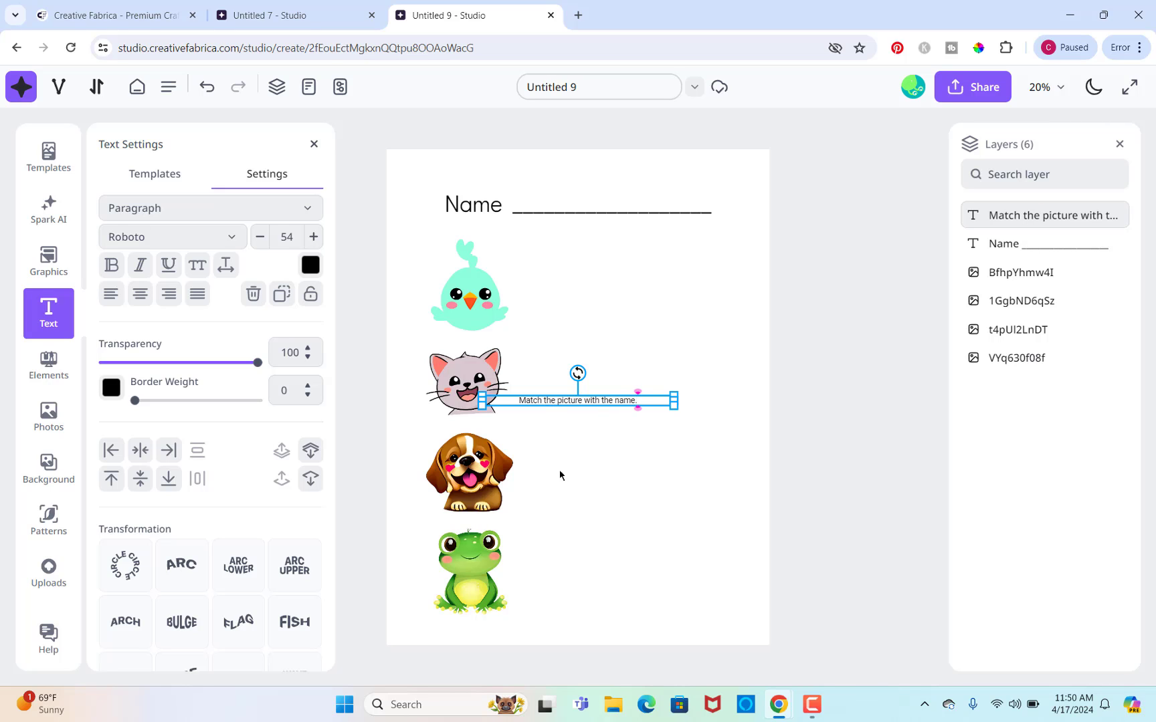
{"action": "left_click", "coordinate": [635, 473]}
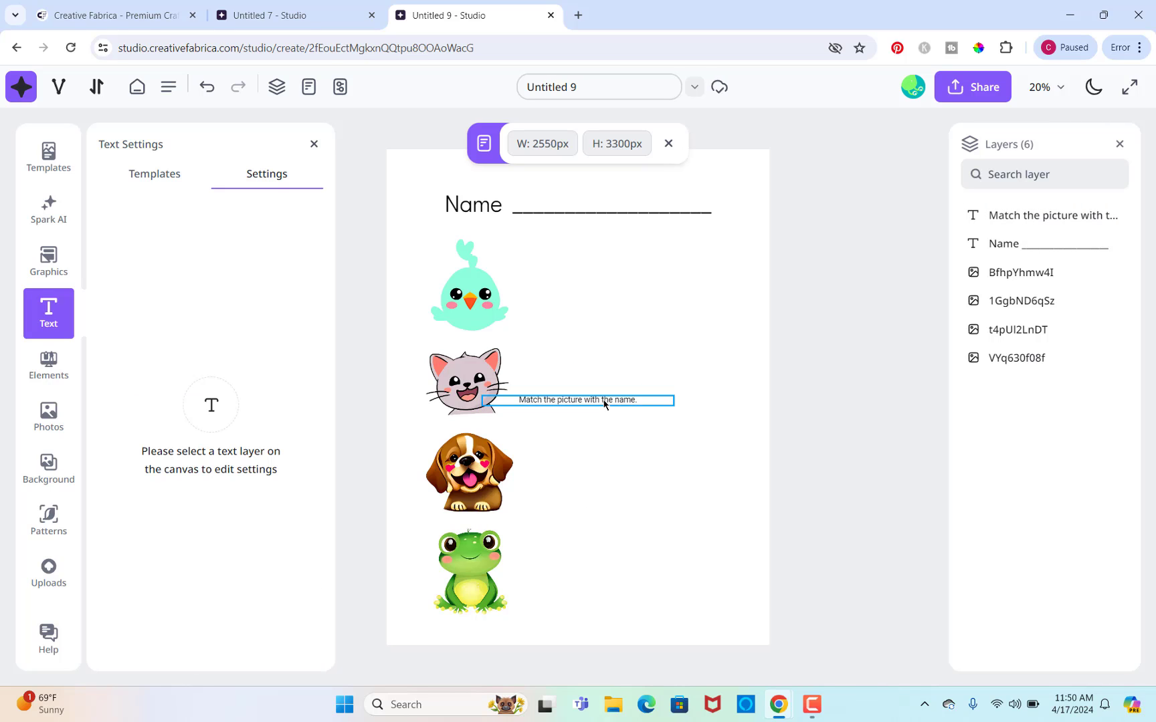
{"action": "left_click_drag", "start_coordinate": [576, 400], "coordinate": [579, 228]}
Set the instruction in Didact Gothic and centre it on the page beneath the Name line
{"action": "left_click", "coordinate": [171, 236]}
{"action": "left_click", "coordinate": [147, 348]}
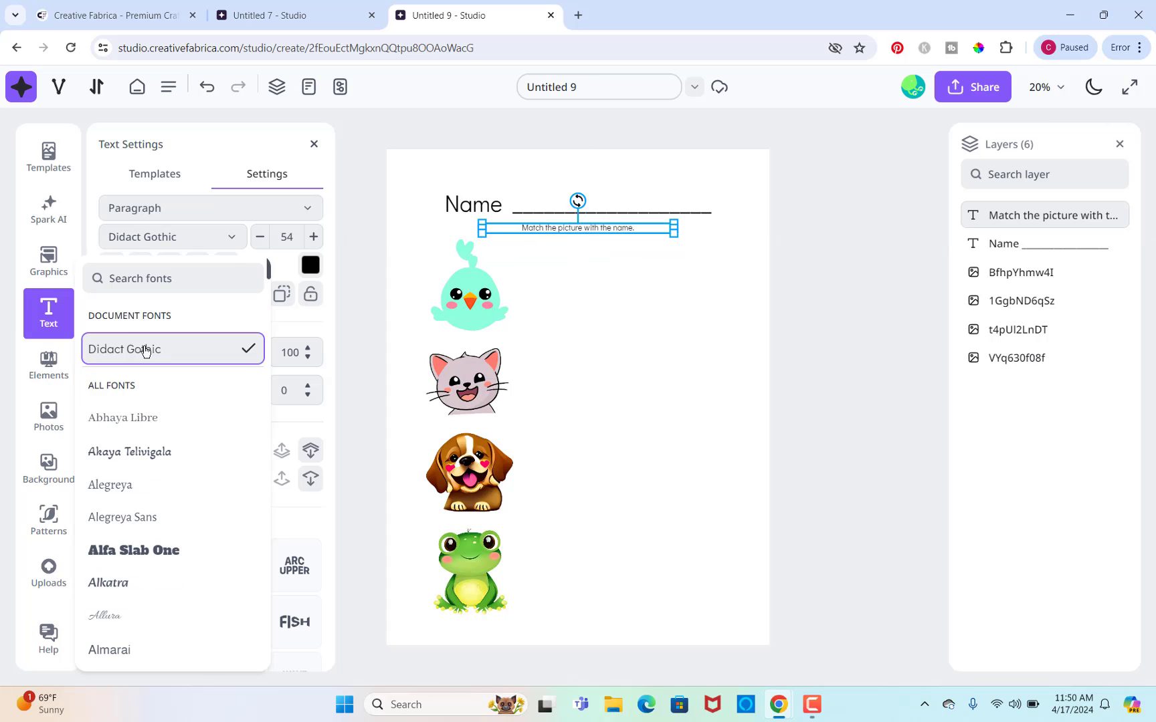
{"action": "left_click", "coordinate": [651, 315]}
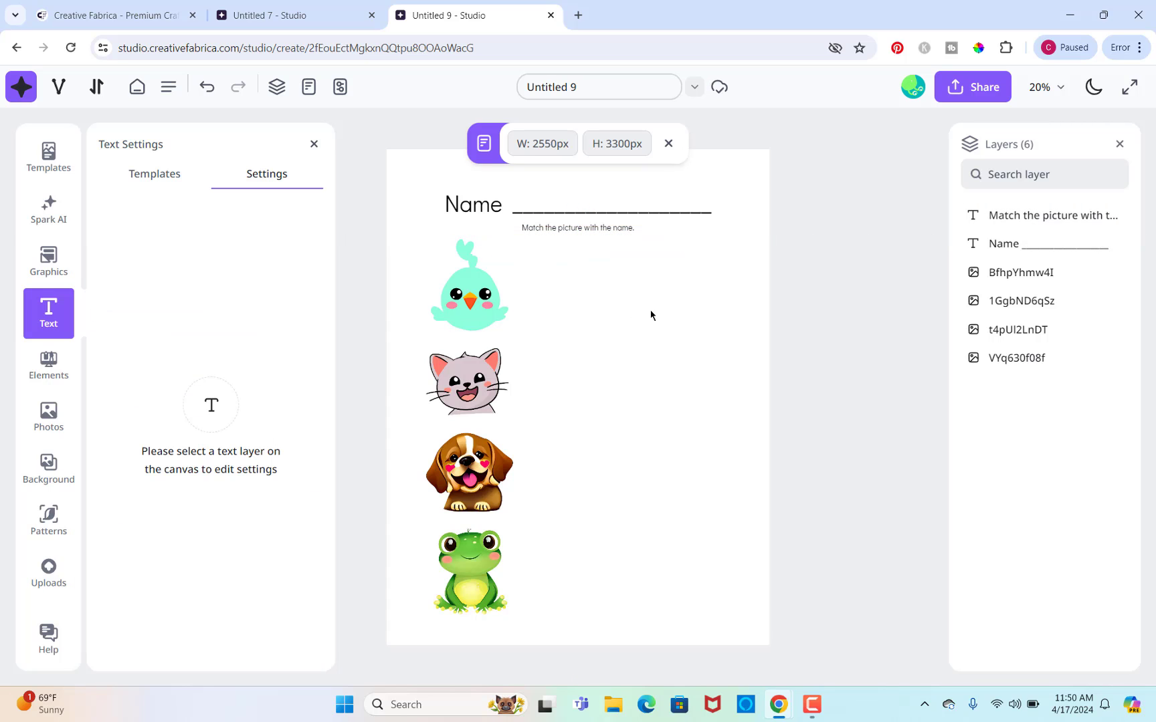
{"action": "left_click_drag", "start_coordinate": [590, 228], "coordinate": [583, 235]}
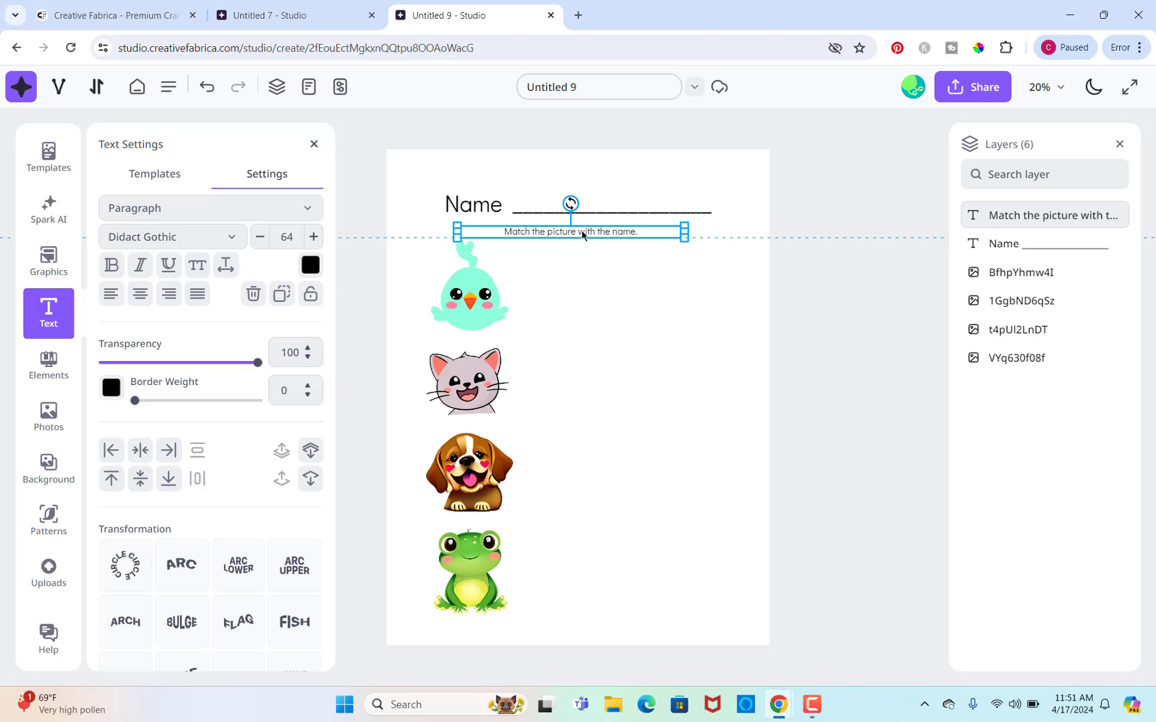
{"action": "left_click", "coordinate": [657, 412]}
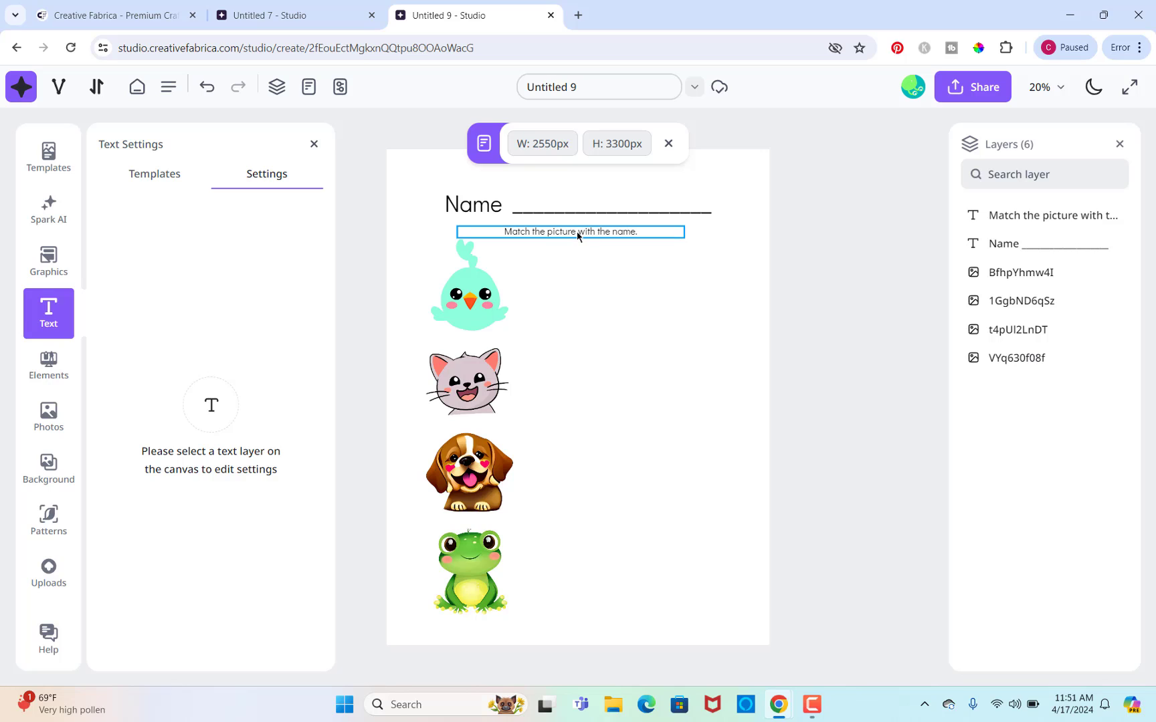
{"action": "left_click_drag", "start_coordinate": [583, 234], "coordinate": [588, 234]}
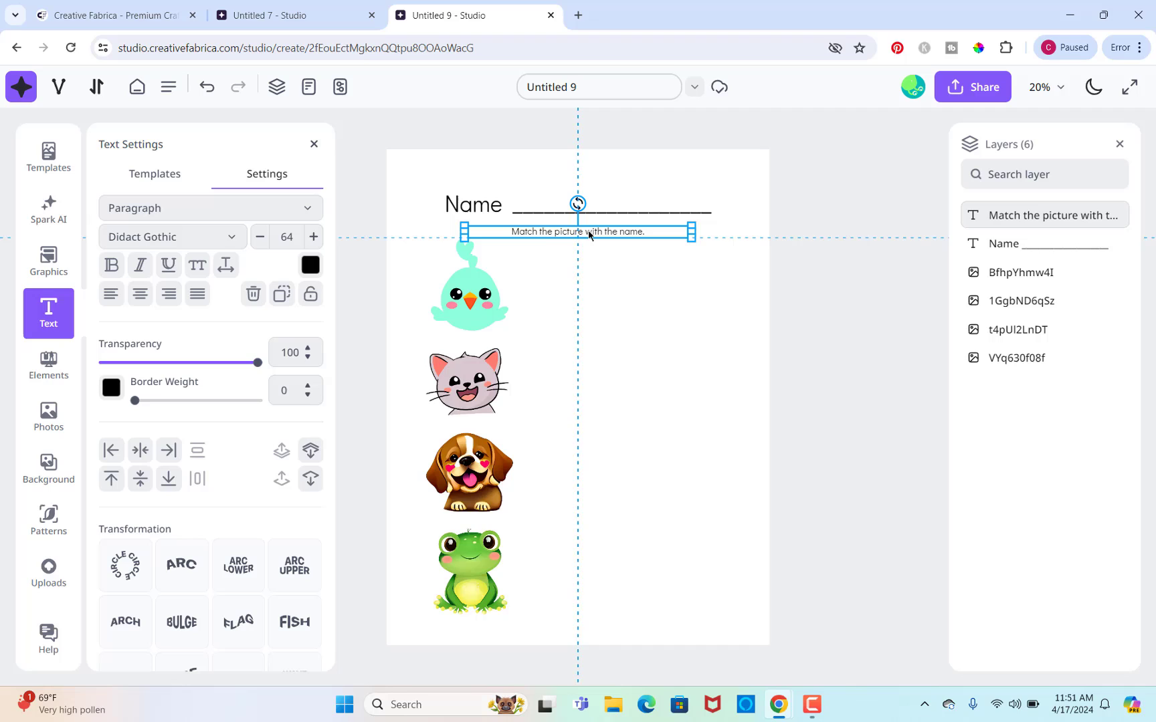
{"action": "left_click_drag", "start_coordinate": [588, 234], "coordinate": [588, 234]}
{"action": "left_click", "coordinate": [676, 475]}
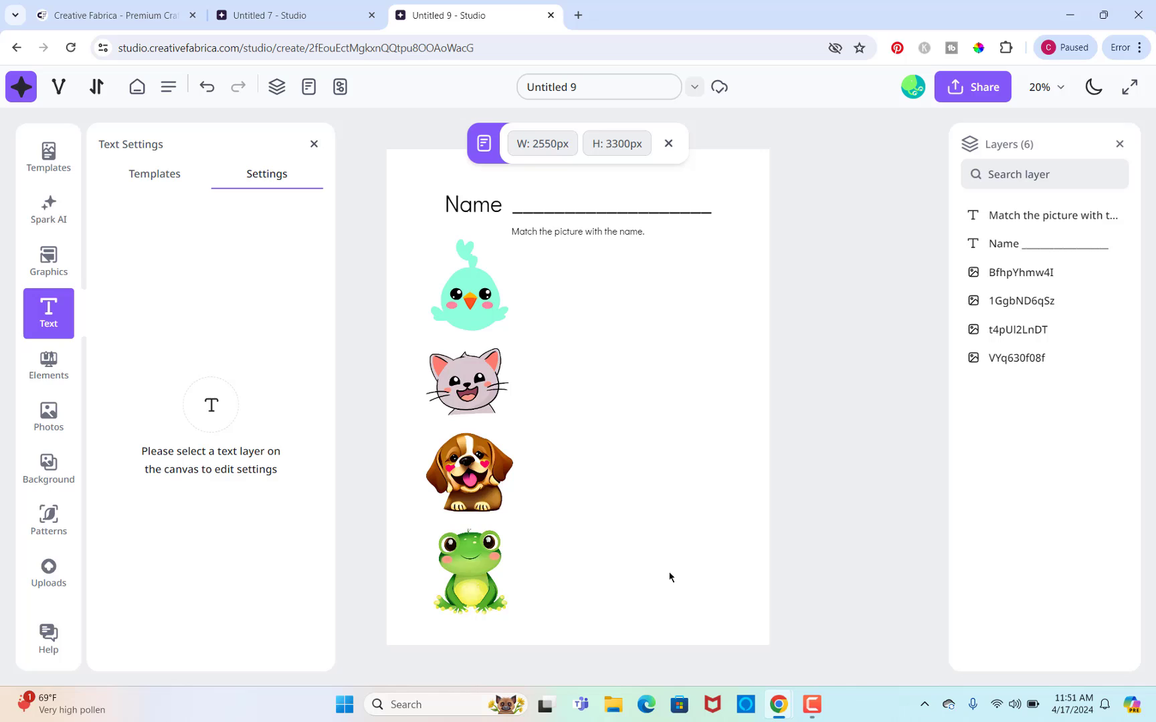
{"action": "left_click", "coordinate": [538, 234]}
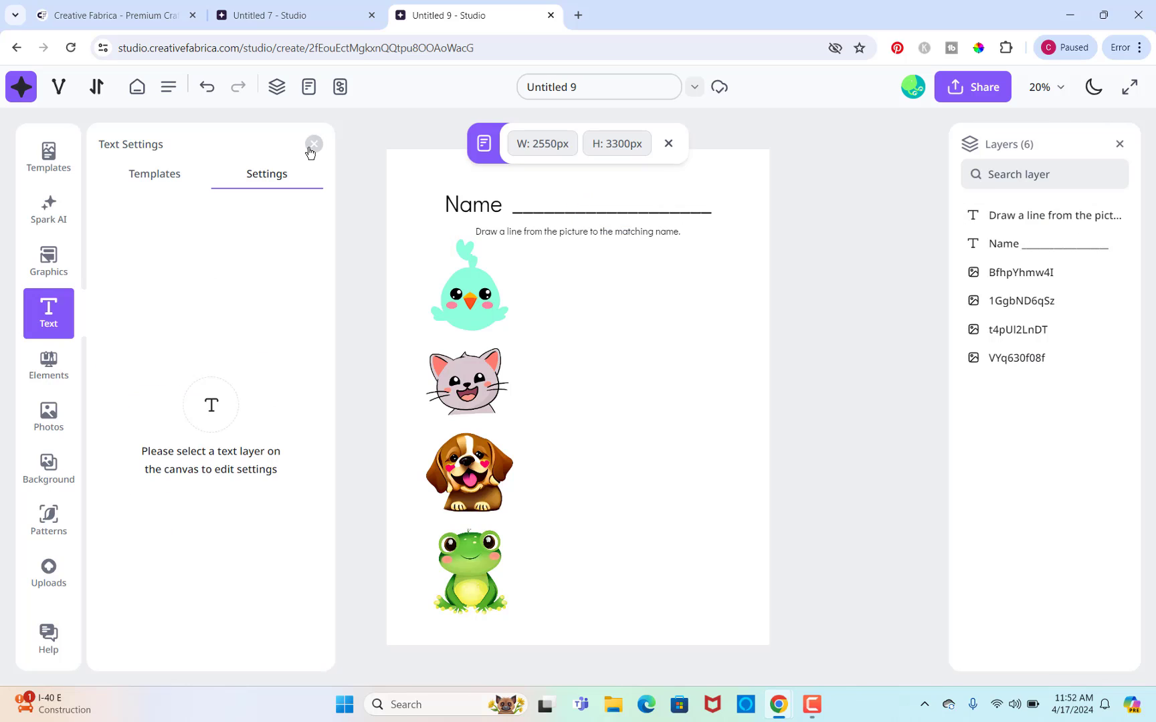
Add a heading text reading 'Bird' and place it to the right of the dog picture
{"action": "left_click", "coordinate": [312, 147]}
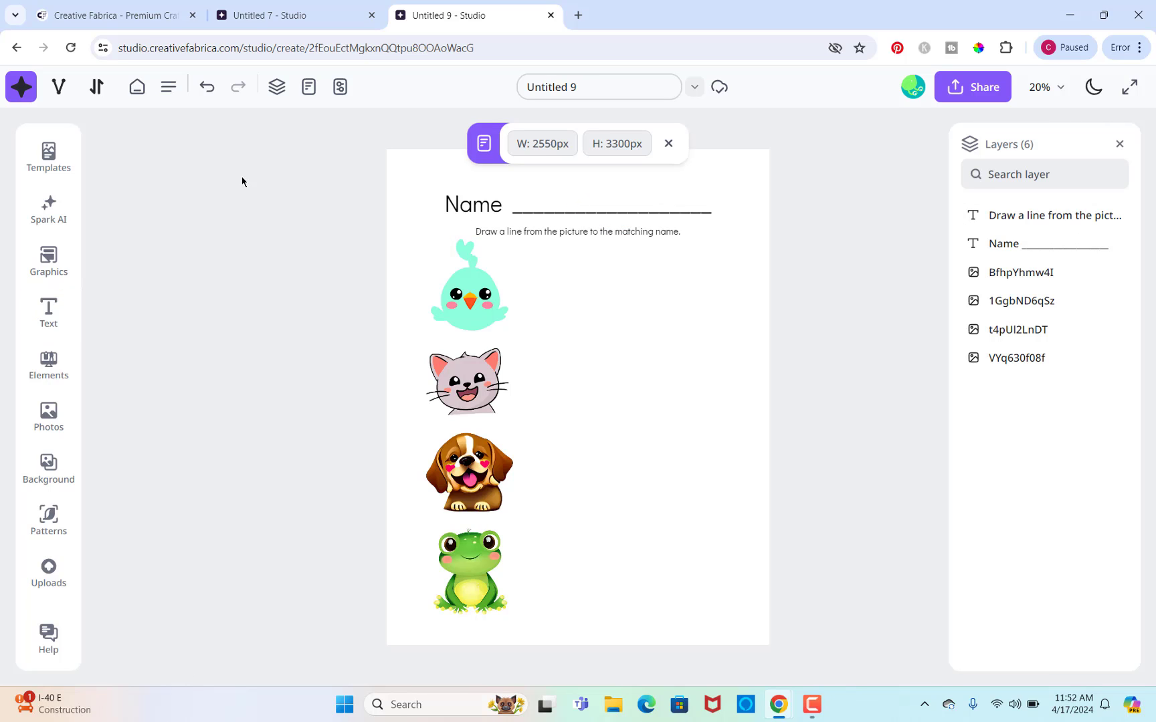
{"action": "left_click", "coordinate": [51, 322]}
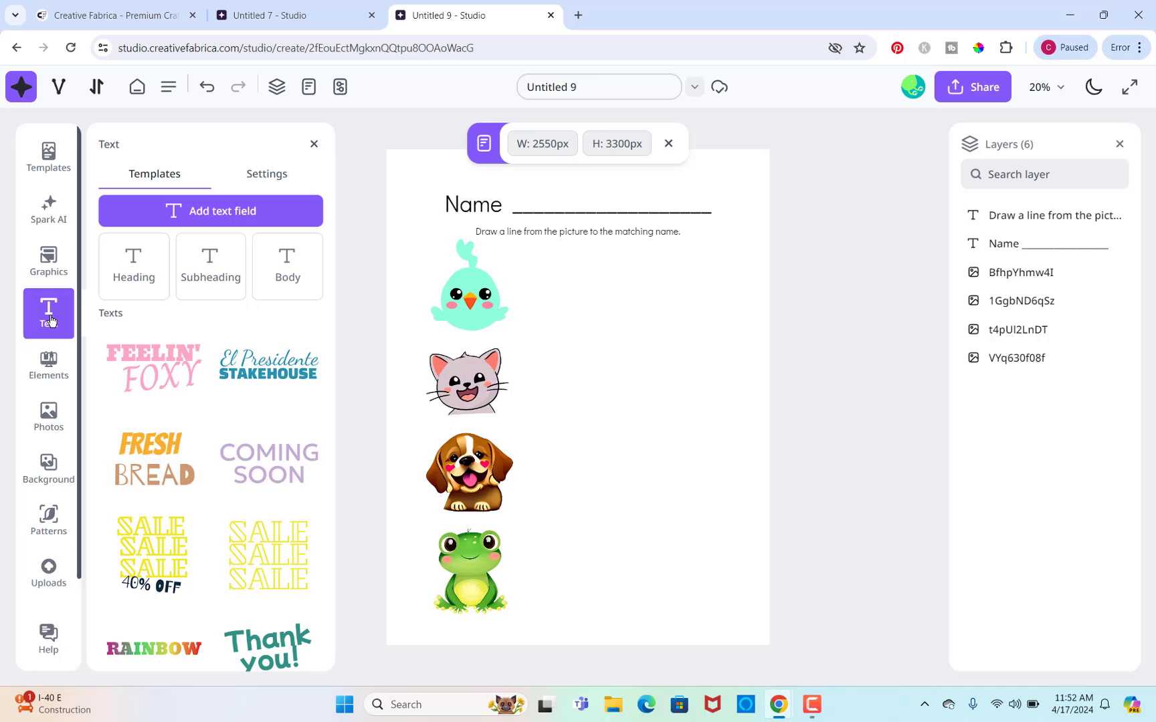
{"action": "left_click", "coordinate": [130, 271]}
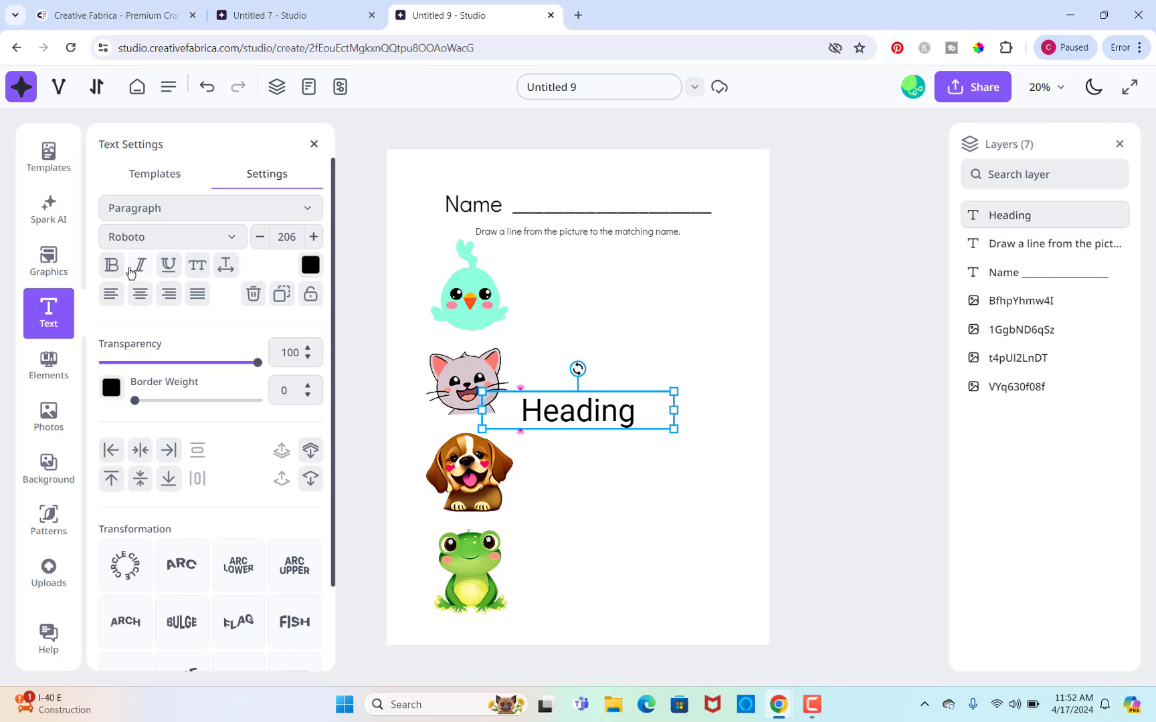
{"action": "double_click", "coordinate": [632, 416]}
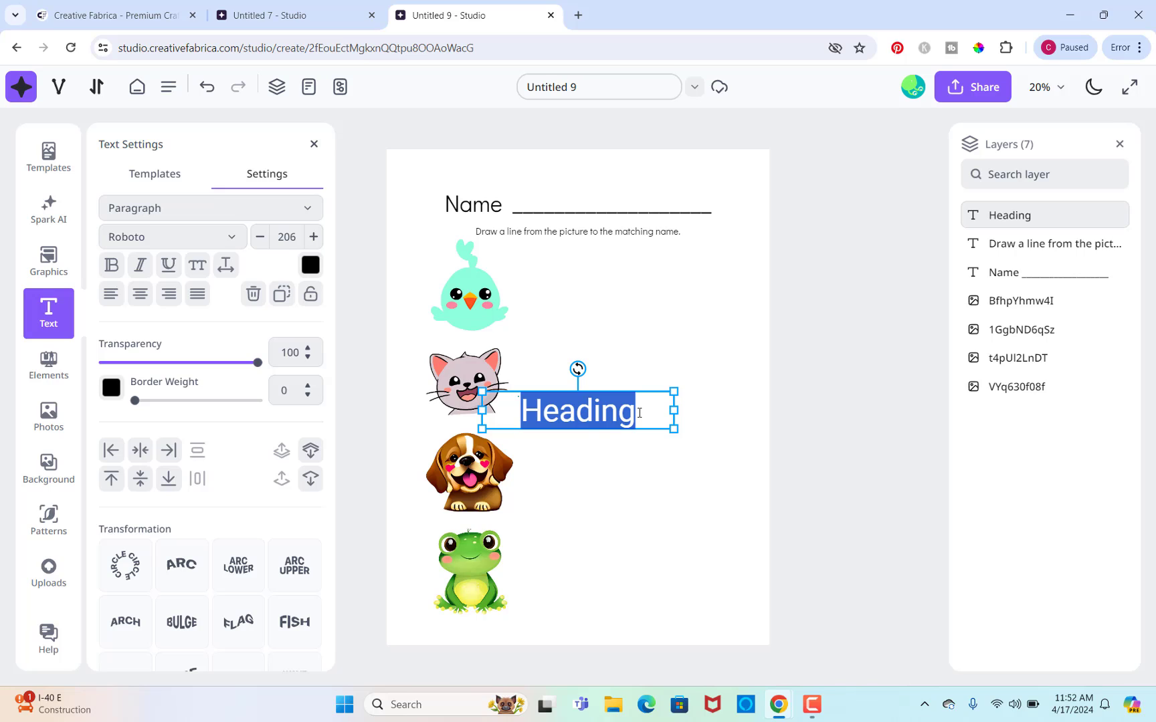
{"action": "type", "text": "Bird"}
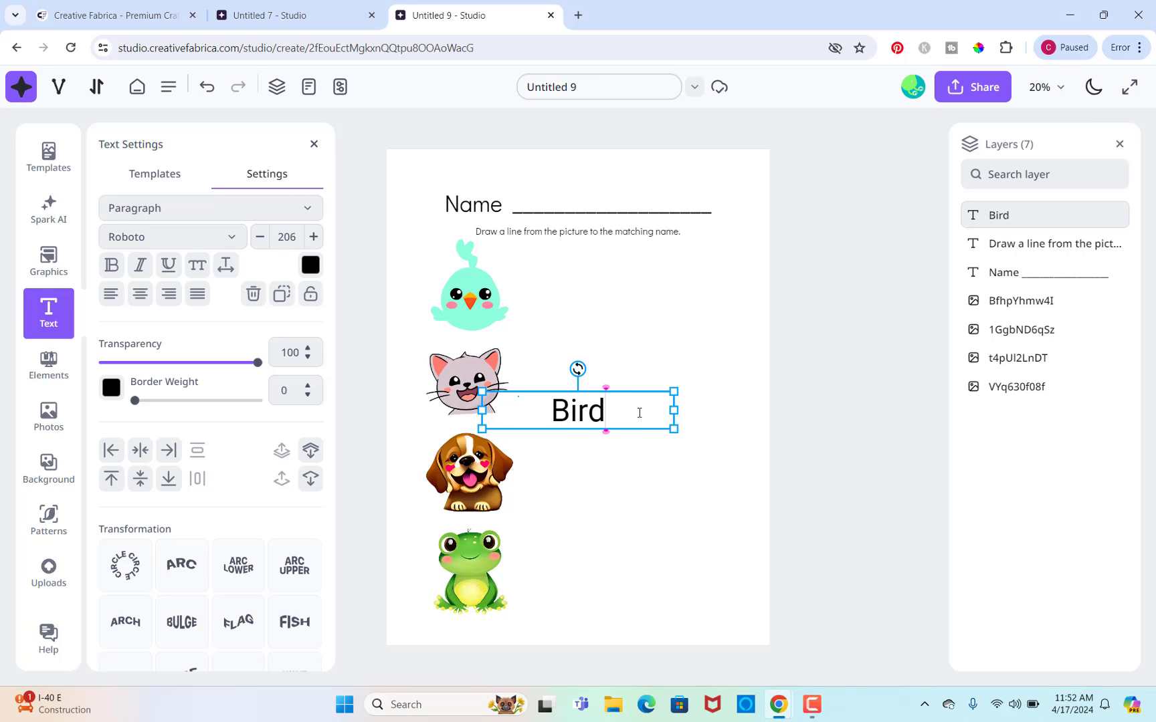
{"action": "left_click", "coordinate": [707, 519]}
{"action": "left_click", "coordinate": [706, 519]}
{"action": "left_click_drag", "start_coordinate": [582, 411], "coordinate": [681, 480]}
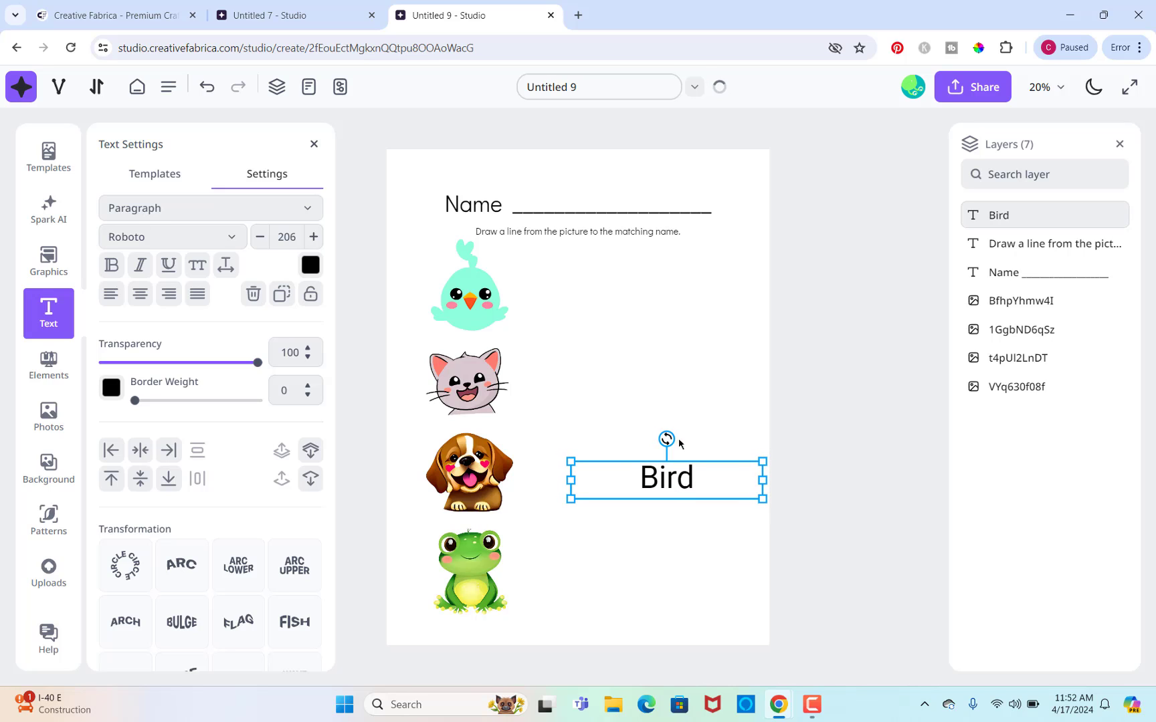
{"action": "left_click", "coordinate": [678, 372]}
Change the Bird label's font to Didact Gothic
{"action": "left_click", "coordinate": [683, 483]}
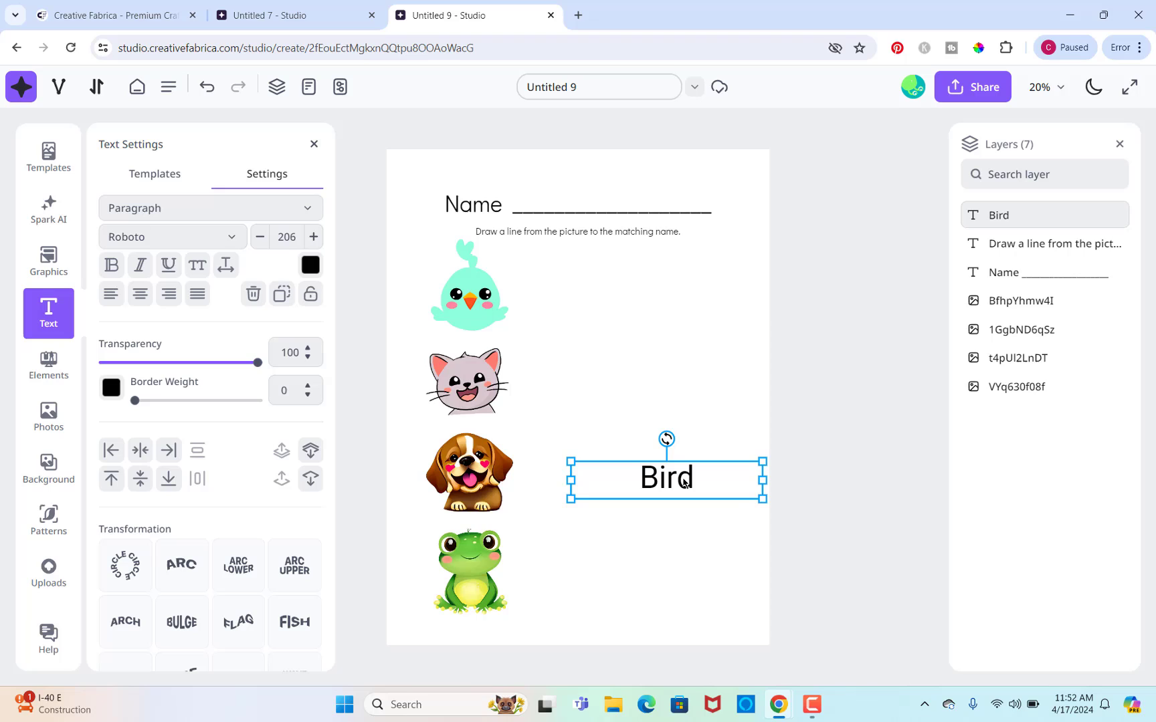
{"action": "left_click", "coordinate": [282, 296]}
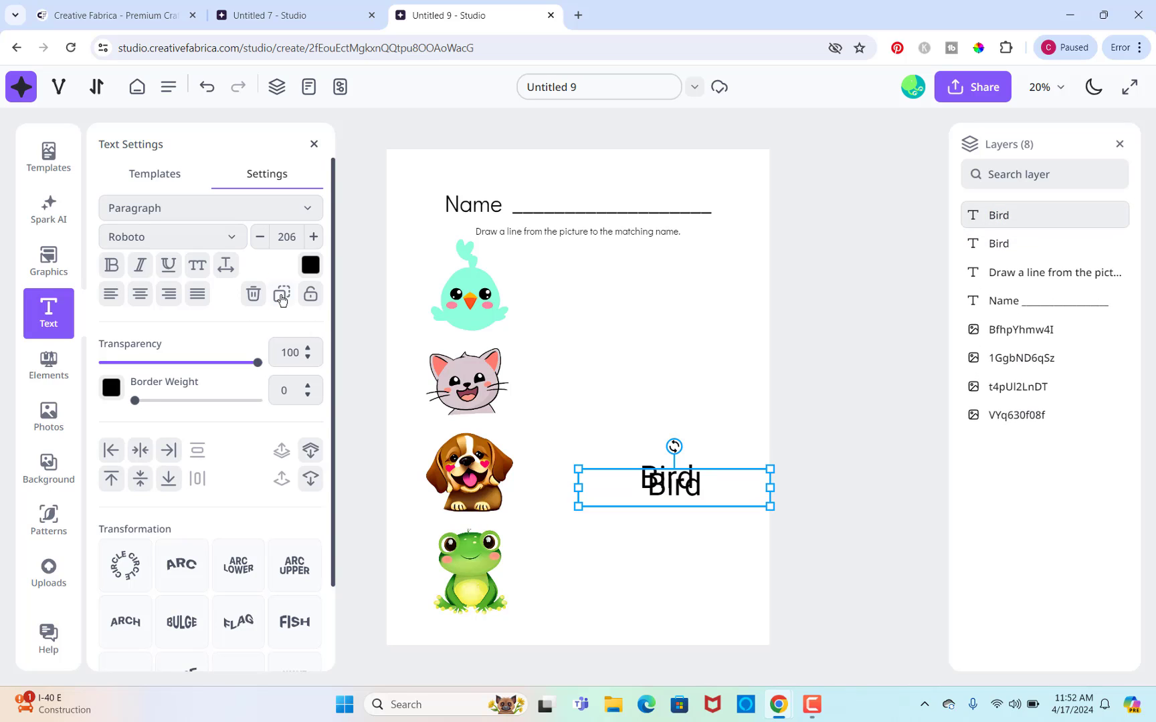
{"action": "key", "text": "ctrl+z"}
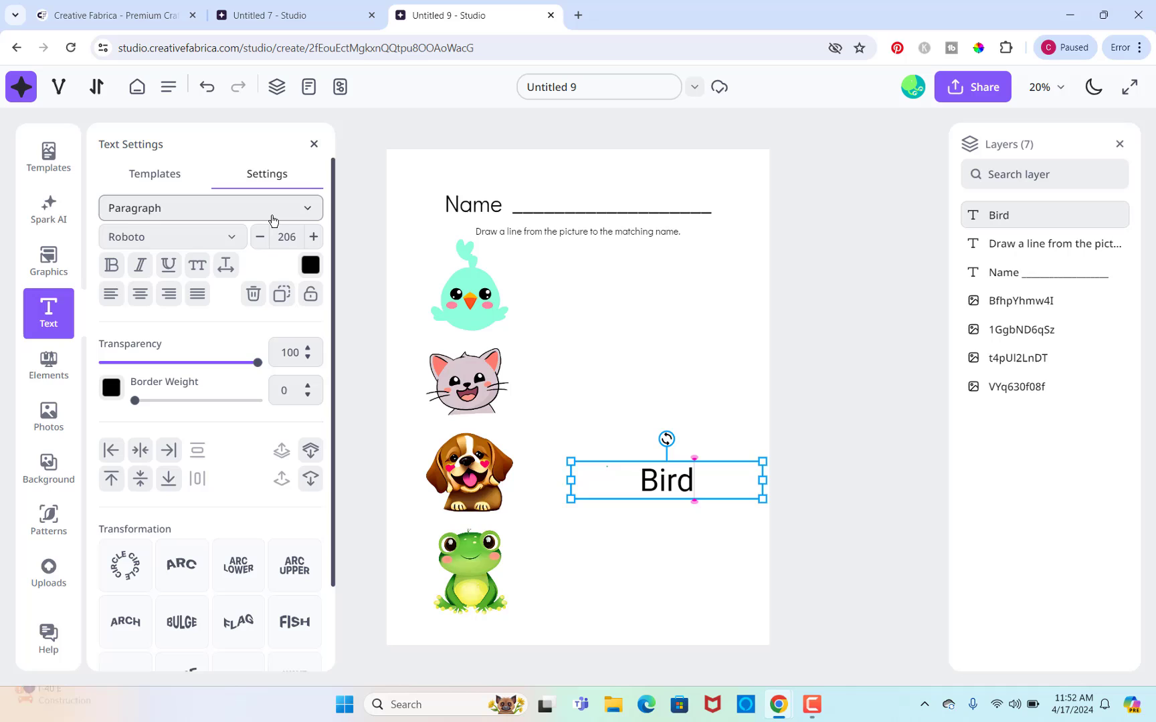
{"action": "left_click", "coordinate": [232, 243]}
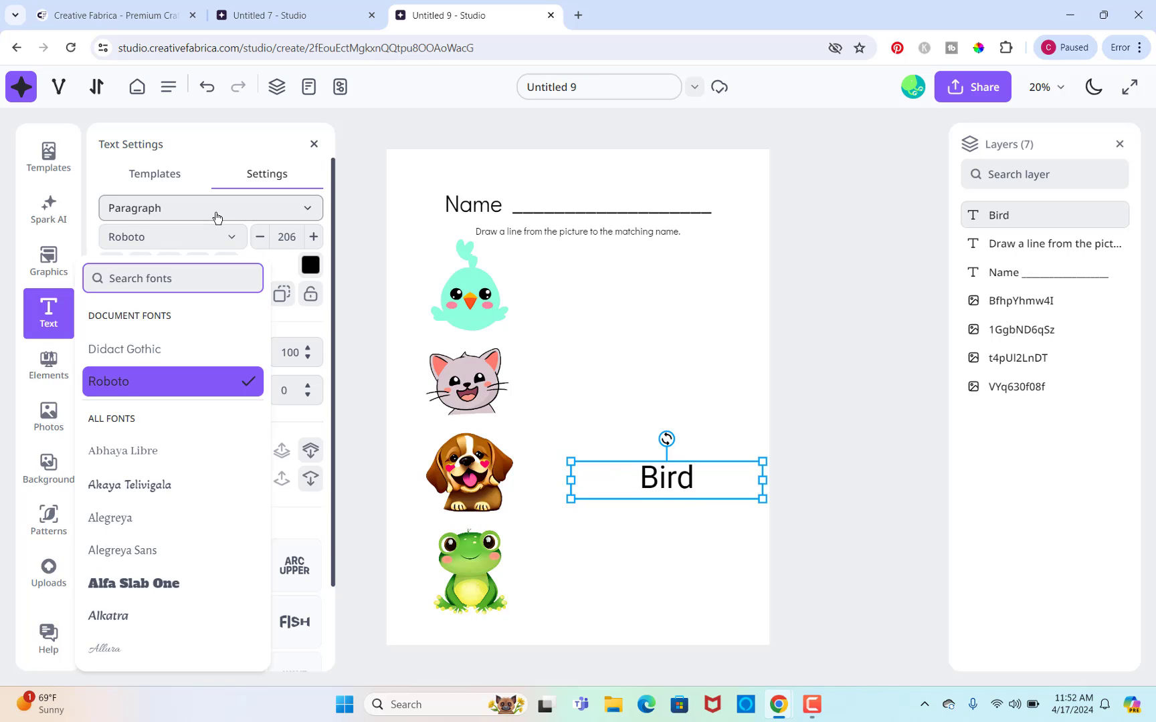
{"action": "left_click", "coordinate": [133, 349]}
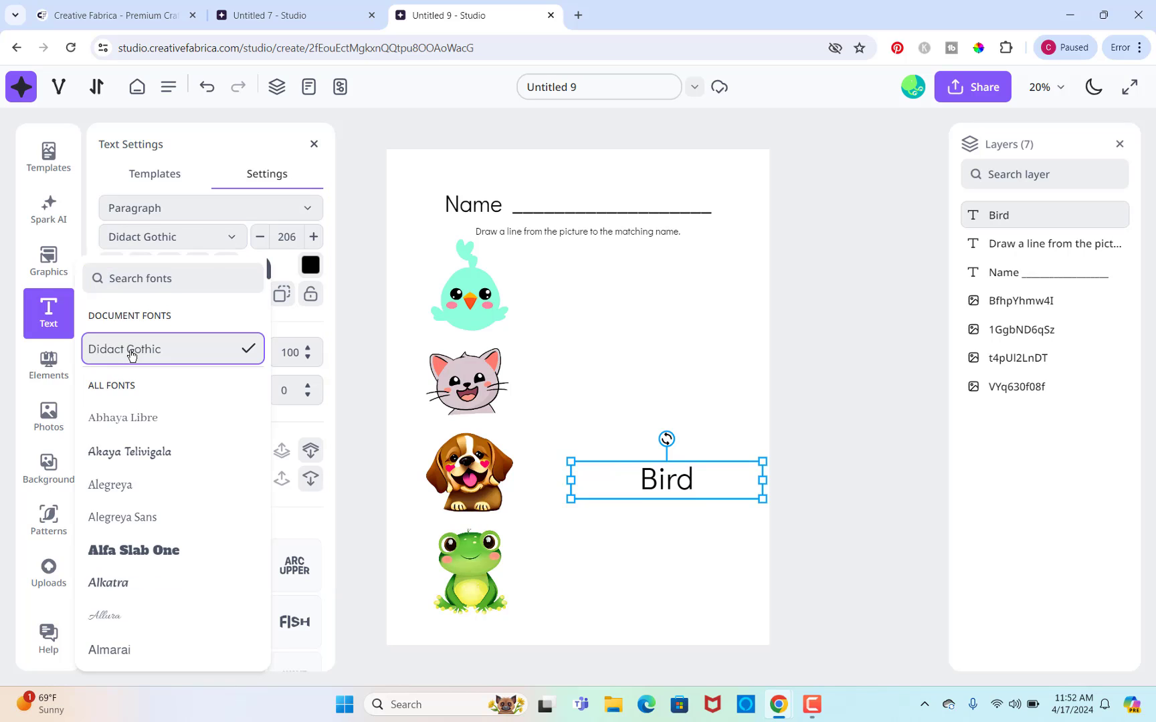
{"action": "left_click", "coordinate": [704, 480]}
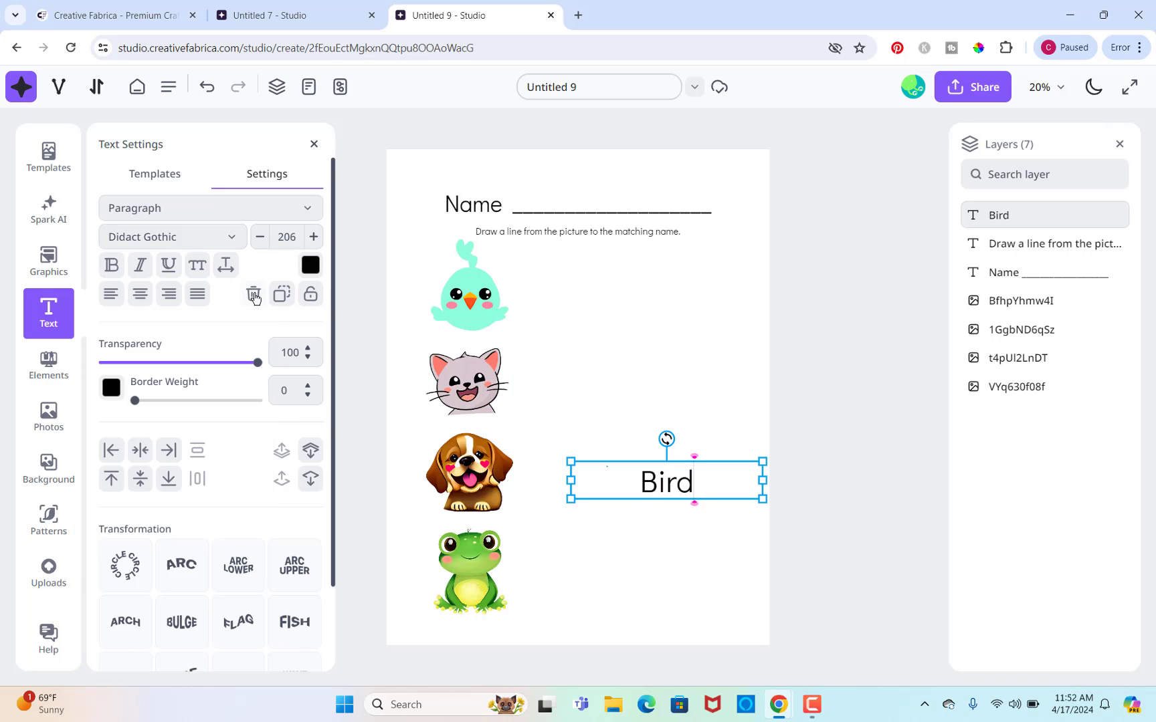
Duplicate the Bird label and retype the copies as Dog, Cat and Frog beside the pictures
{"action": "left_click", "coordinate": [282, 295]}
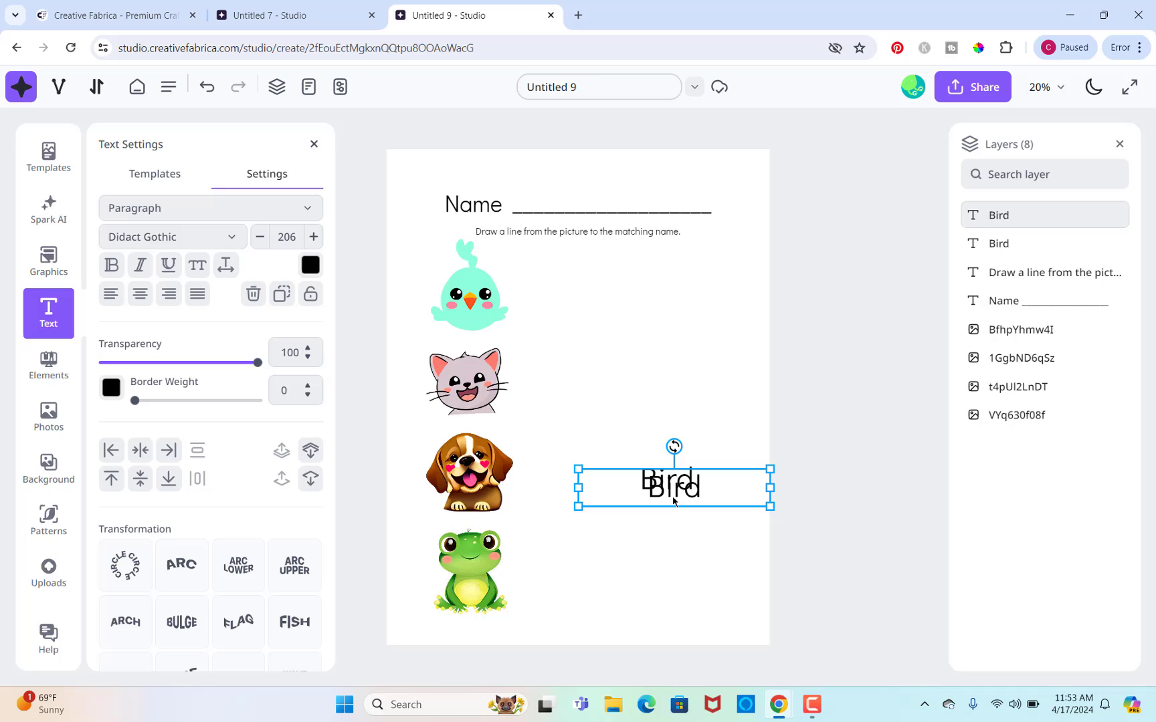
{"action": "left_click_drag", "start_coordinate": [689, 491], "coordinate": [682, 291]}
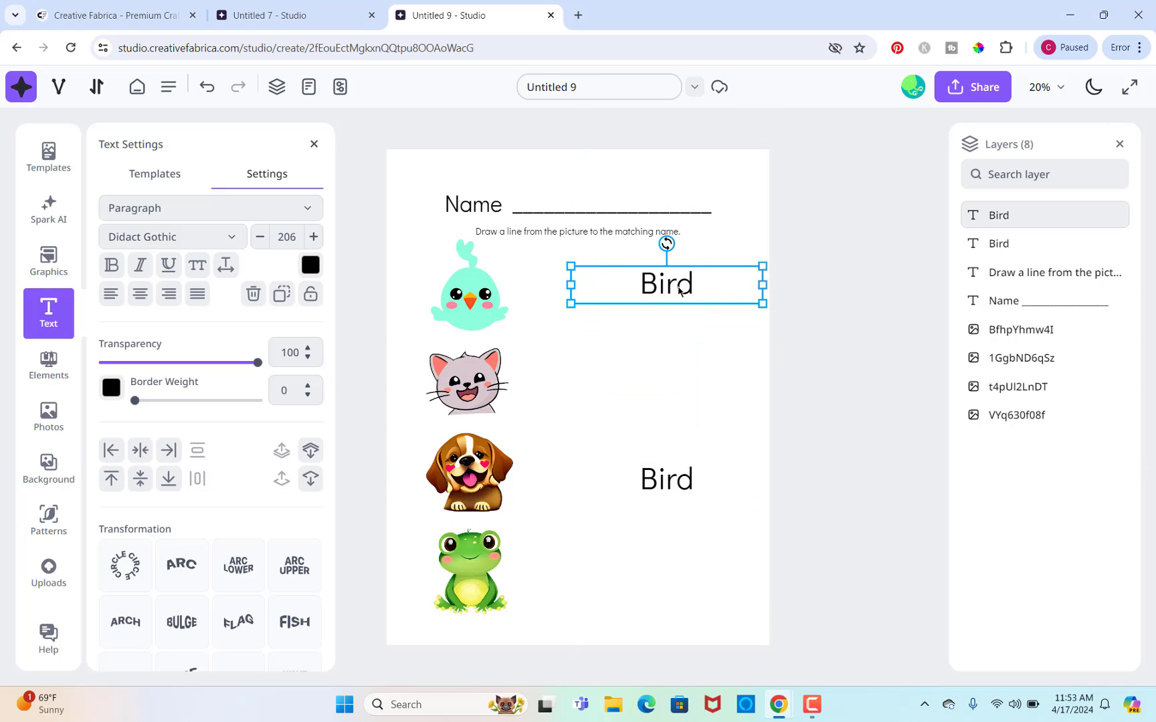
{"action": "left_click", "coordinate": [696, 289]}
{"action": "key", "text": "ctrl+a"}
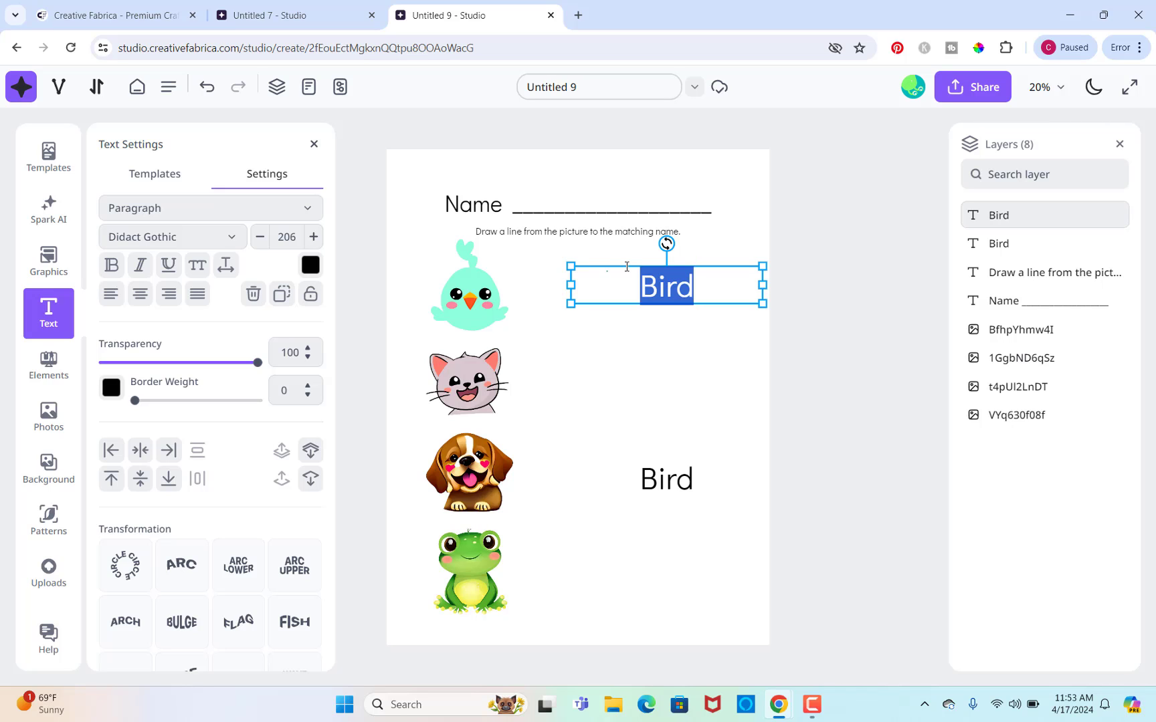
{"action": "type", "text": "Dog"}
{"action": "left_click", "coordinate": [282, 293]}
{"action": "double_click", "coordinate": [667, 584]}
{"action": "type", "text": "Cat"}
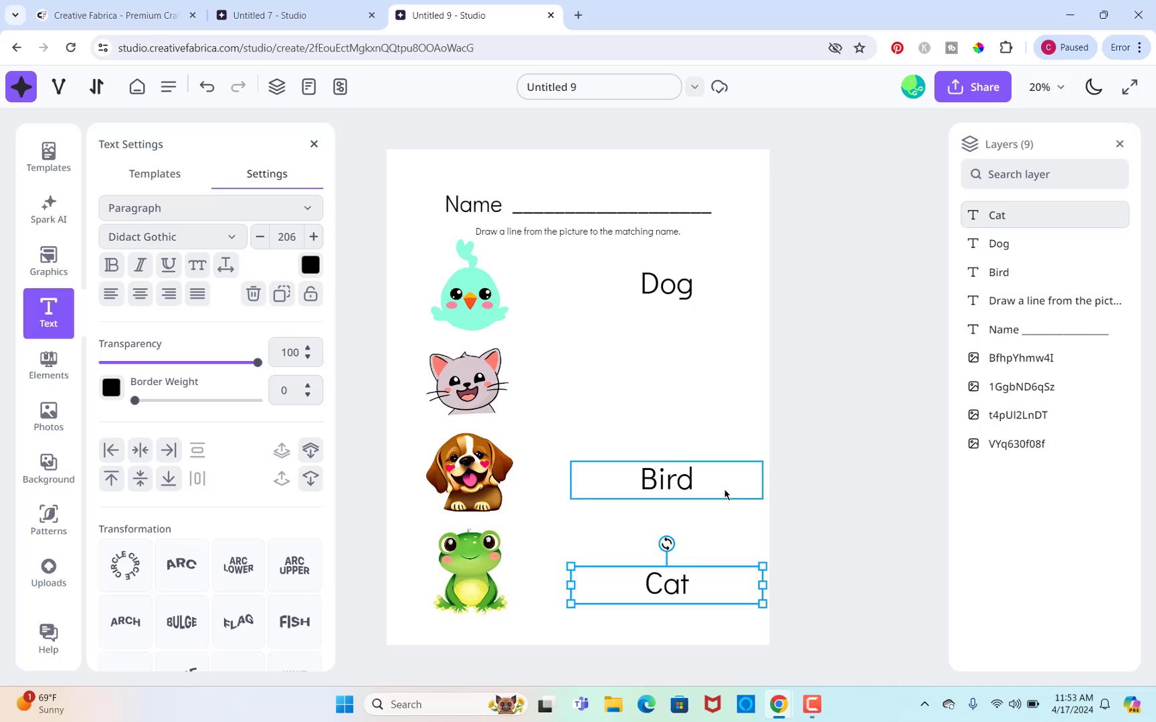
{"action": "left_click", "coordinate": [725, 495]}
{"action": "key", "text": "ctrl+d"}
{"action": "double_click", "coordinate": [735, 368]}
{"action": "type", "text": "Frog"}
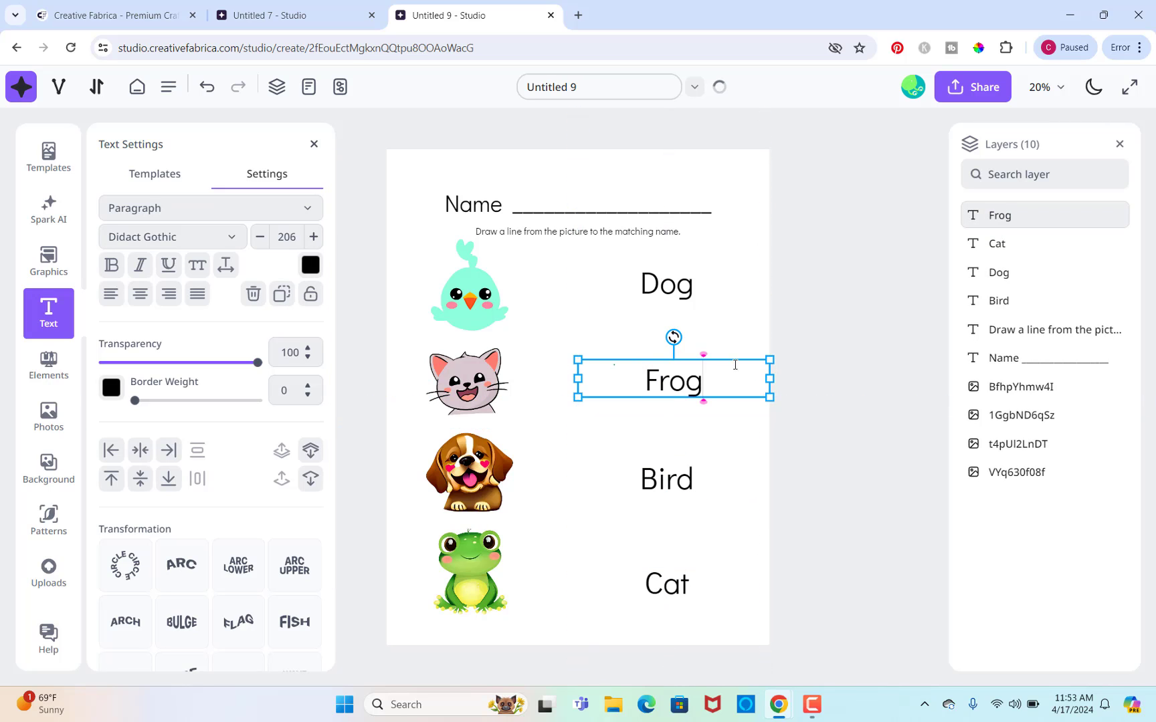
{"action": "left_click", "coordinate": [856, 369]}
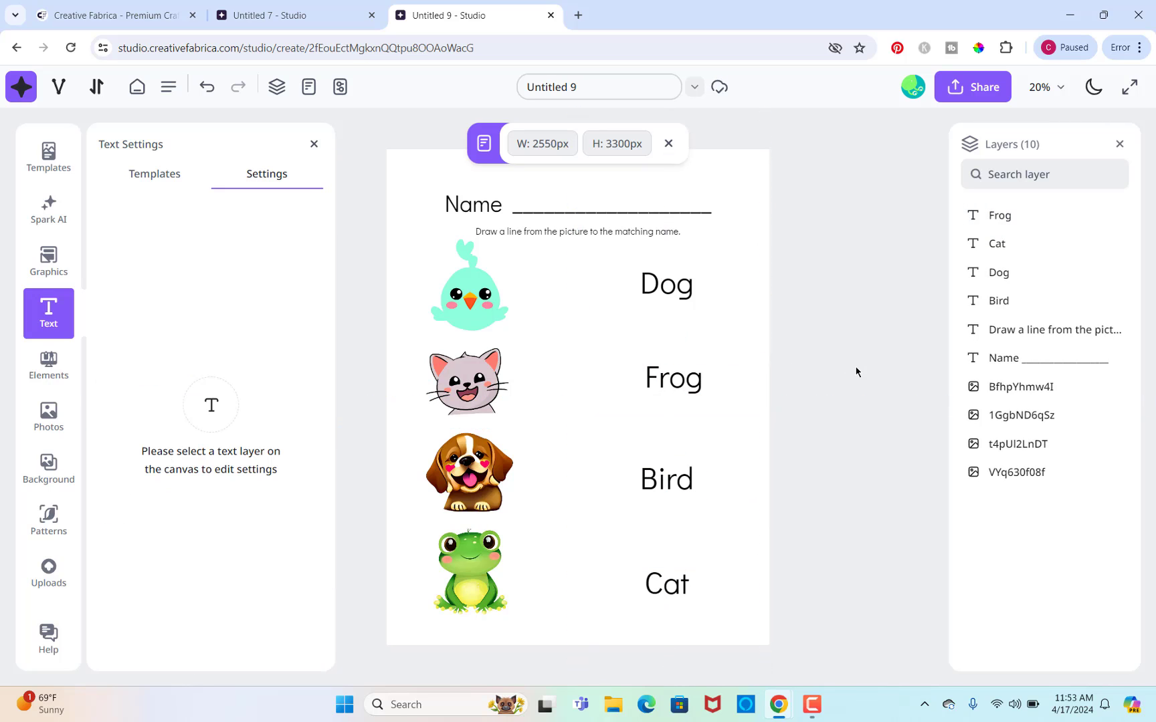
Left-align the text of the Frog, Dog, Bird and Cat labels
{"action": "left_click", "coordinate": [687, 388]}
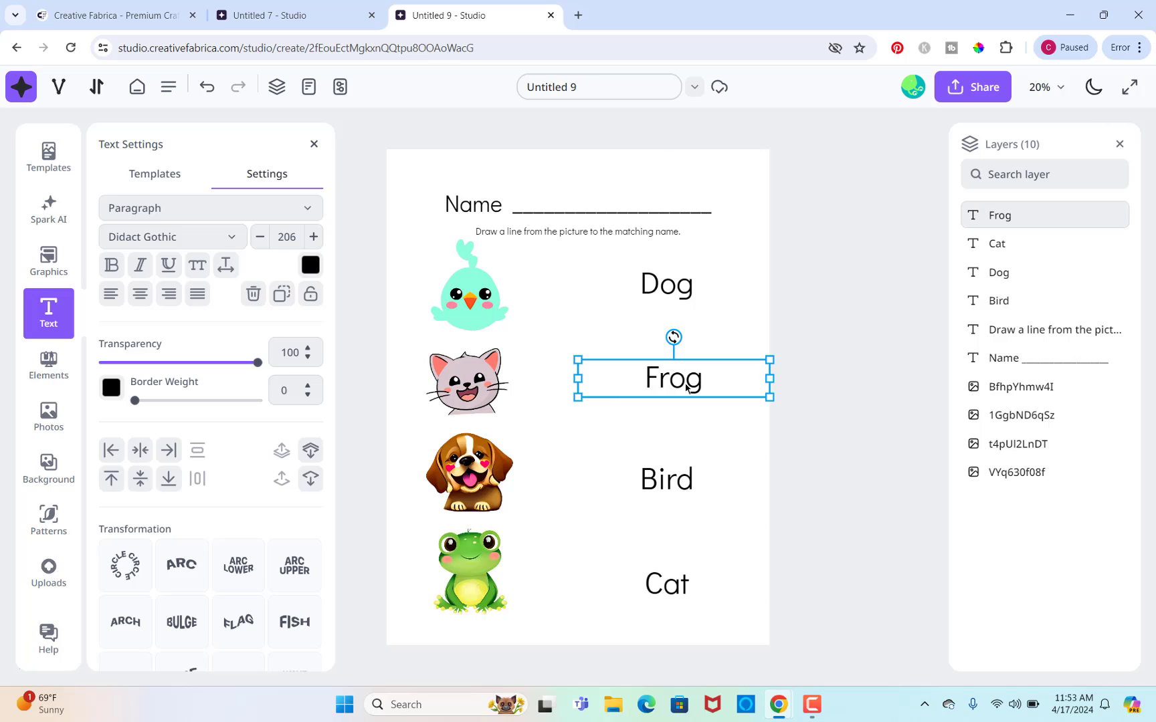
{"action": "left_click", "coordinate": [111, 298]}
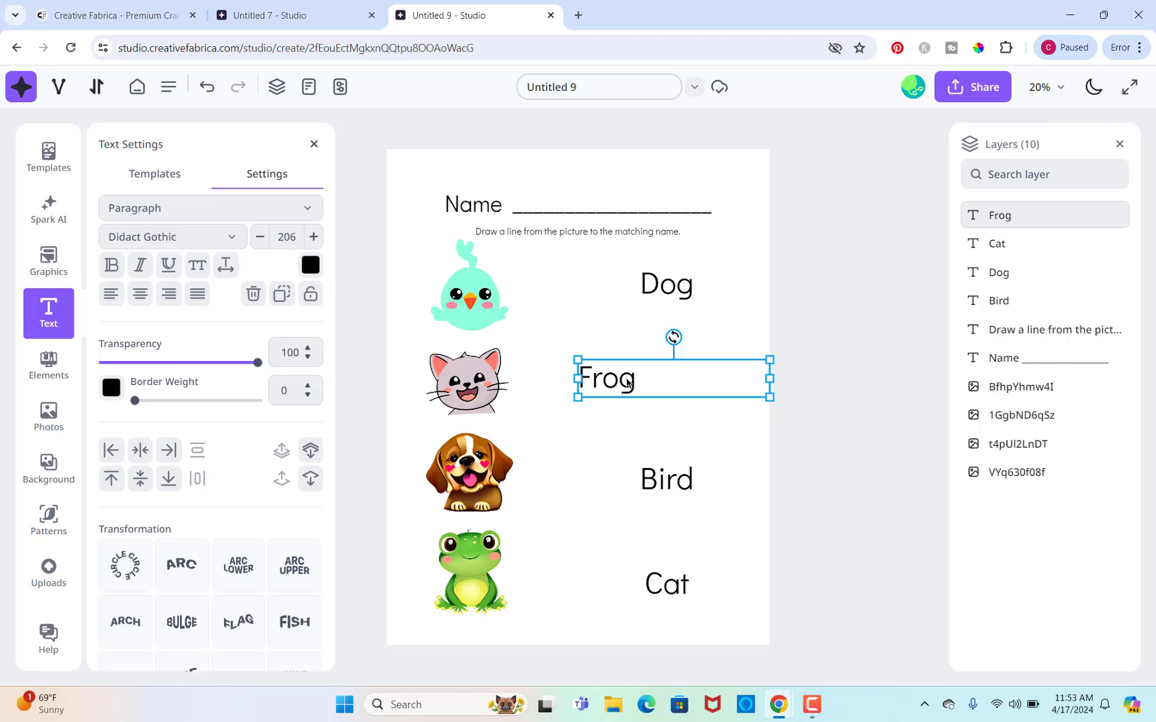
{"action": "left_click", "coordinate": [679, 287]}
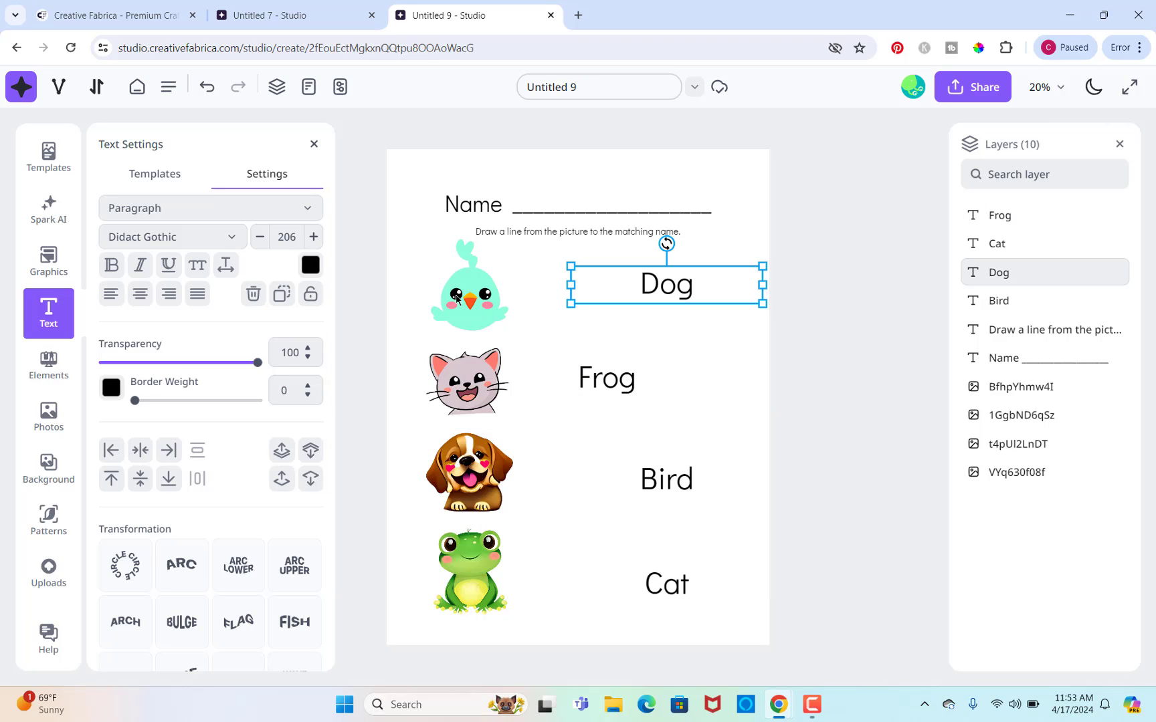
{"action": "left_click", "coordinate": [106, 293]}
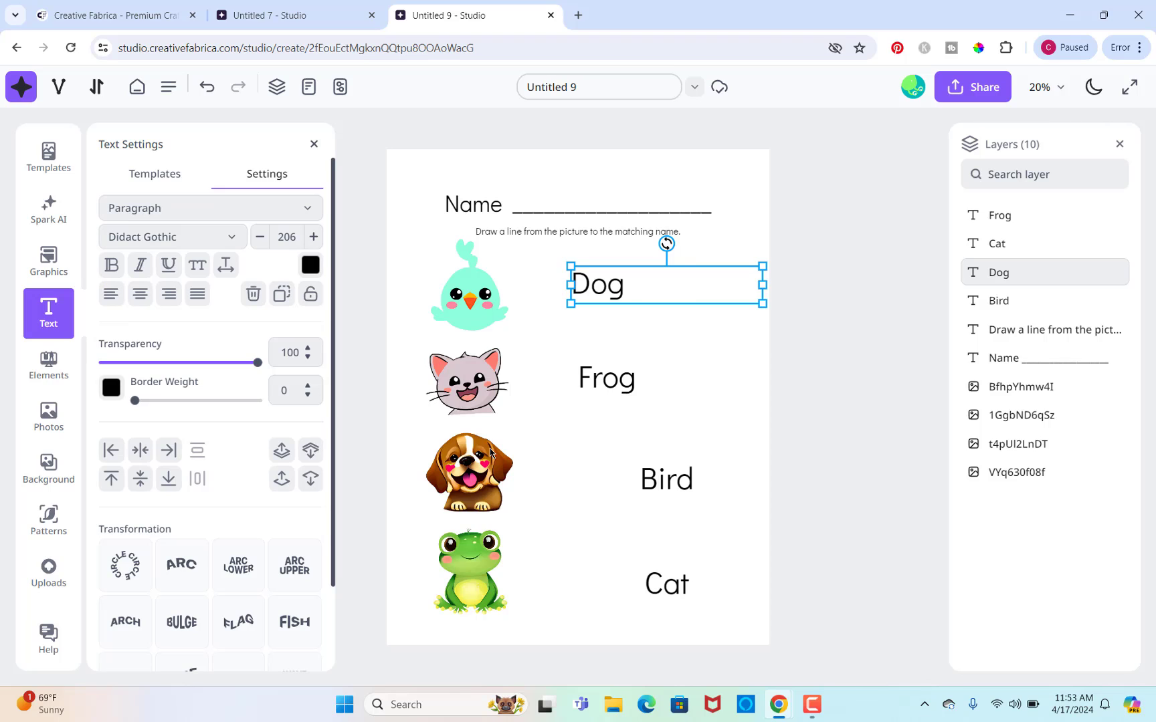
{"action": "left_click", "coordinate": [689, 501]}
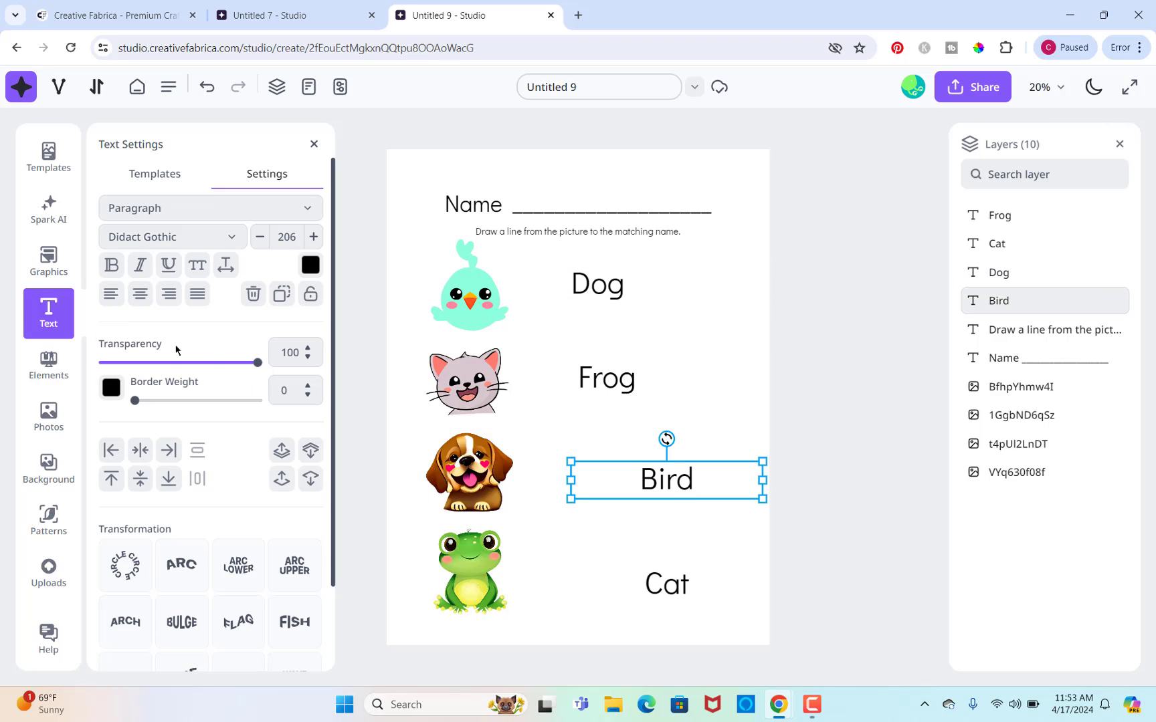
{"action": "left_click", "coordinate": [111, 299]}
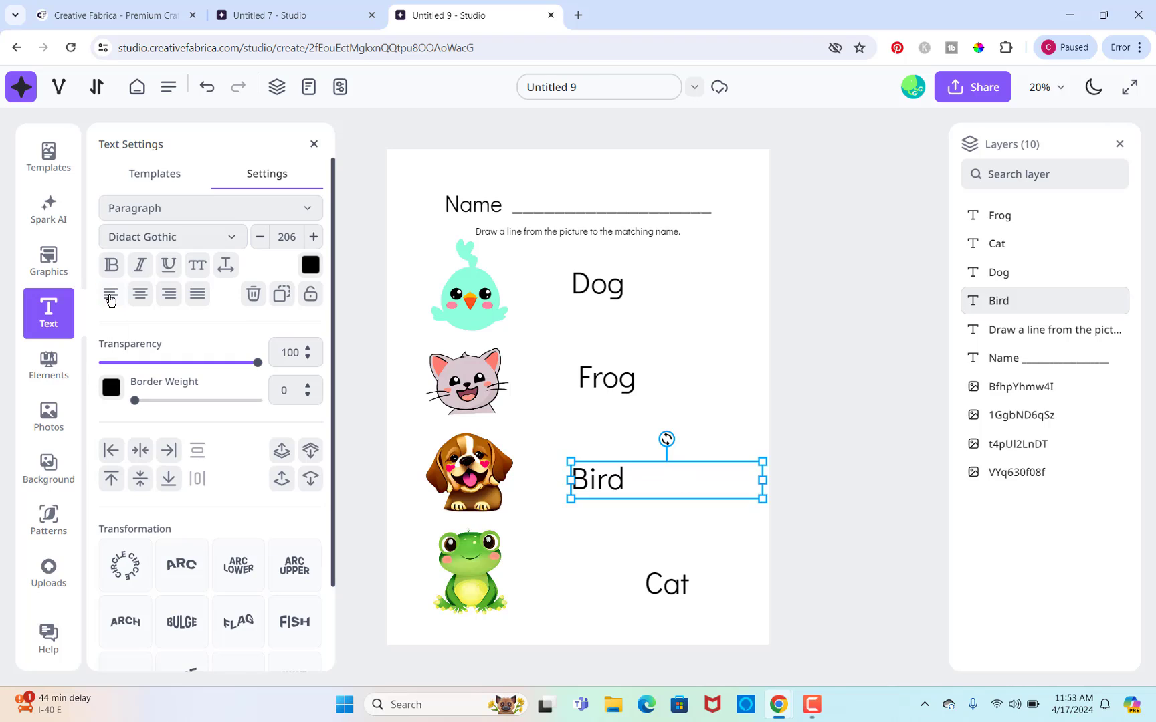
{"action": "left_click", "coordinate": [677, 584]}
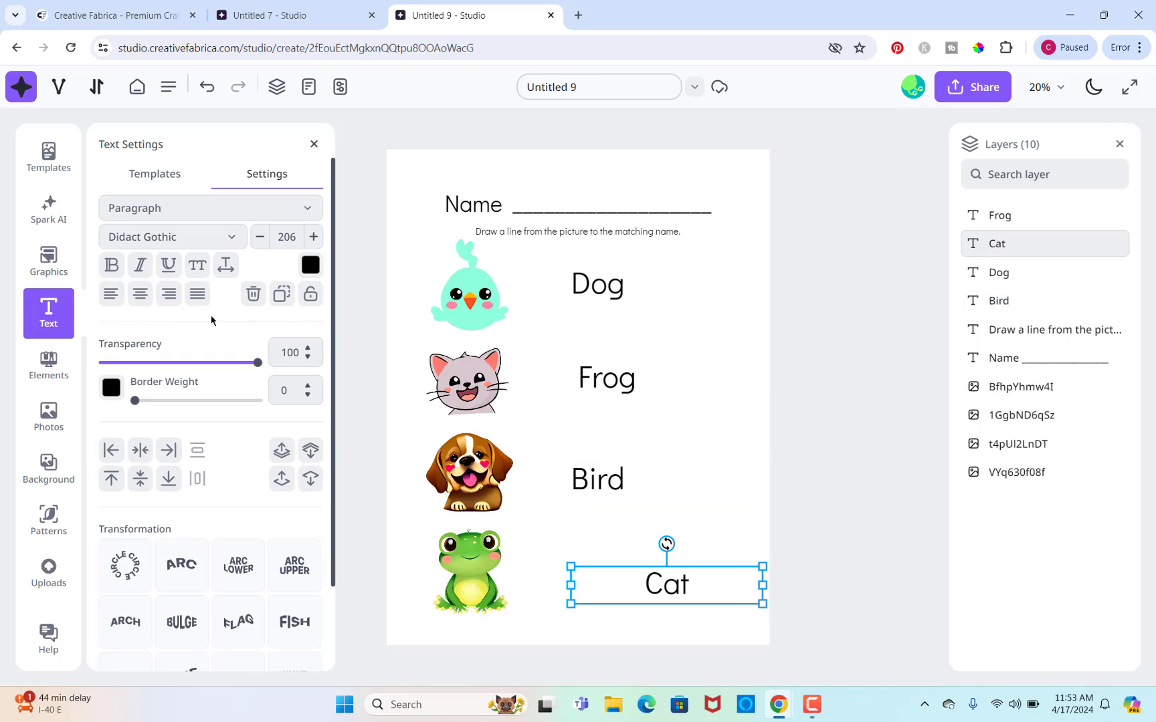
{"action": "left_click", "coordinate": [111, 293]}
Line up the Dog, Frog, Bird and Cat labels' left edges in one column
{"action": "left_click_drag", "start_coordinate": [615, 286], "coordinate": [679, 301]}
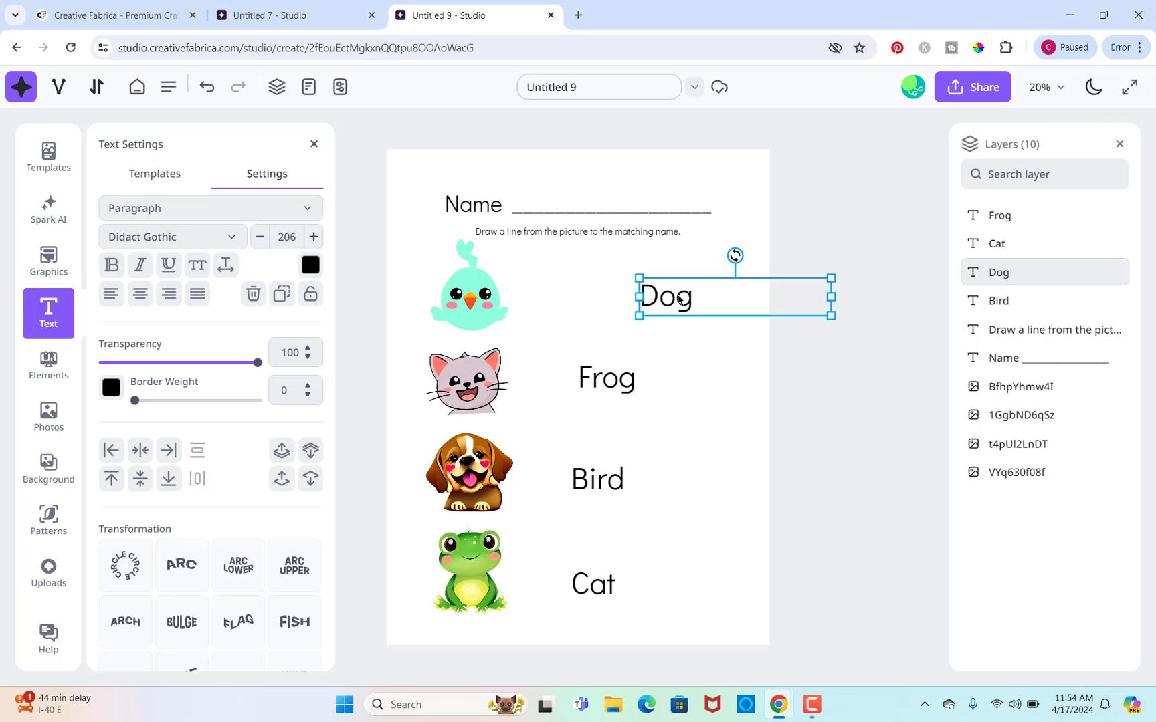
{"action": "left_click_drag", "start_coordinate": [619, 388], "coordinate": [685, 389]}
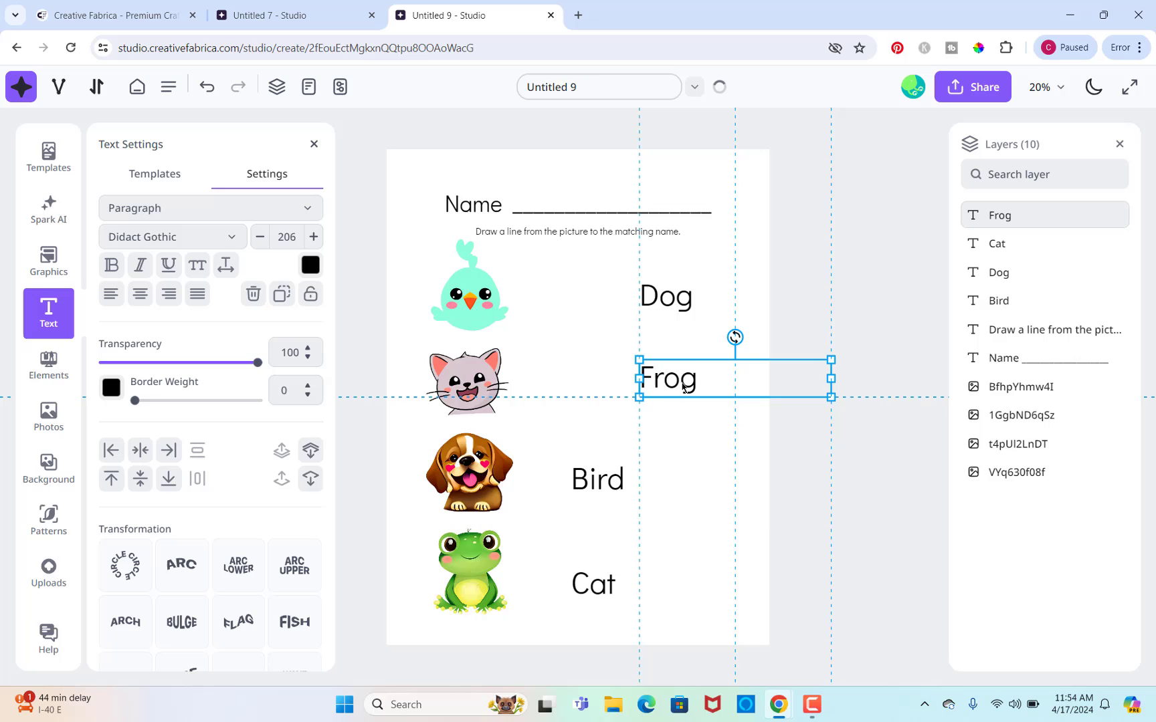
{"action": "left_click_drag", "start_coordinate": [610, 482], "coordinate": [680, 473]}
{"action": "left_click_drag", "start_coordinate": [595, 588], "coordinate": [660, 573]}
Start a new design and browse the Print design sizes
{"action": "left_click", "coordinate": [817, 404]}
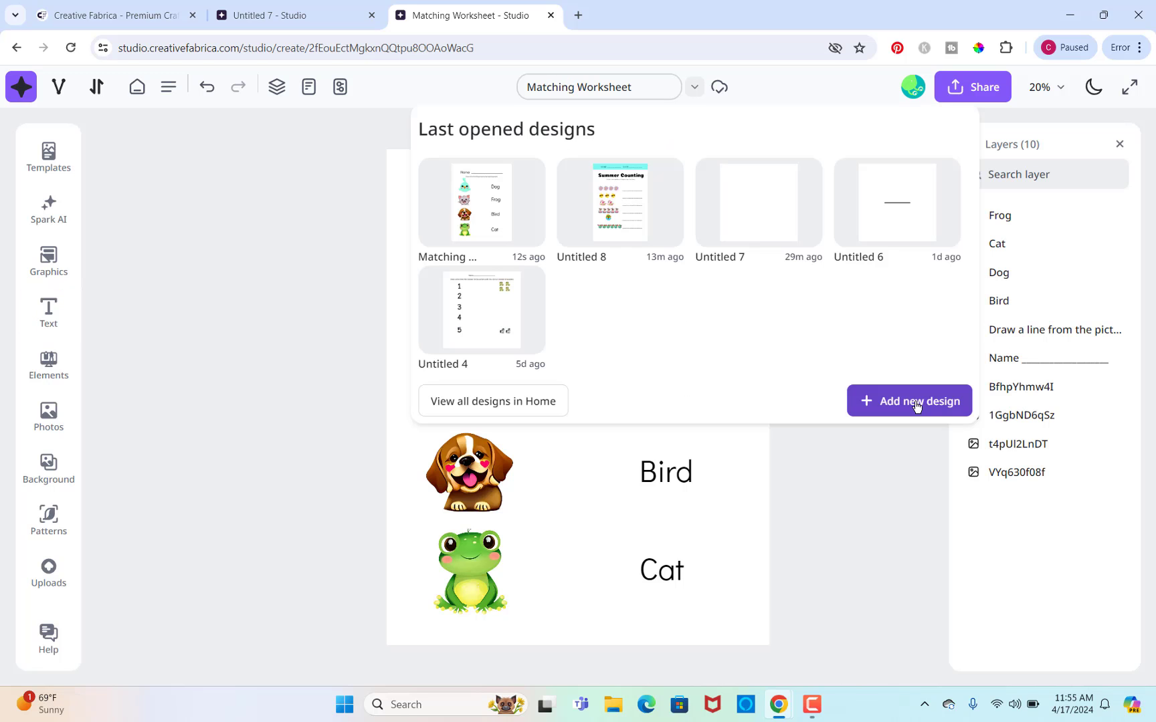
{"action": "left_click", "coordinate": [916, 401]}
{"action": "left_click", "coordinate": [201, 209]}
{"action": "scroll", "coordinate": [627, 474], "scroll_direction": "down", "scroll_amount": 1}
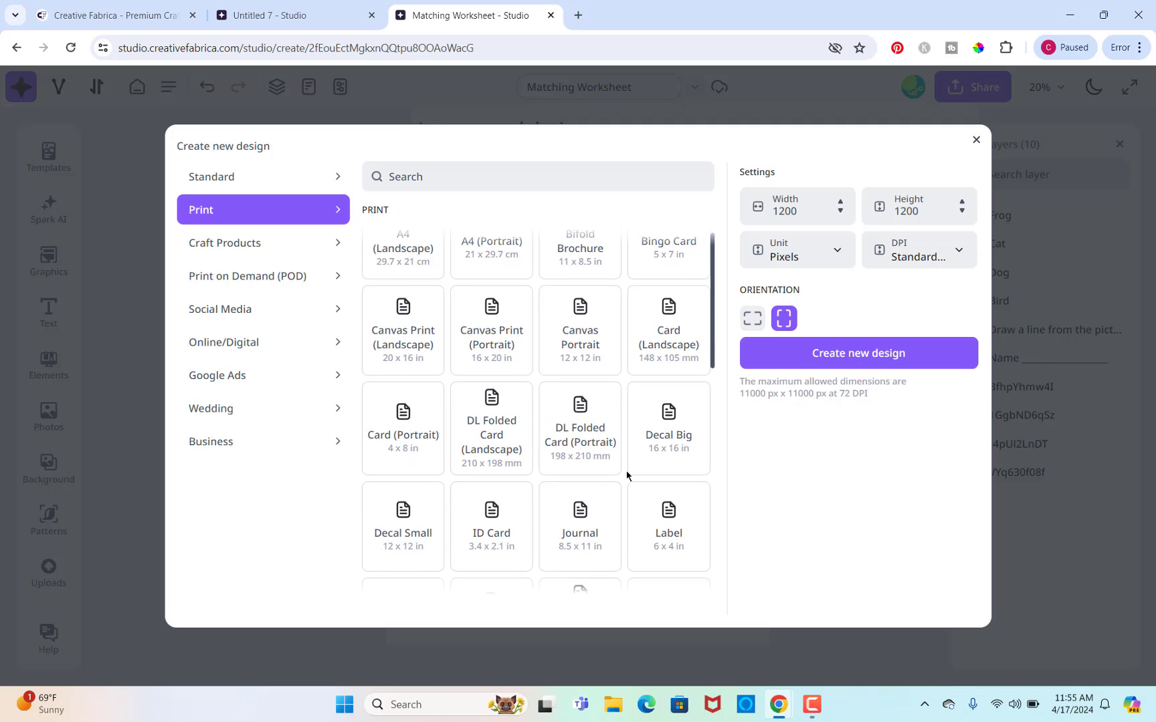
{"action": "scroll", "coordinate": [627, 475], "scroll_direction": "down", "scroll_amount": 5}
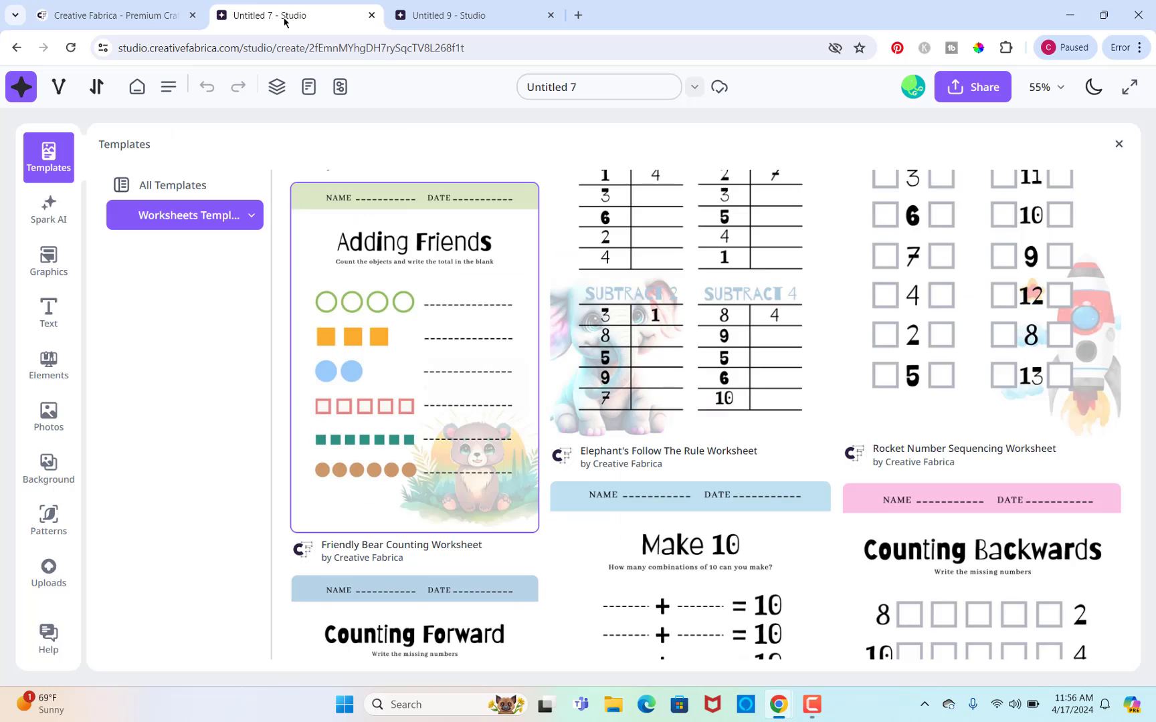
Go to creativefabrica.com and search the catalogue for 'back to school outlines'
{"action": "left_click", "coordinate": [473, 43]}
{"action": "type", "text": "cr"}
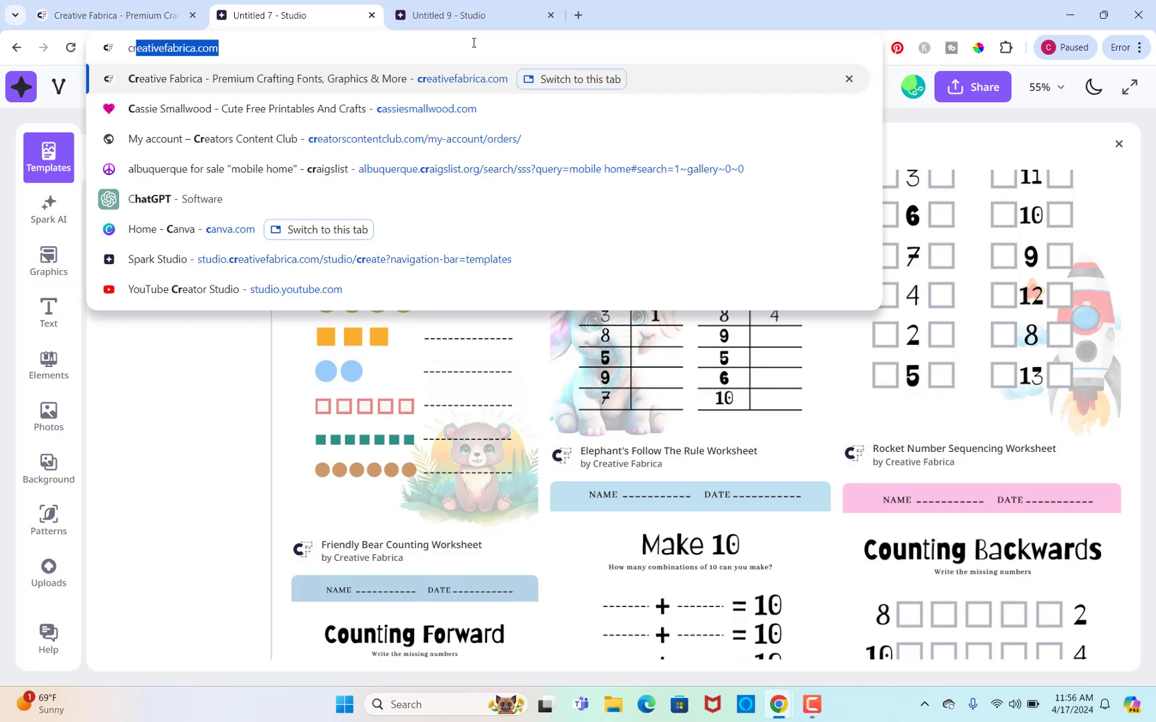
{"action": "key", "text": "Return"}
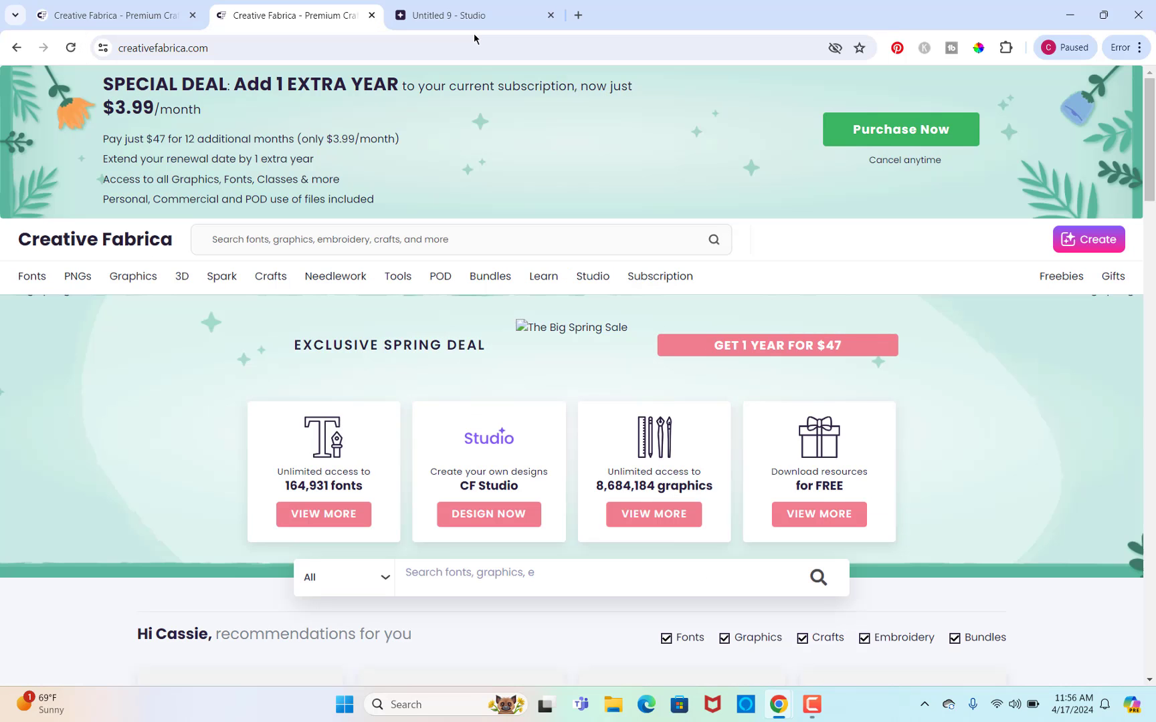
{"action": "left_click", "coordinate": [288, 239]}
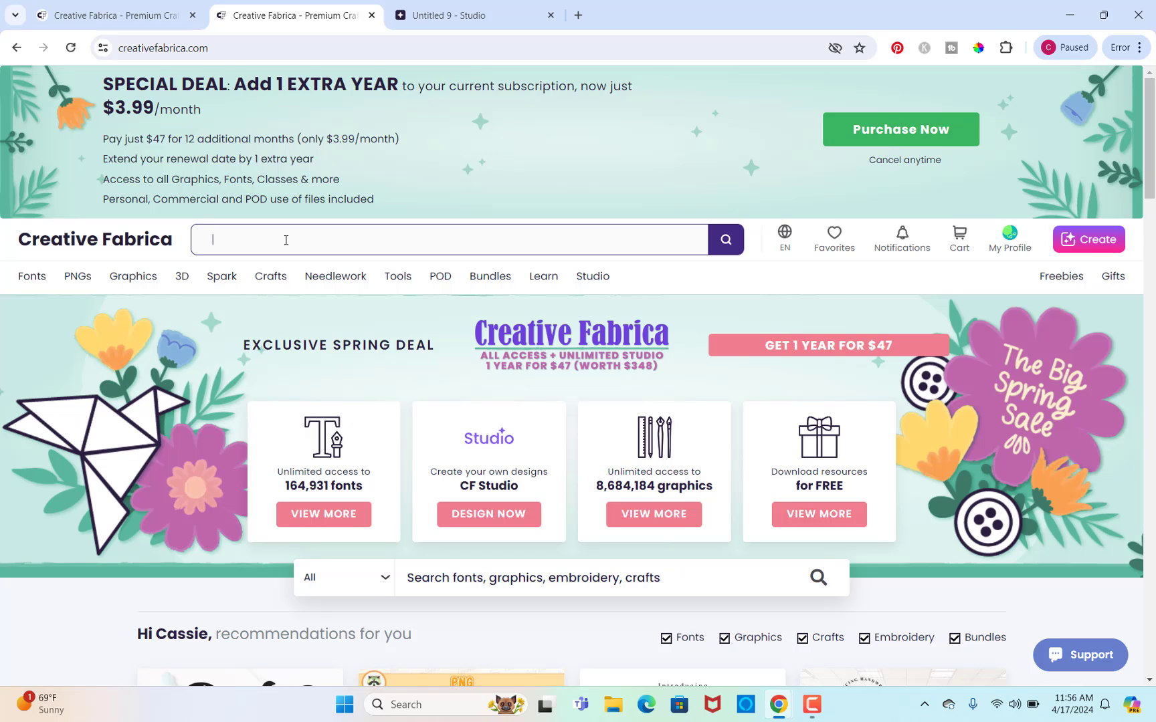
{"action": "type", "text": "back to school outlines"}
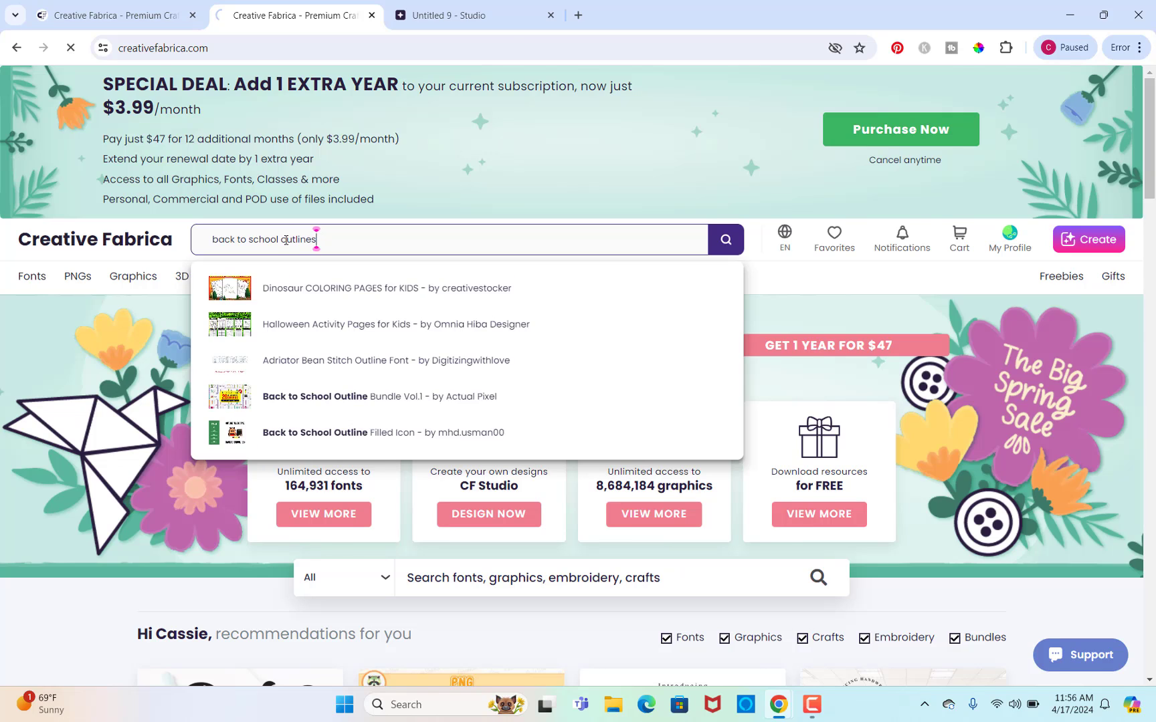
{"action": "key", "text": "Return"}
Download the School Supplies Digital Stamps clip art zip from the results
{"action": "scroll", "coordinate": [388, 473], "scroll_direction": "down", "scroll_amount": 3}
{"action": "scroll", "coordinate": [388, 472], "scroll_direction": "down", "scroll_amount": 1}
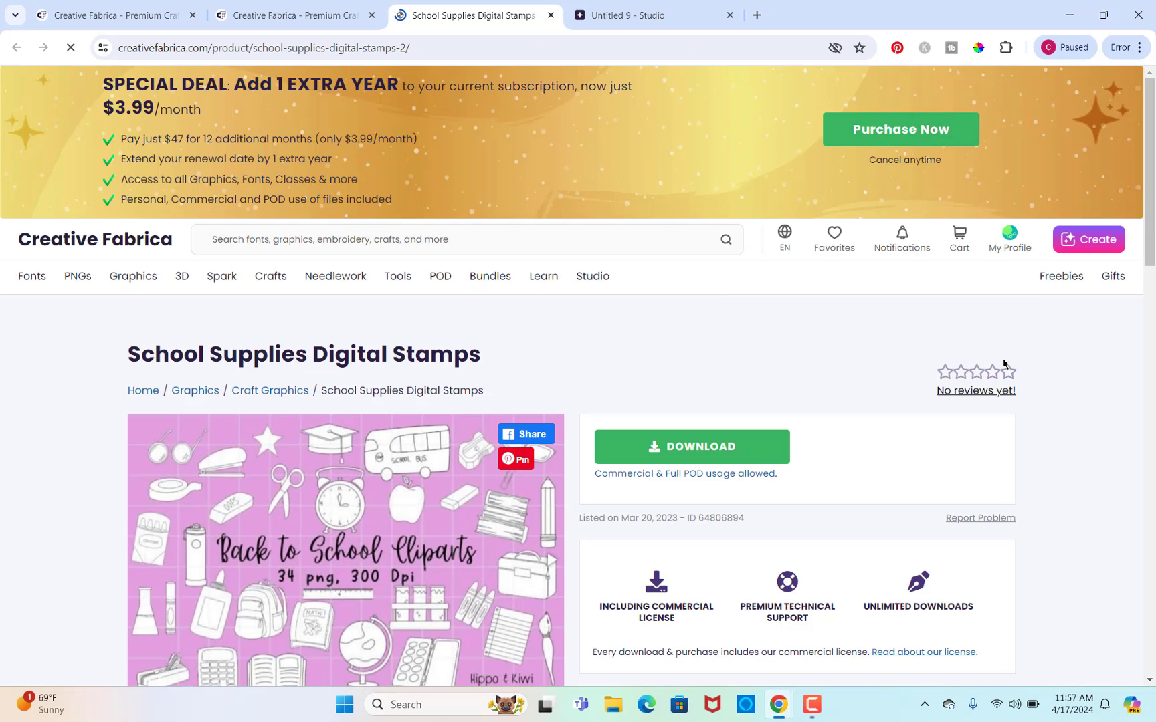
{"action": "left_click", "coordinate": [679, 453]}
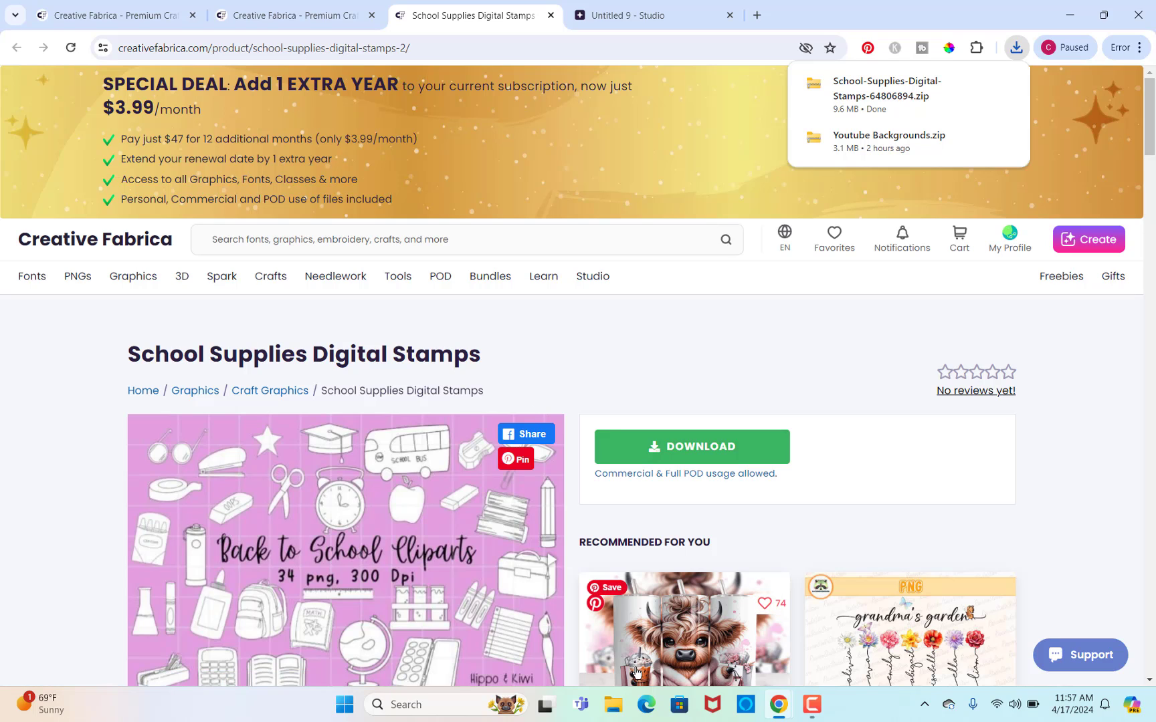
{"action": "left_click", "coordinate": [614, 707]}
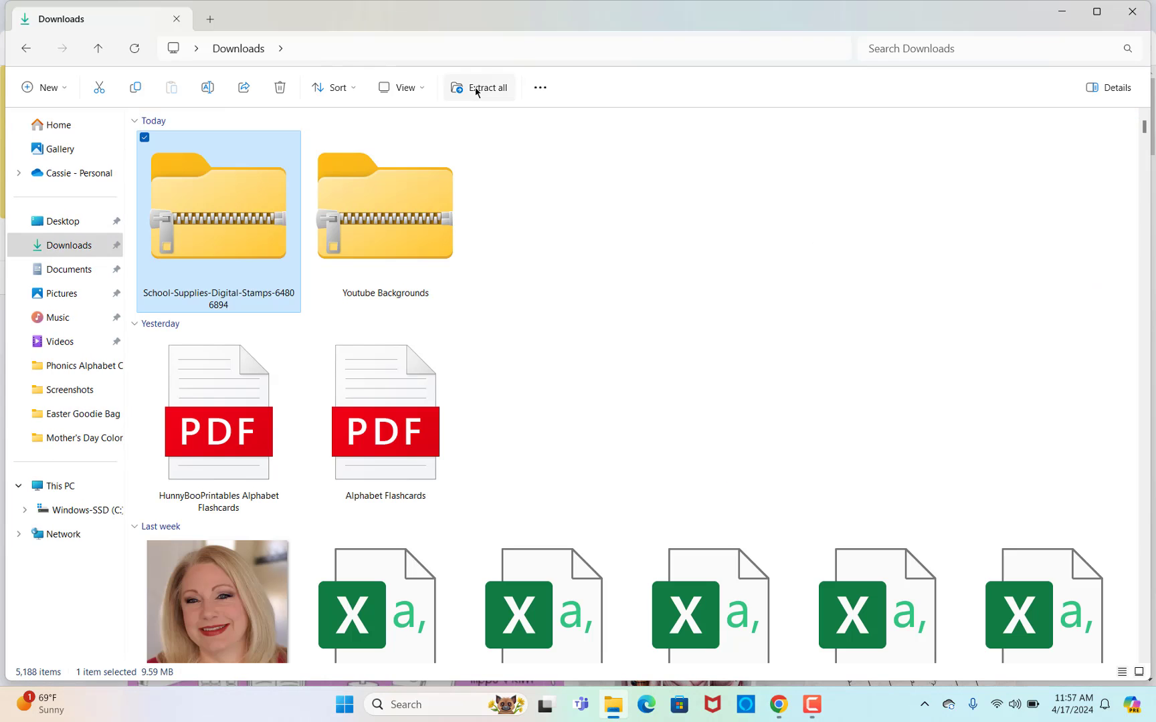
Extract the School Supplies Digital Stamps zip into its own Downloads folder, then close File Explorer
{"action": "left_click", "coordinate": [475, 89]}
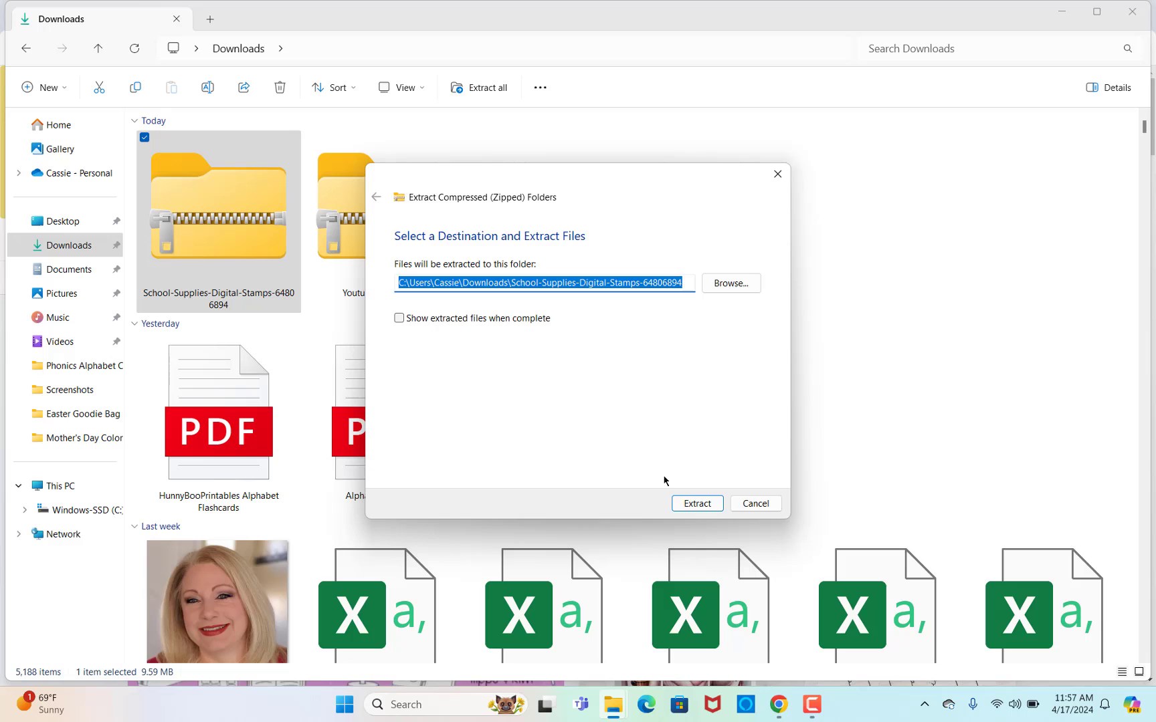
{"action": "left_click", "coordinate": [692, 504]}
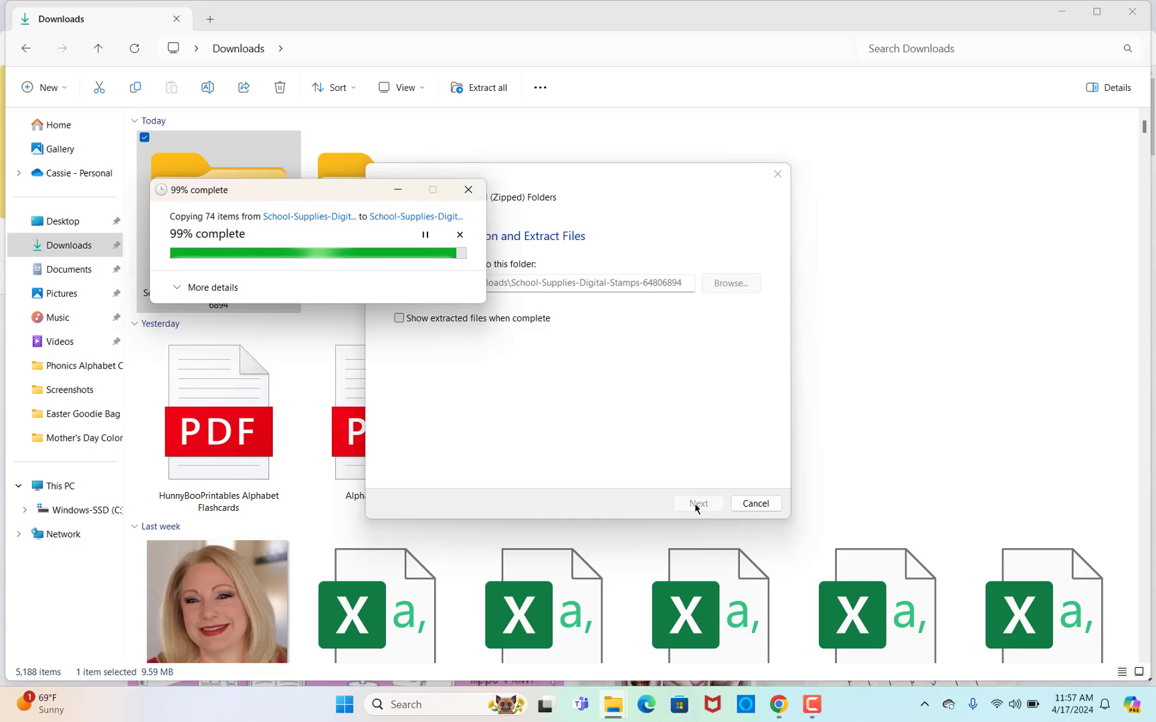
{"action": "left_click", "coordinate": [1134, 13]}
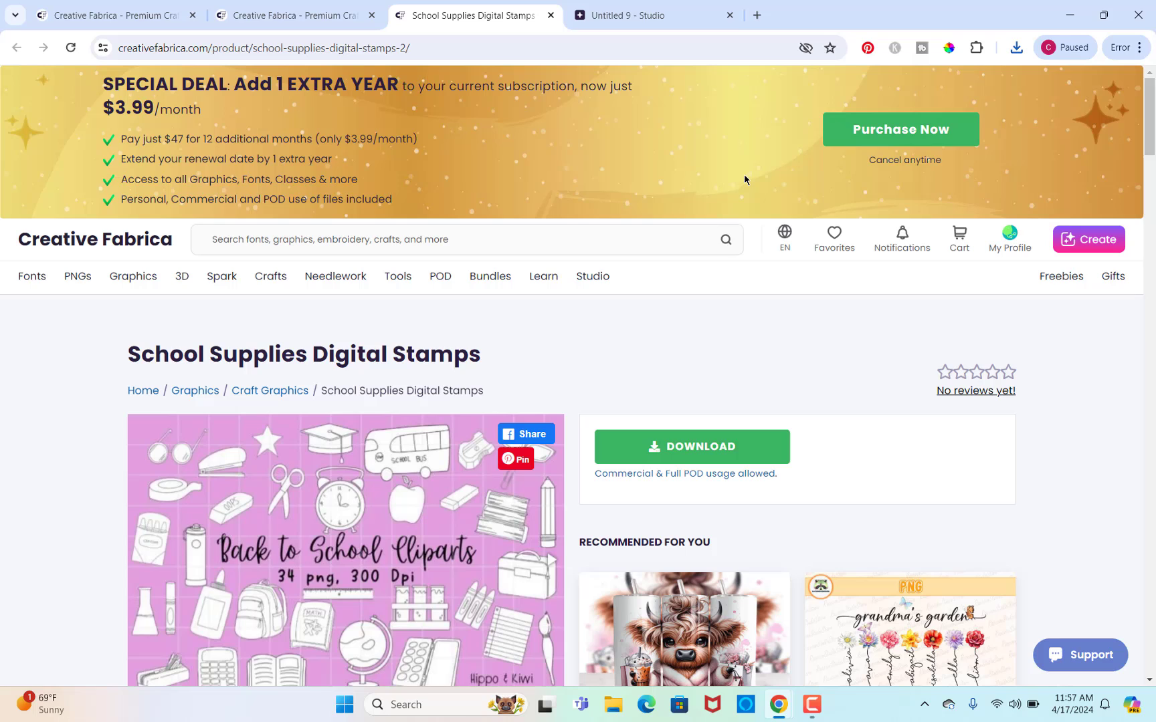
Upload every PNG from the School Supplies 'Black and white' folder into Untitled 9's Uploads
{"action": "left_click", "coordinate": [658, 18]}
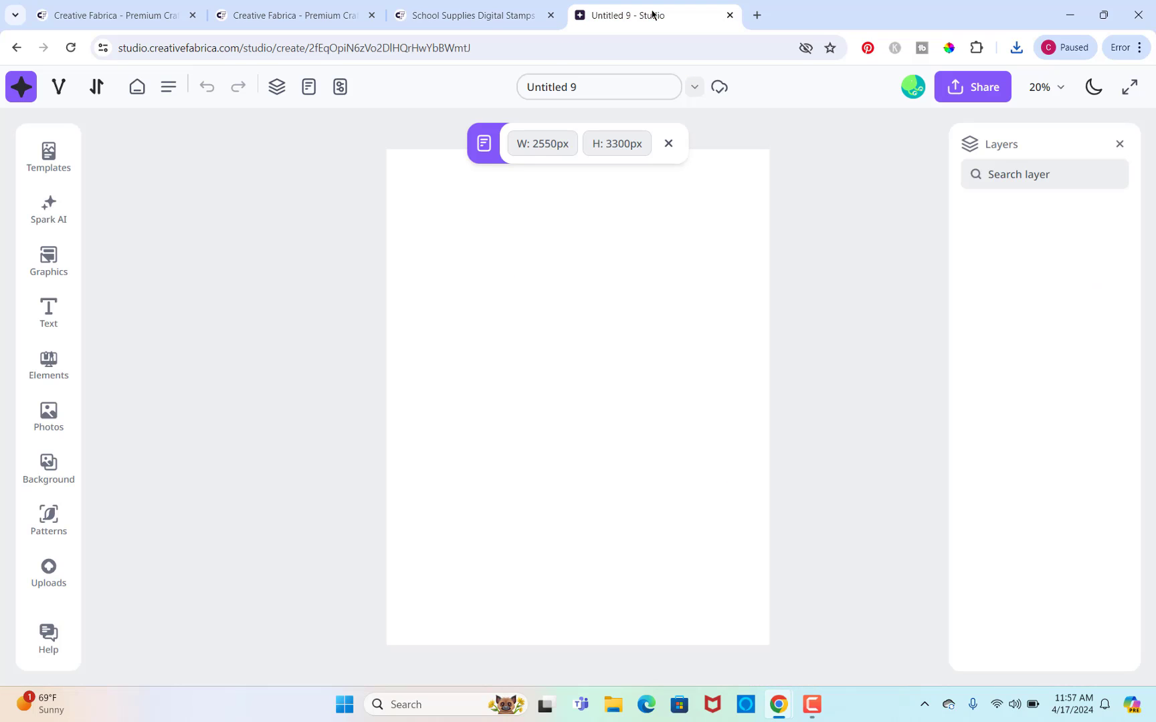
{"action": "left_click", "coordinate": [45, 573]}
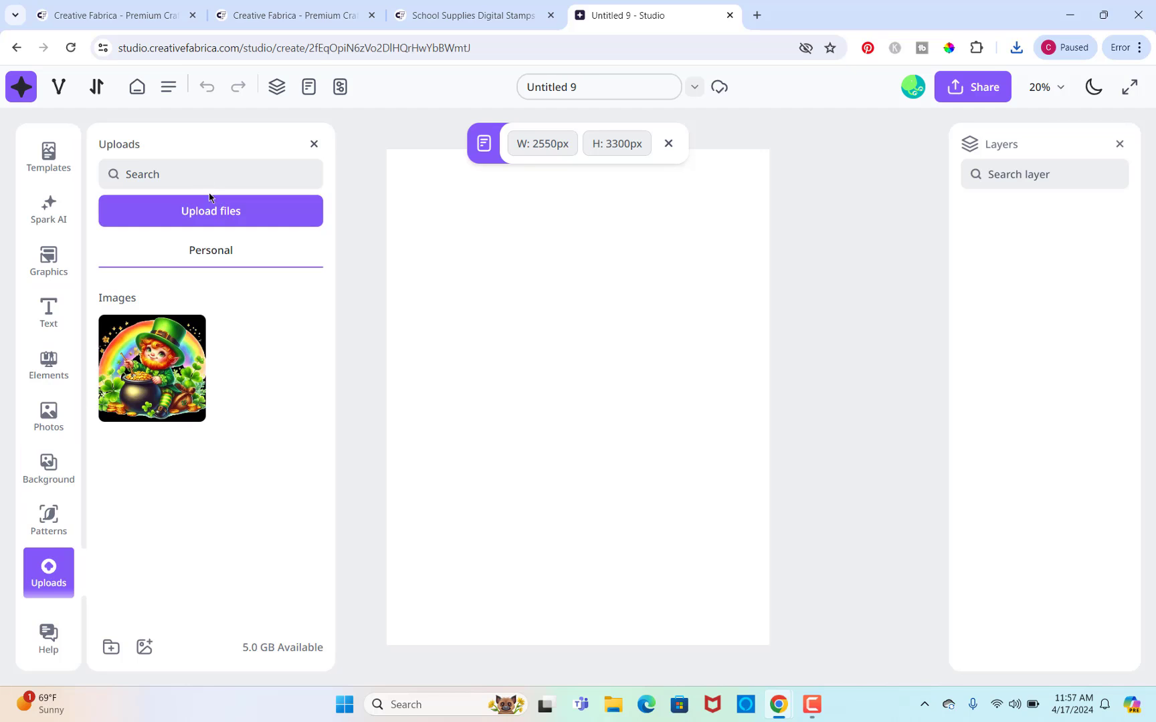
{"action": "left_click", "coordinate": [211, 211]}
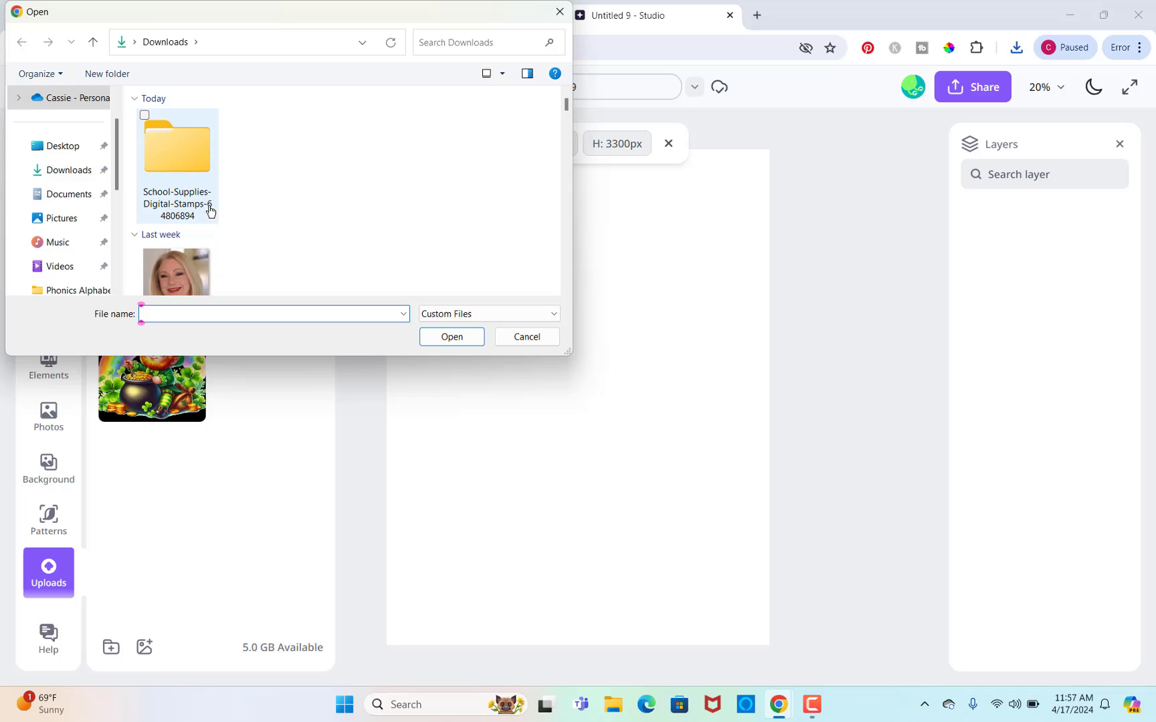
{"action": "double_click", "coordinate": [189, 163]}
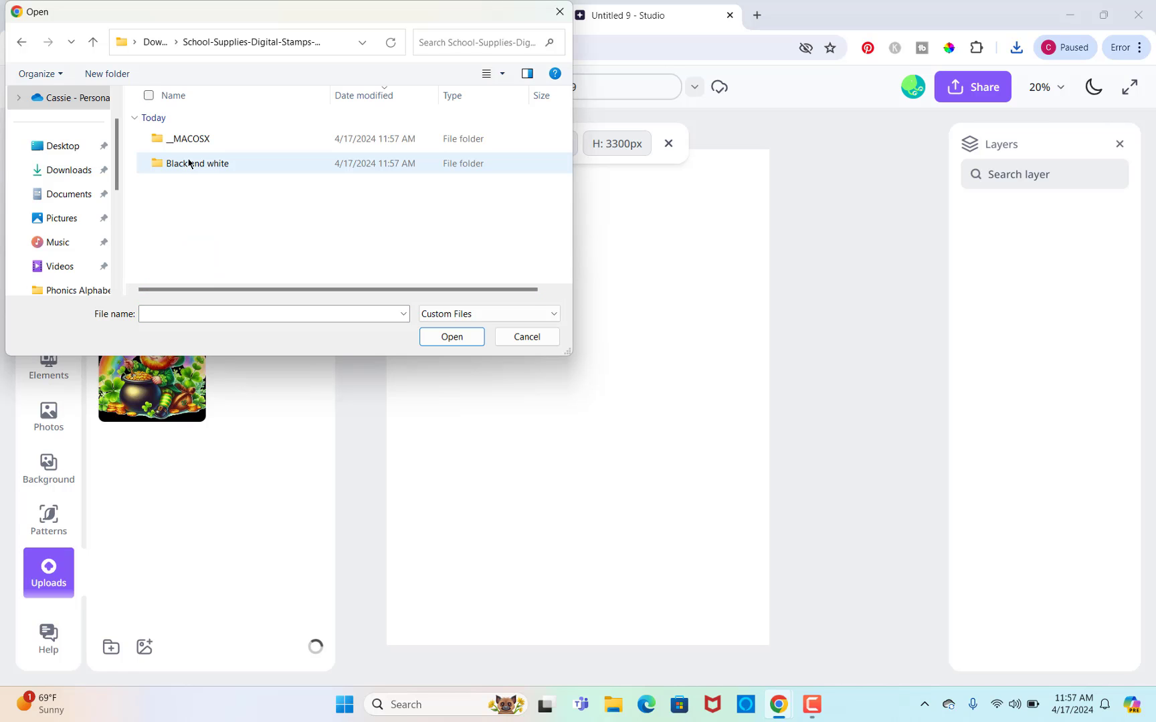
{"action": "double_click", "coordinate": [182, 165]}
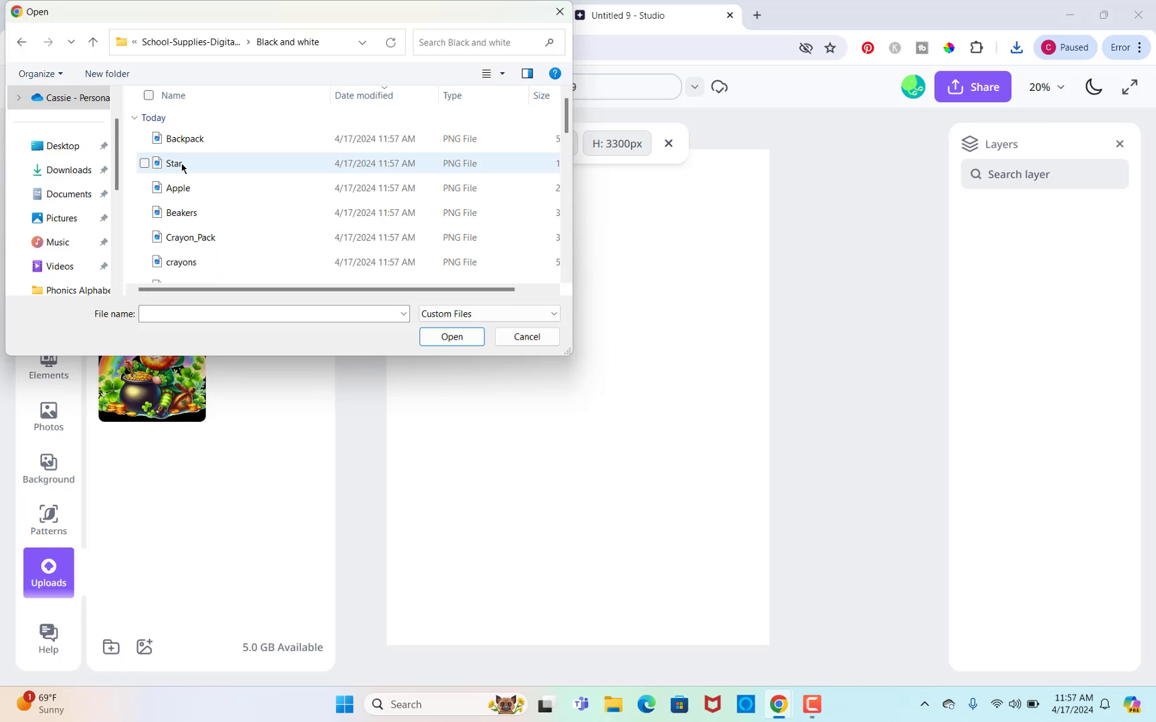
{"action": "left_click", "coordinate": [148, 96]}
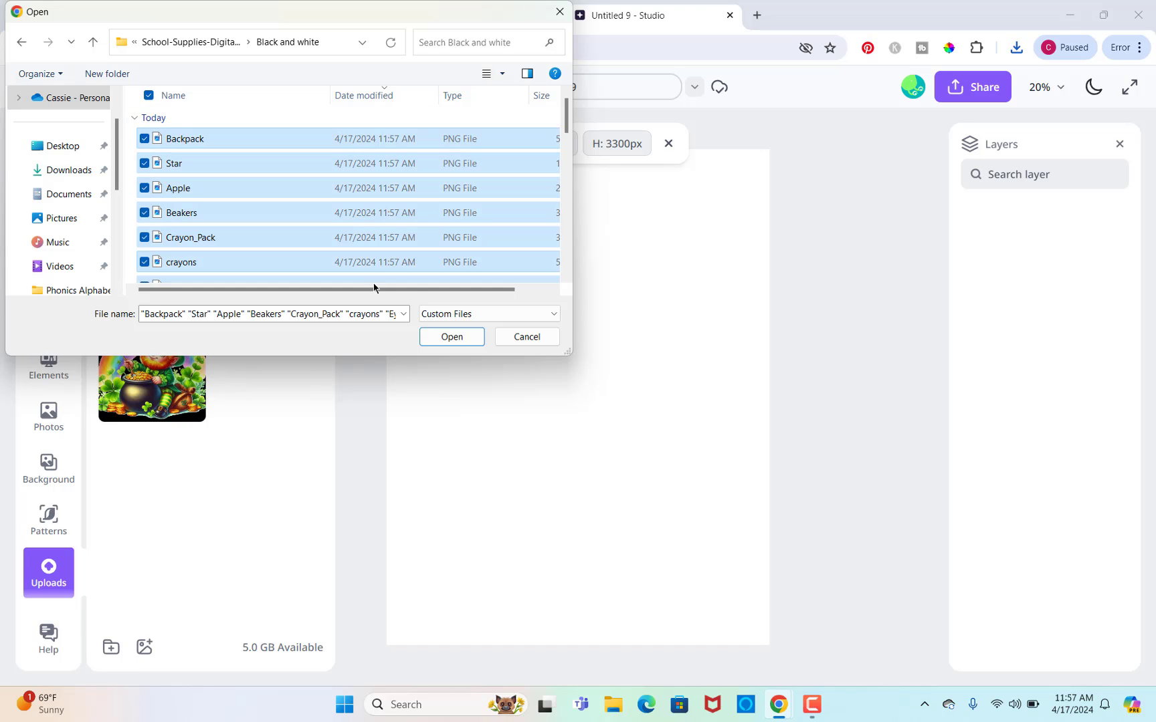
{"action": "left_click", "coordinate": [450, 337]}
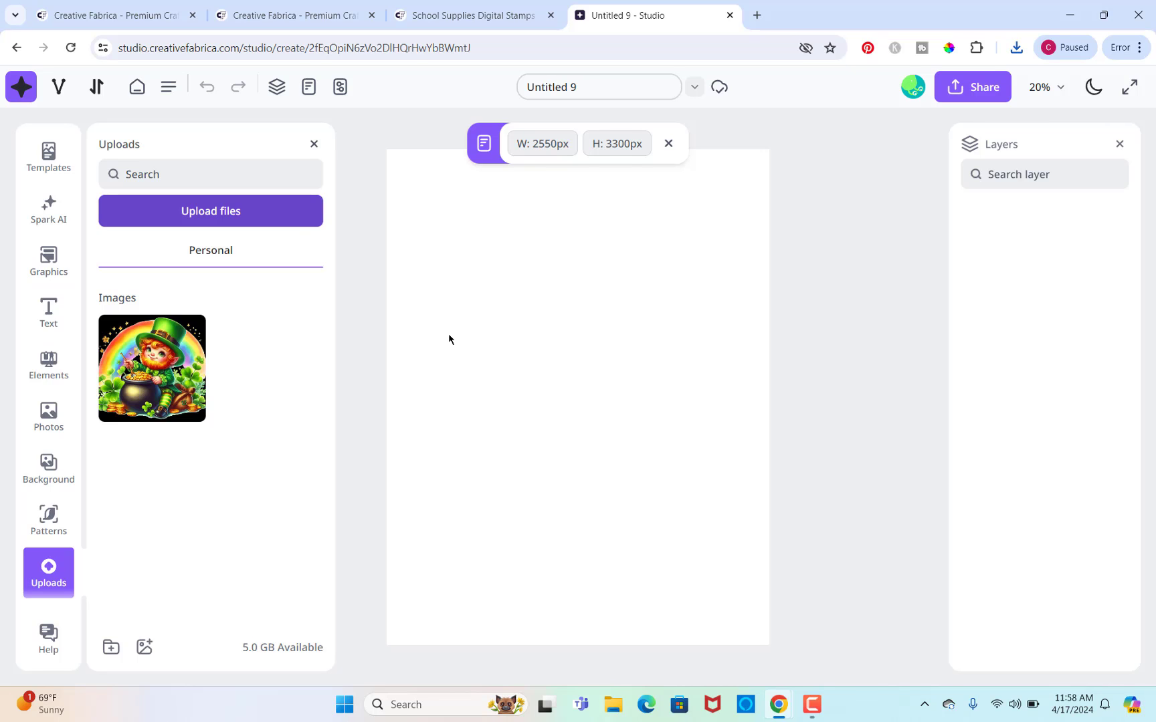
Add the apple, a crayon and the open book outlines from Uploads to the page
{"action": "left_click", "coordinate": [268, 523]}
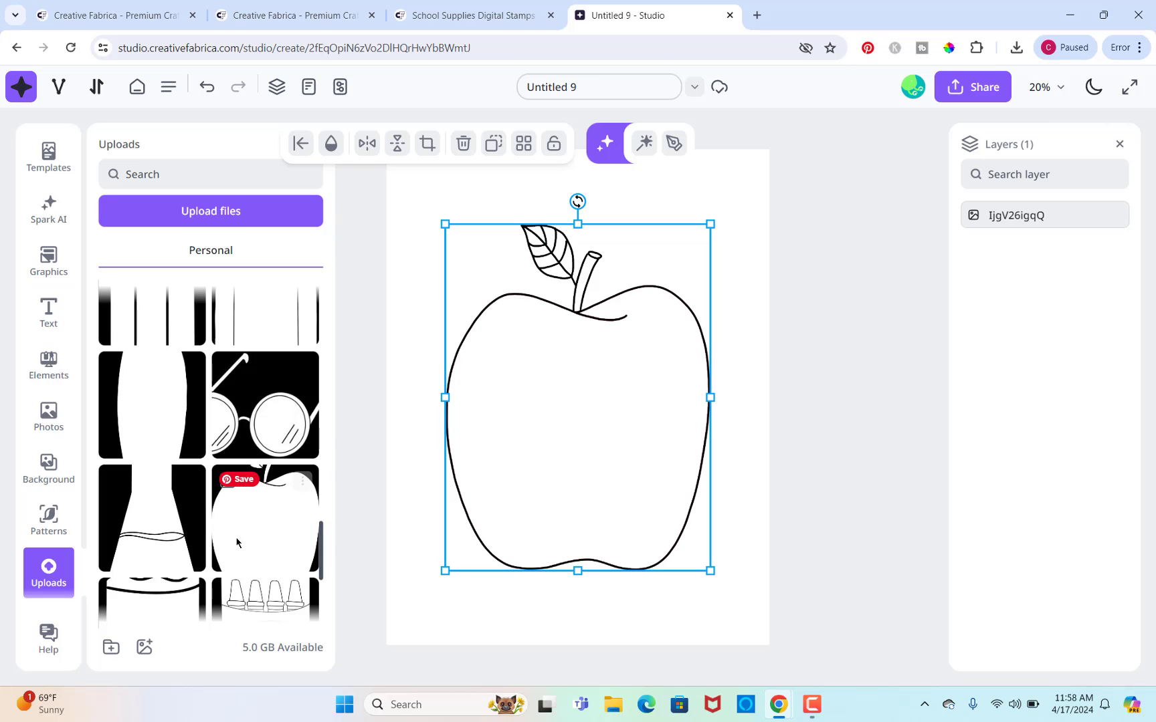
{"action": "scroll", "coordinate": [236, 542], "scroll_direction": "down", "scroll_amount": 5}
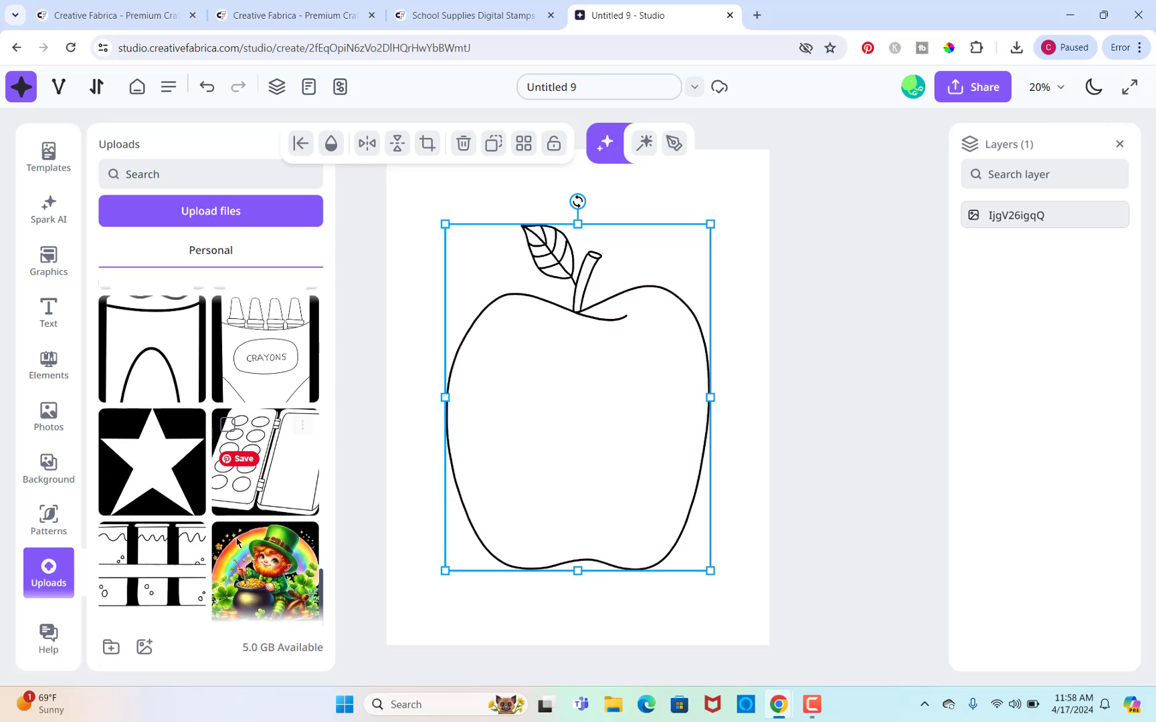
{"action": "scroll", "coordinate": [237, 543], "scroll_direction": "up", "scroll_amount": 4}
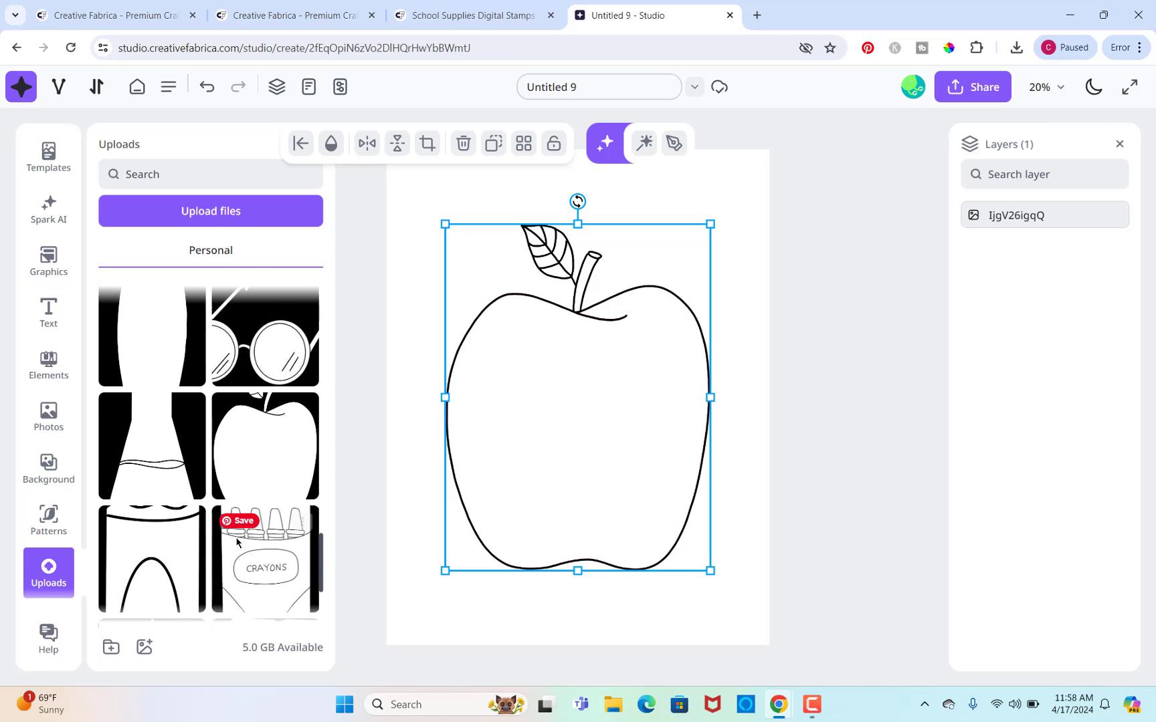
{"action": "left_click", "coordinate": [157, 587]}
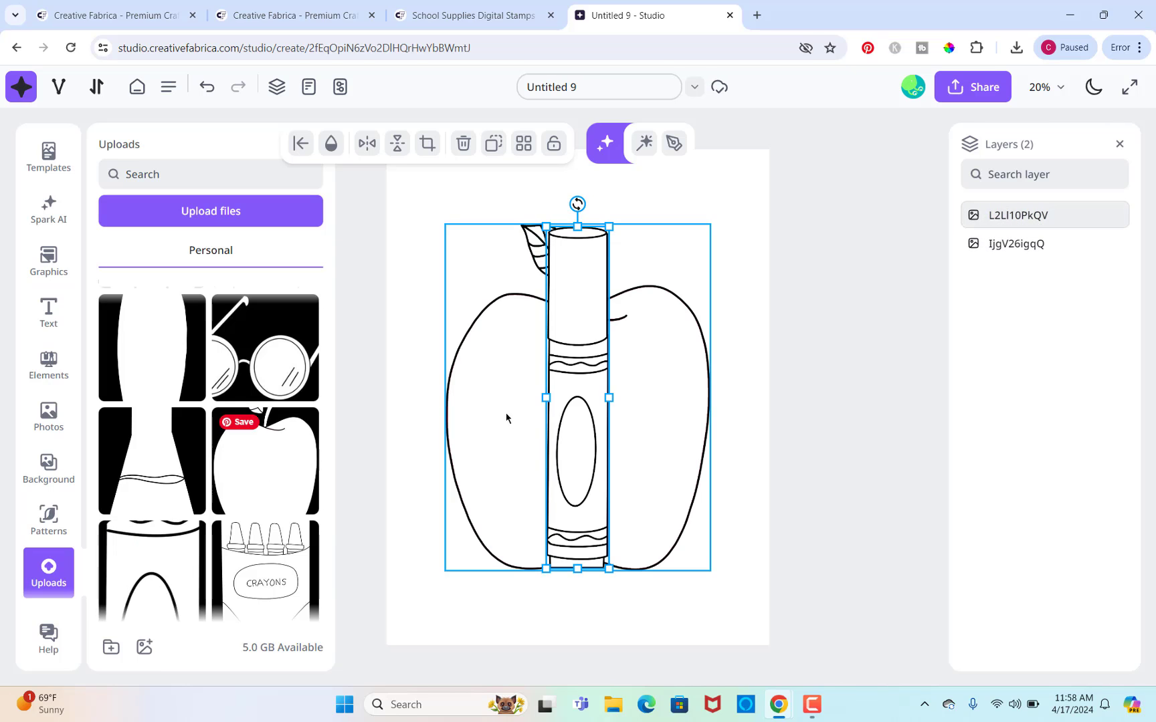
{"action": "scroll", "coordinate": [184, 529], "scroll_direction": "up", "scroll_amount": 2}
{"action": "scroll", "coordinate": [184, 528], "scroll_direction": "down", "scroll_amount": 3}
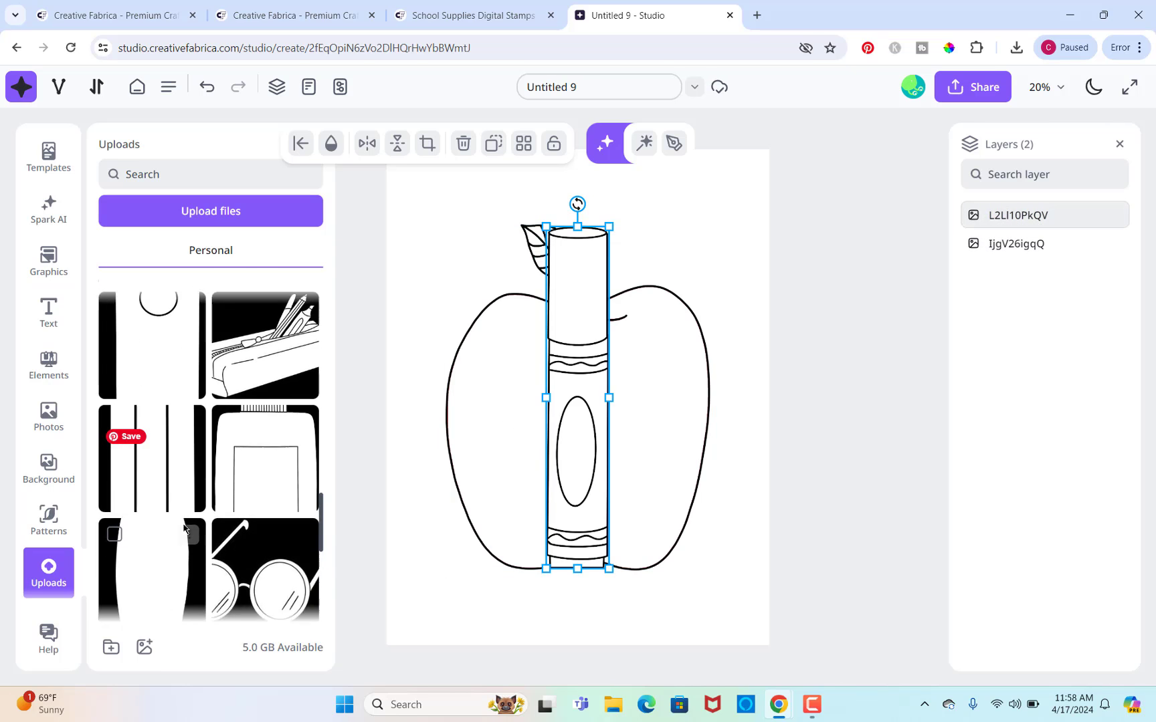
{"action": "left_click", "coordinate": [144, 525]}
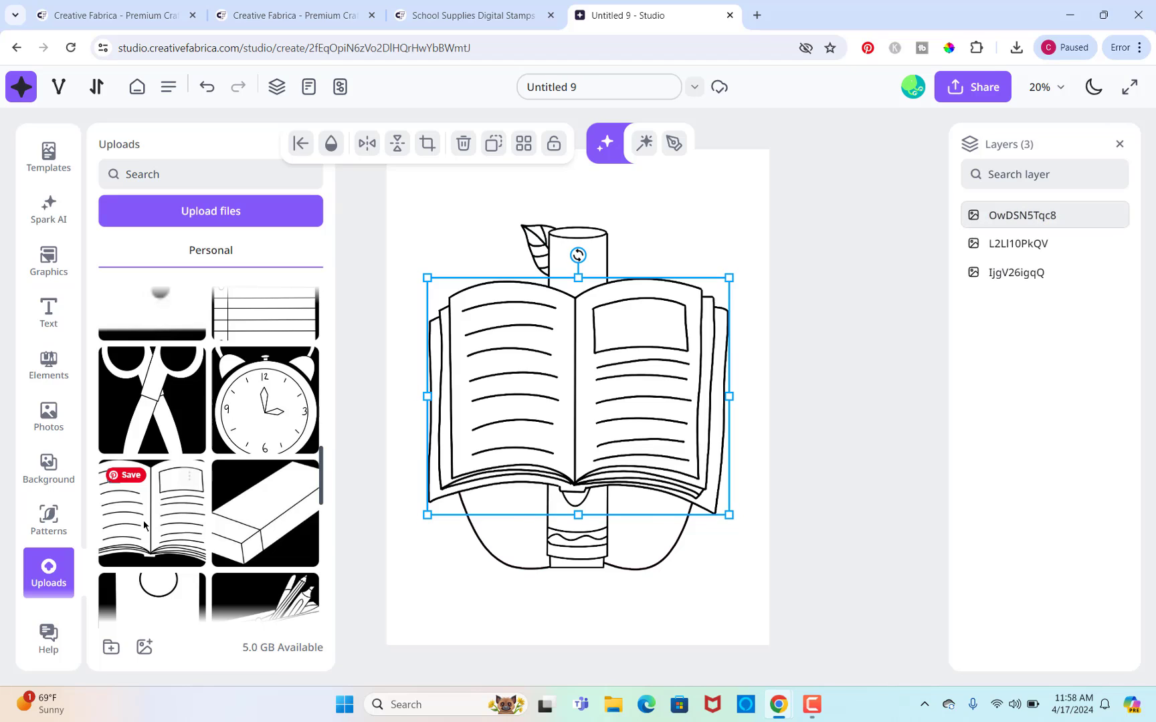
Delete the stray crayon and add the alarm clock outline
{"action": "scroll", "coordinate": [144, 525], "scroll_direction": "up", "scroll_amount": 2}
{"action": "left_click_drag", "start_coordinate": [548, 401], "coordinate": [585, 532]}
{"action": "left_click", "coordinate": [587, 263]}
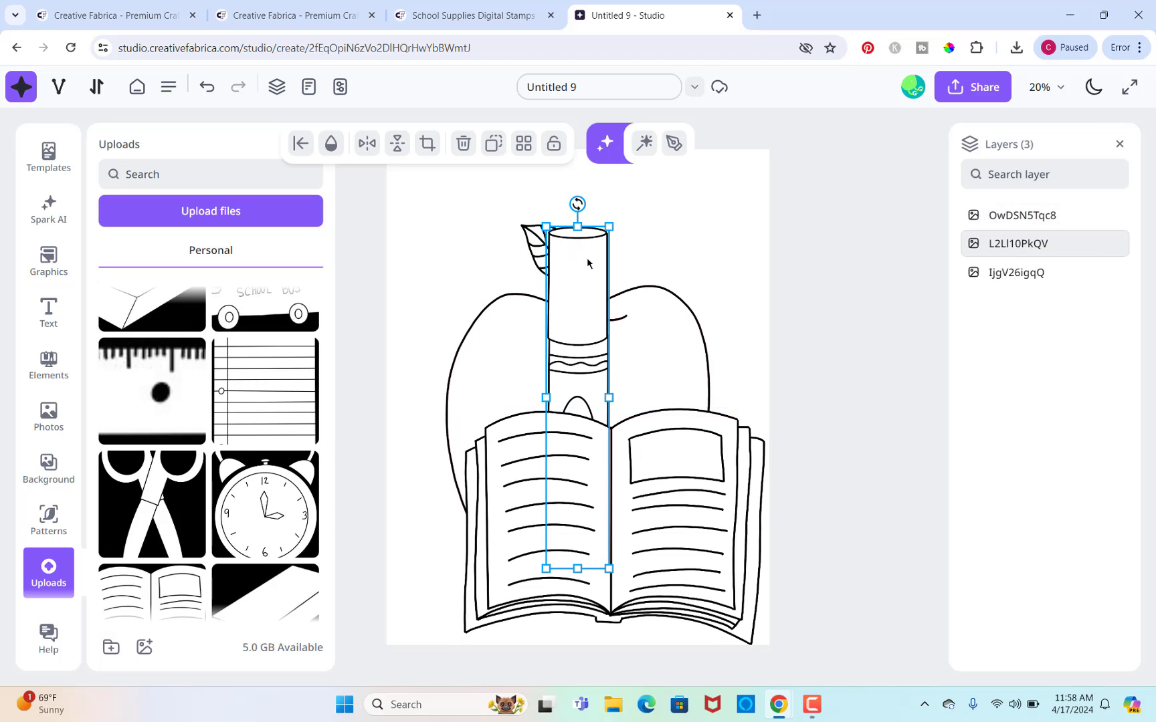
{"action": "left_click", "coordinate": [462, 143]}
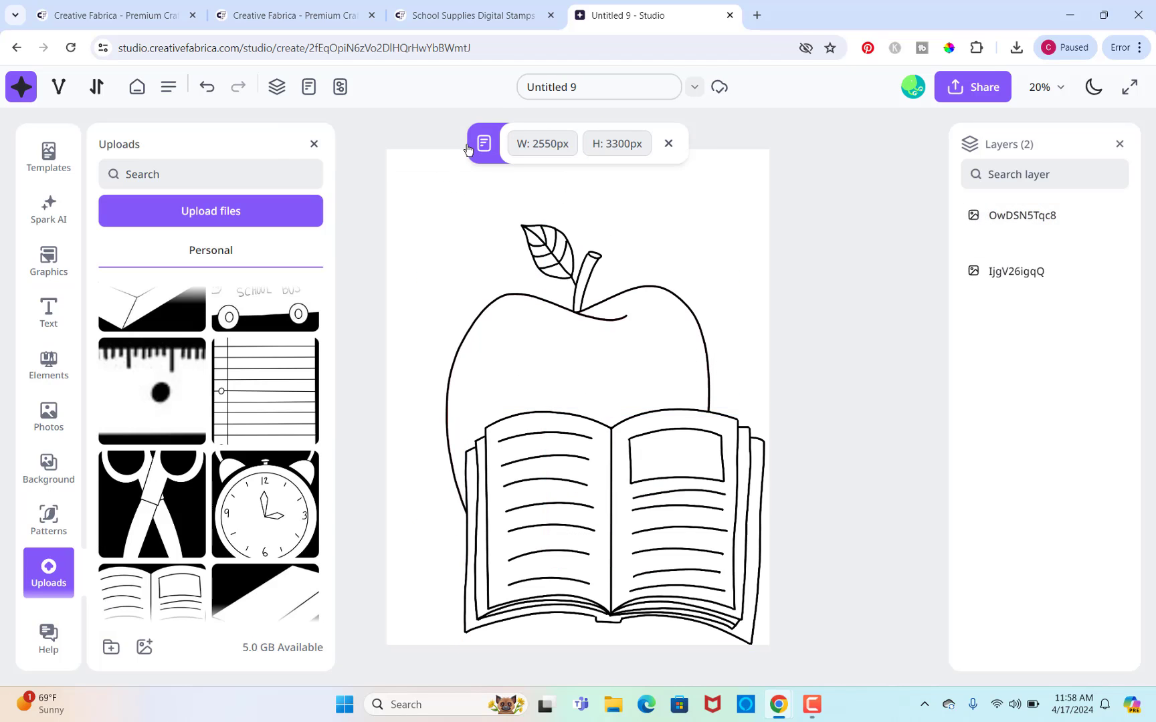
{"action": "left_click", "coordinate": [271, 529]}
{"action": "left_click", "coordinate": [351, 443]}
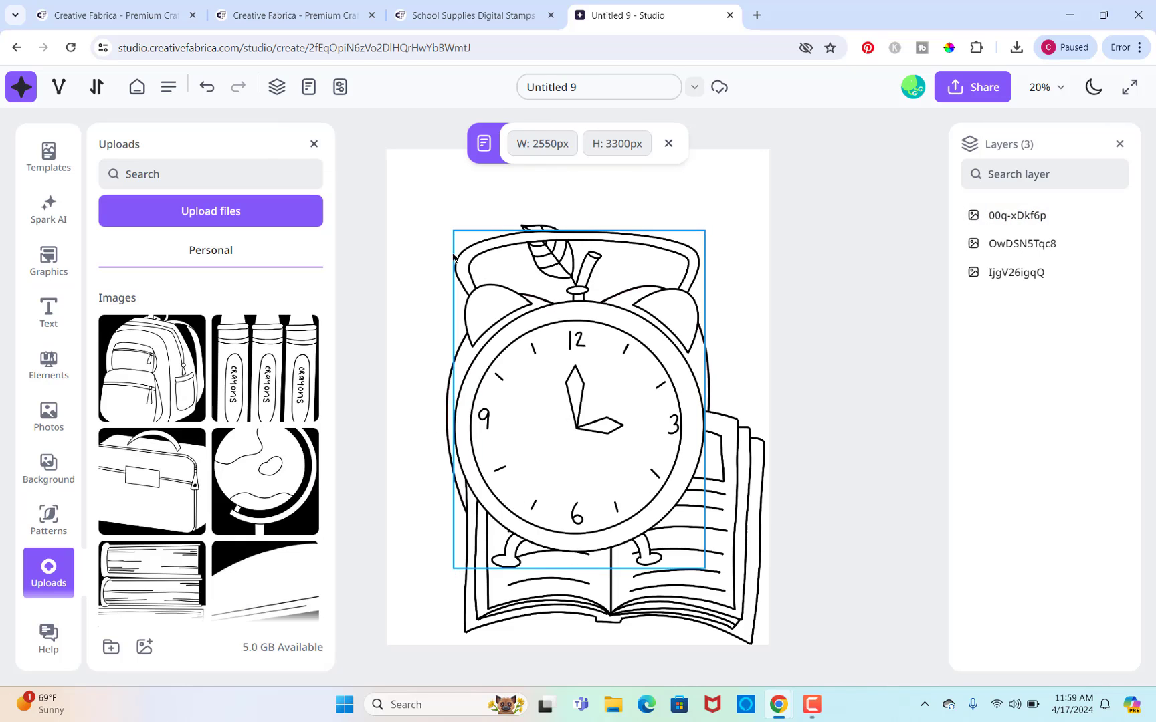
Stack apple, book and clock down the centre line, evenly spaced with the clock at the bottom
{"action": "left_click_drag", "start_coordinate": [417, 231], "coordinate": [573, 428]}
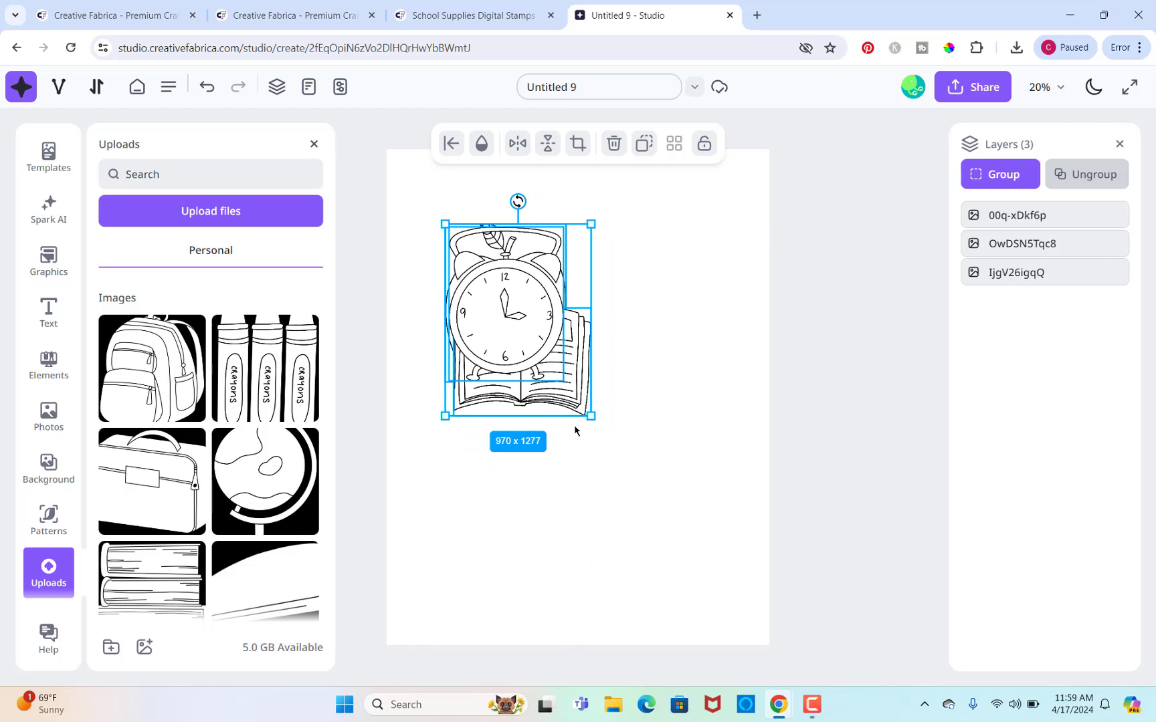
{"action": "left_click", "coordinate": [726, 354]}
{"action": "left_click_drag", "start_coordinate": [518, 317], "coordinate": [497, 556]}
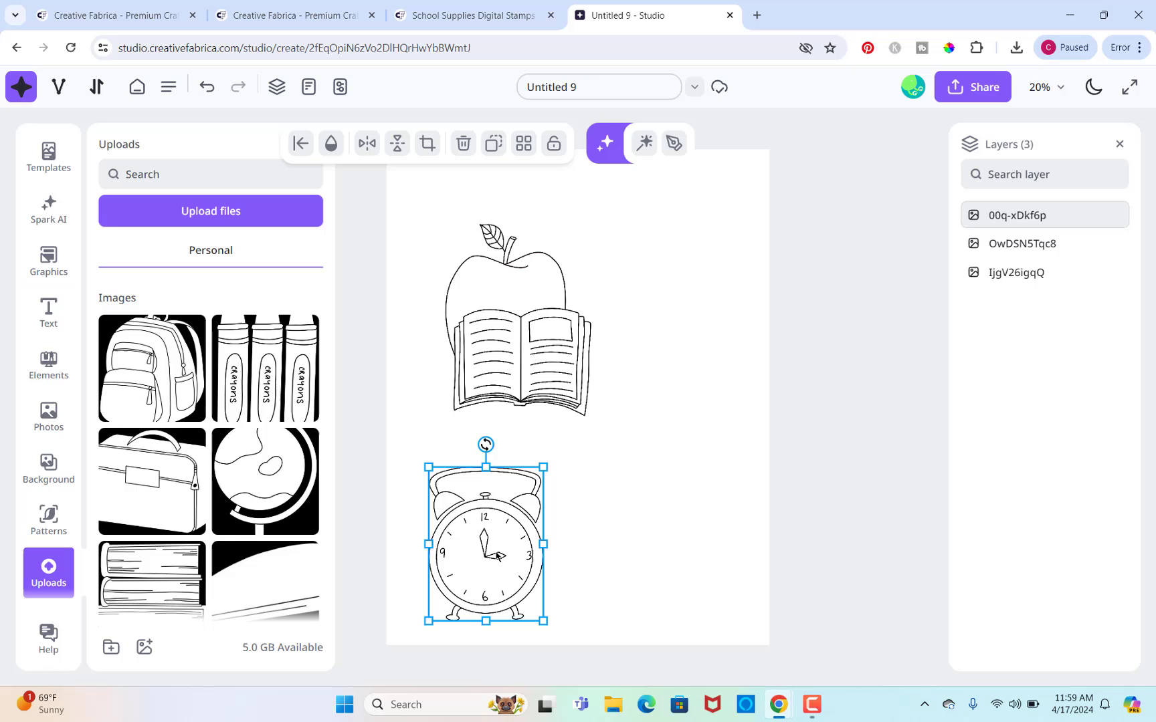
{"action": "left_click_drag", "start_coordinate": [413, 175], "coordinate": [524, 527]}
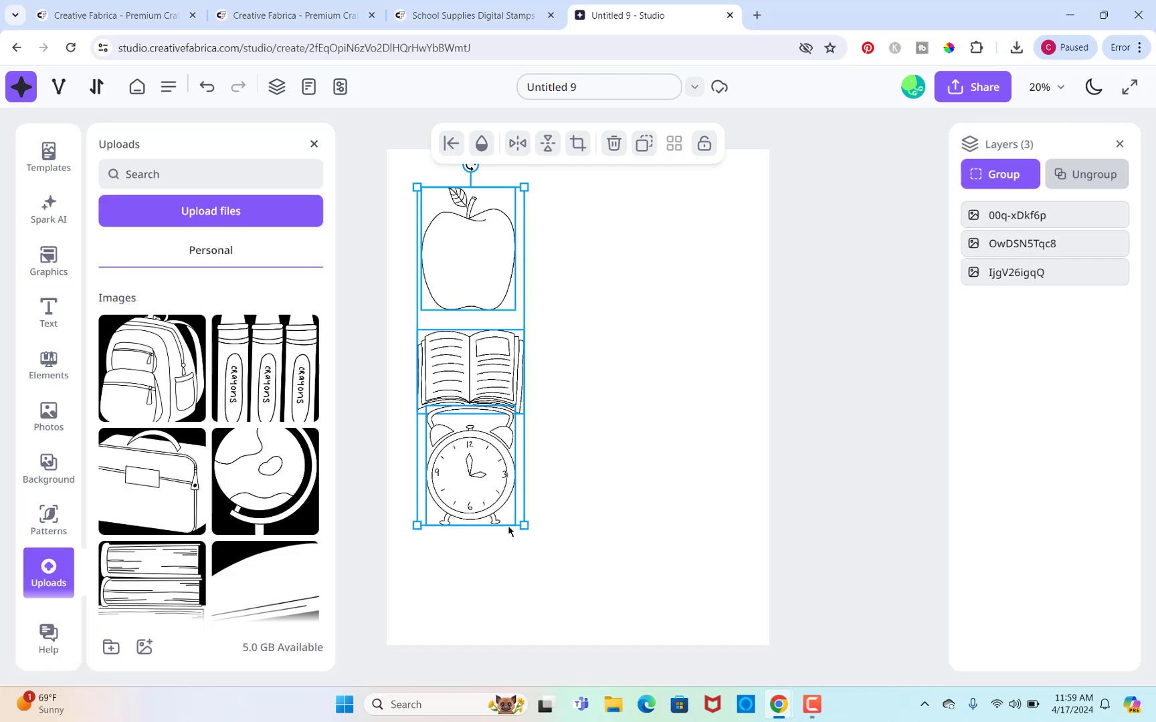
{"action": "left_click", "coordinate": [612, 426]}
{"action": "left_click", "coordinate": [470, 480]}
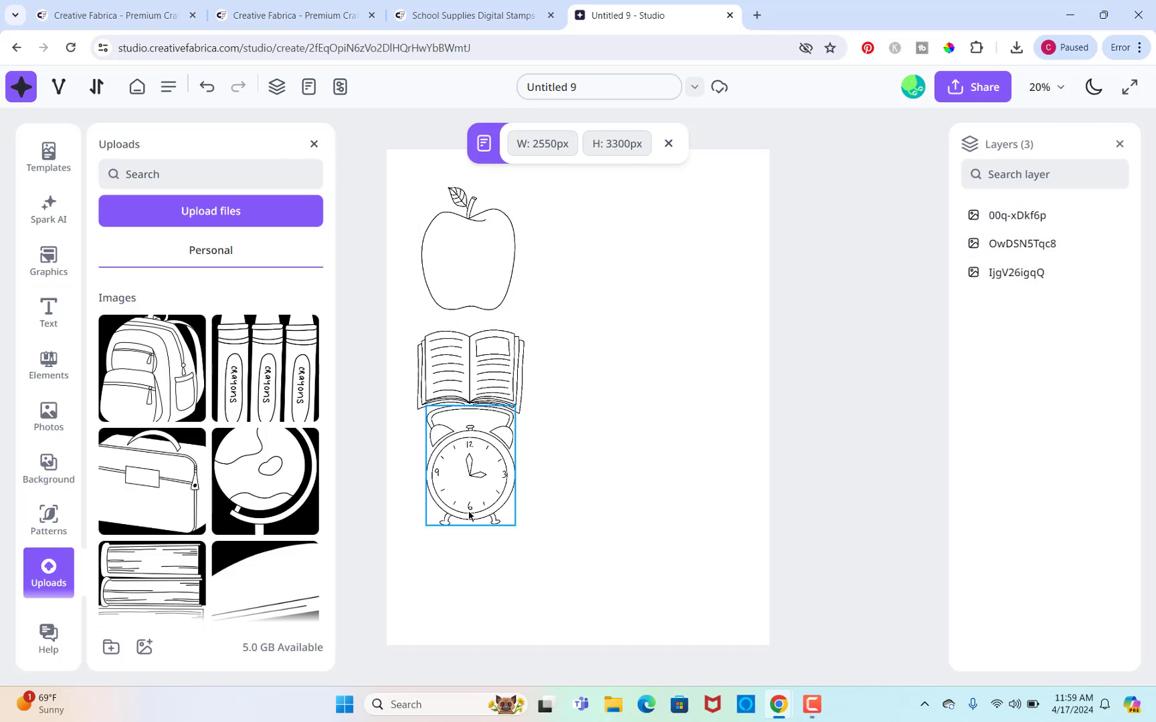
{"action": "left_click_drag", "start_coordinate": [470, 481], "coordinate": [479, 569]}
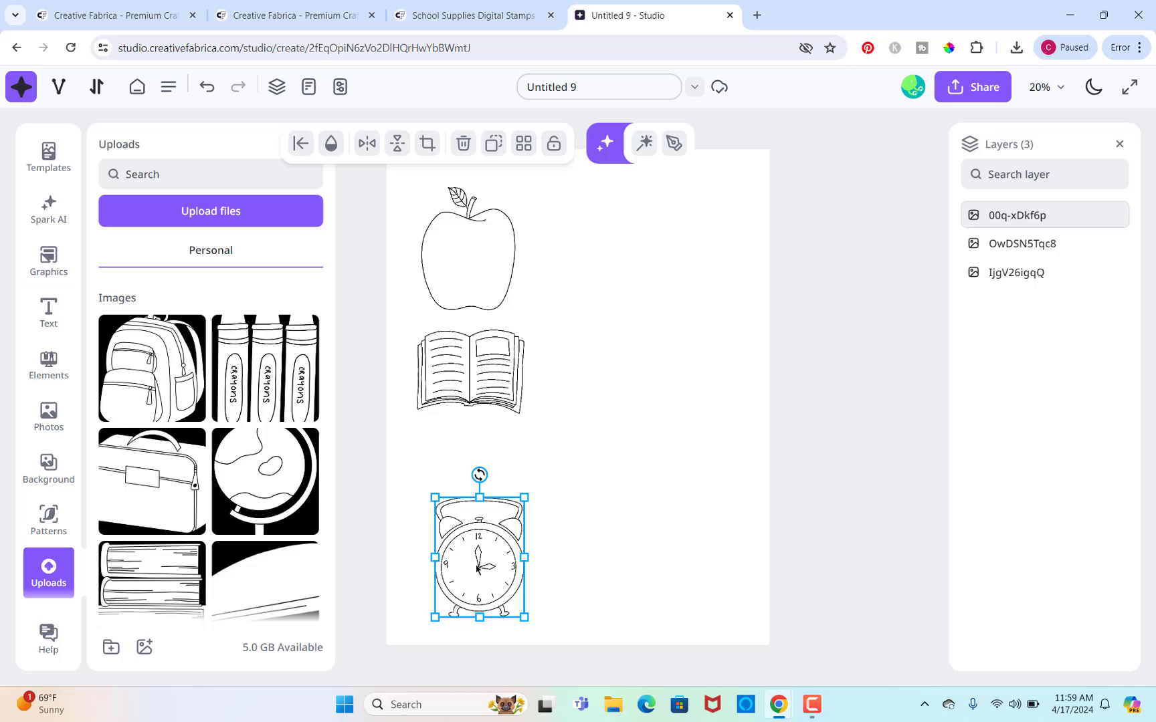
{"action": "left_click_drag", "start_coordinate": [474, 376], "coordinate": [482, 437]}
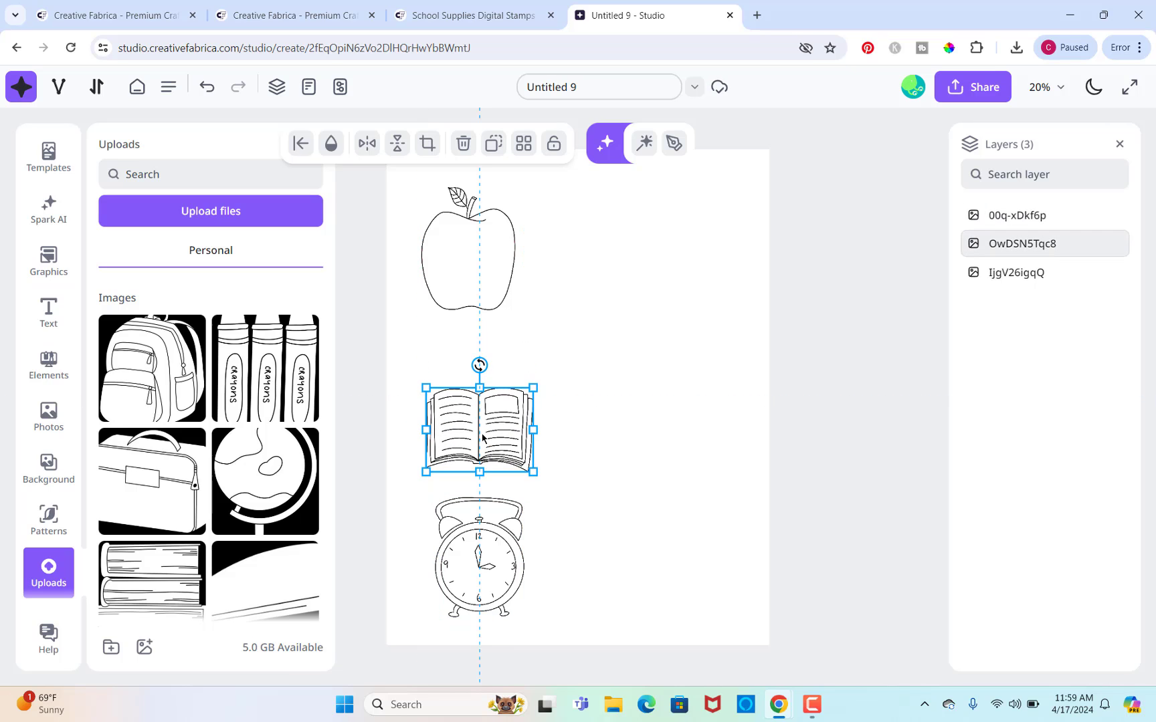
{"action": "left_click_drag", "start_coordinate": [489, 214], "coordinate": [503, 268]}
Add a subheading reading 'Name ____' and widen it across the top of the page
{"action": "key", "text": "t"}
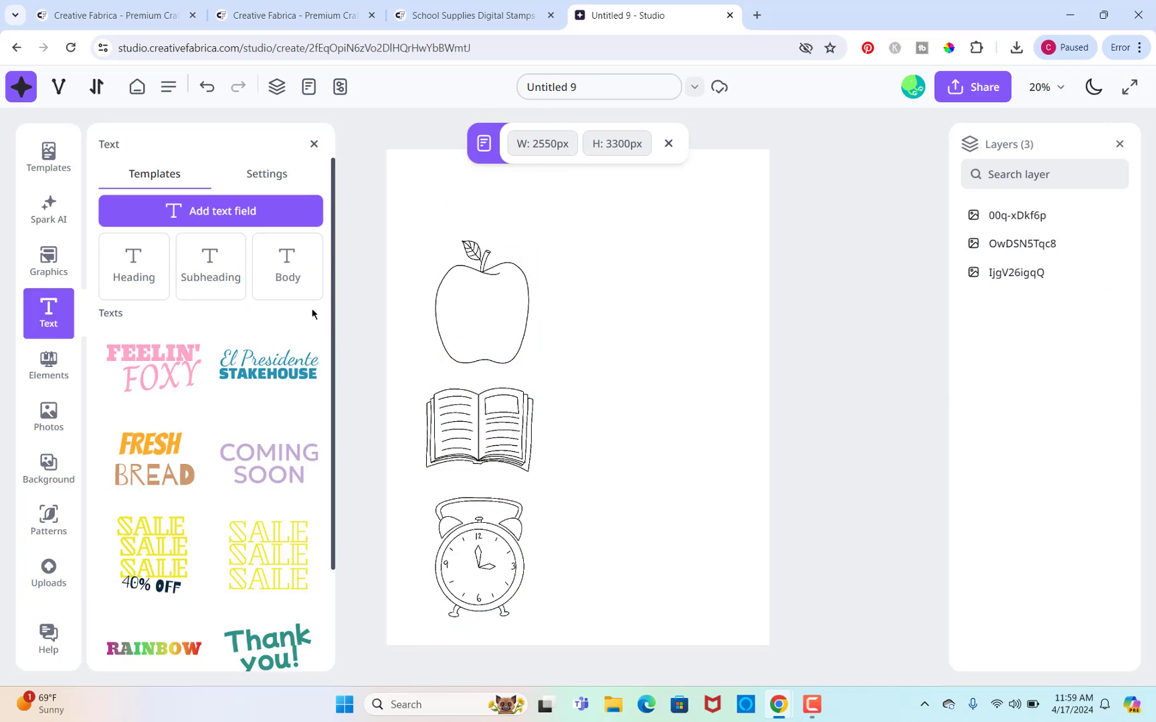
{"action": "left_click", "coordinate": [212, 270]}
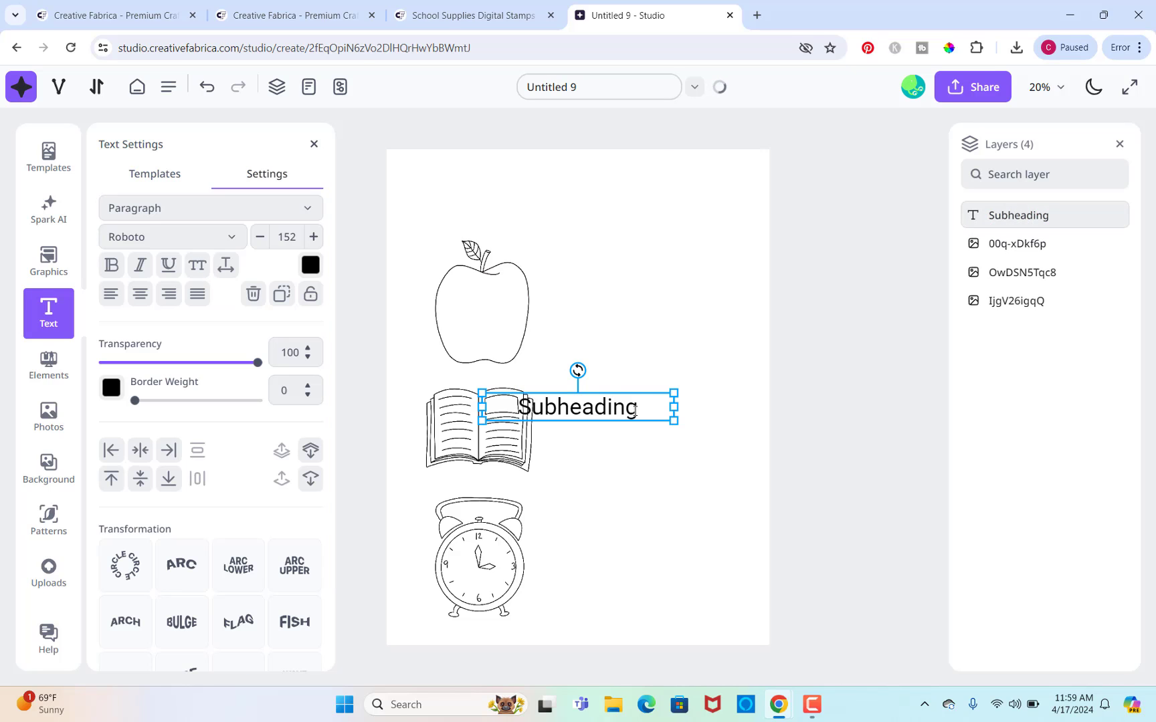
{"action": "left_click_drag", "start_coordinate": [634, 410], "coordinate": [501, 396]}
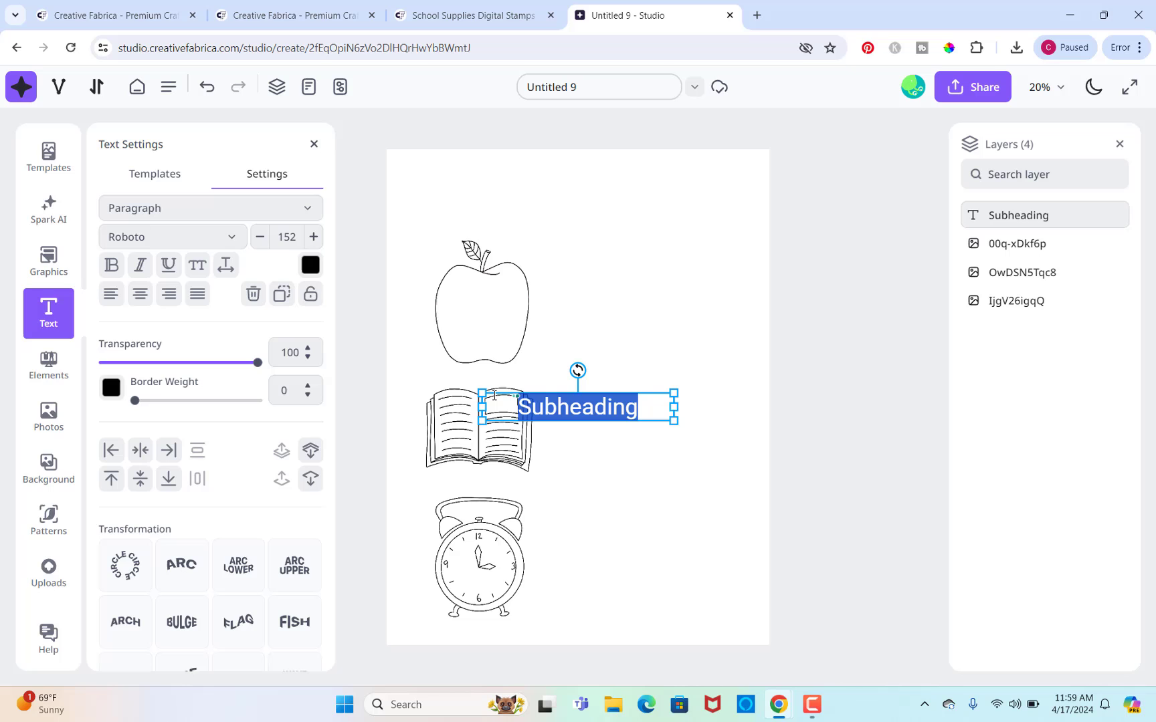
{"action": "type", "text": "Name _______________________"}
{"action": "left_click_drag", "start_coordinate": [675, 438], "coordinate": [808, 431]}
{"action": "left_click_drag", "start_coordinate": [599, 400], "coordinate": [599, 206]}
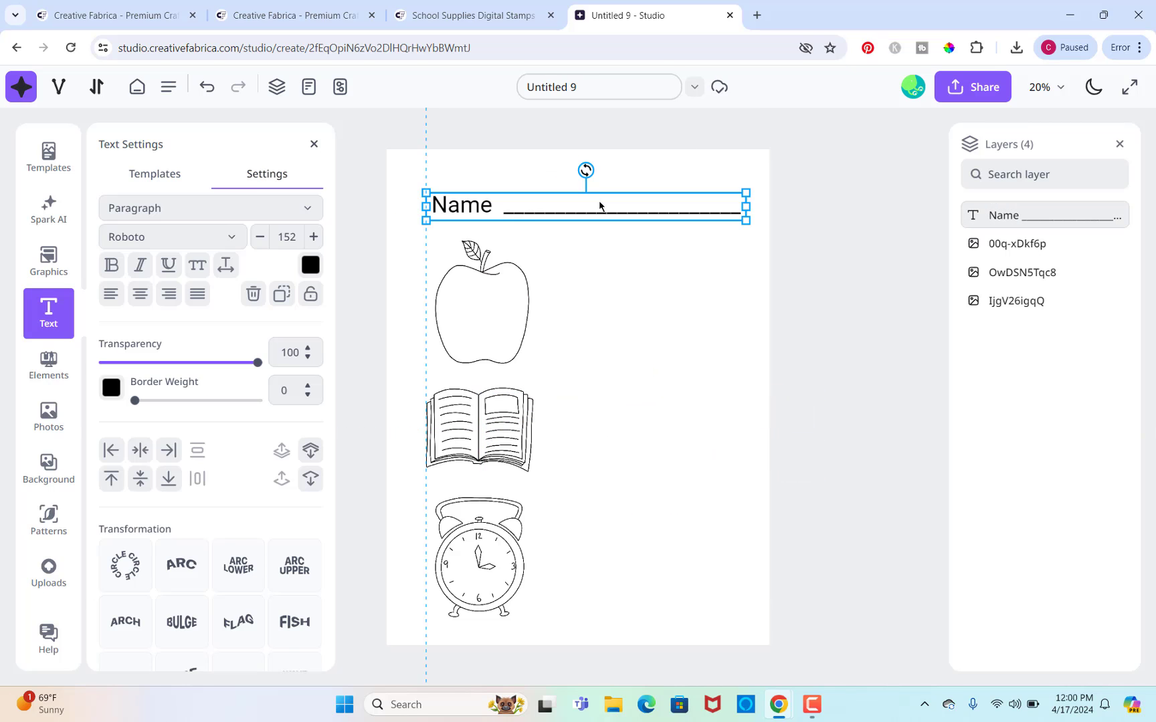
Set the Name line in Comfortaa, then resize and shift the three drawings below it
{"action": "left_click", "coordinate": [227, 237]}
{"action": "scroll", "coordinate": [157, 424], "scroll_direction": "down", "scroll_amount": 10}
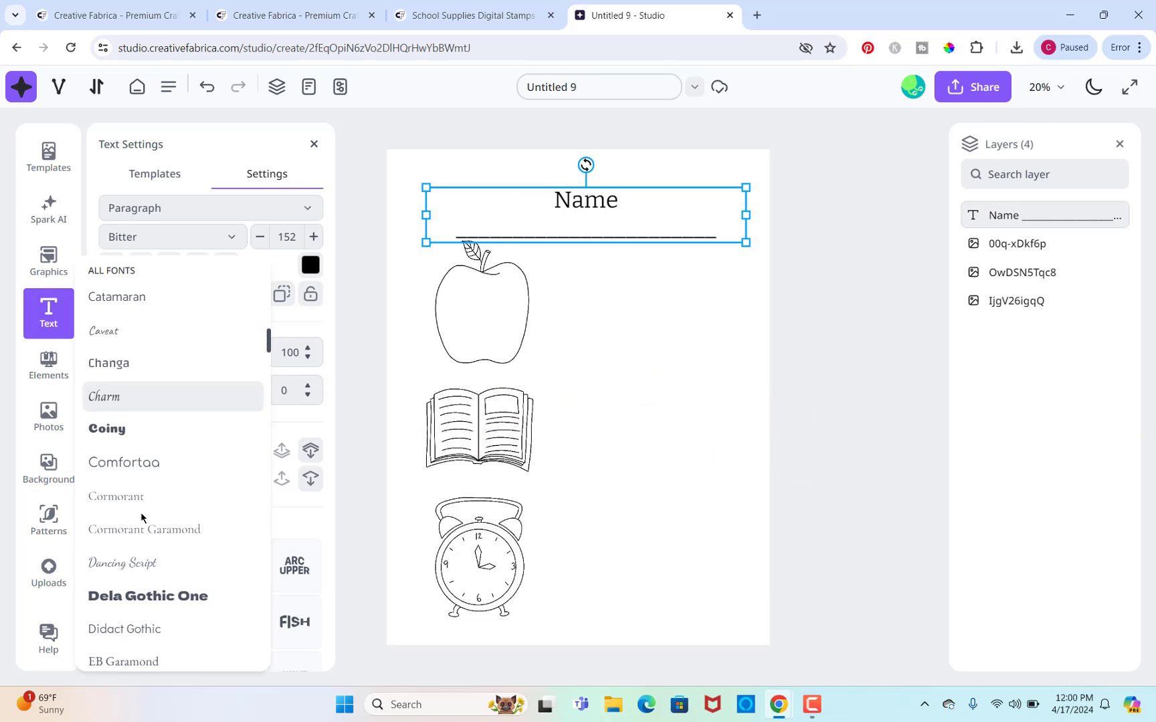
{"action": "left_click", "coordinate": [127, 406]}
{"action": "left_click_drag", "start_coordinate": [415, 227], "coordinate": [492, 566]}
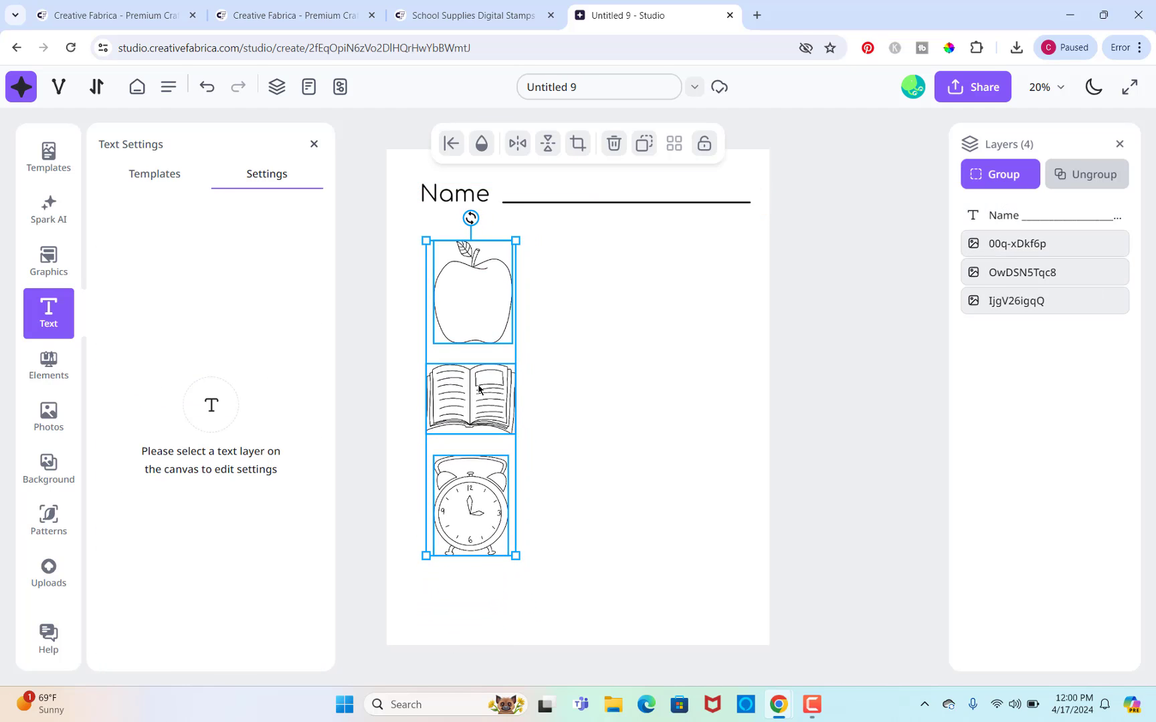
{"action": "left_click_drag", "start_coordinate": [479, 389], "coordinate": [481, 445]}
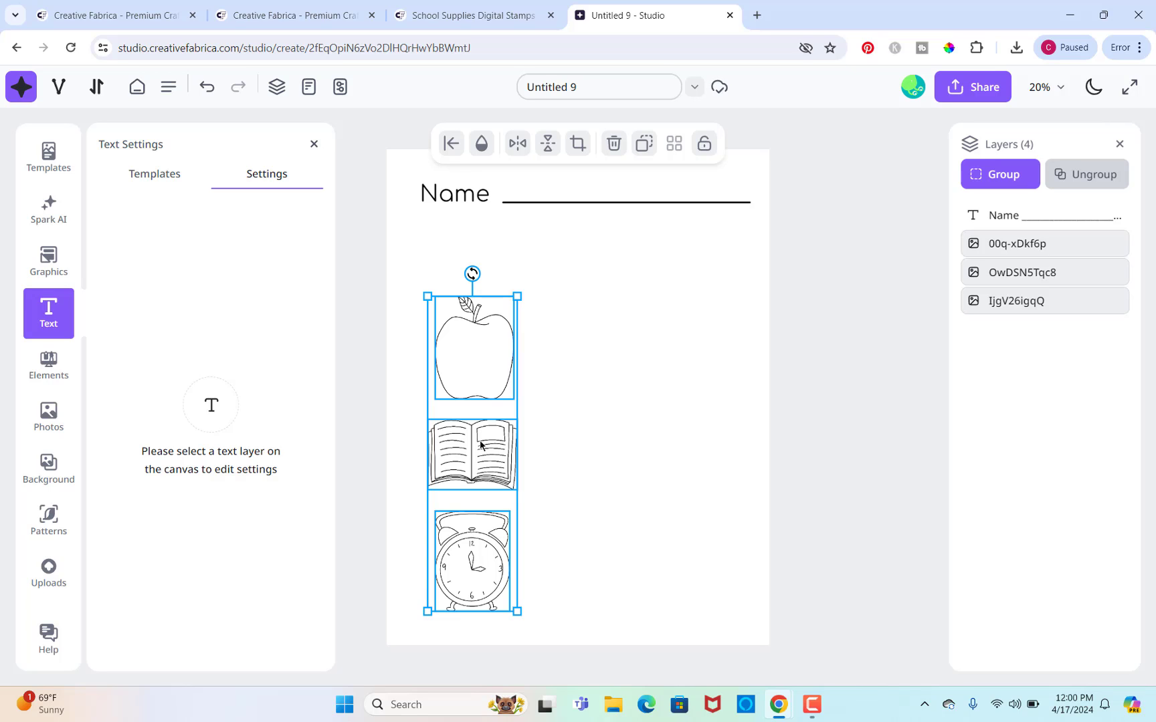
Add a body text line: 'Draw a line from the object to the first letter of the object.'
{"action": "left_click", "coordinate": [619, 212]}
{"action": "left_click", "coordinate": [314, 144]}
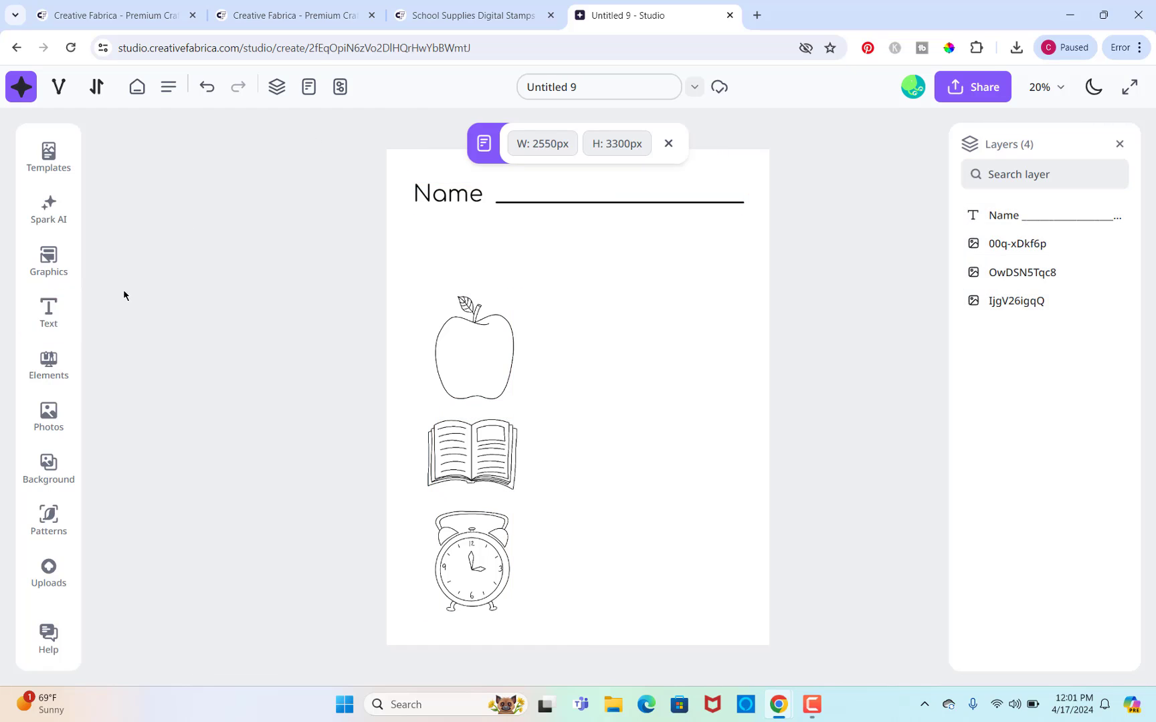
{"action": "left_click", "coordinate": [52, 320]}
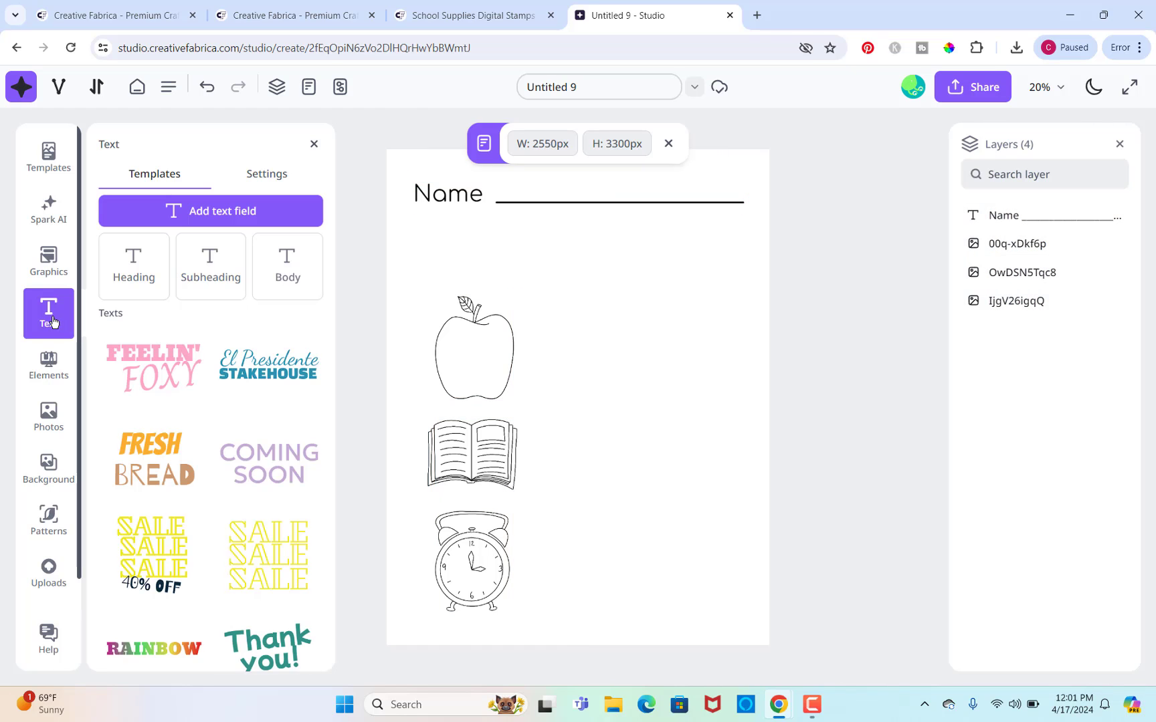
{"action": "left_click", "coordinate": [279, 274]}
{"action": "double_click", "coordinate": [550, 399]}
{"action": "type", "text": "Draw a line from the object to the first letter of the object."}
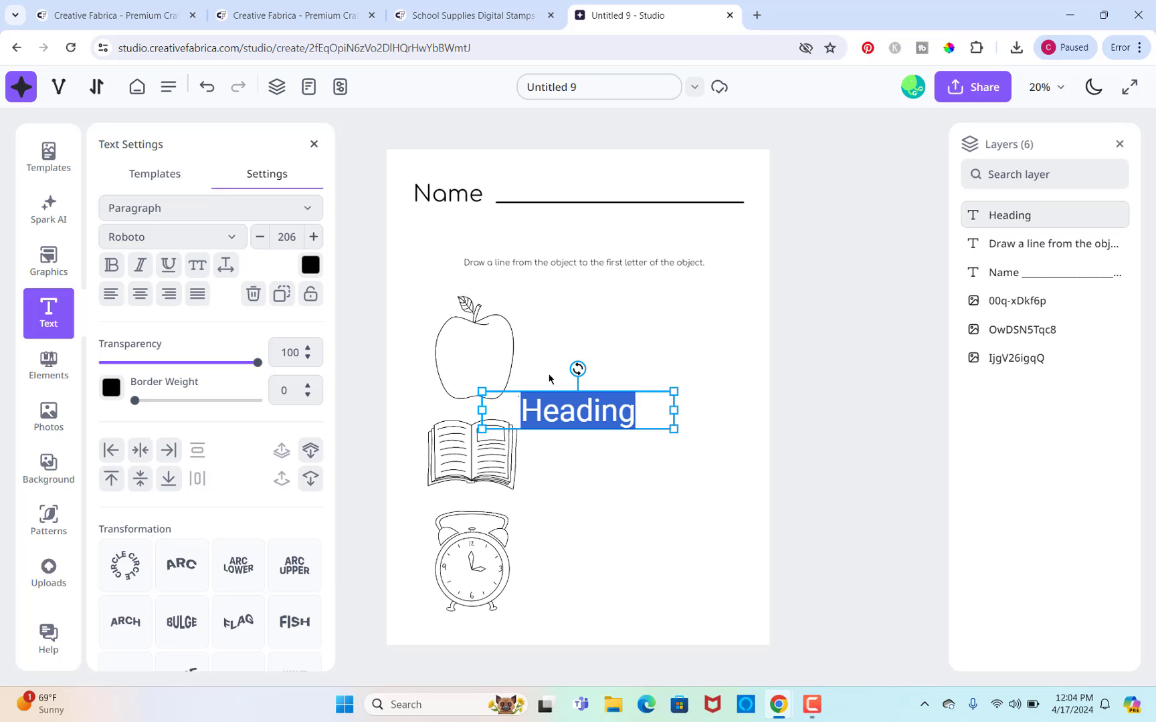
Type a large letter A in Comfortaa and place it beside the clock
{"action": "type", "text": "A"}
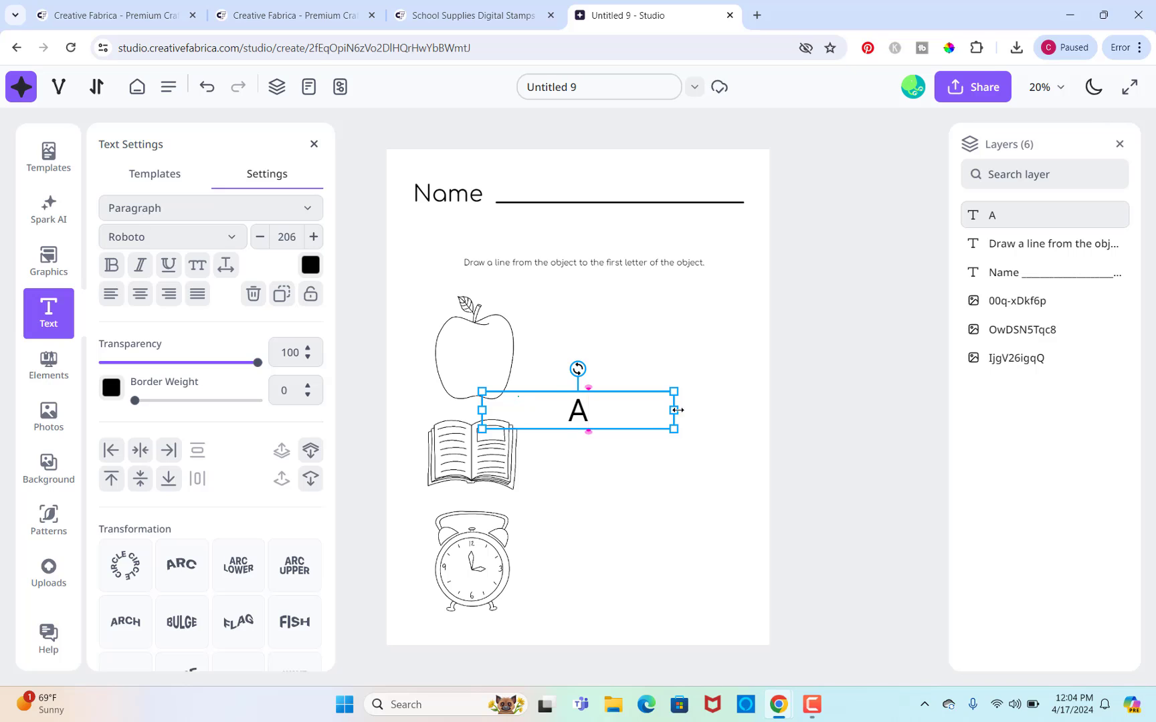
{"action": "left_click_drag", "start_coordinate": [675, 408], "coordinate": [681, 529]}
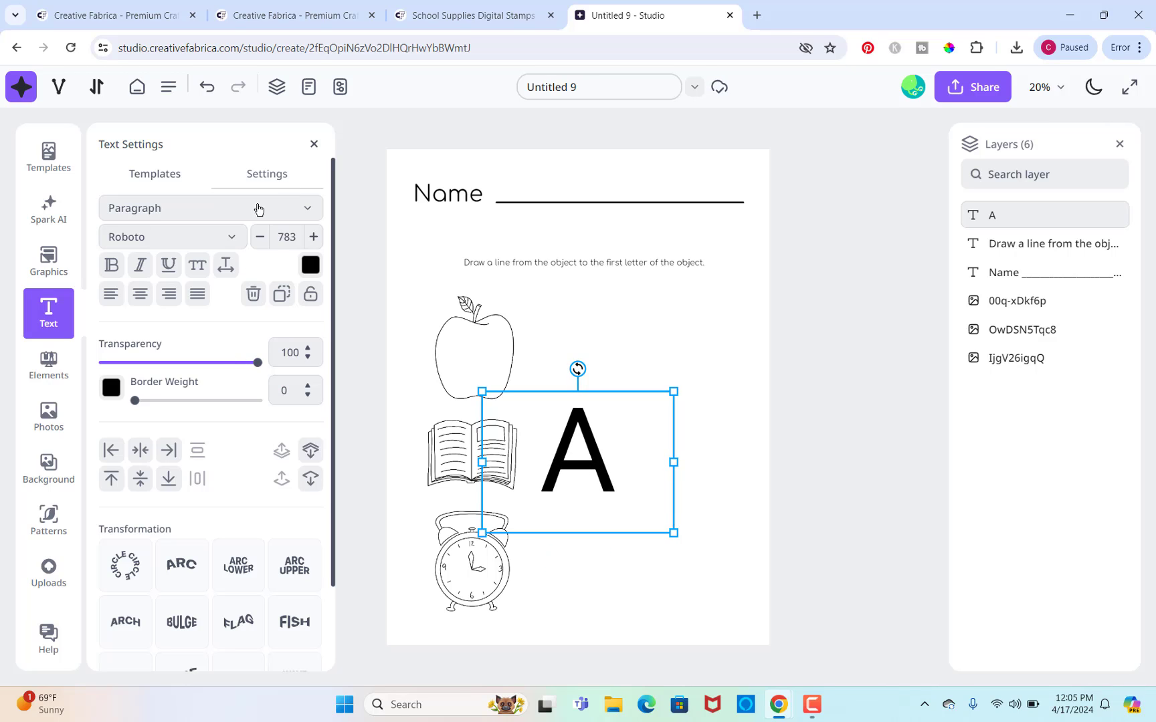
{"action": "left_click", "coordinate": [231, 236]}
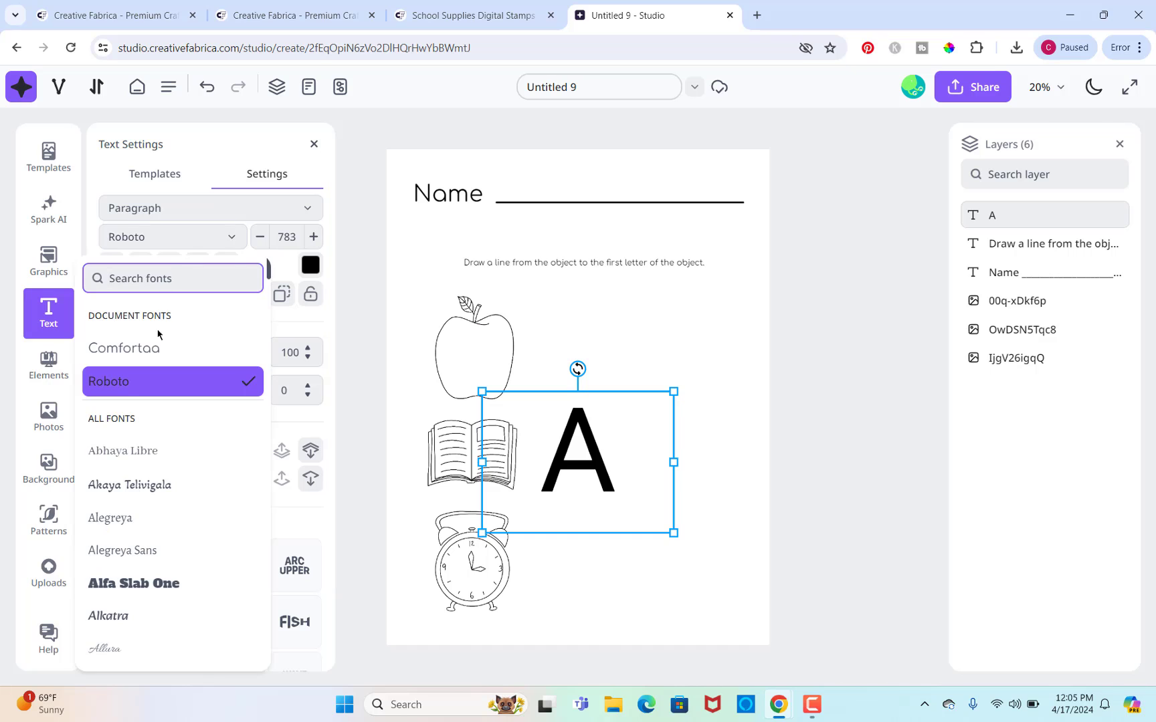
{"action": "left_click", "coordinate": [149, 351]}
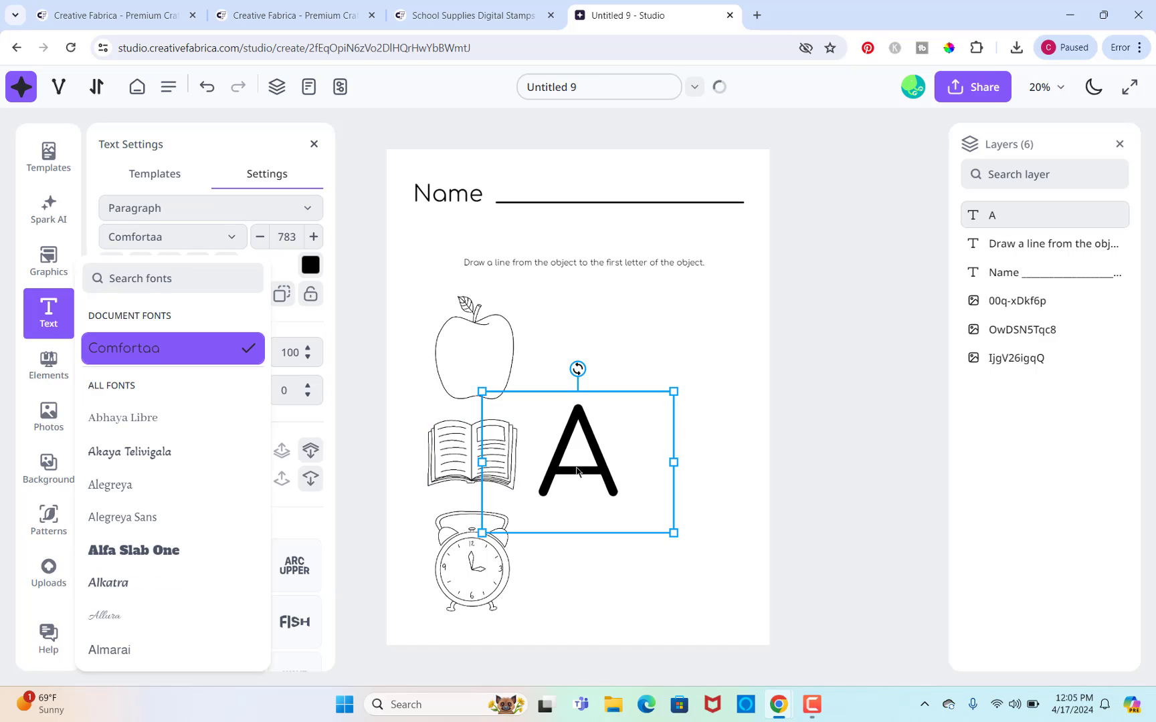
{"action": "left_click_drag", "start_coordinate": [580, 472], "coordinate": [674, 586]}
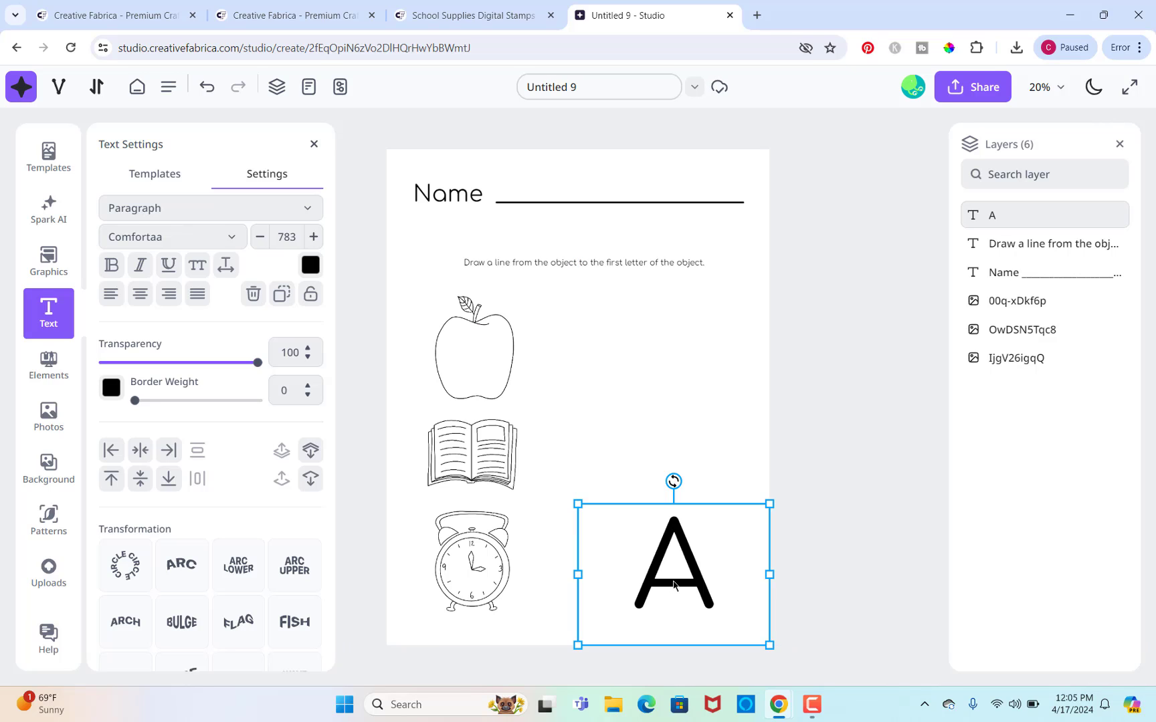
Duplicate the A twice, retyping the copies as B beside the apple and C in between
{"action": "left_click", "coordinate": [282, 293]}
{"action": "left_click_drag", "start_coordinate": [684, 518], "coordinate": [679, 354]}
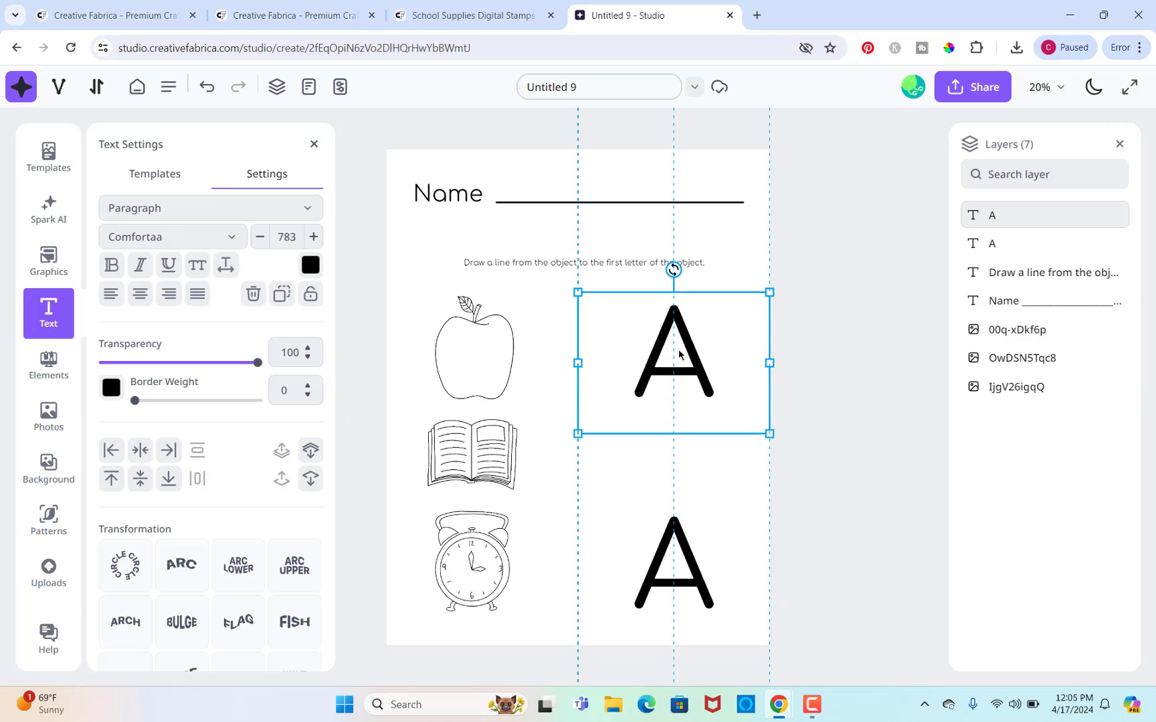
{"action": "double_click", "coordinate": [711, 362]}
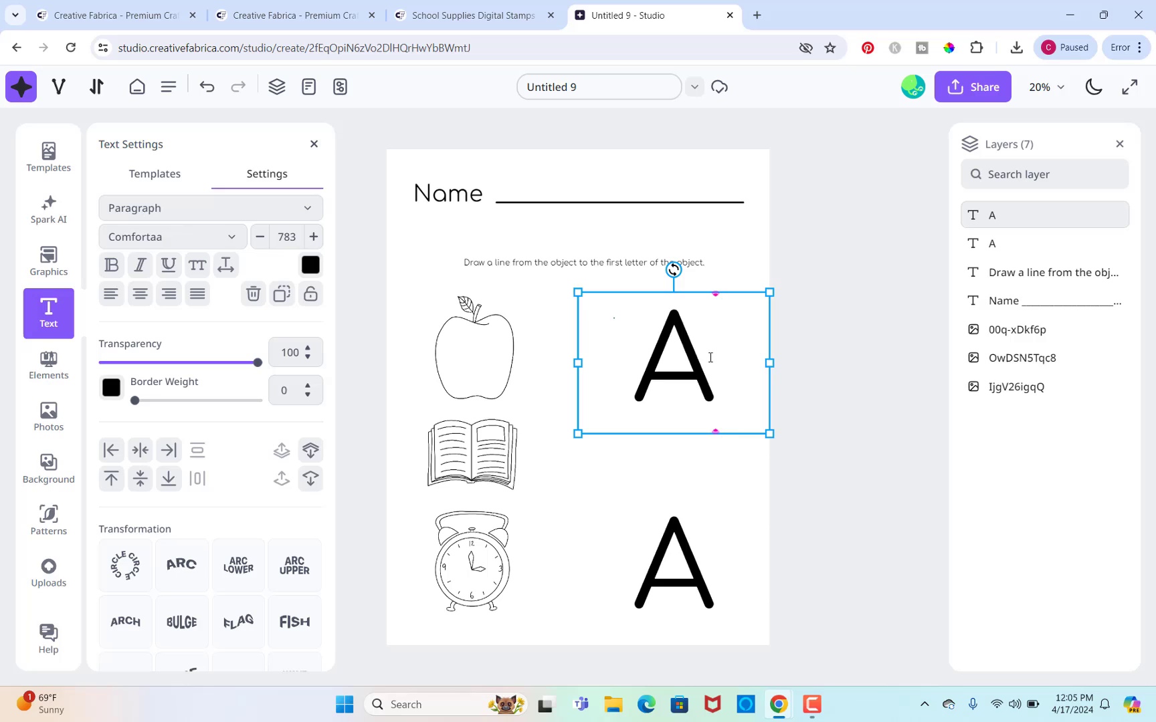
{"action": "key", "text": "BackSpace"}
{"action": "type", "text": "B"}
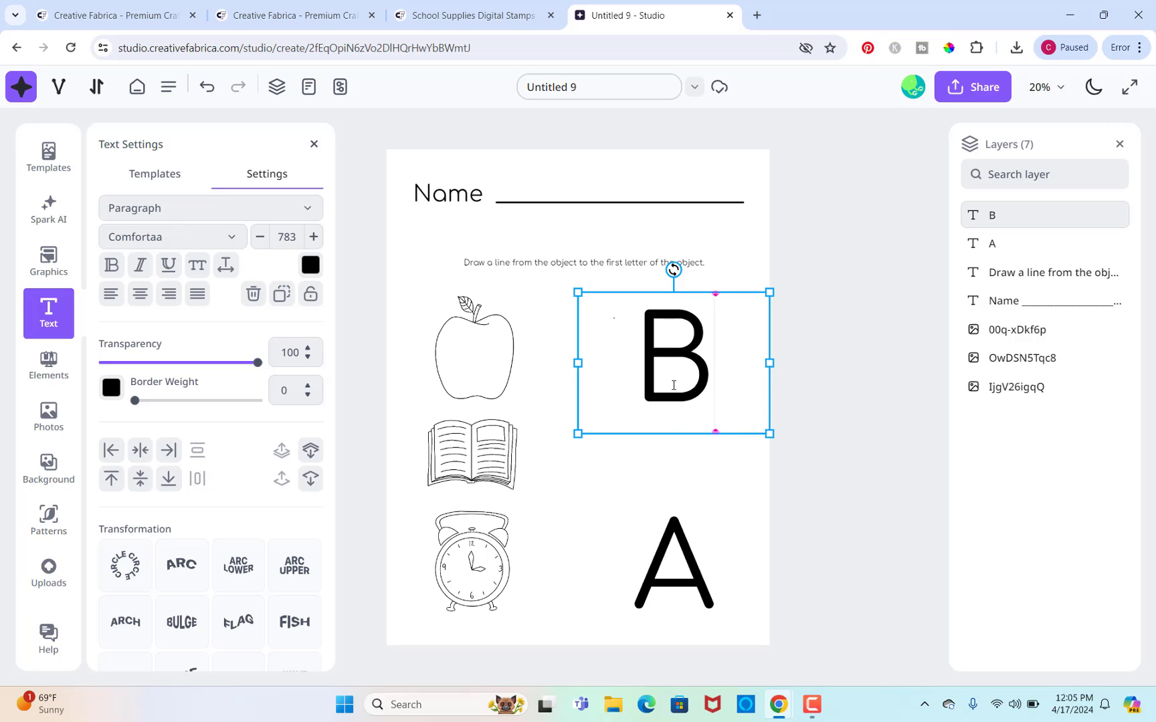
{"action": "left_click", "coordinate": [282, 294]}
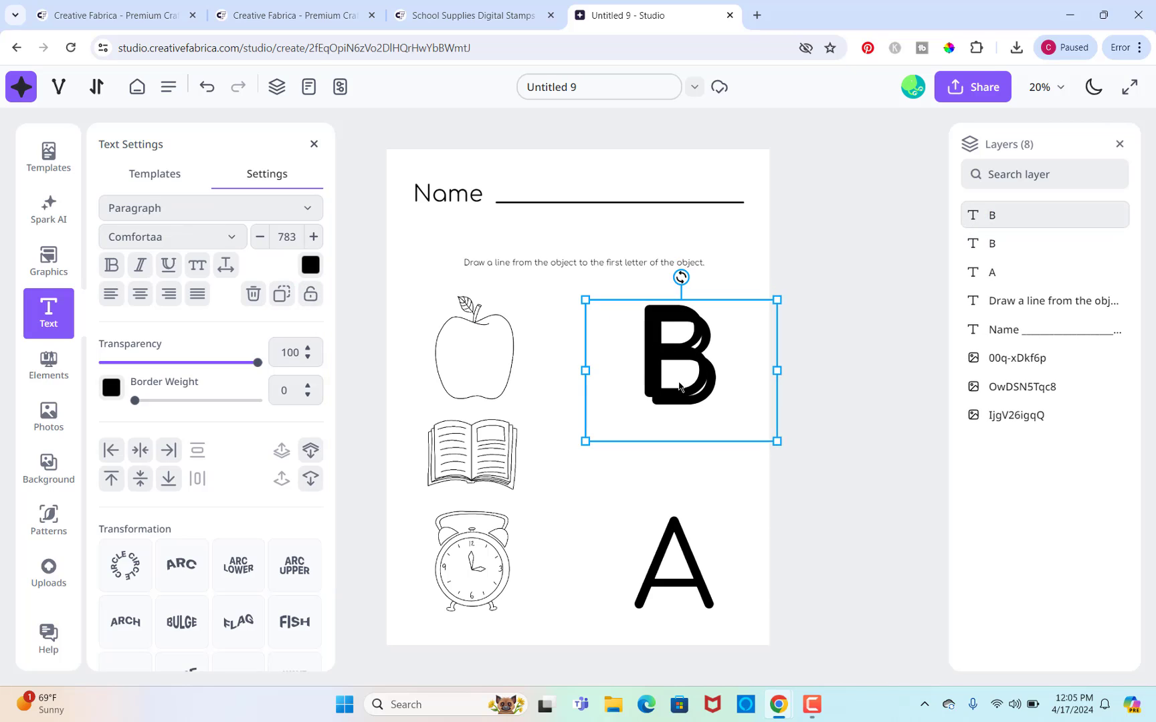
{"action": "left_click_drag", "start_coordinate": [691, 362], "coordinate": [682, 466]}
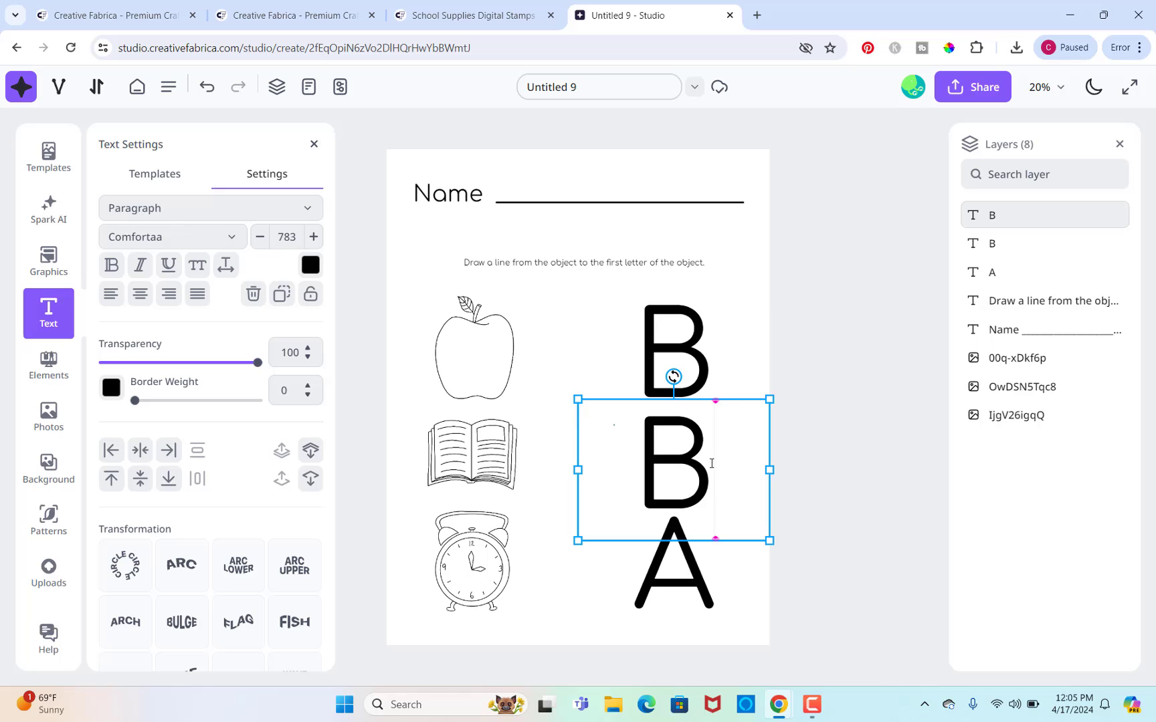
{"action": "double_click", "coordinate": [644, 442]}
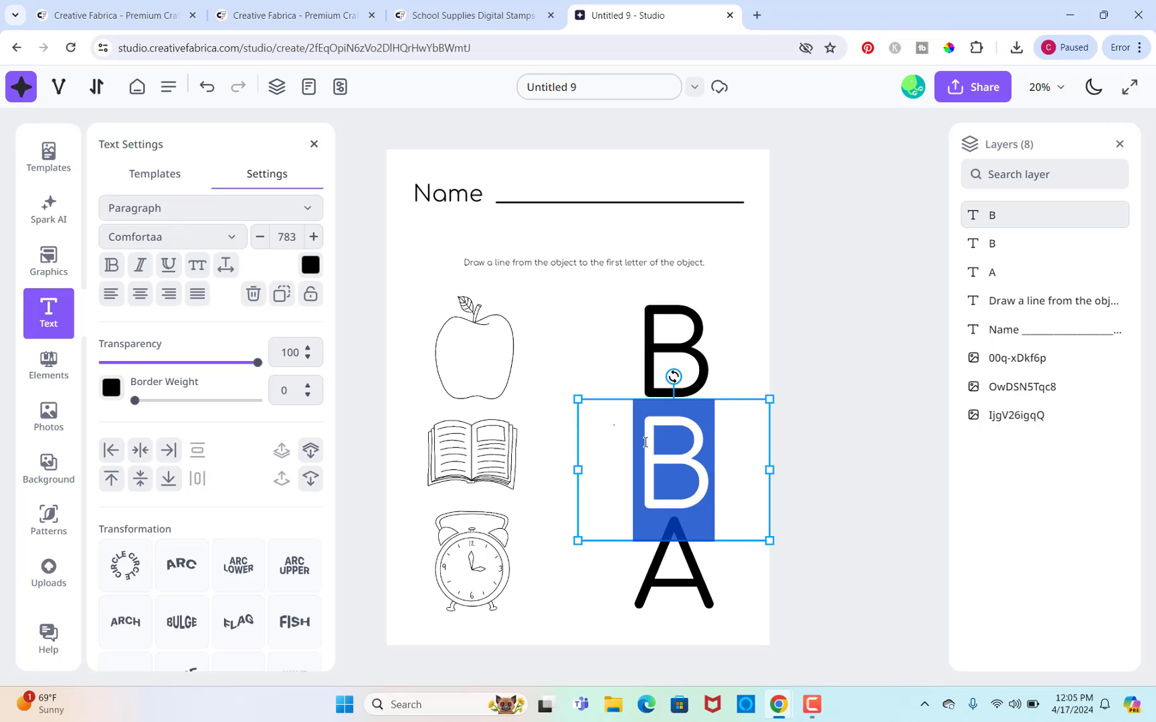
{"action": "type", "text": "c"}
{"action": "key", "text": "BackSpace"}
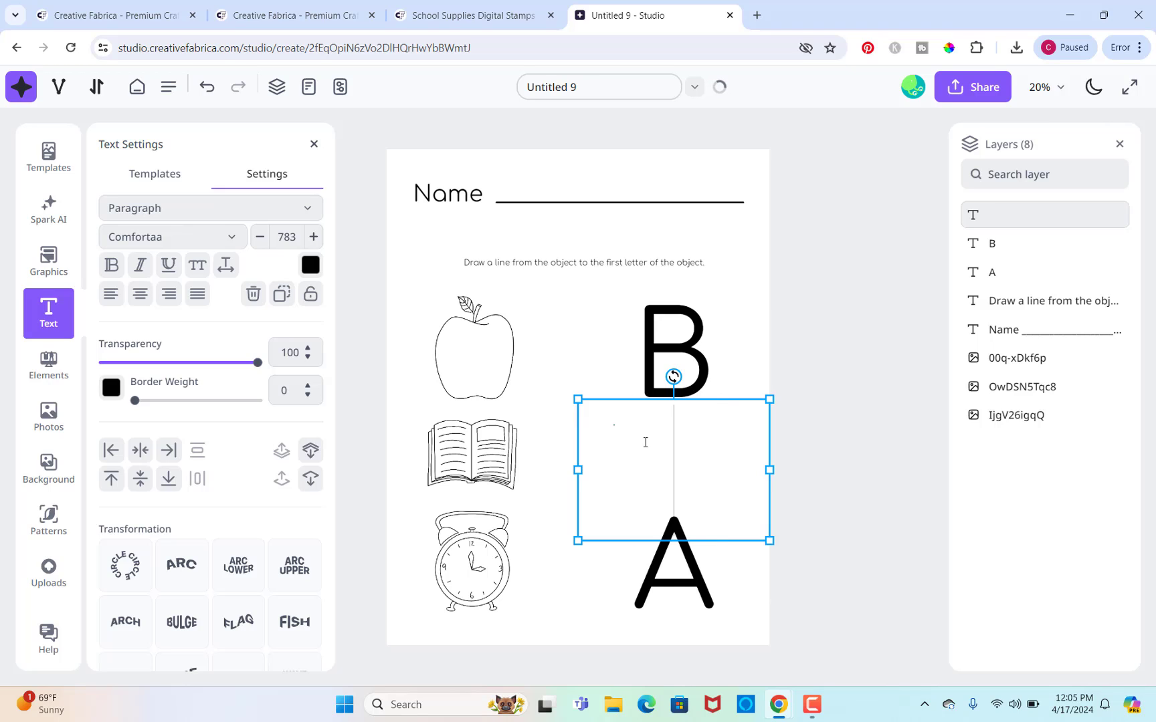
{"action": "type", "text": "C"}
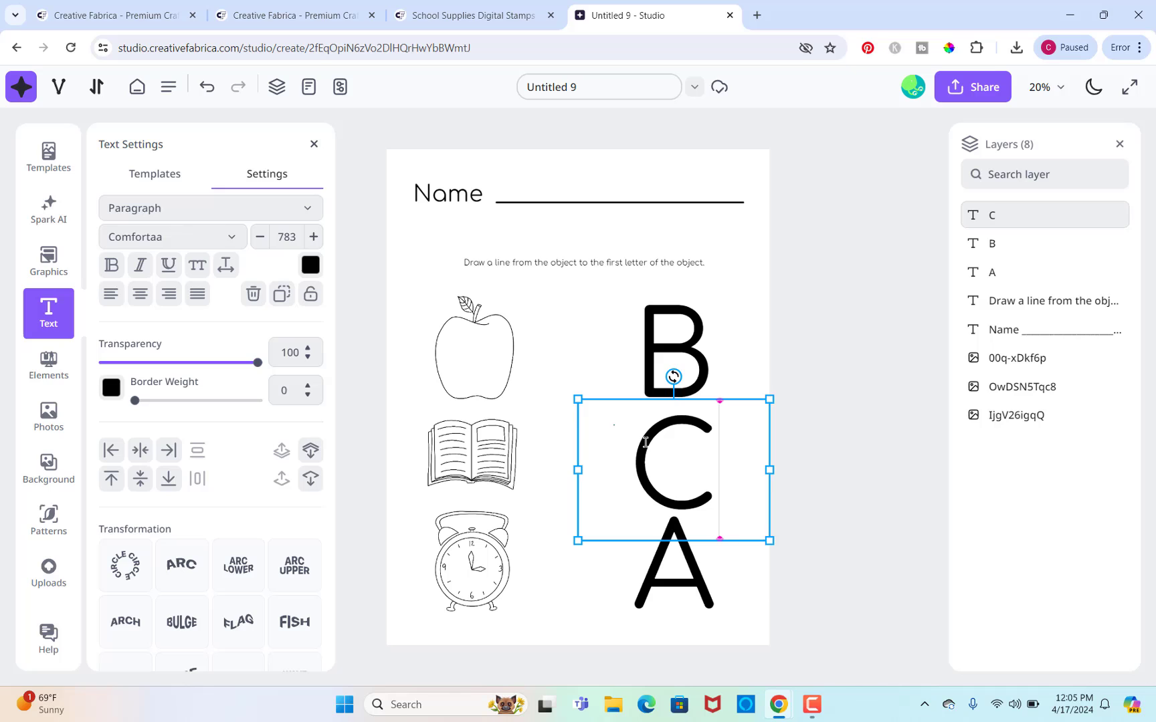
{"action": "left_click", "coordinate": [772, 594]}
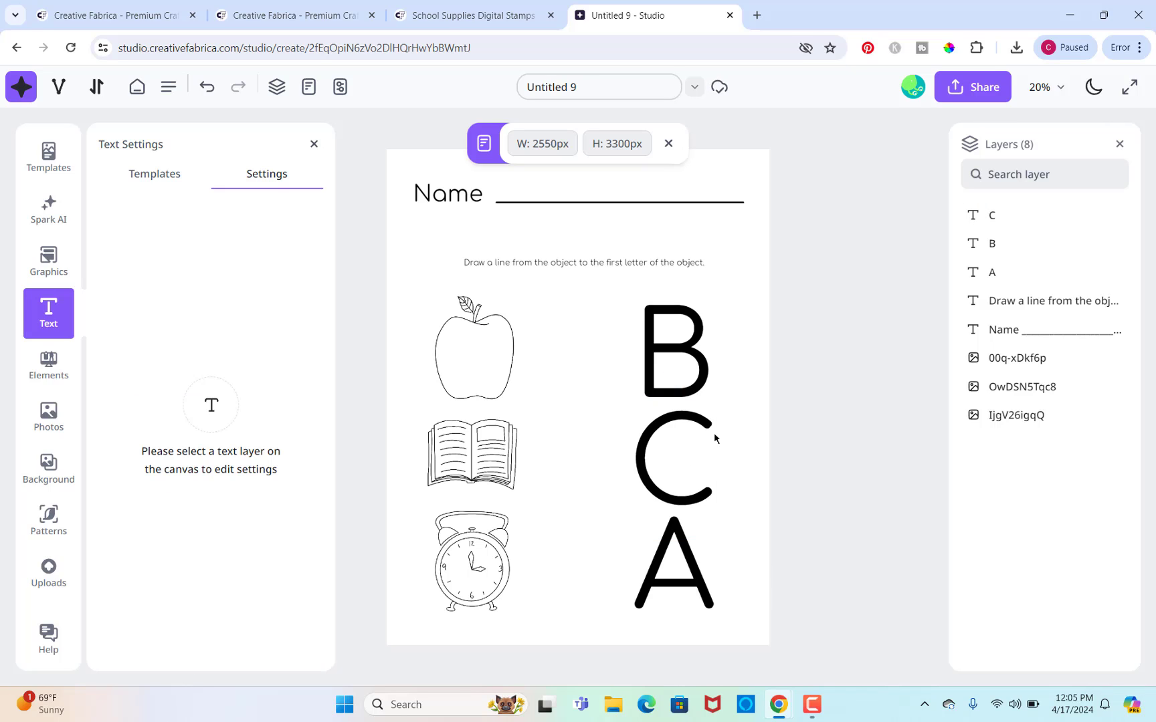
Scale the letters B, C and A down together and move A level with the clock
{"action": "left_click", "coordinate": [610, 299]}
{"action": "left_click_drag", "start_coordinate": [560, 292], "coordinate": [708, 573]}
{"action": "left_click", "coordinate": [799, 492]}
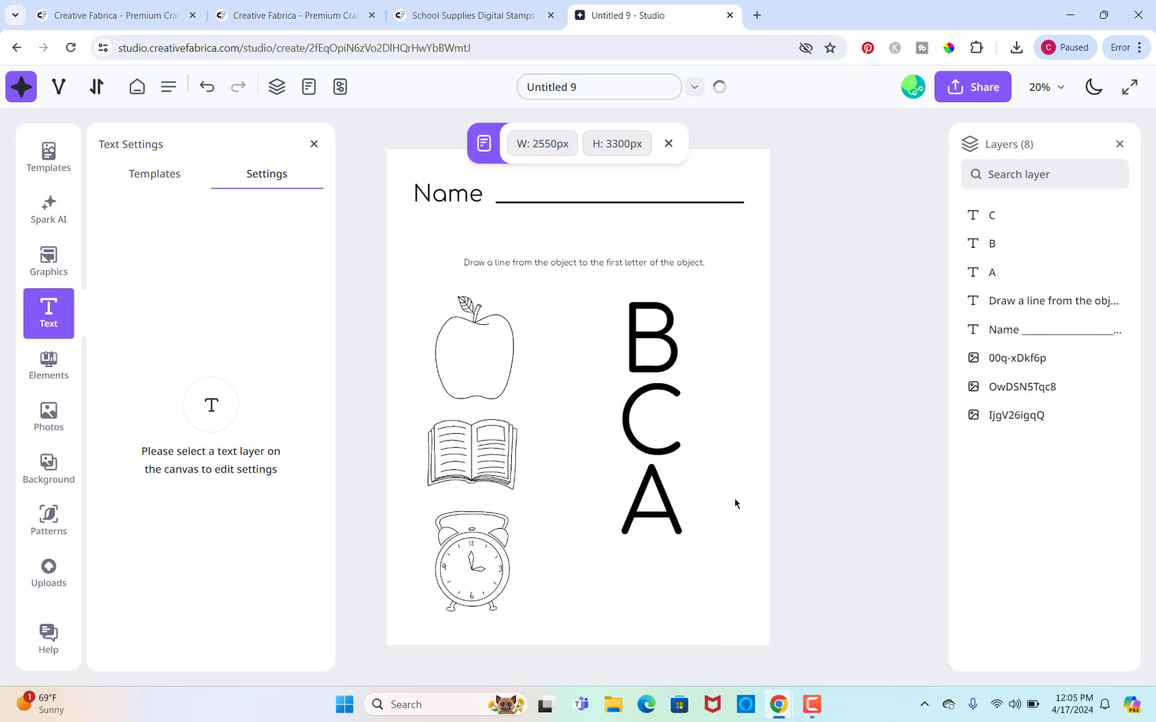
{"action": "left_click_drag", "start_coordinate": [667, 515], "coordinate": [690, 575]}
{"action": "left_click", "coordinate": [825, 401]}
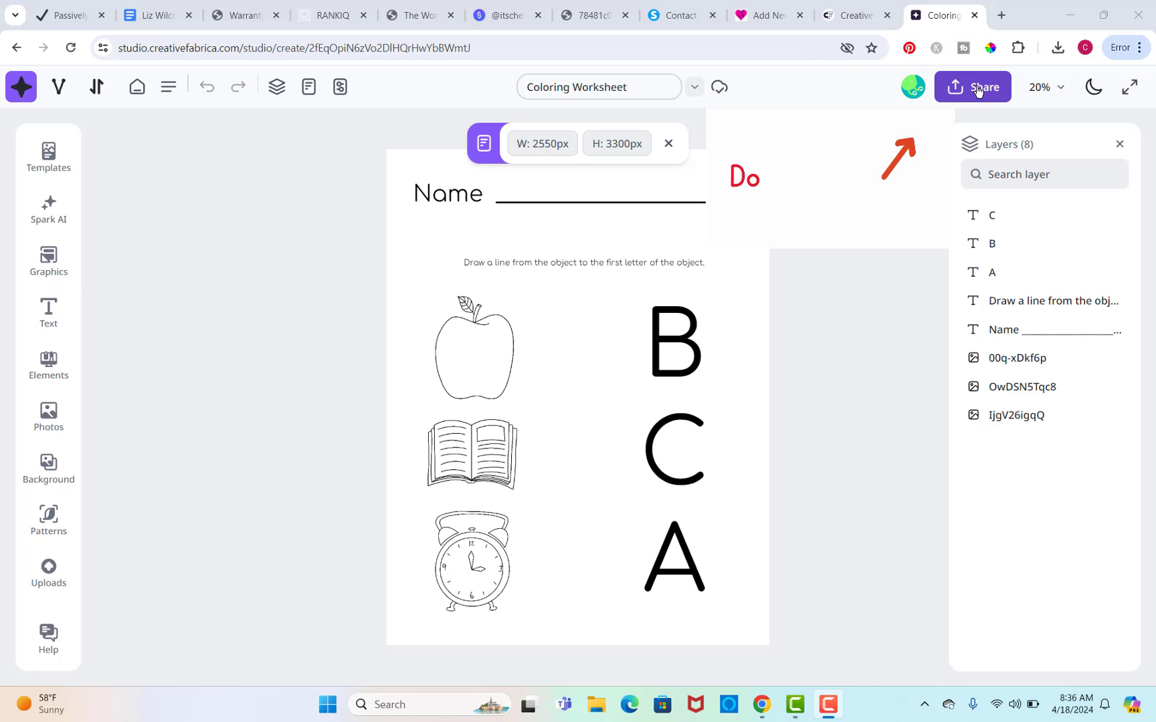
Open the Coloring Worksheet's download options offering PNG, JPG and PDF formats
{"action": "left_click", "coordinate": [977, 89]}
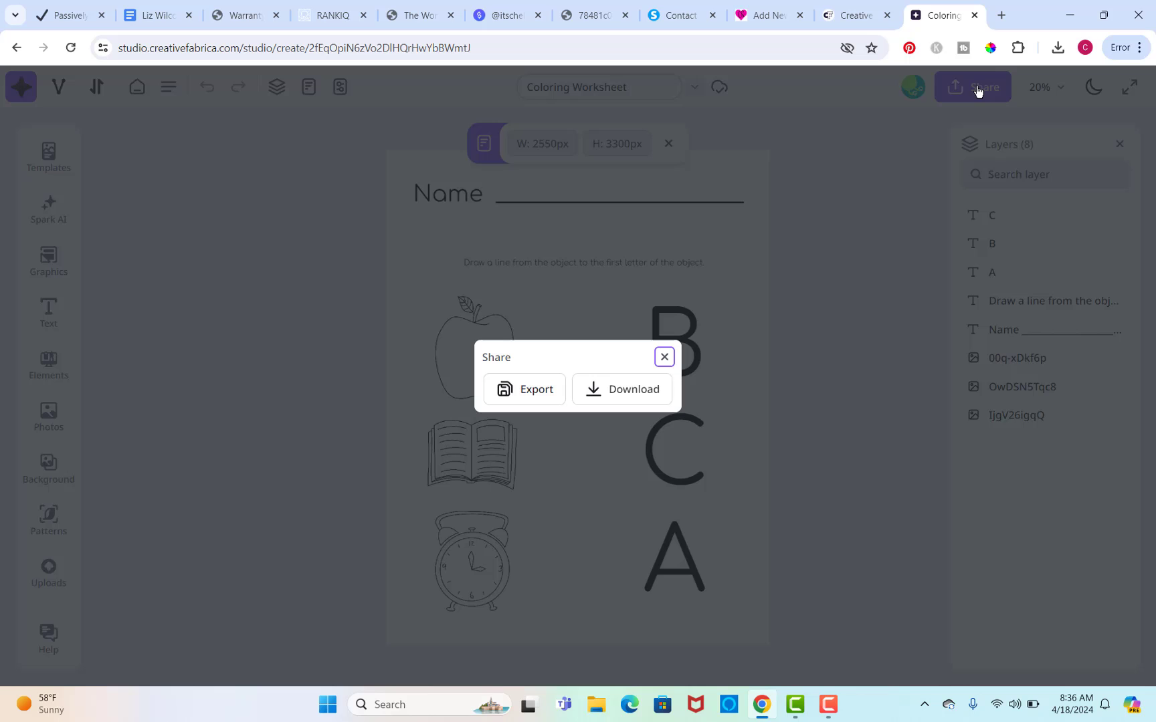
{"action": "left_click", "coordinate": [628, 393]}
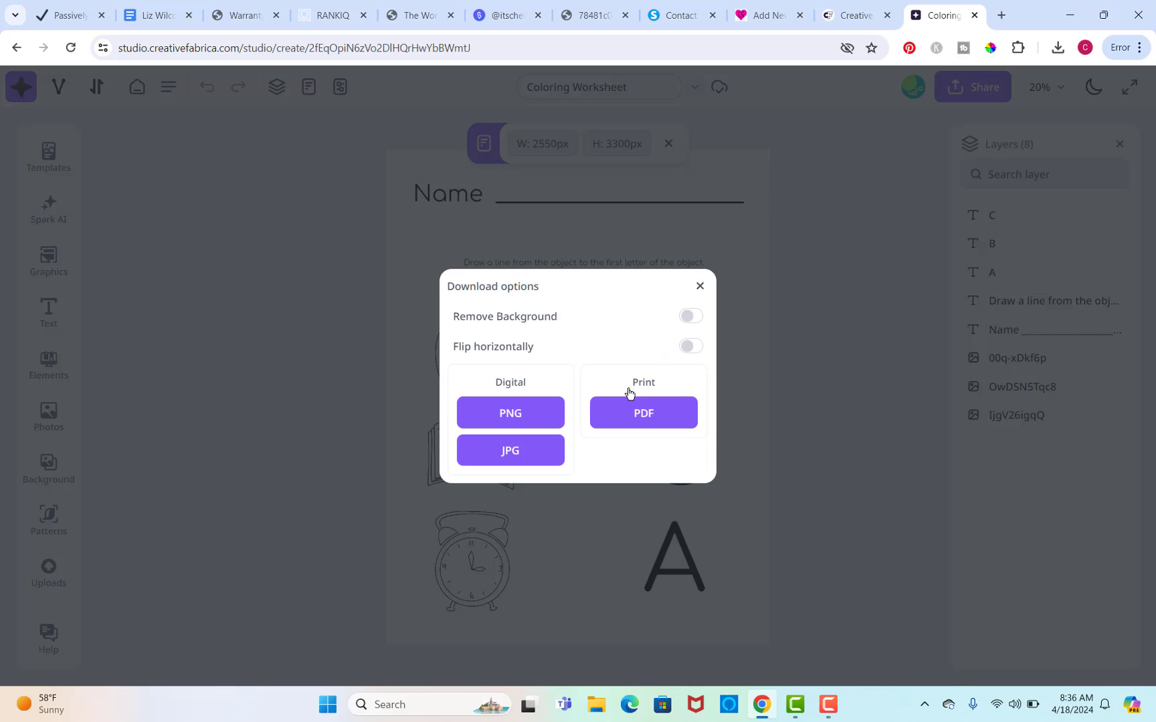